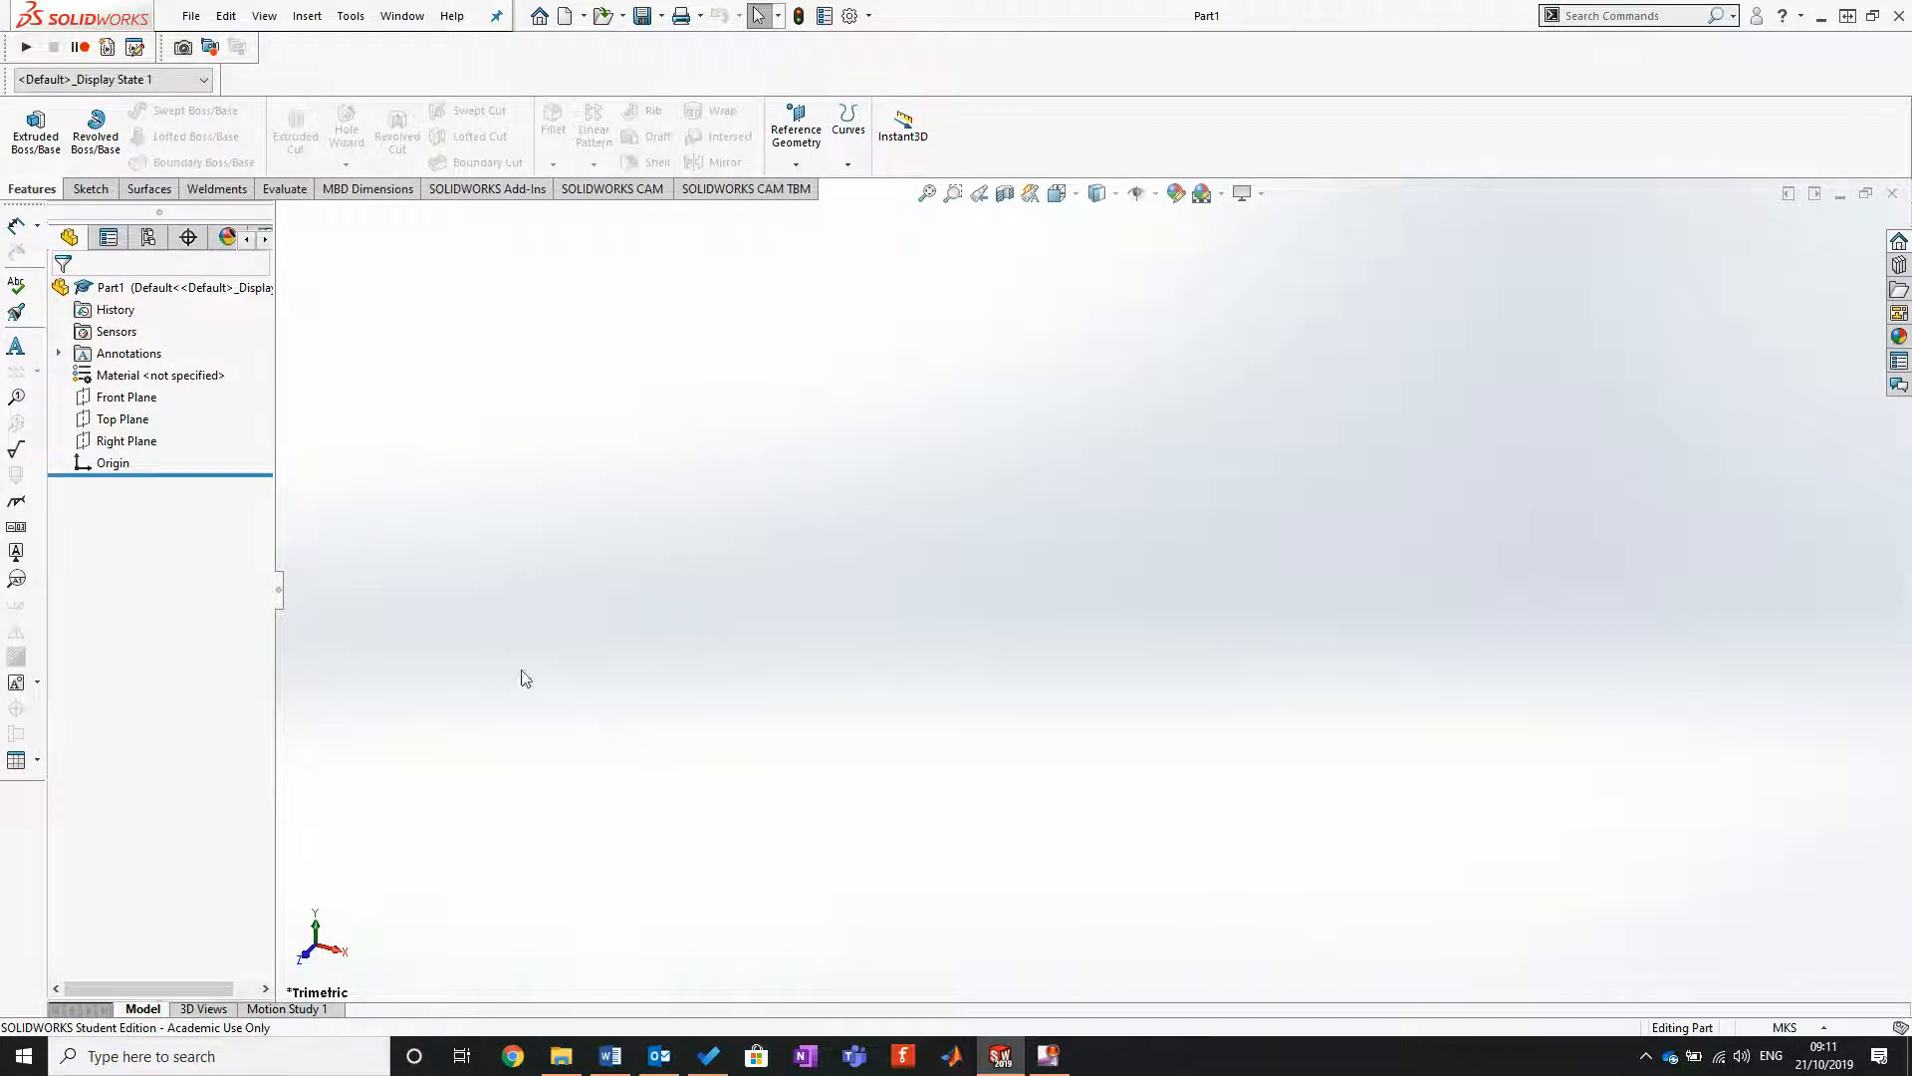
Step: Start a sketch on the Top Plane and draw a circle centred on the origin, about 0.097 m in diameter
click(133, 423)
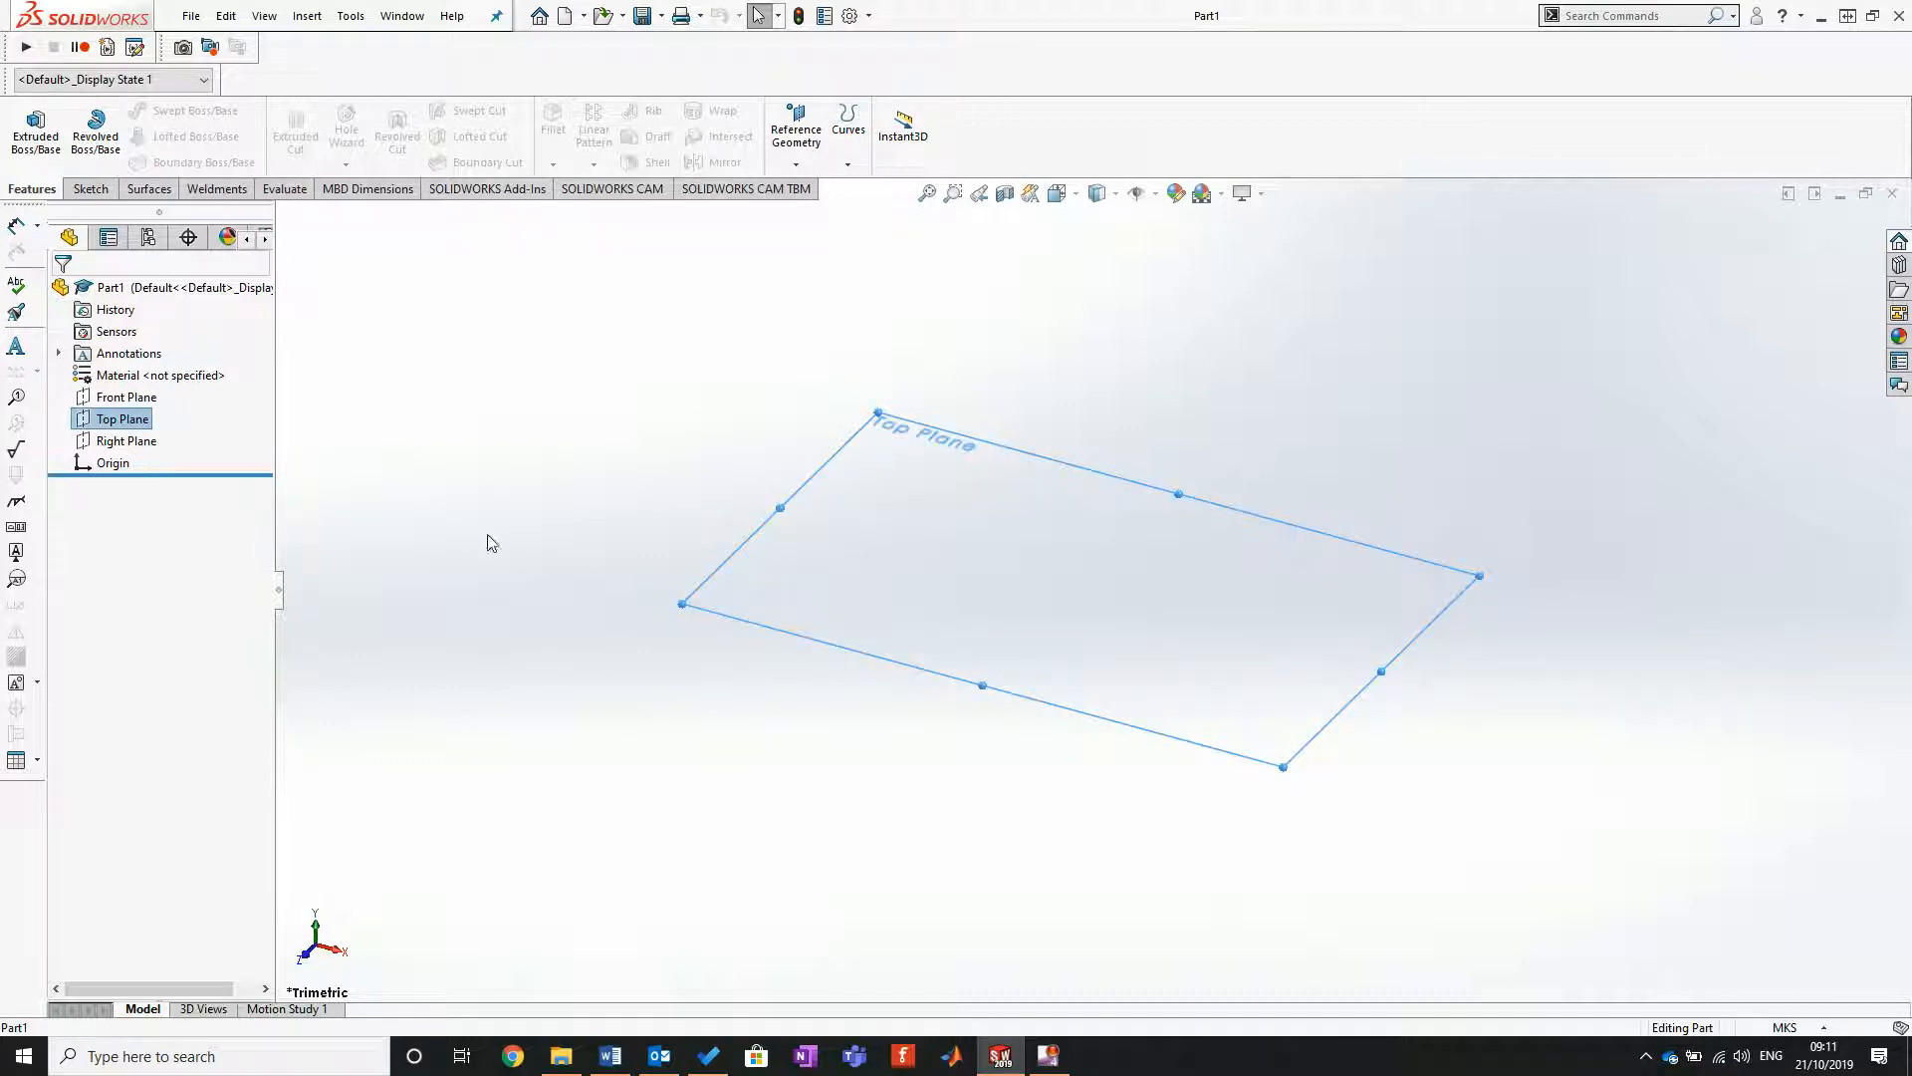
click(90, 188)
click(28, 124)
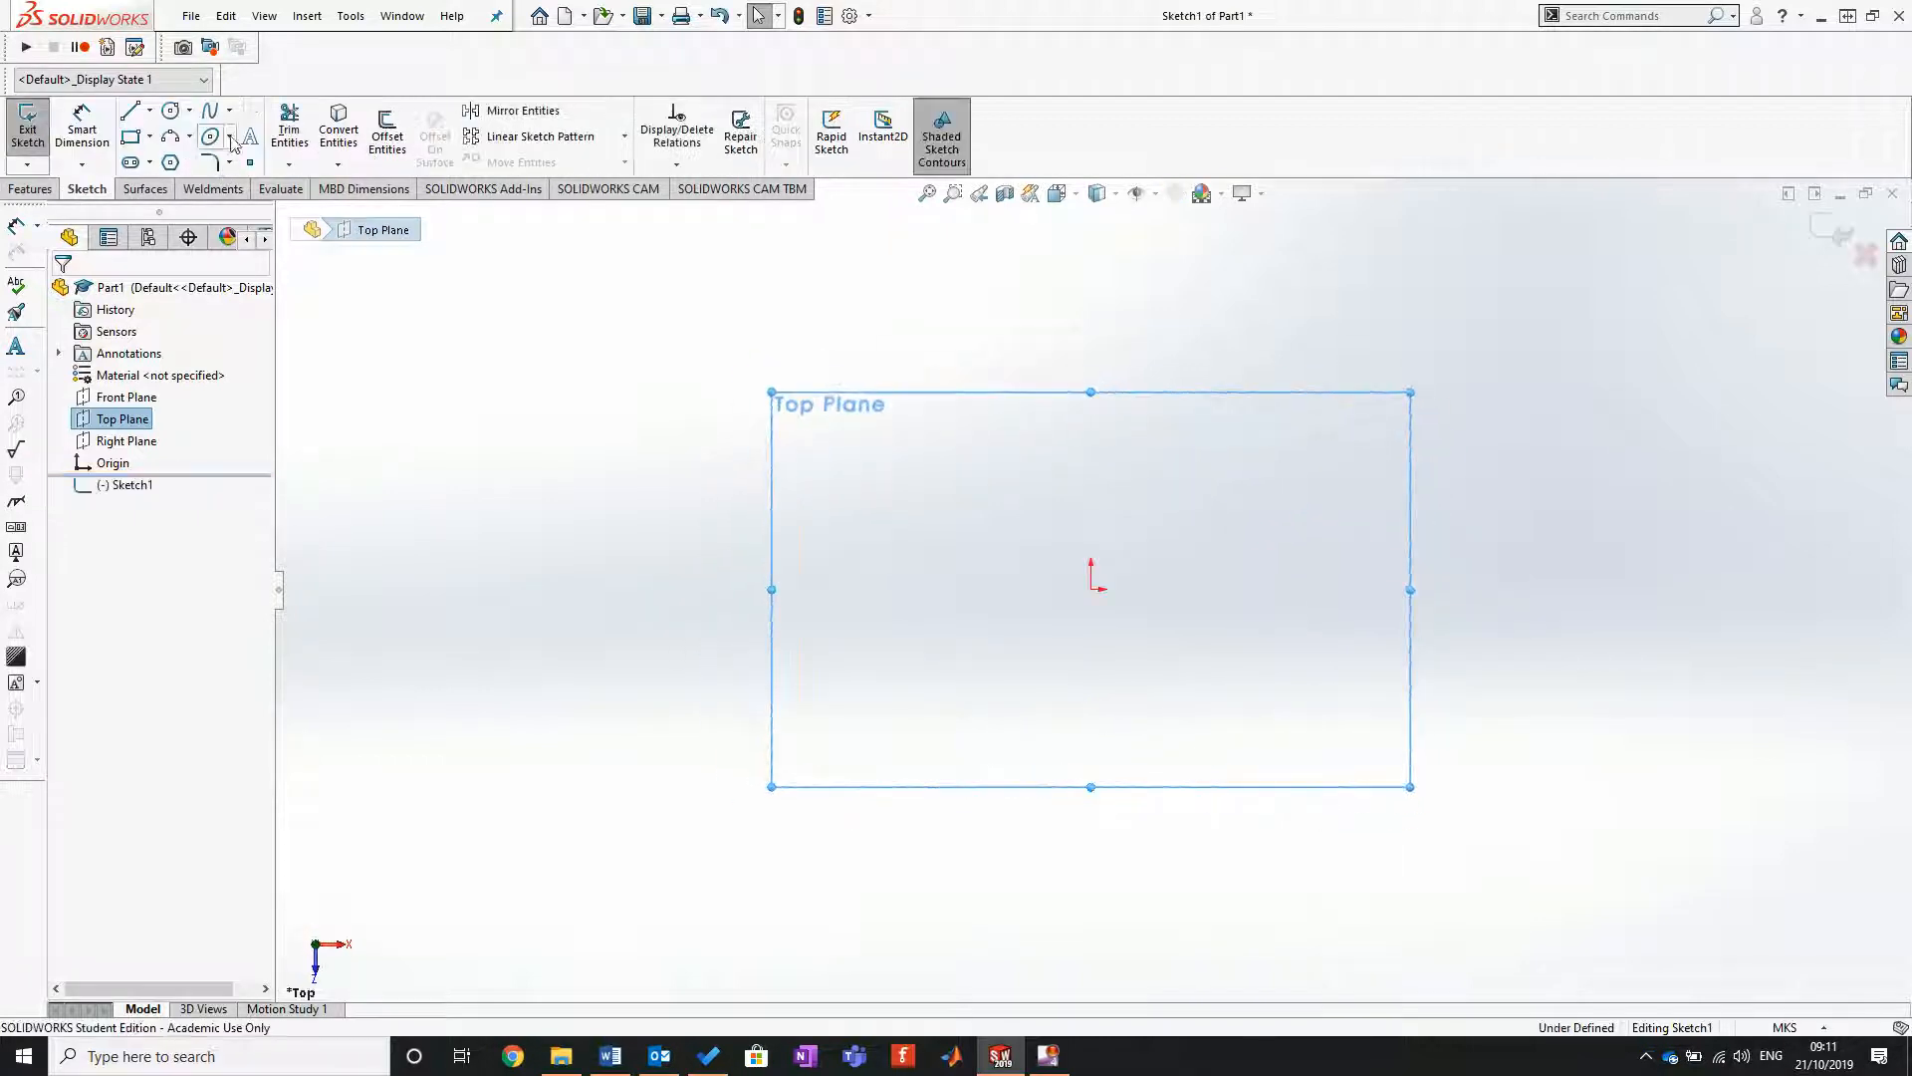
click(169, 107)
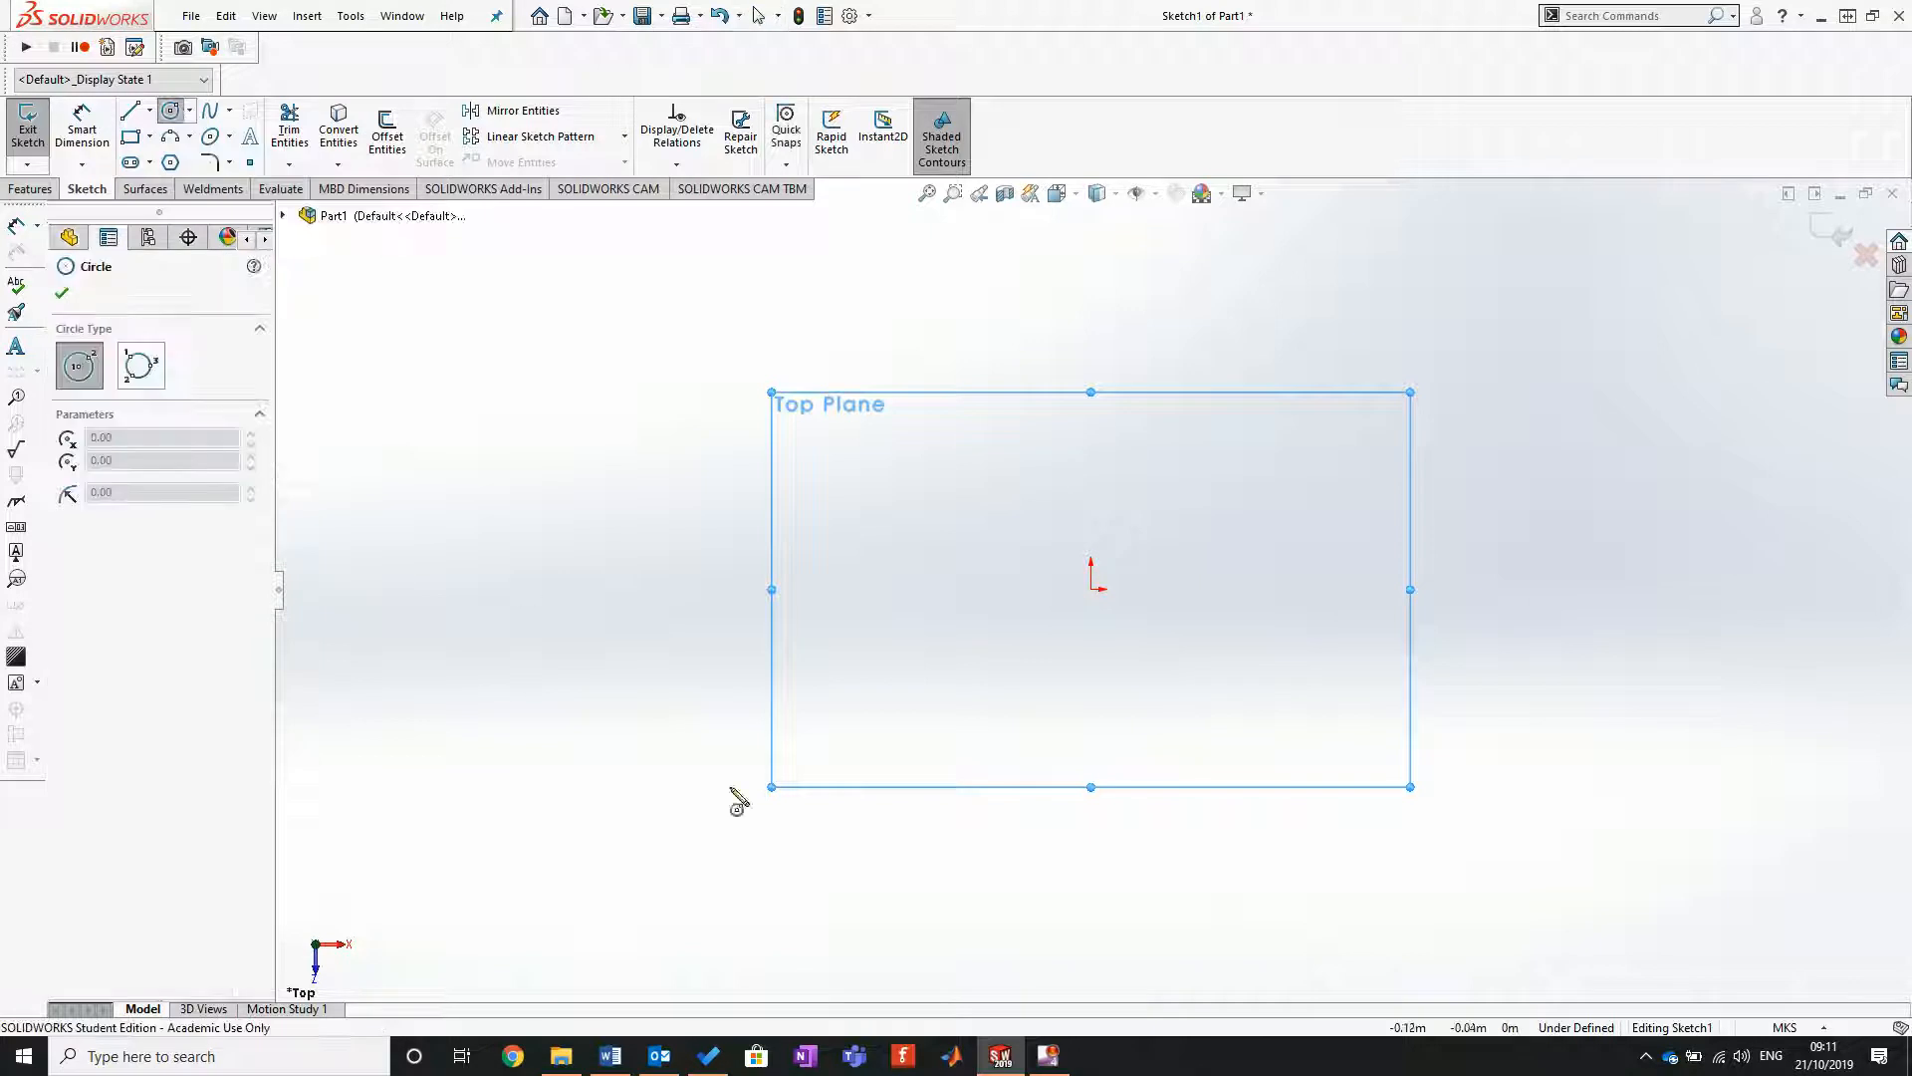
click(1093, 590)
click(1267, 596)
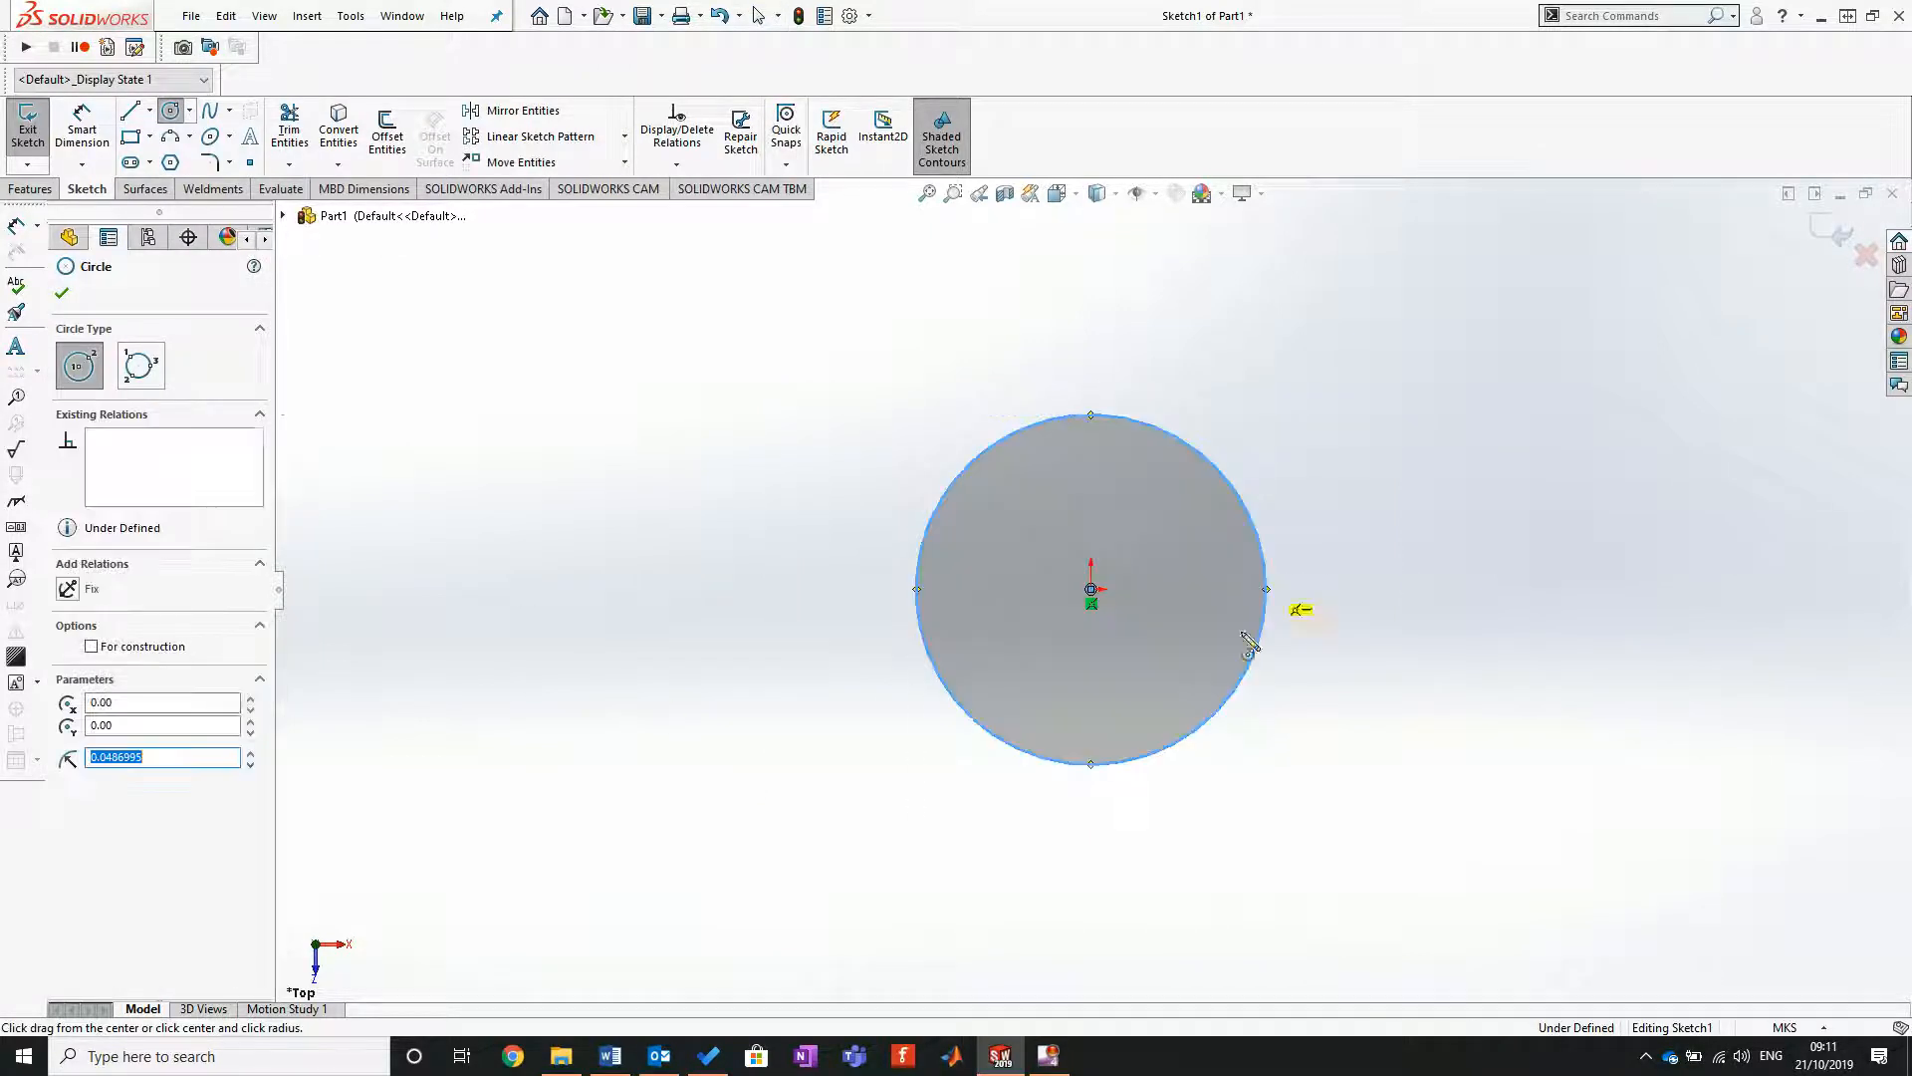
Step: Dimension the circle's diameter and set it to 30 mm
click(85, 119)
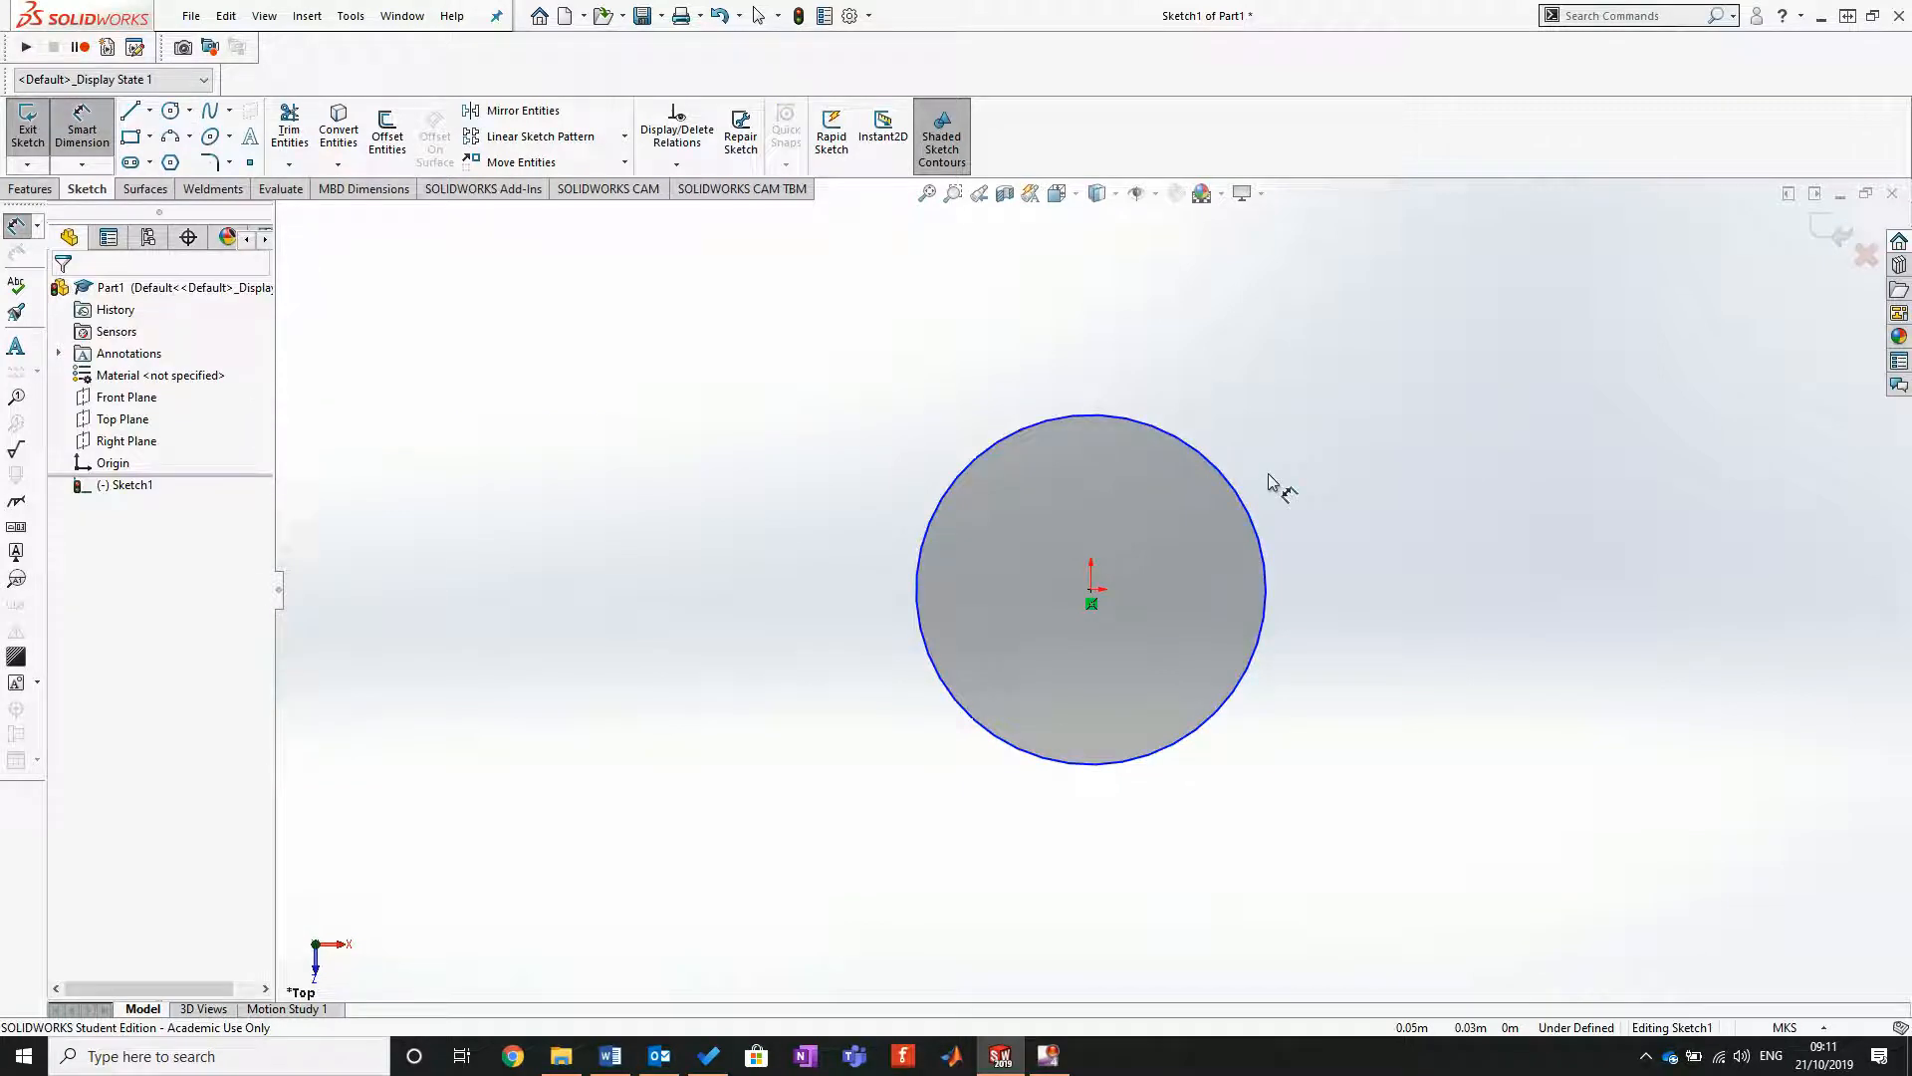
click(1240, 484)
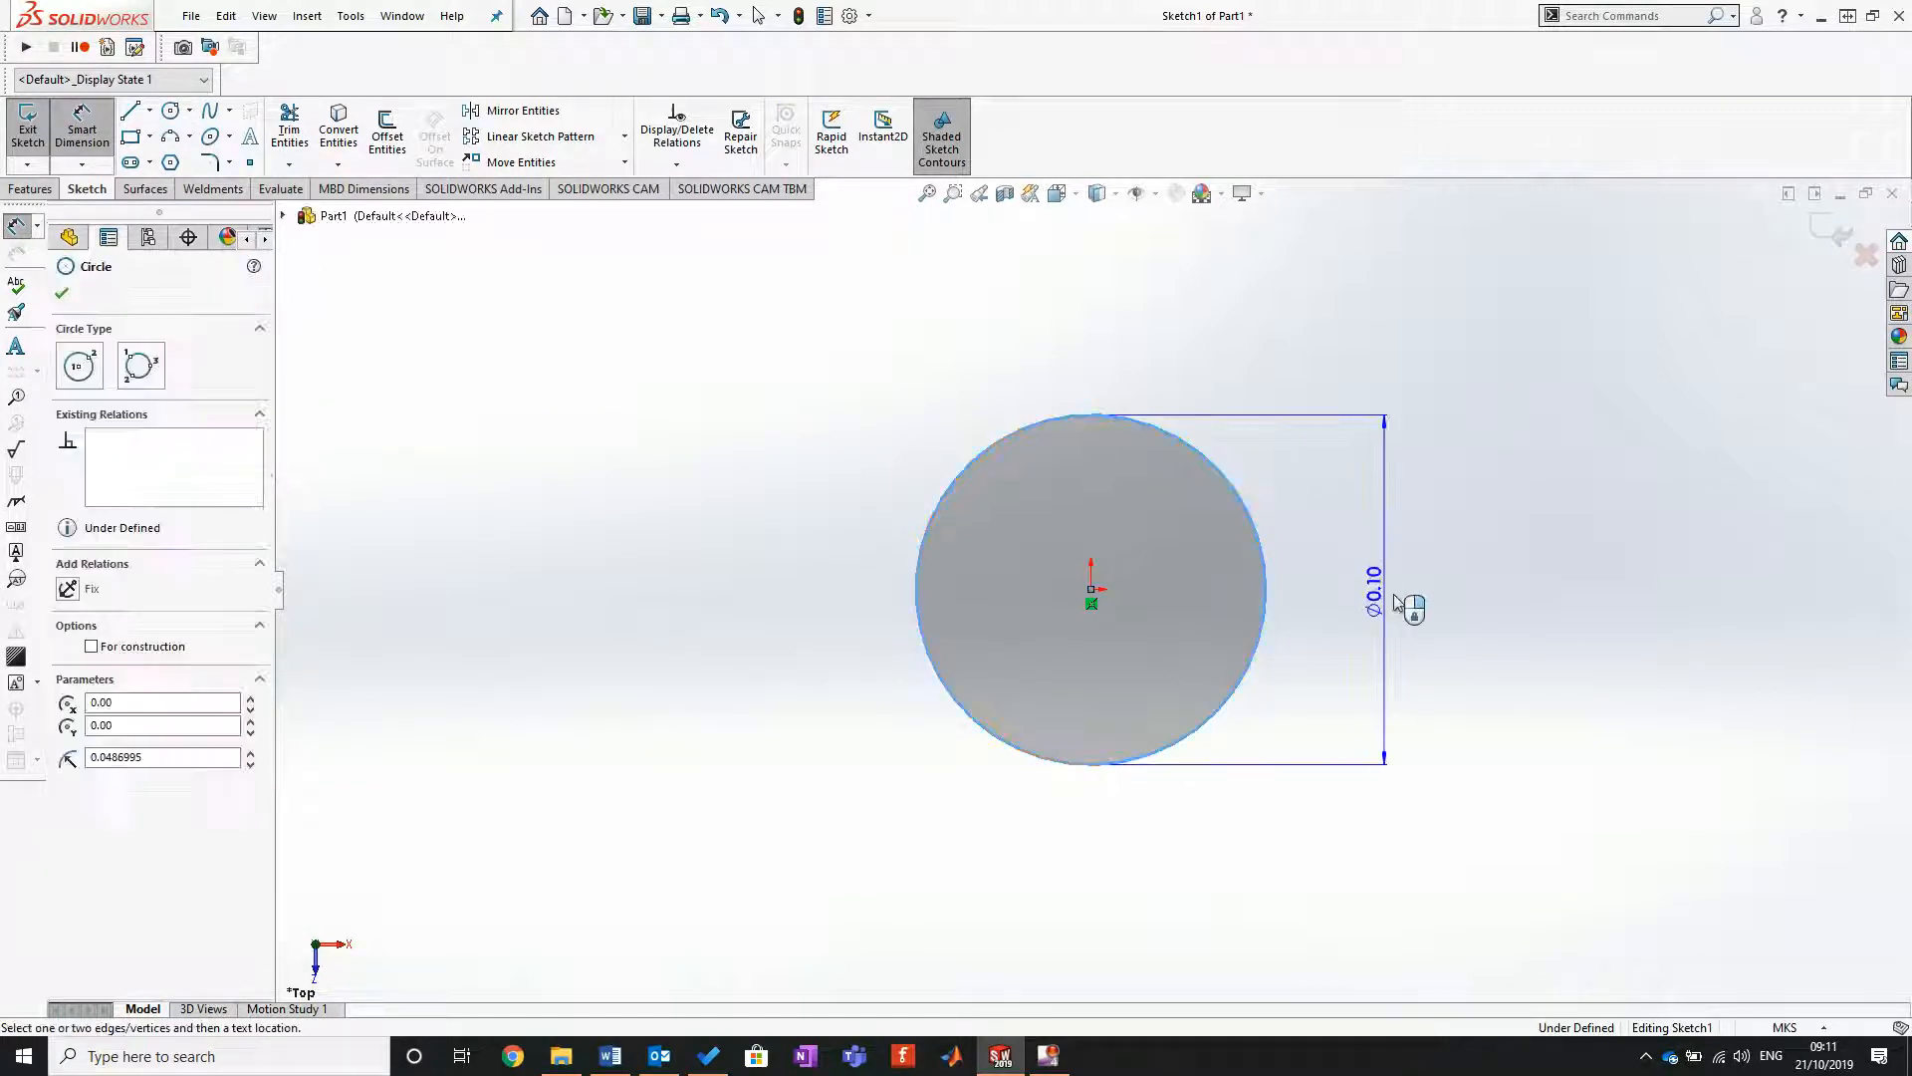
click(1426, 585)
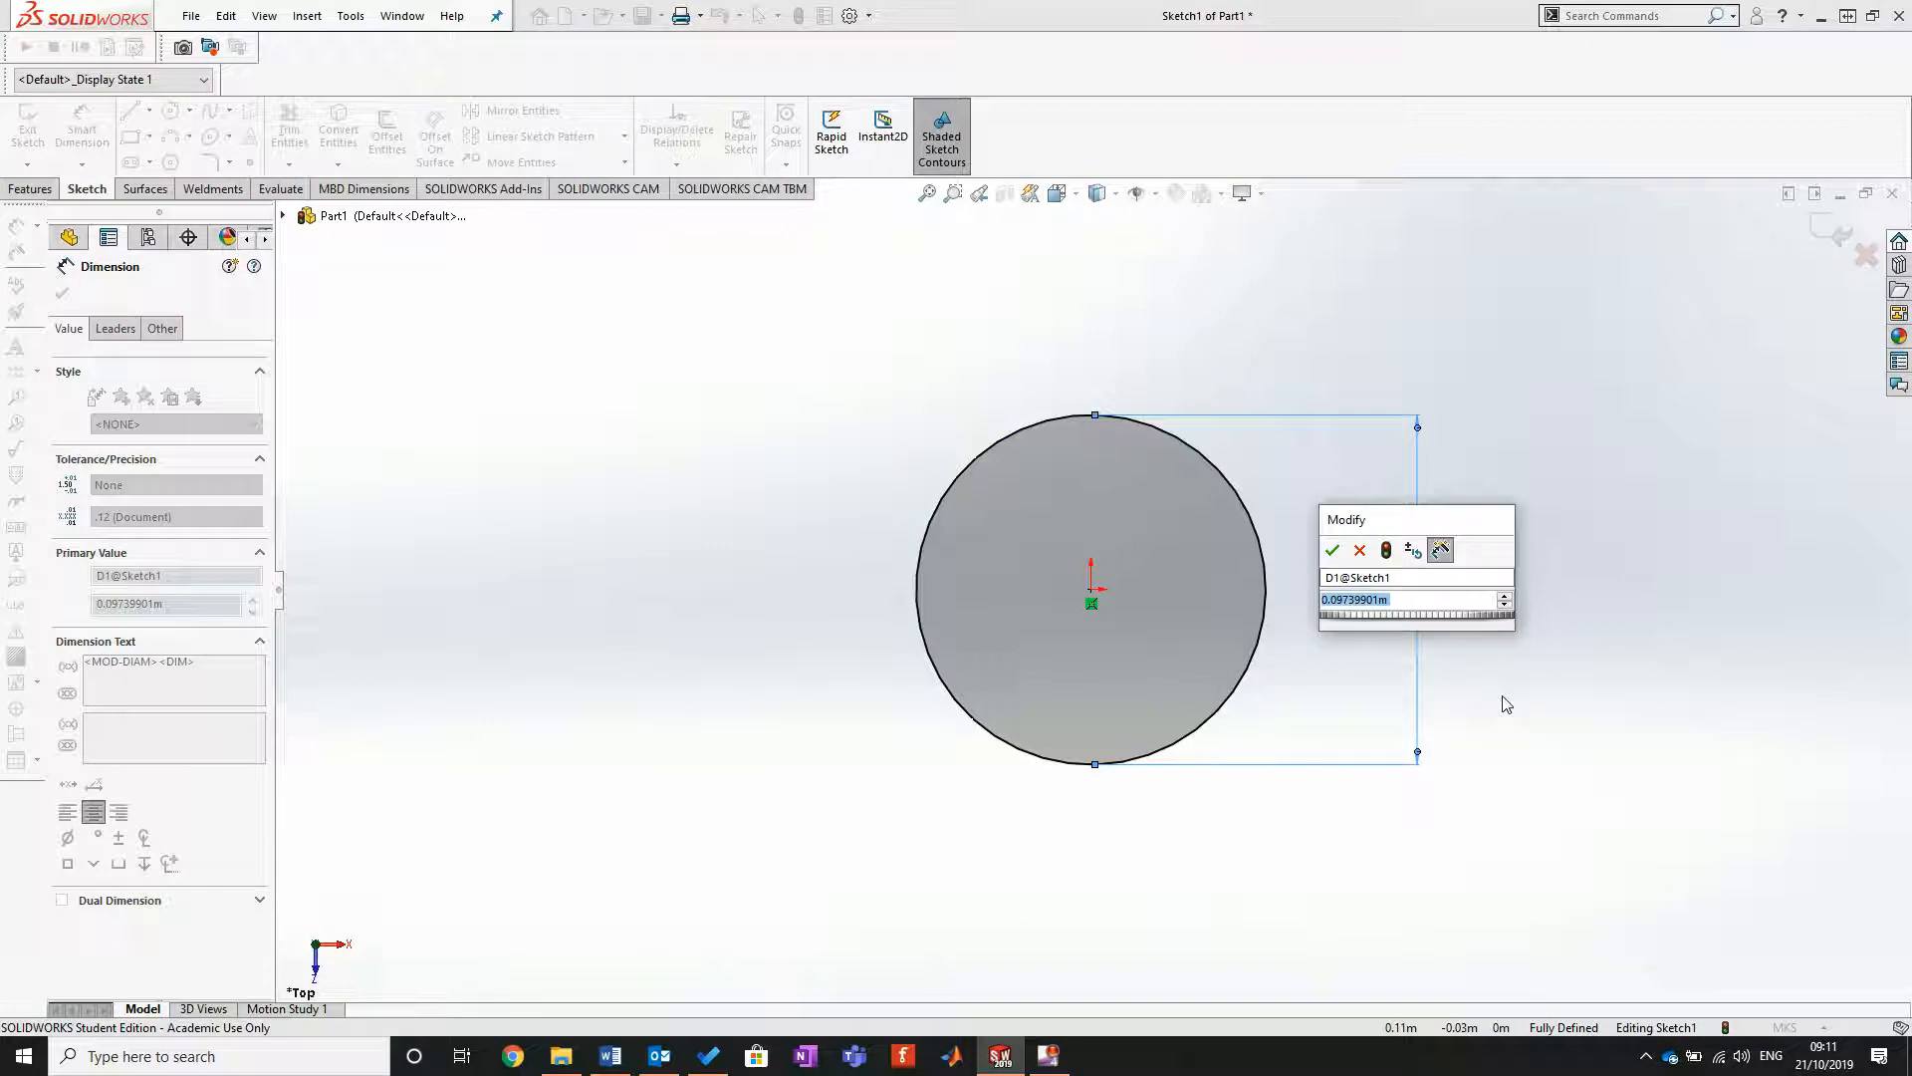
text(30mm)
key(Return)
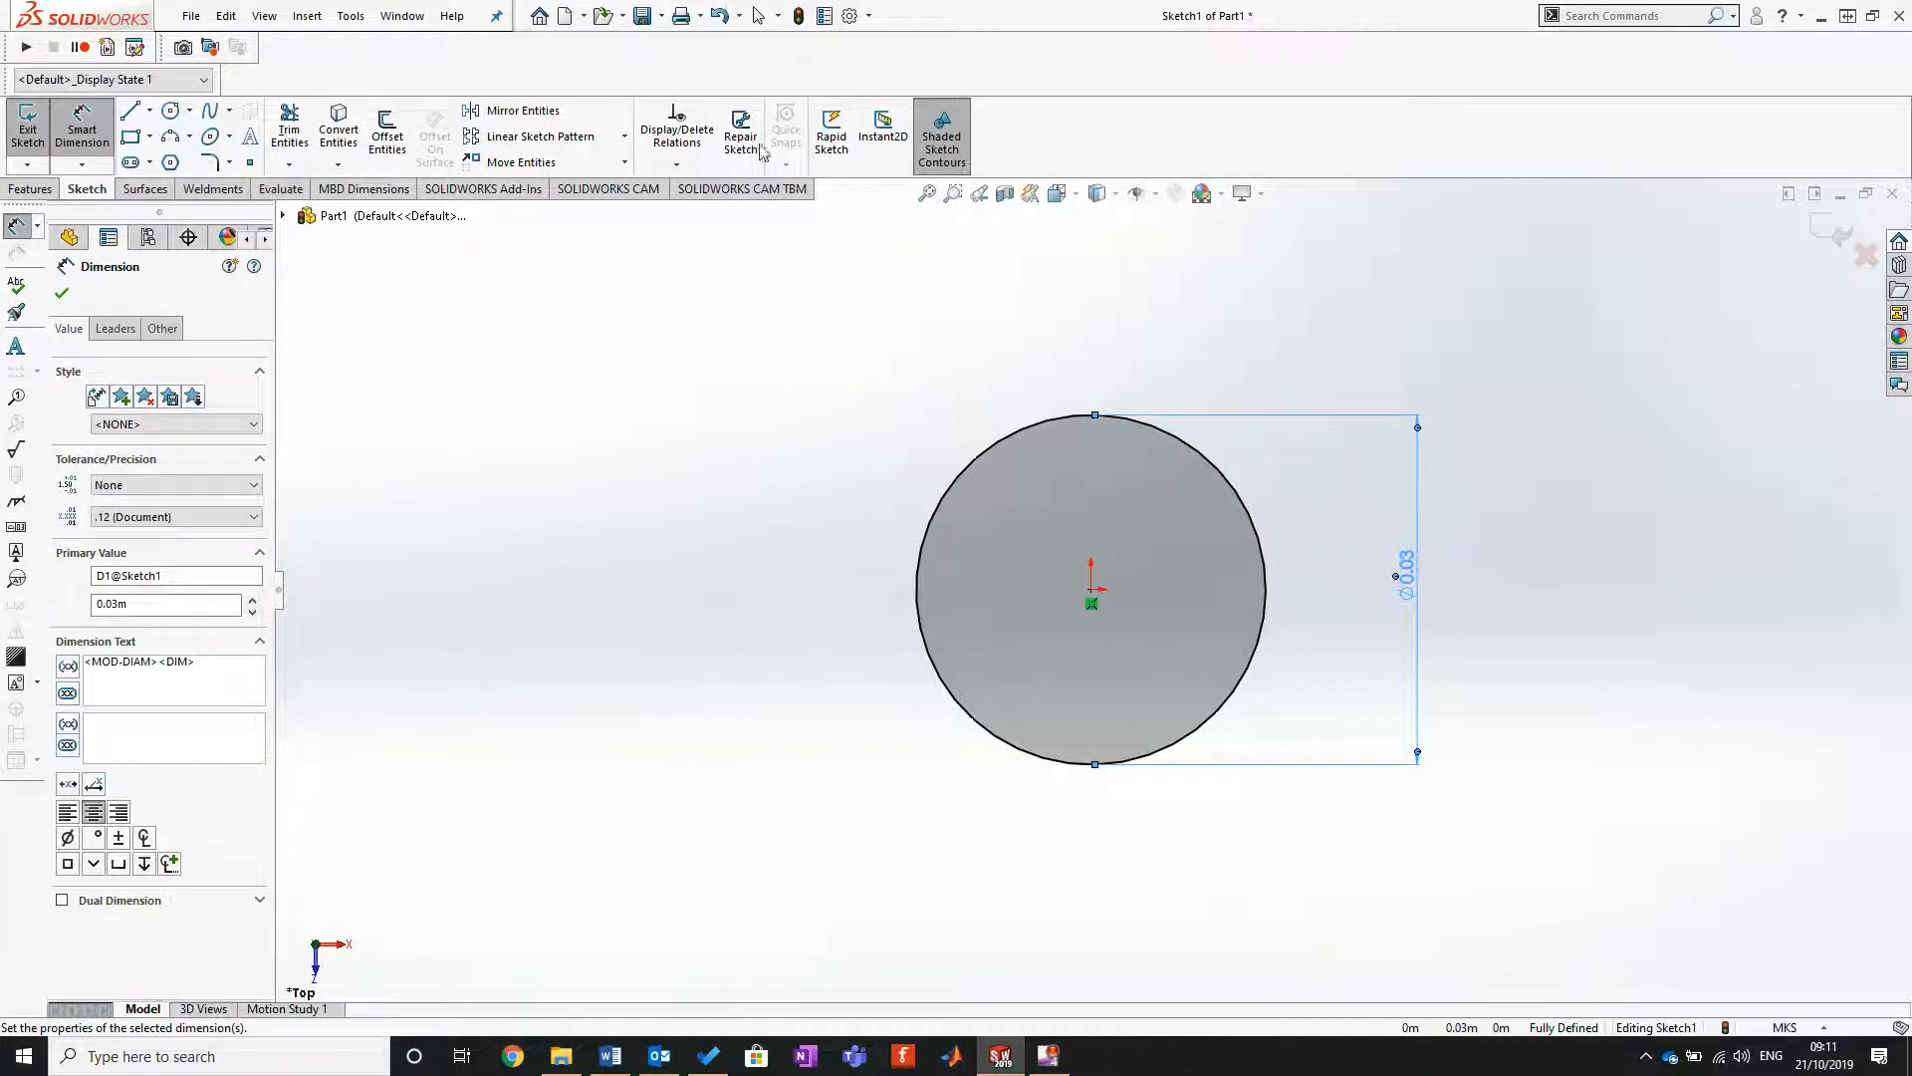
Step: Set the document's unit system to MMGS (millimeter, gram, second) and the dual dimension length unit to millimeters
click(851, 17)
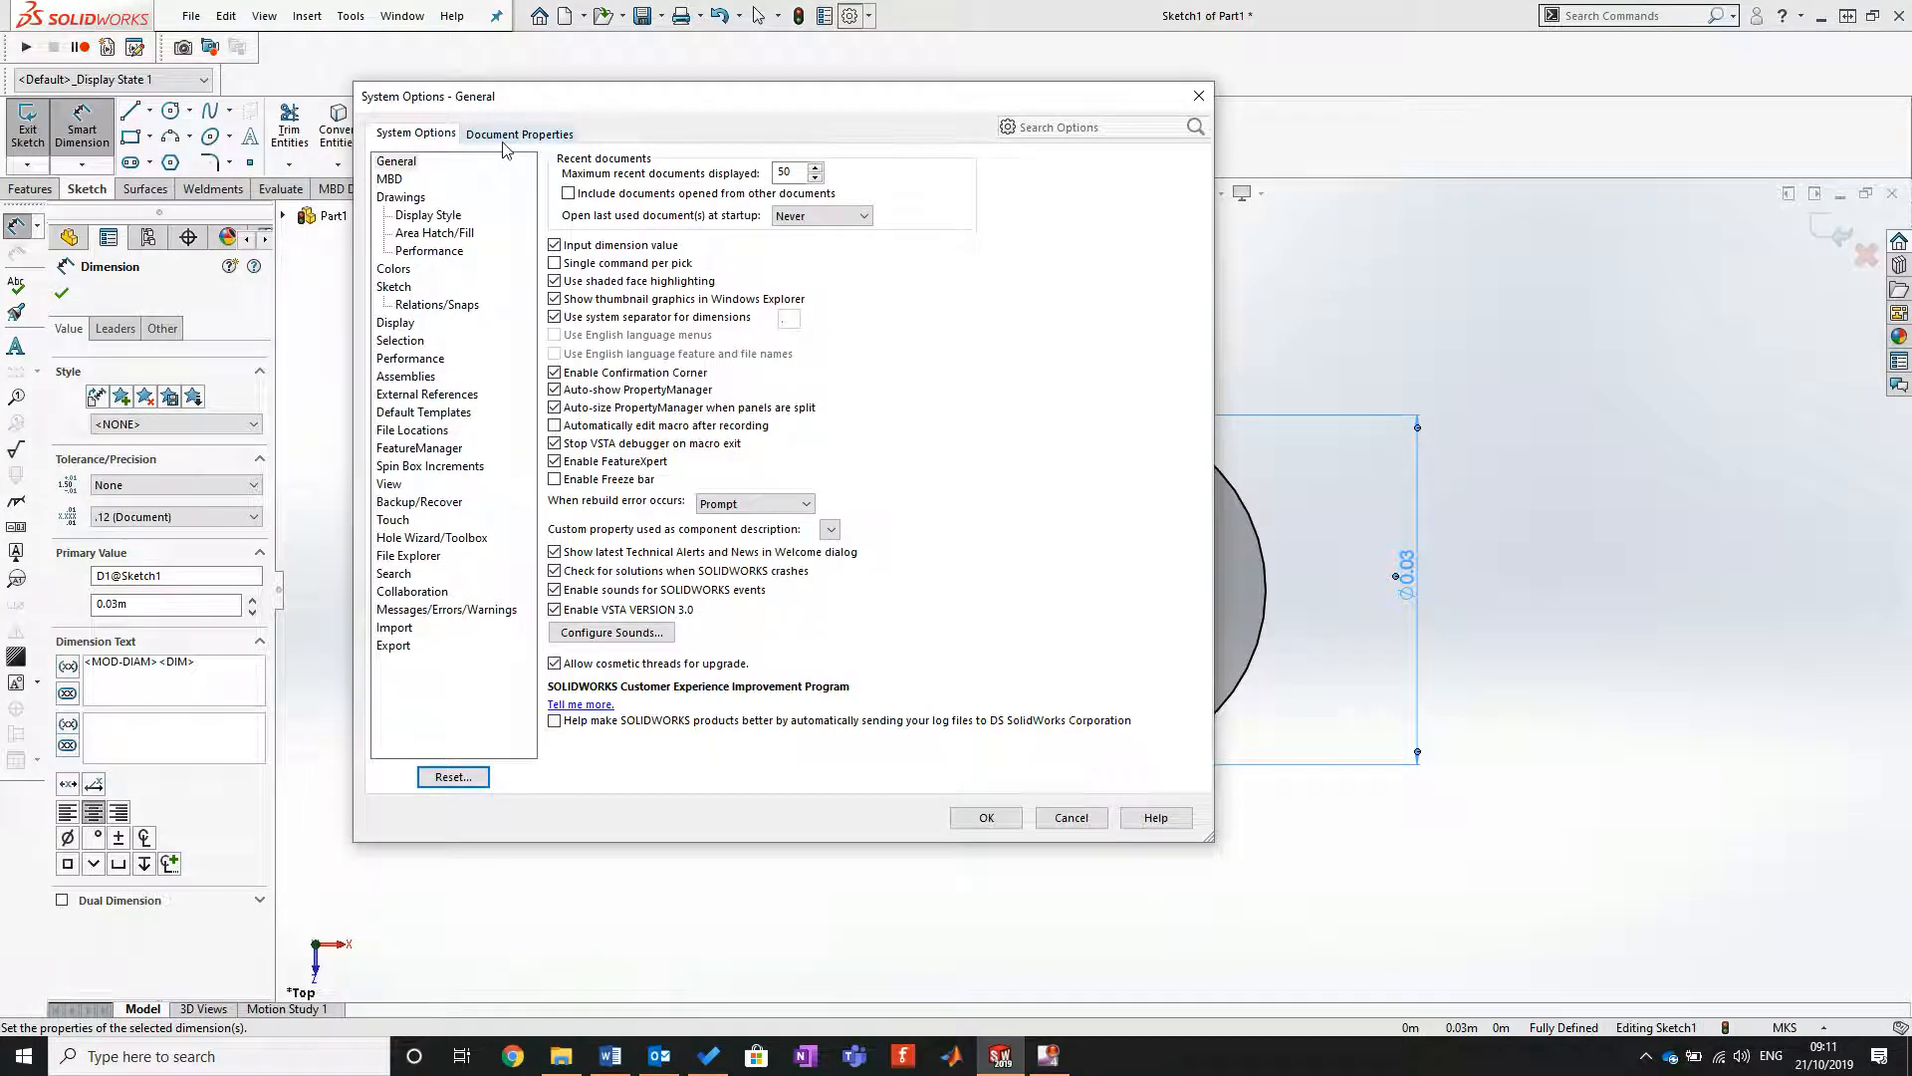
click(513, 135)
click(389, 305)
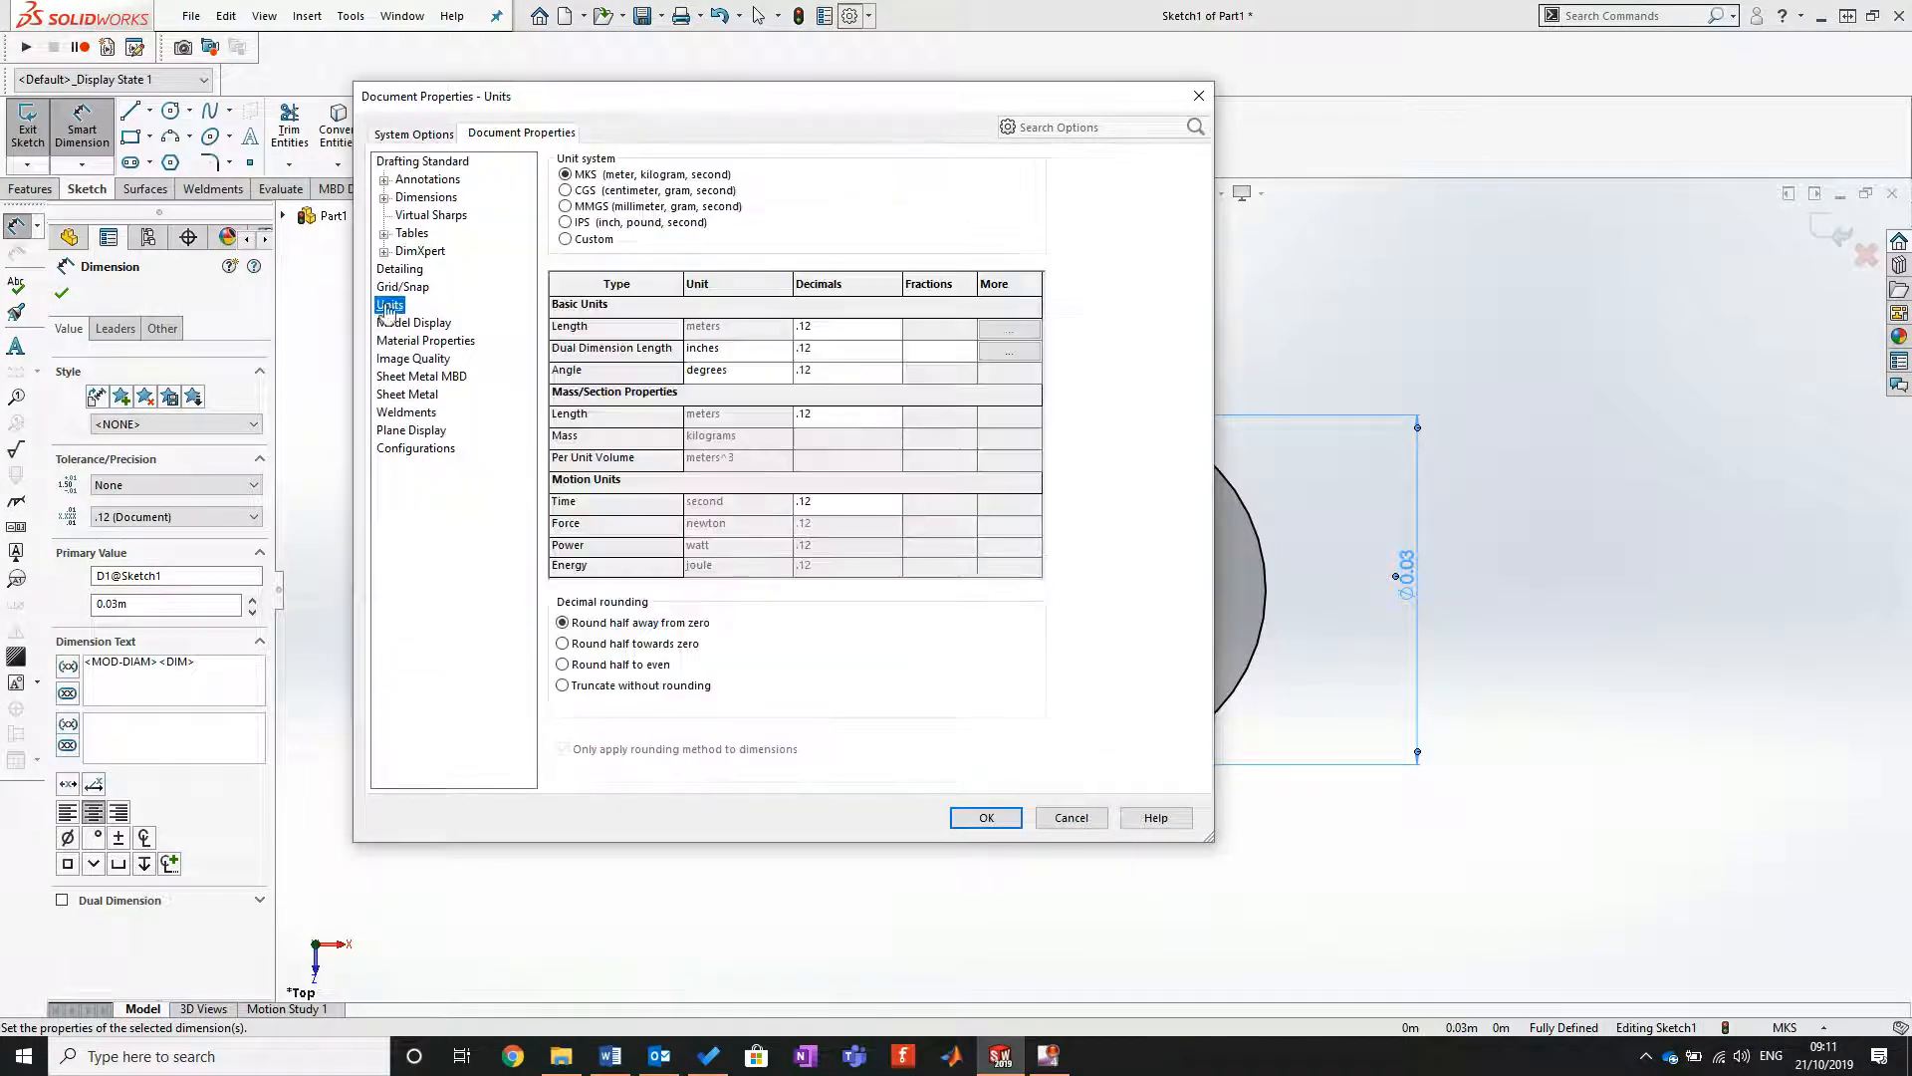
click(565, 206)
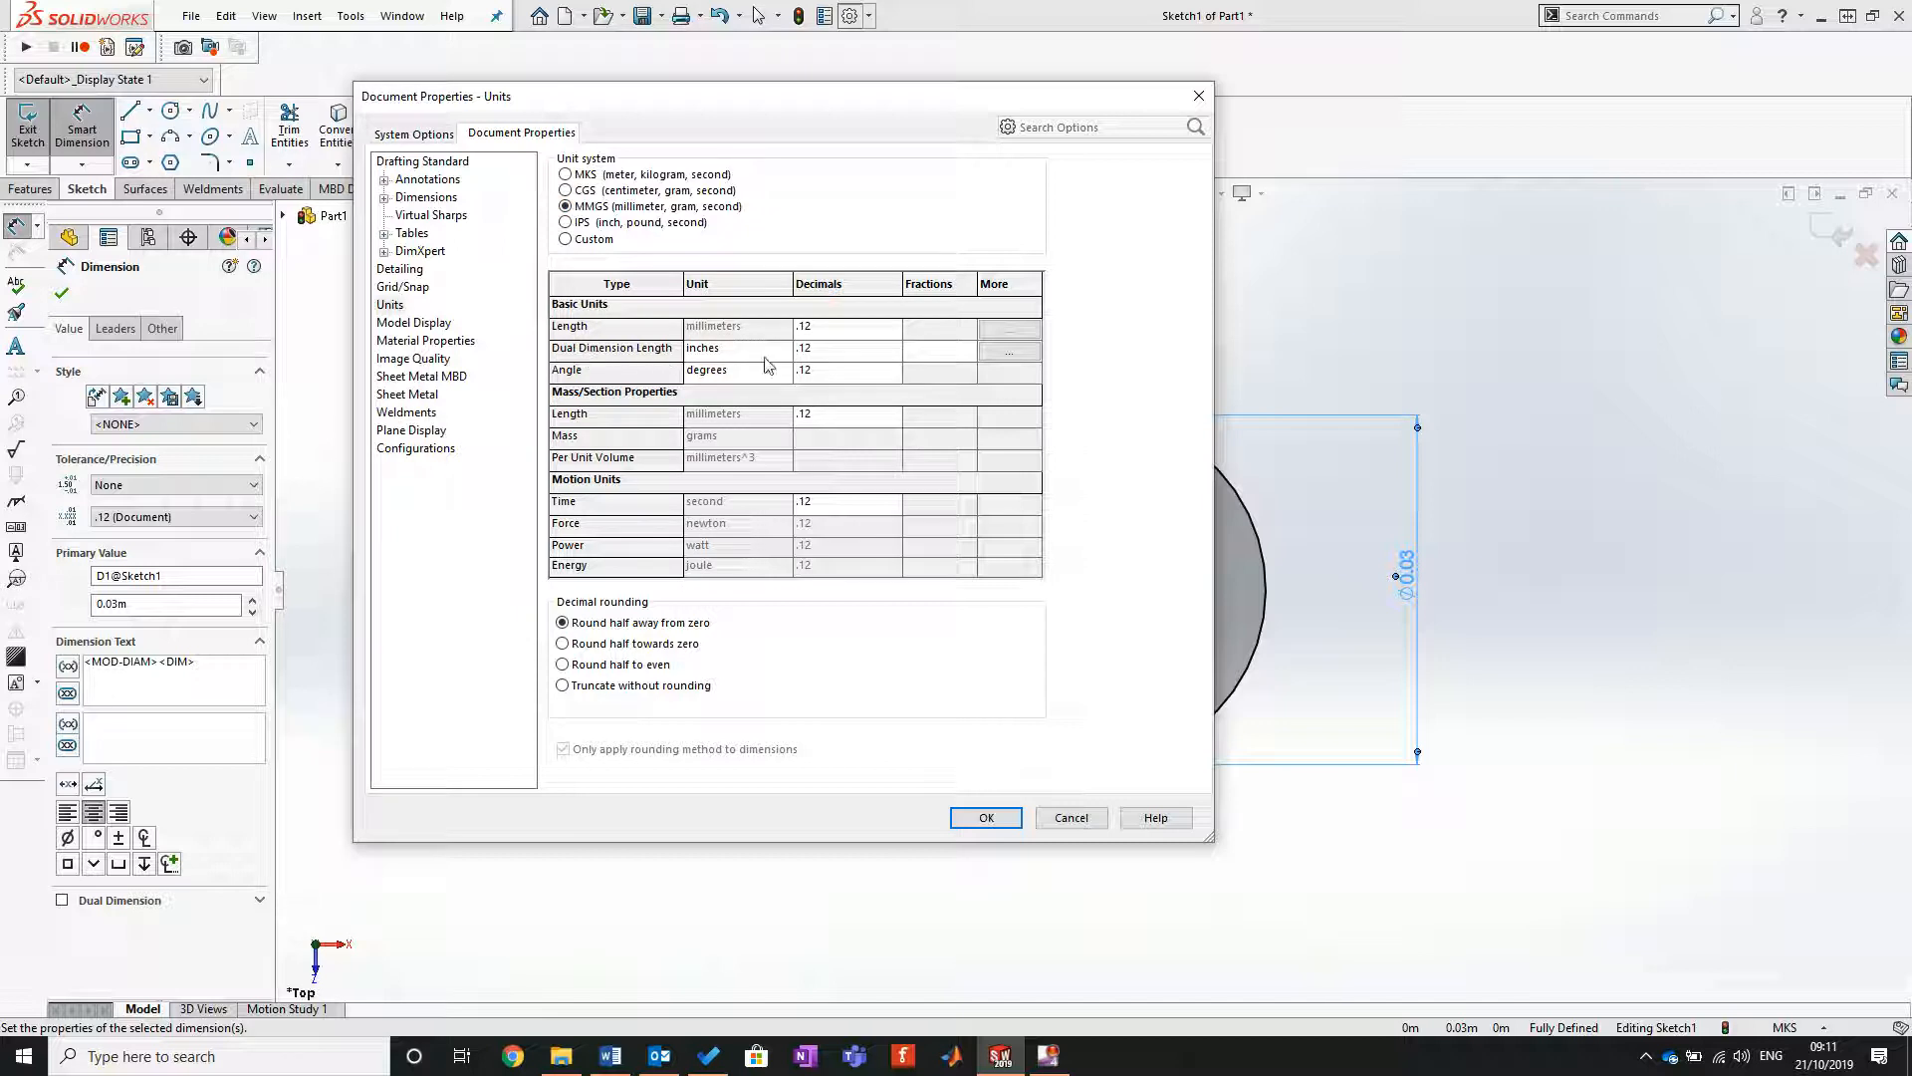
click(783, 350)
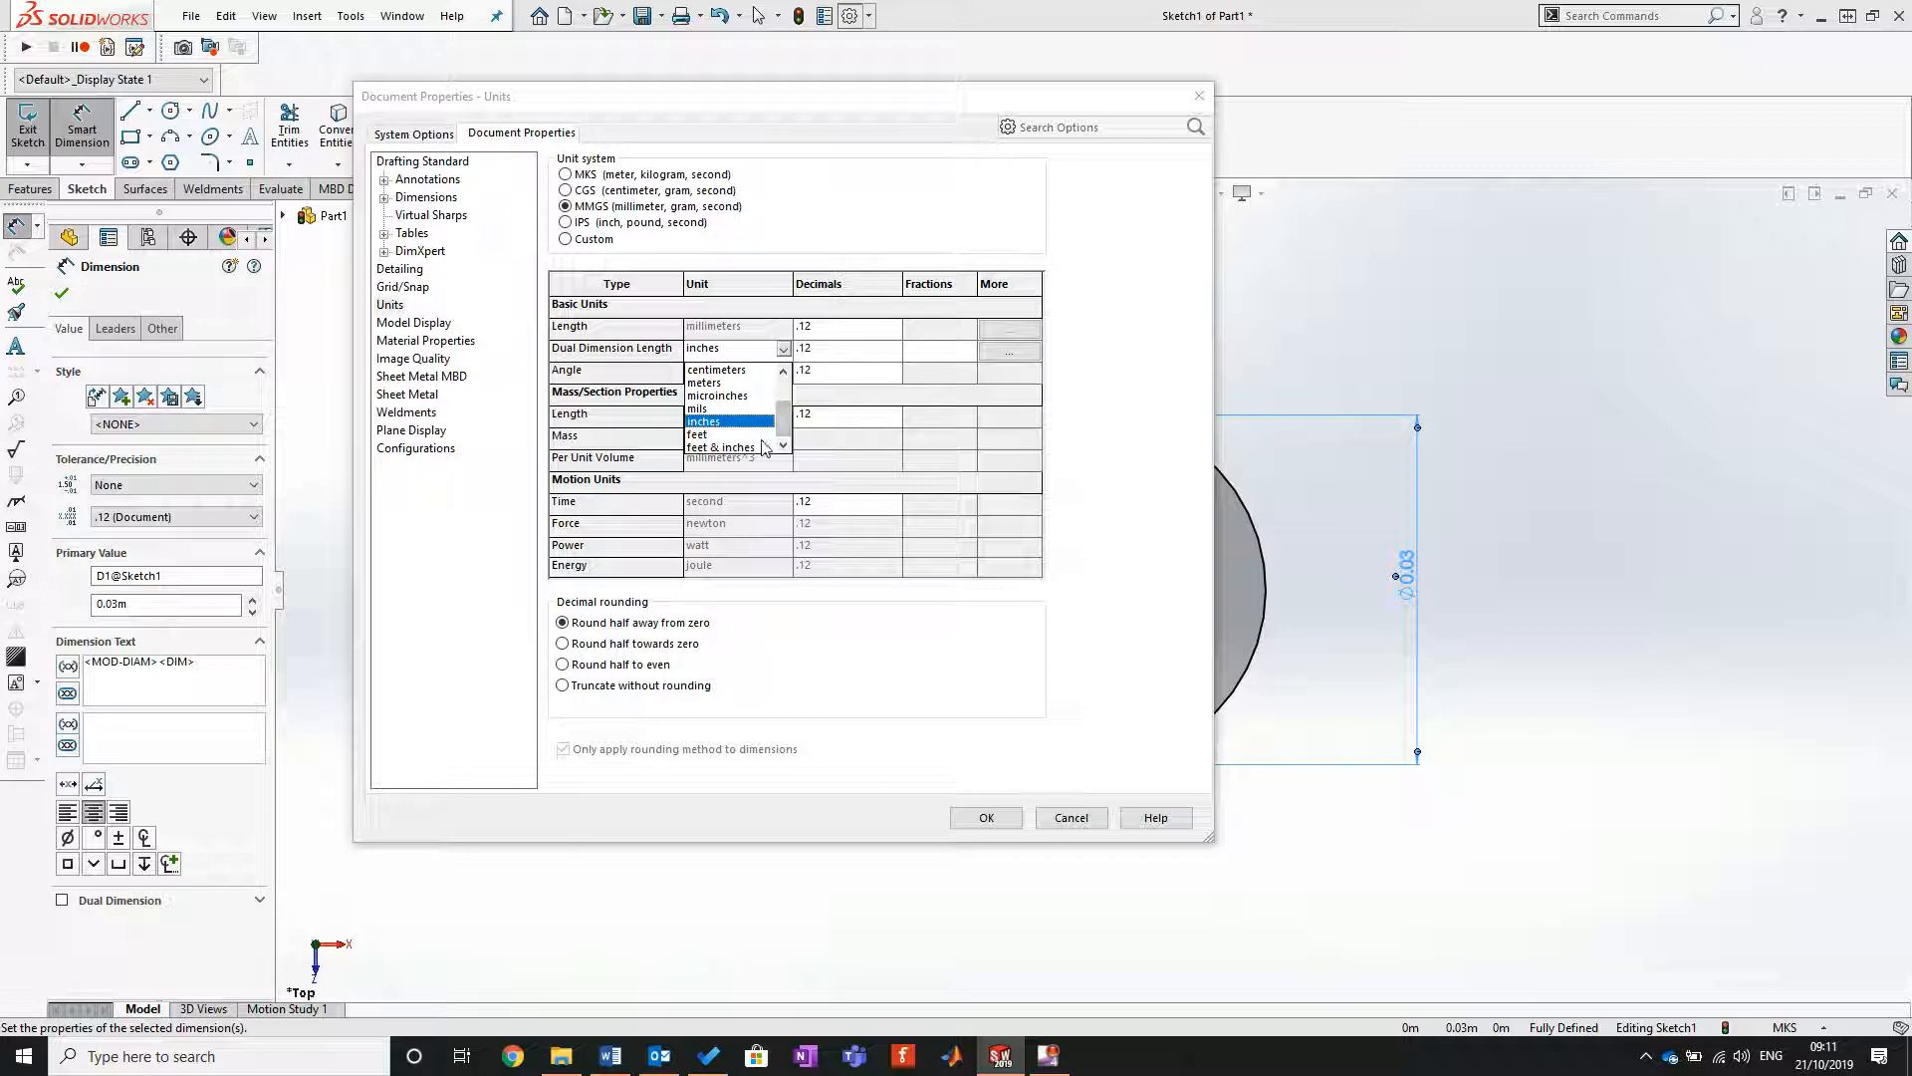
scroll(787, 374, up, 2)
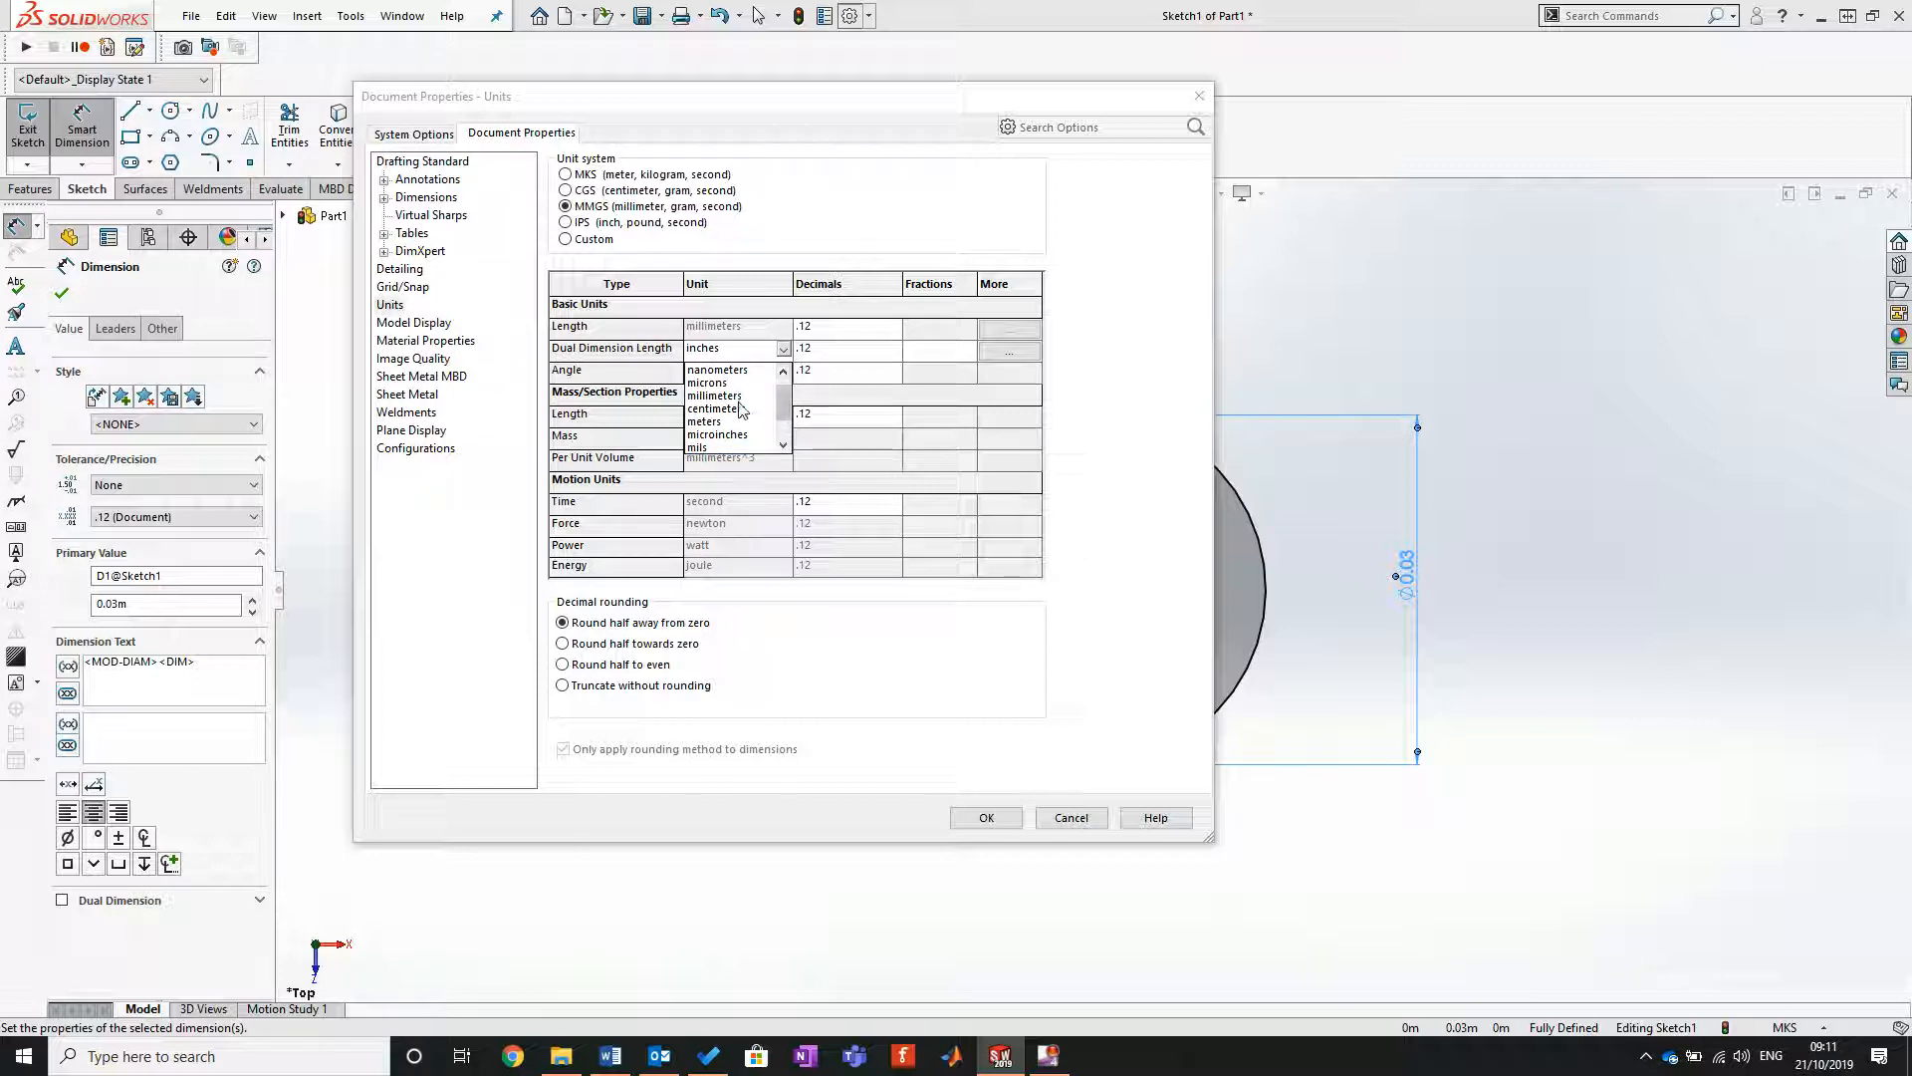
click(736, 395)
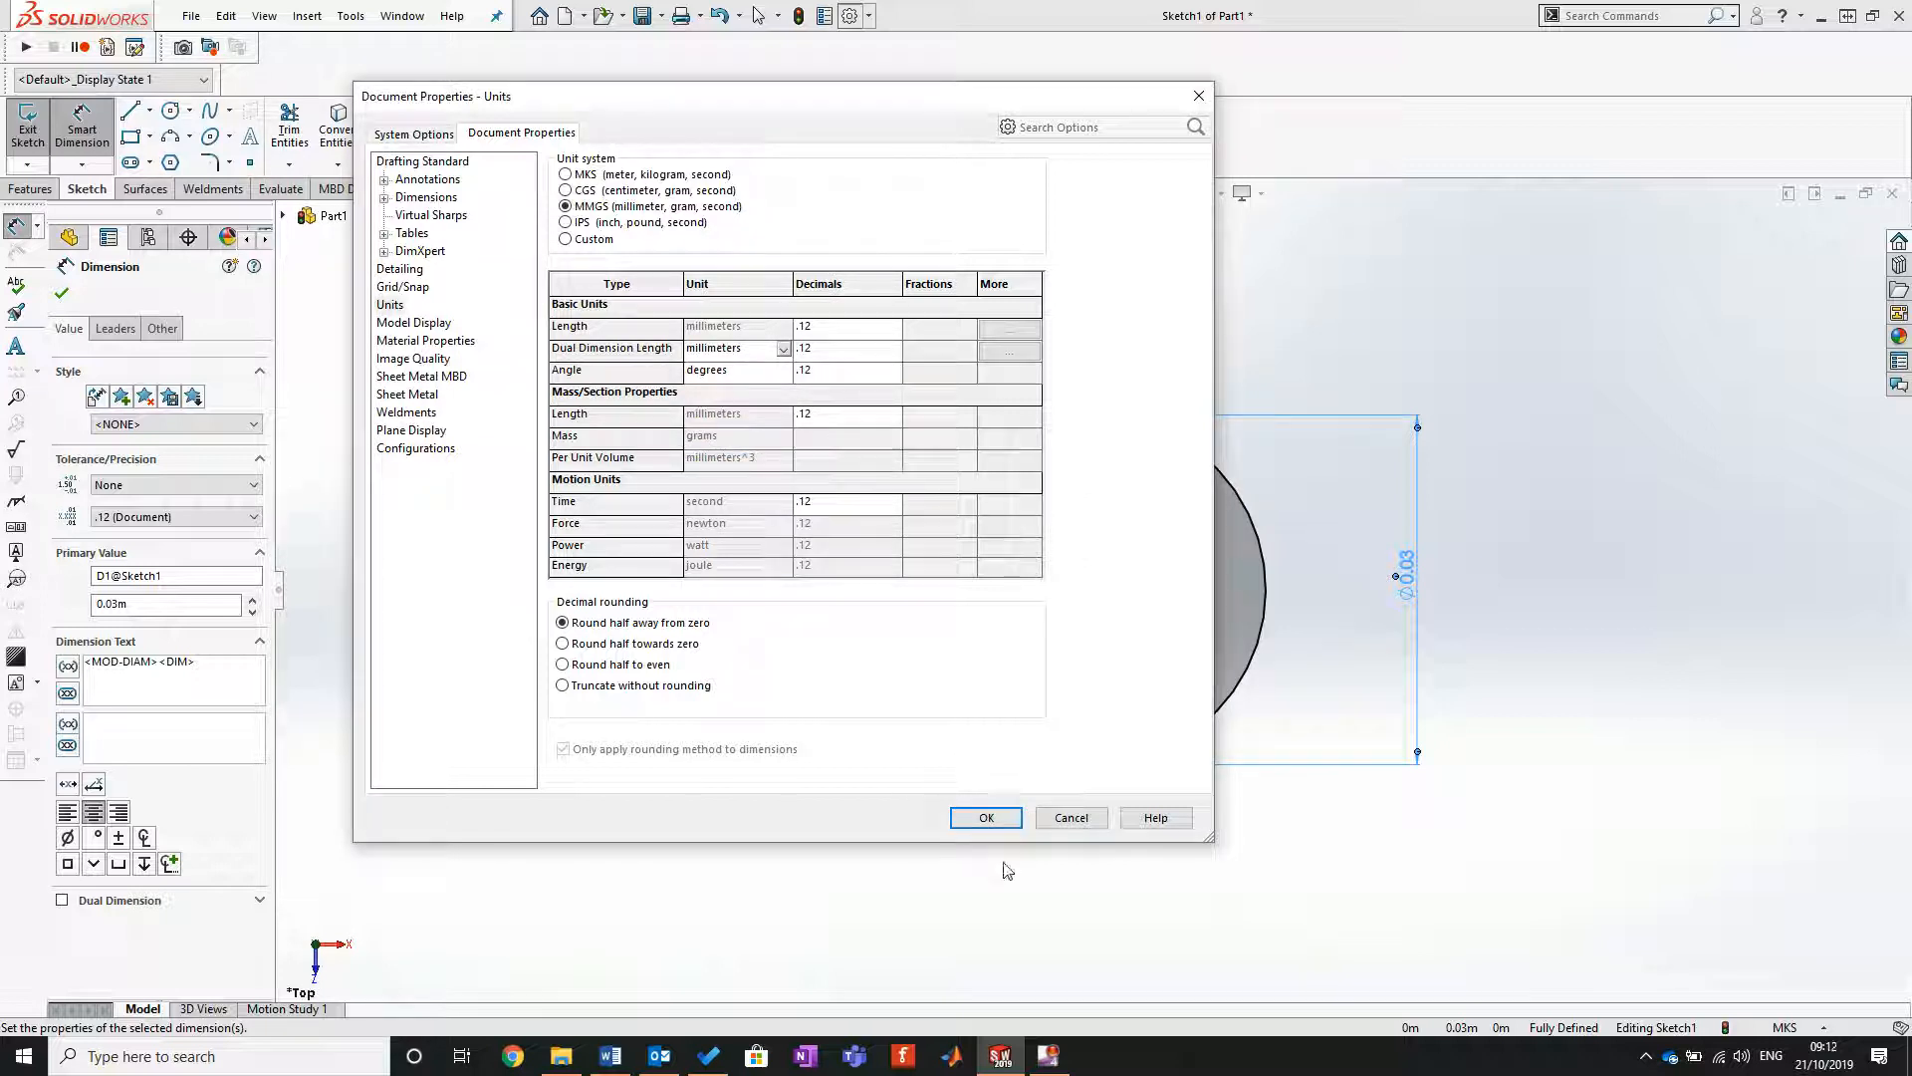
click(986, 817)
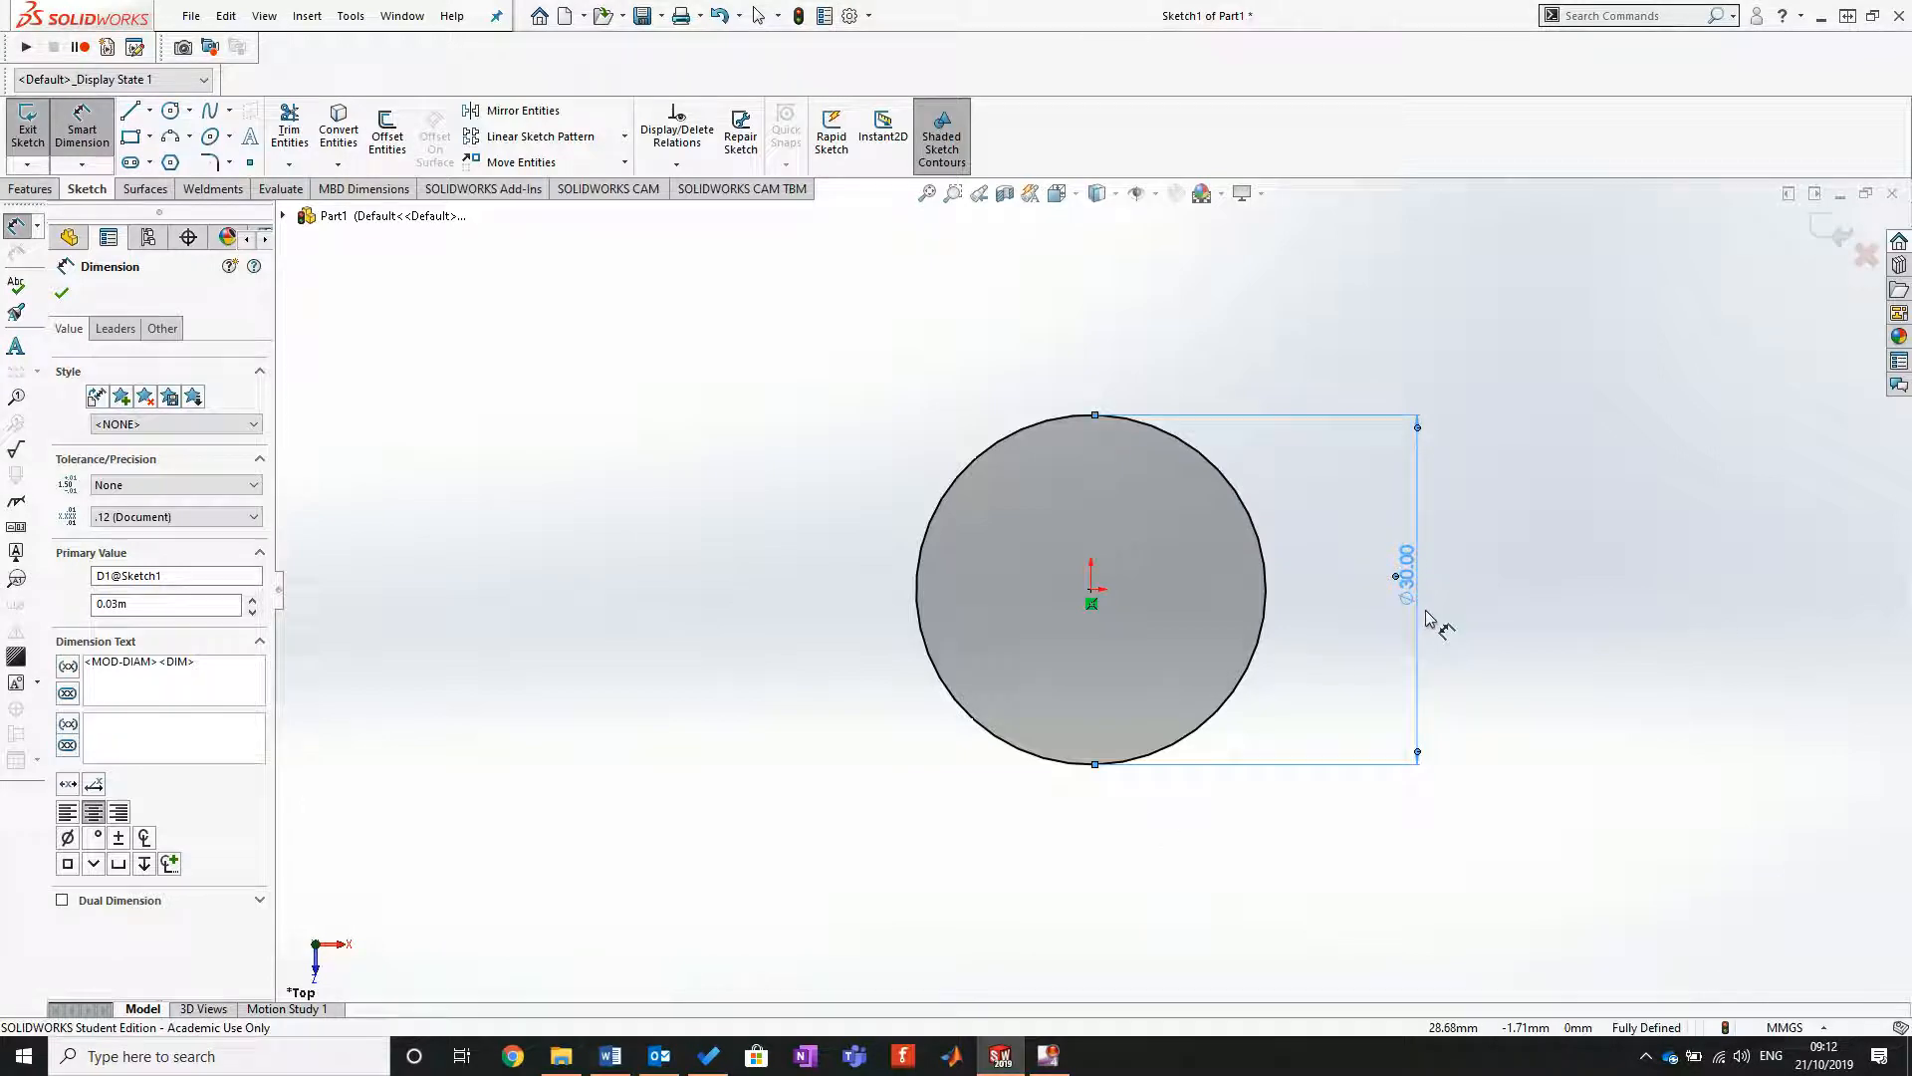
click(62, 294)
Step: Extrude the circle as a surface to a depth of 130 mm from the sketch plane
click(146, 189)
click(36, 121)
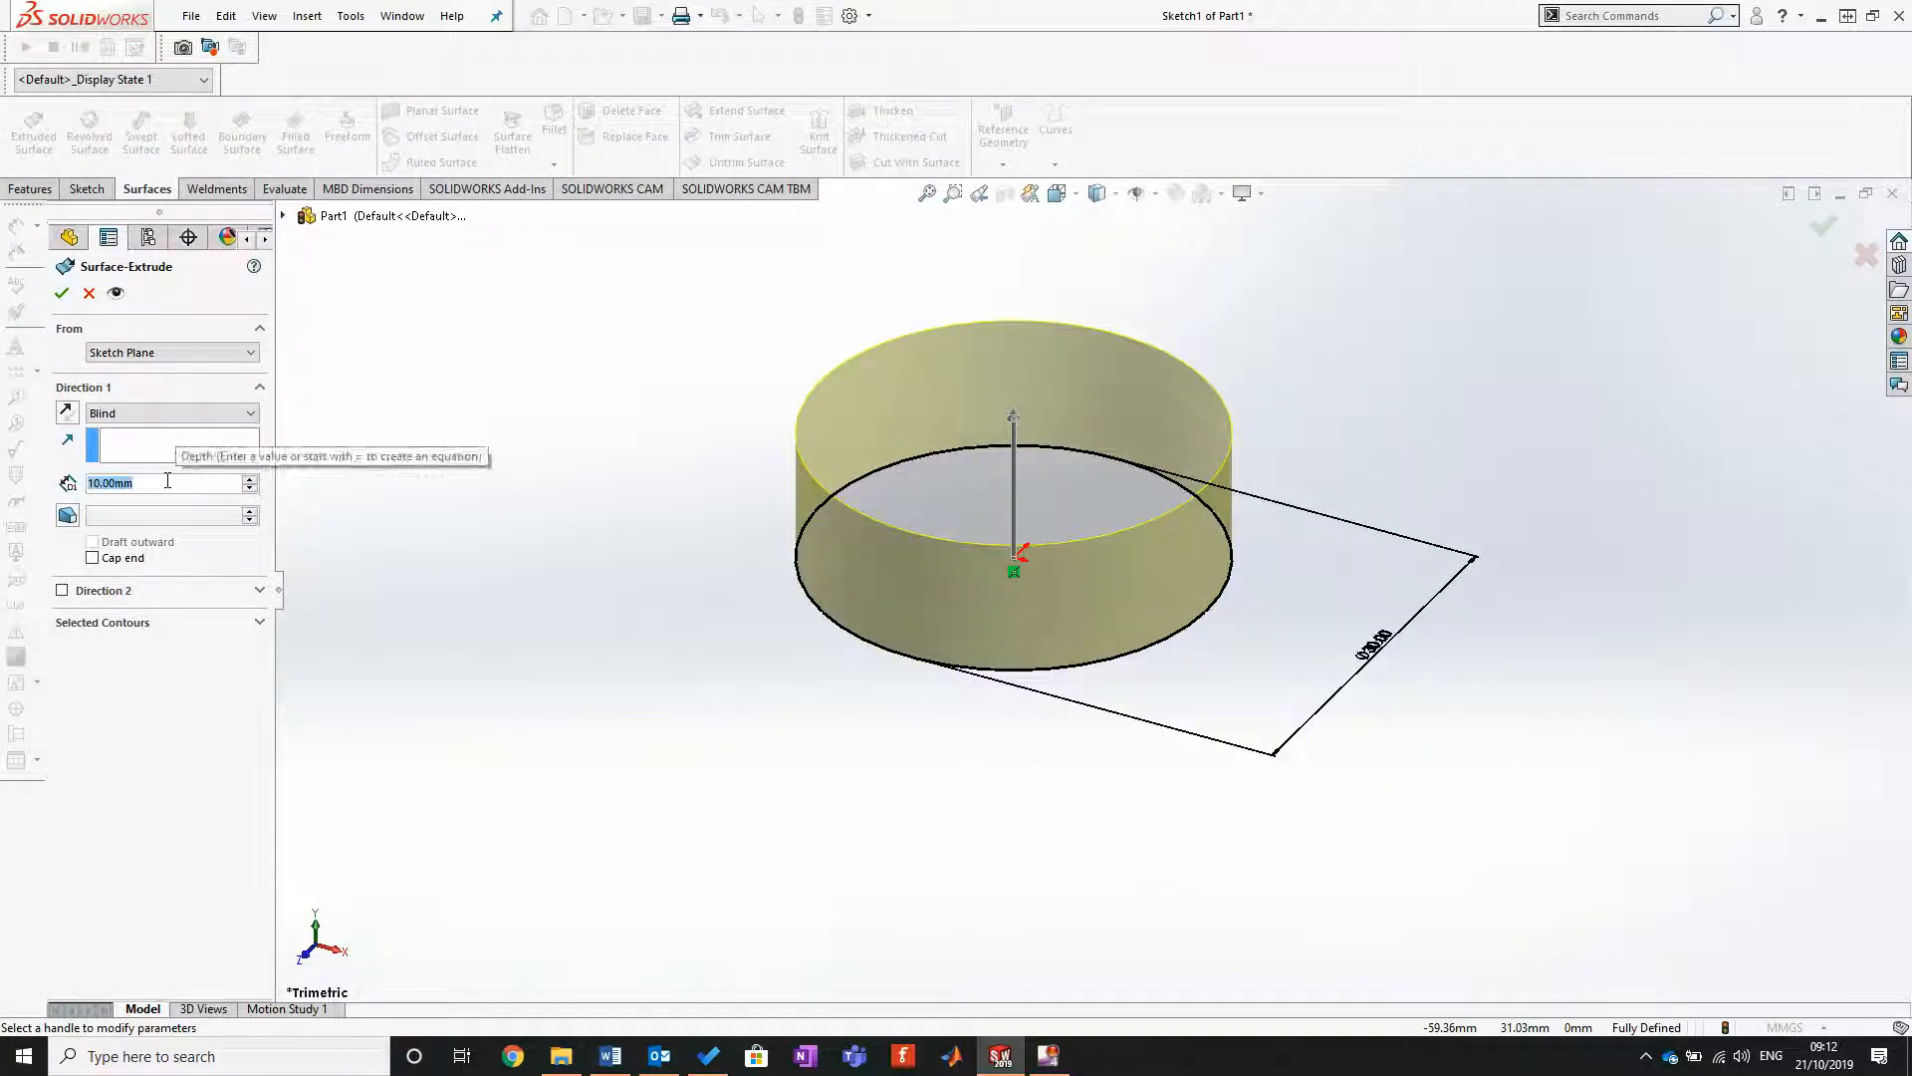
text(130)
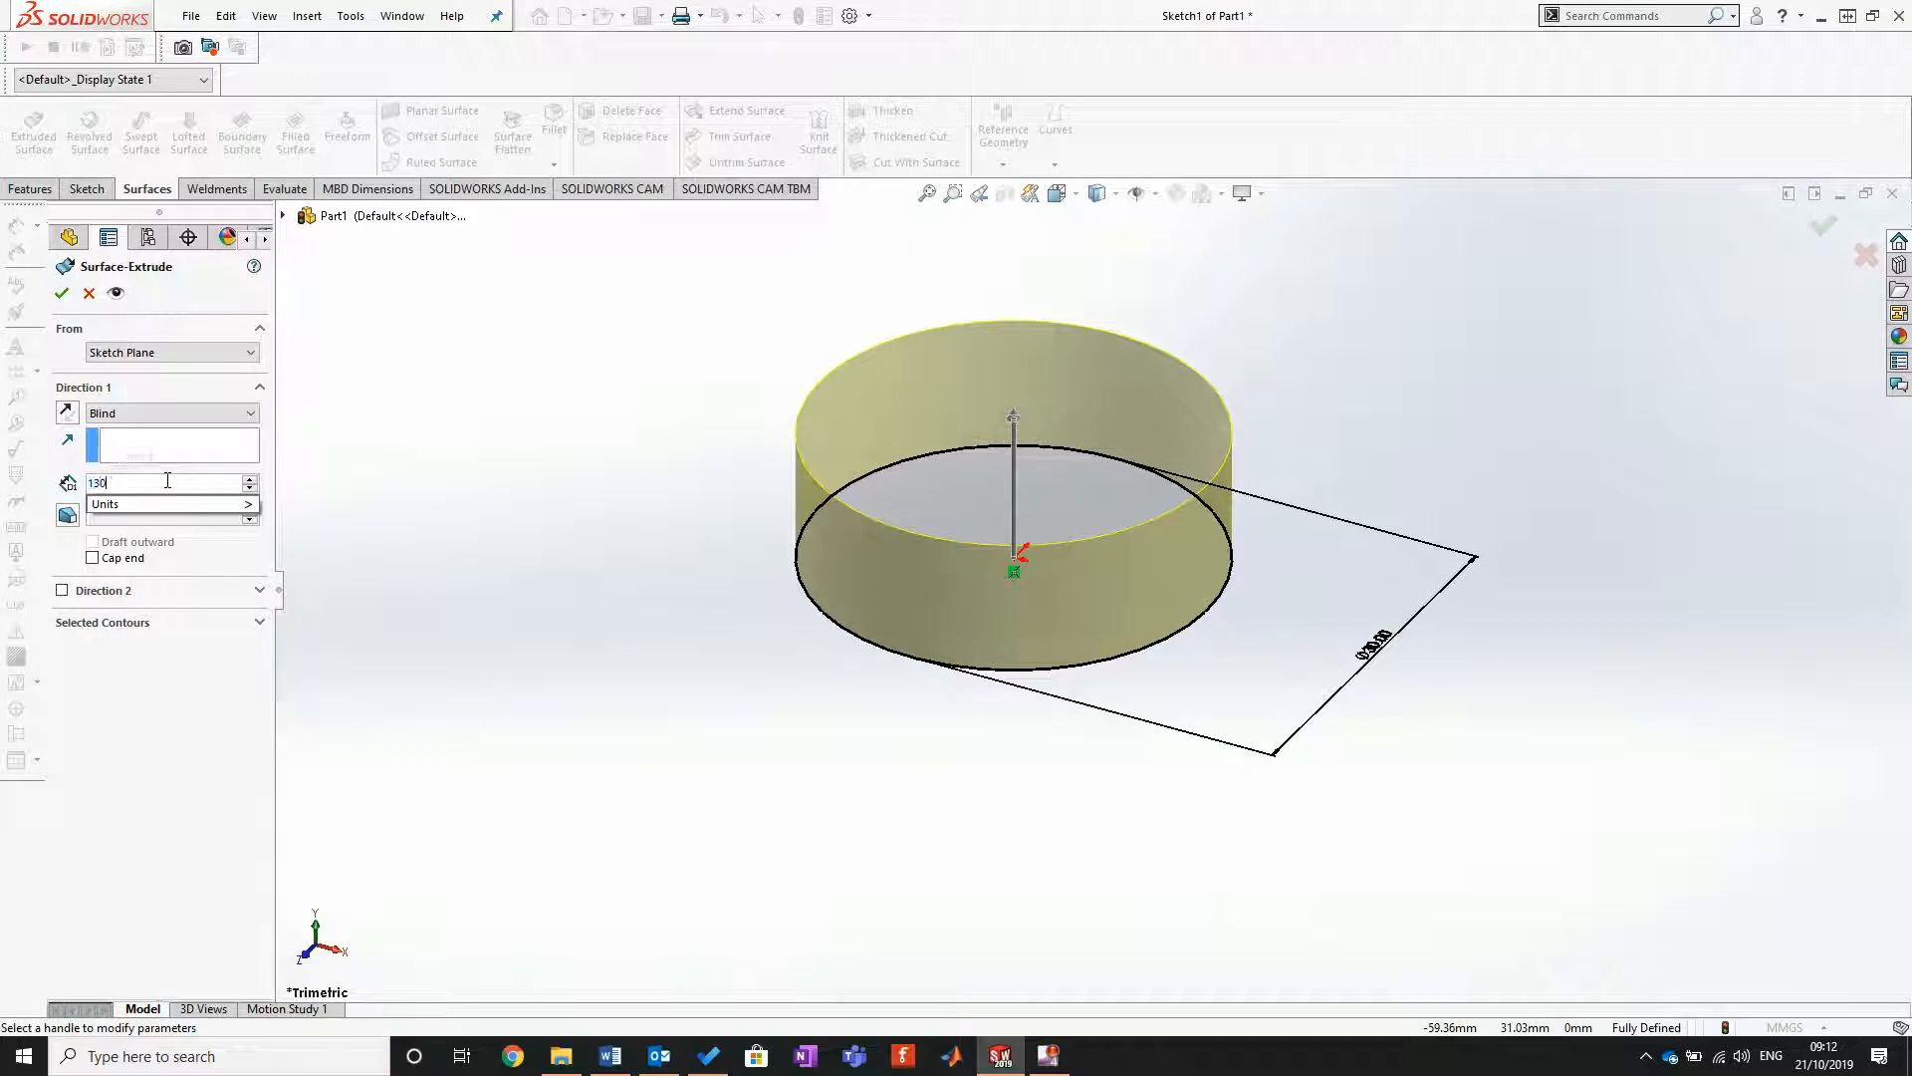
key(Return)
scroll(1152, 576, up, 5)
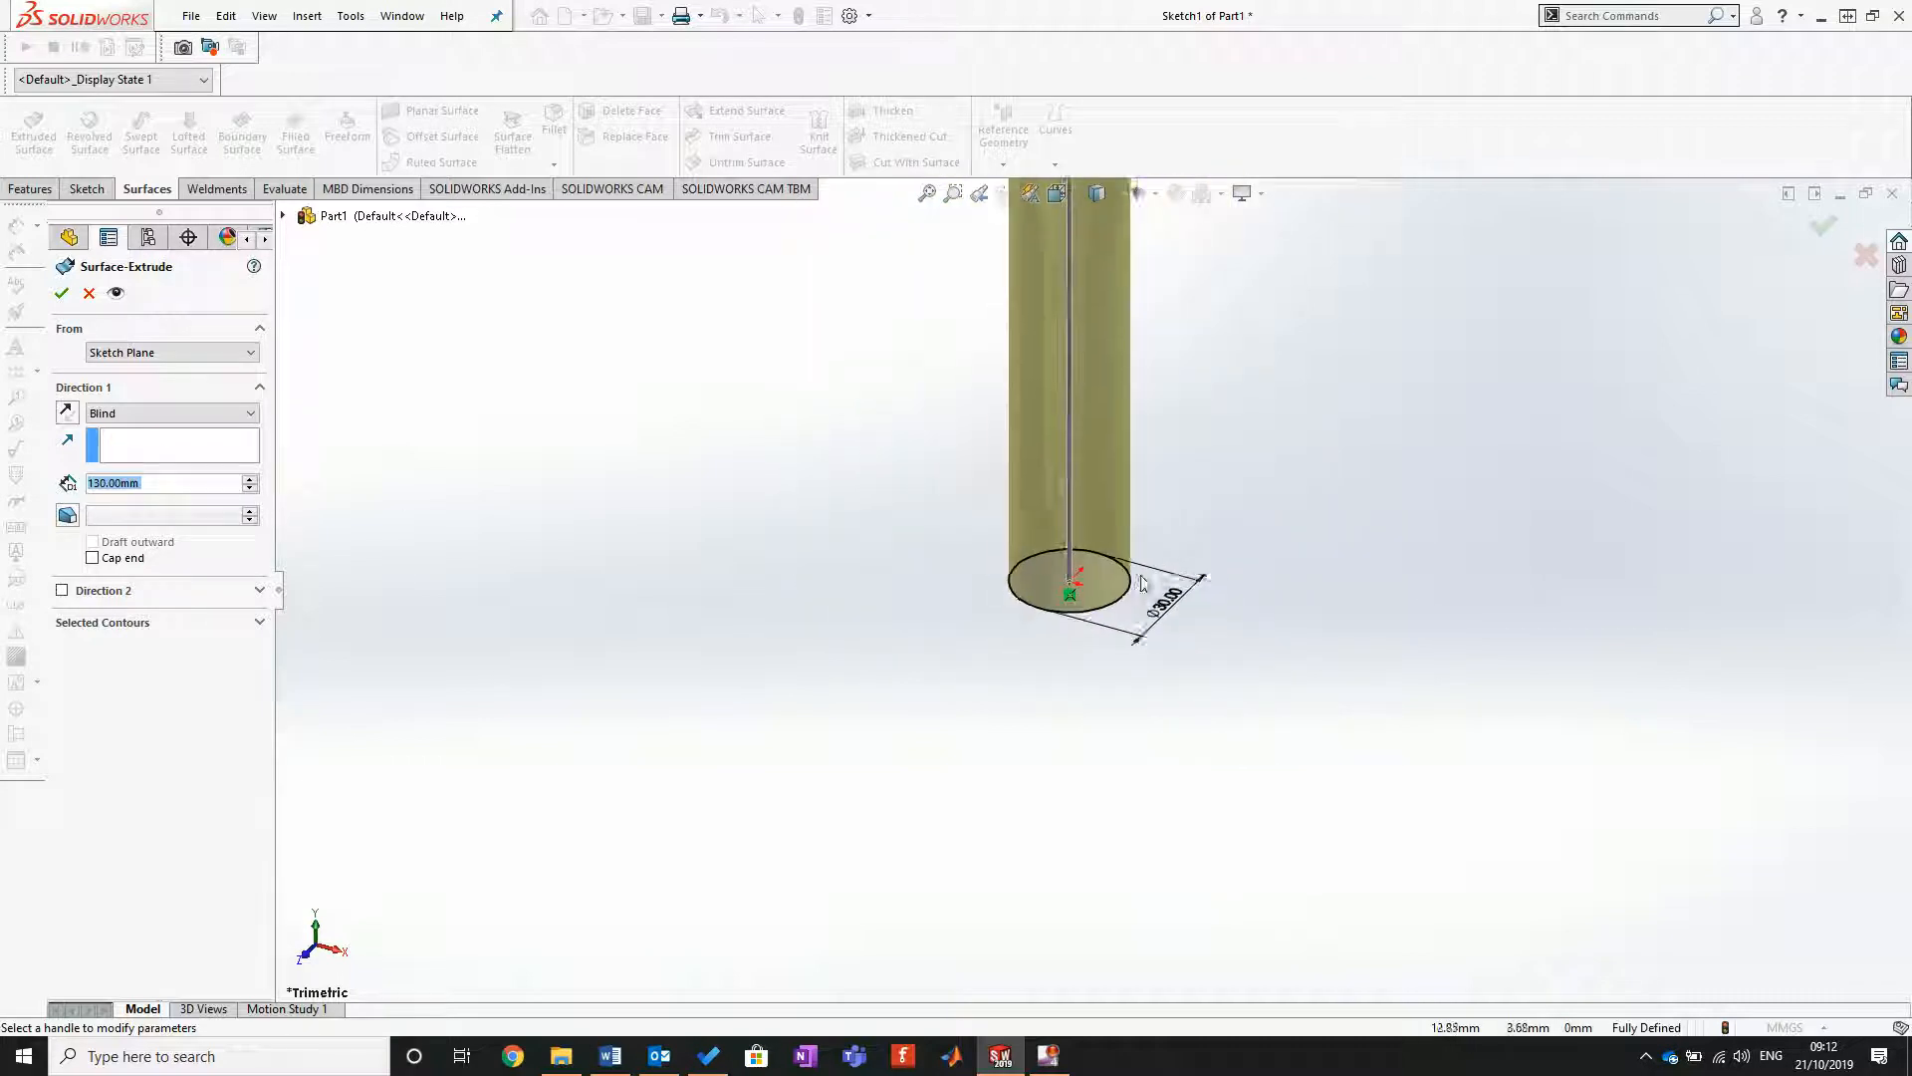
scroll(982, 555, down, 3)
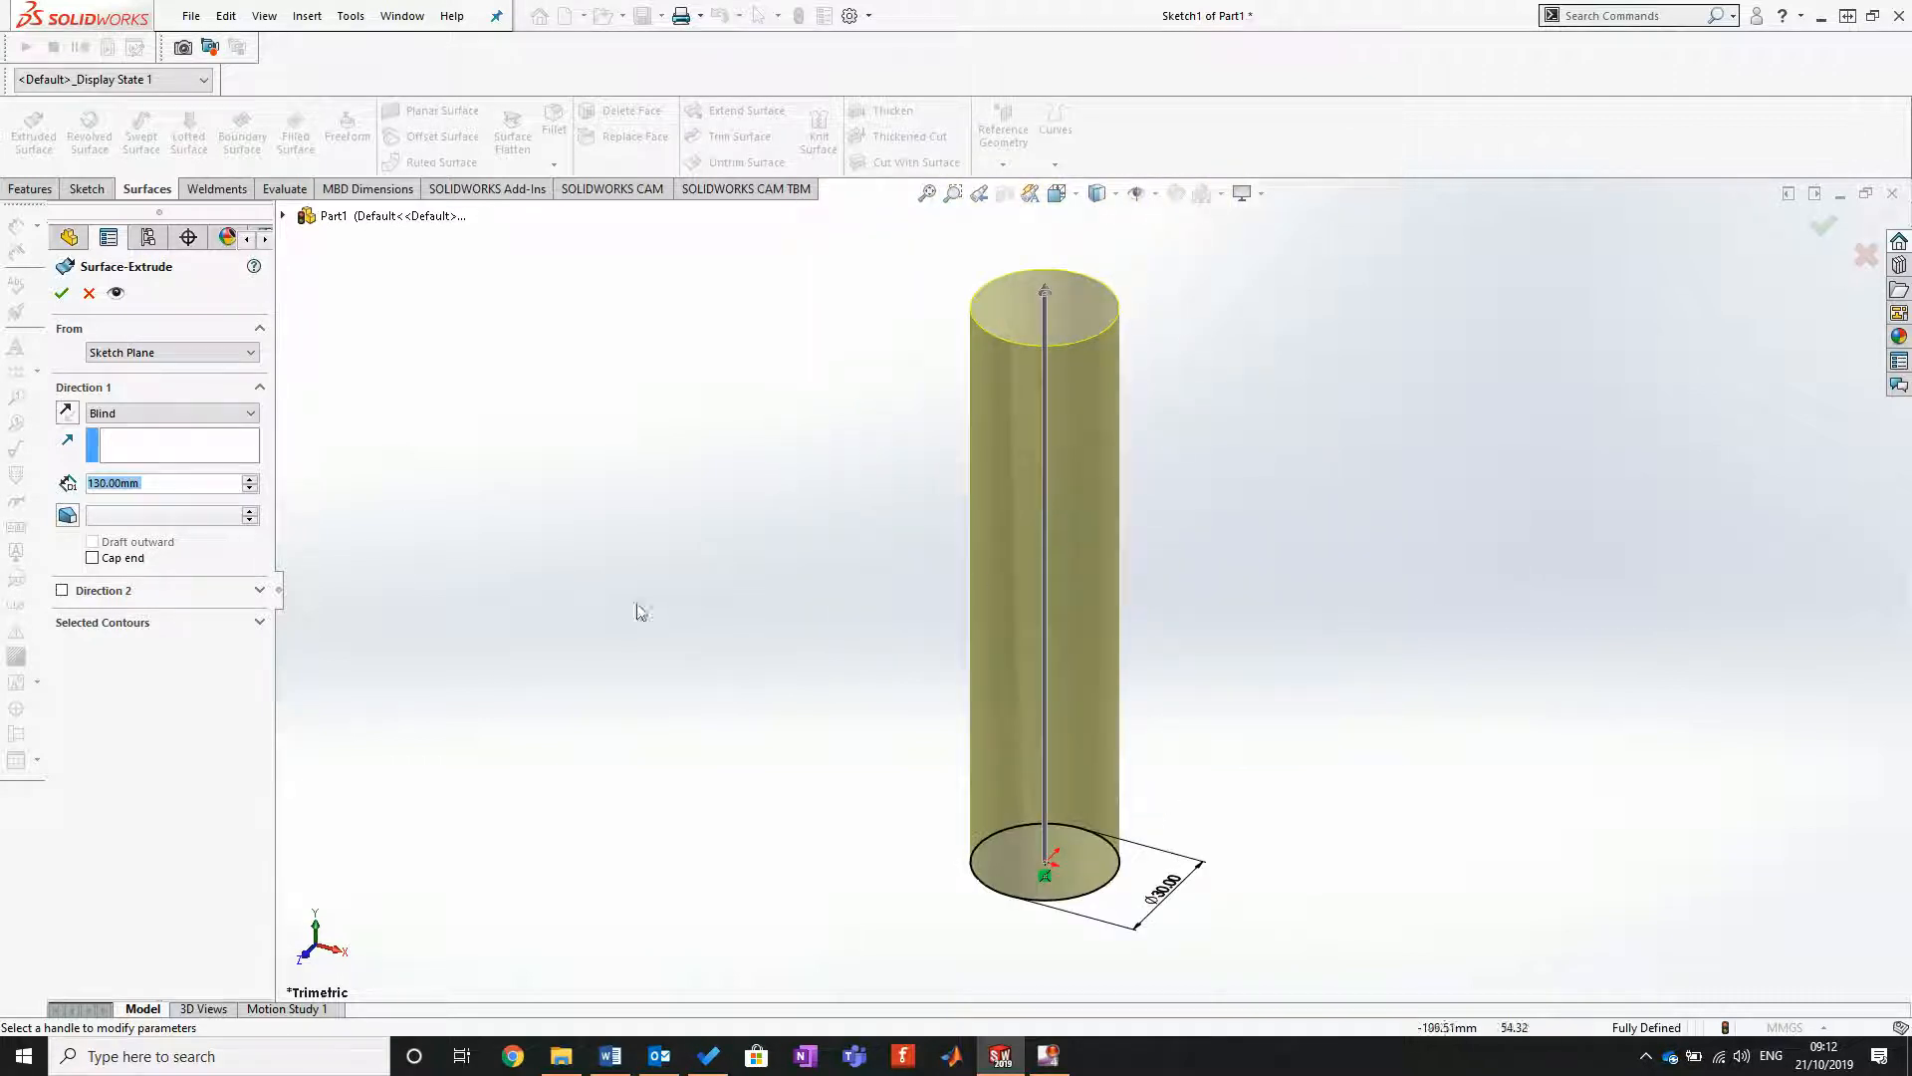
click(60, 292)
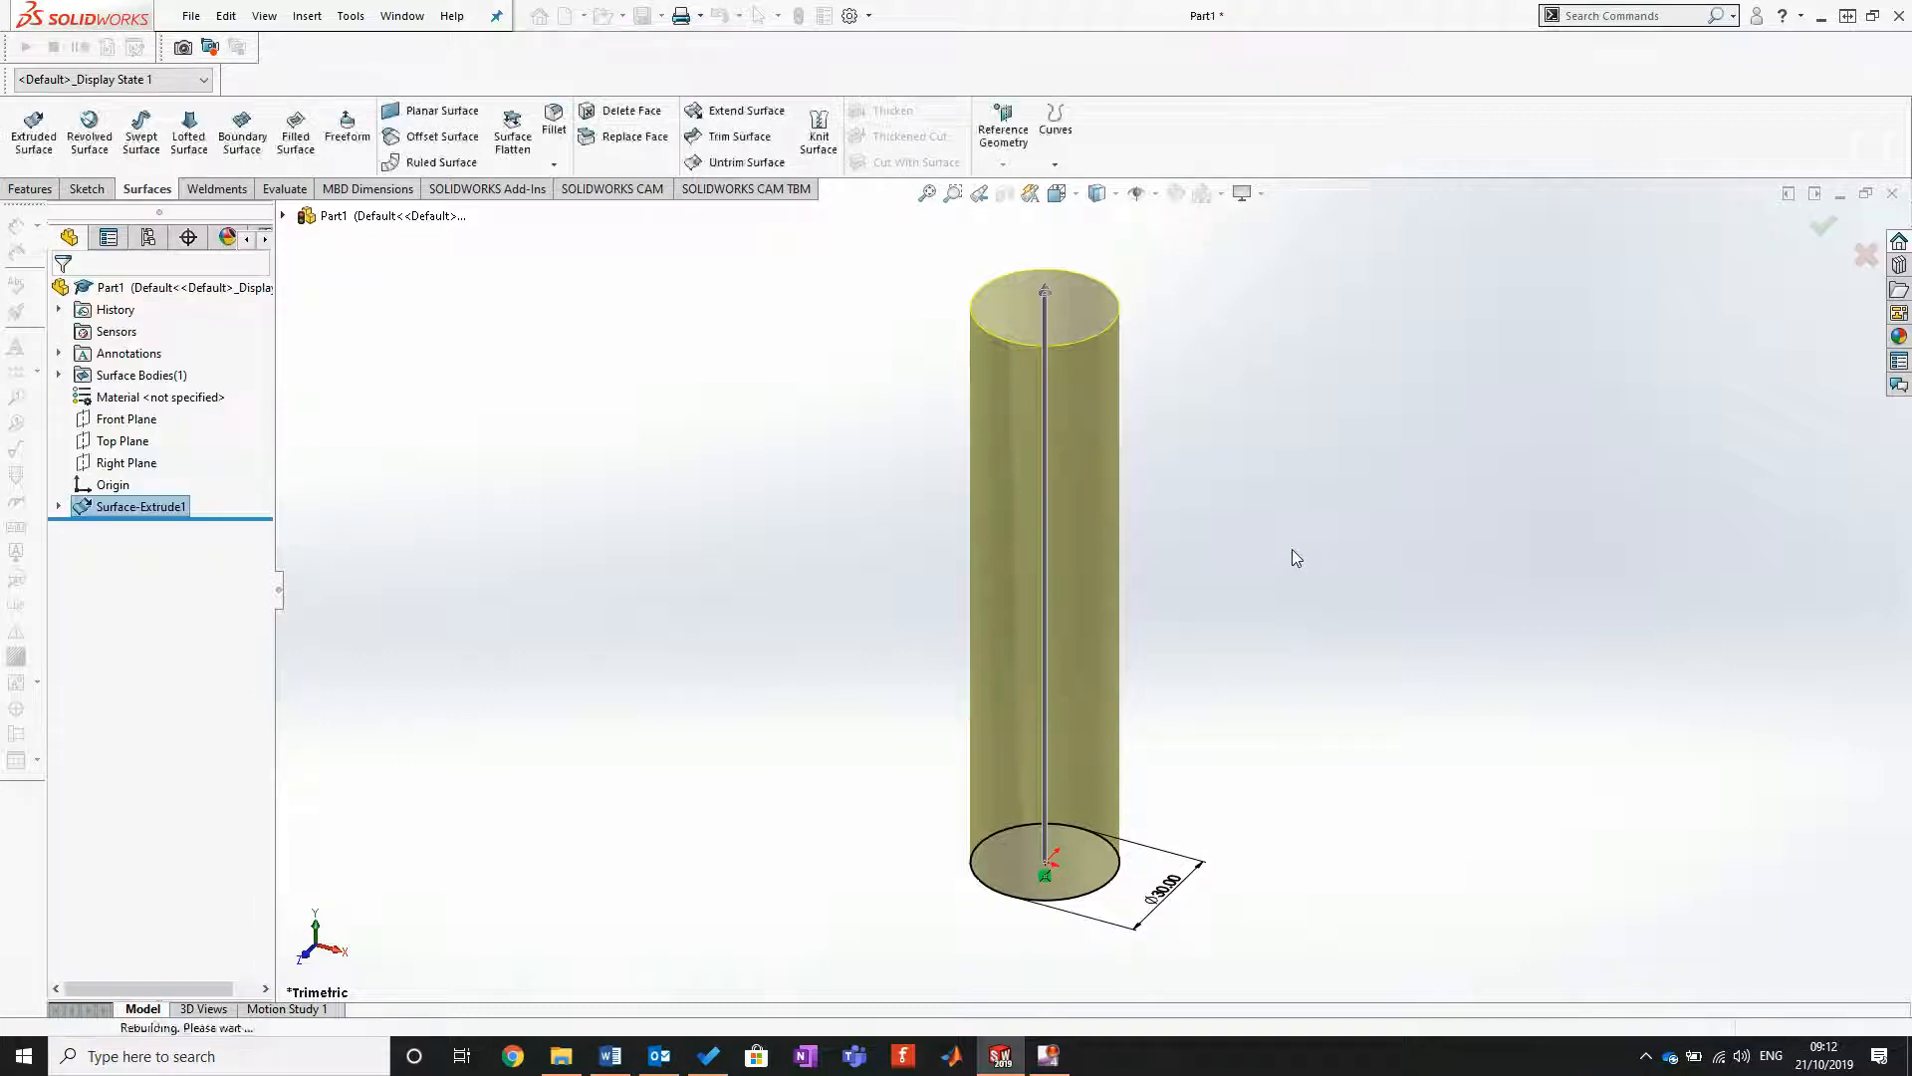
Step: Examine the extruded cylindrical surface from different angles, including its face and its upper and lower circular edges
middle_drag(1489, 692, 1285, 625)
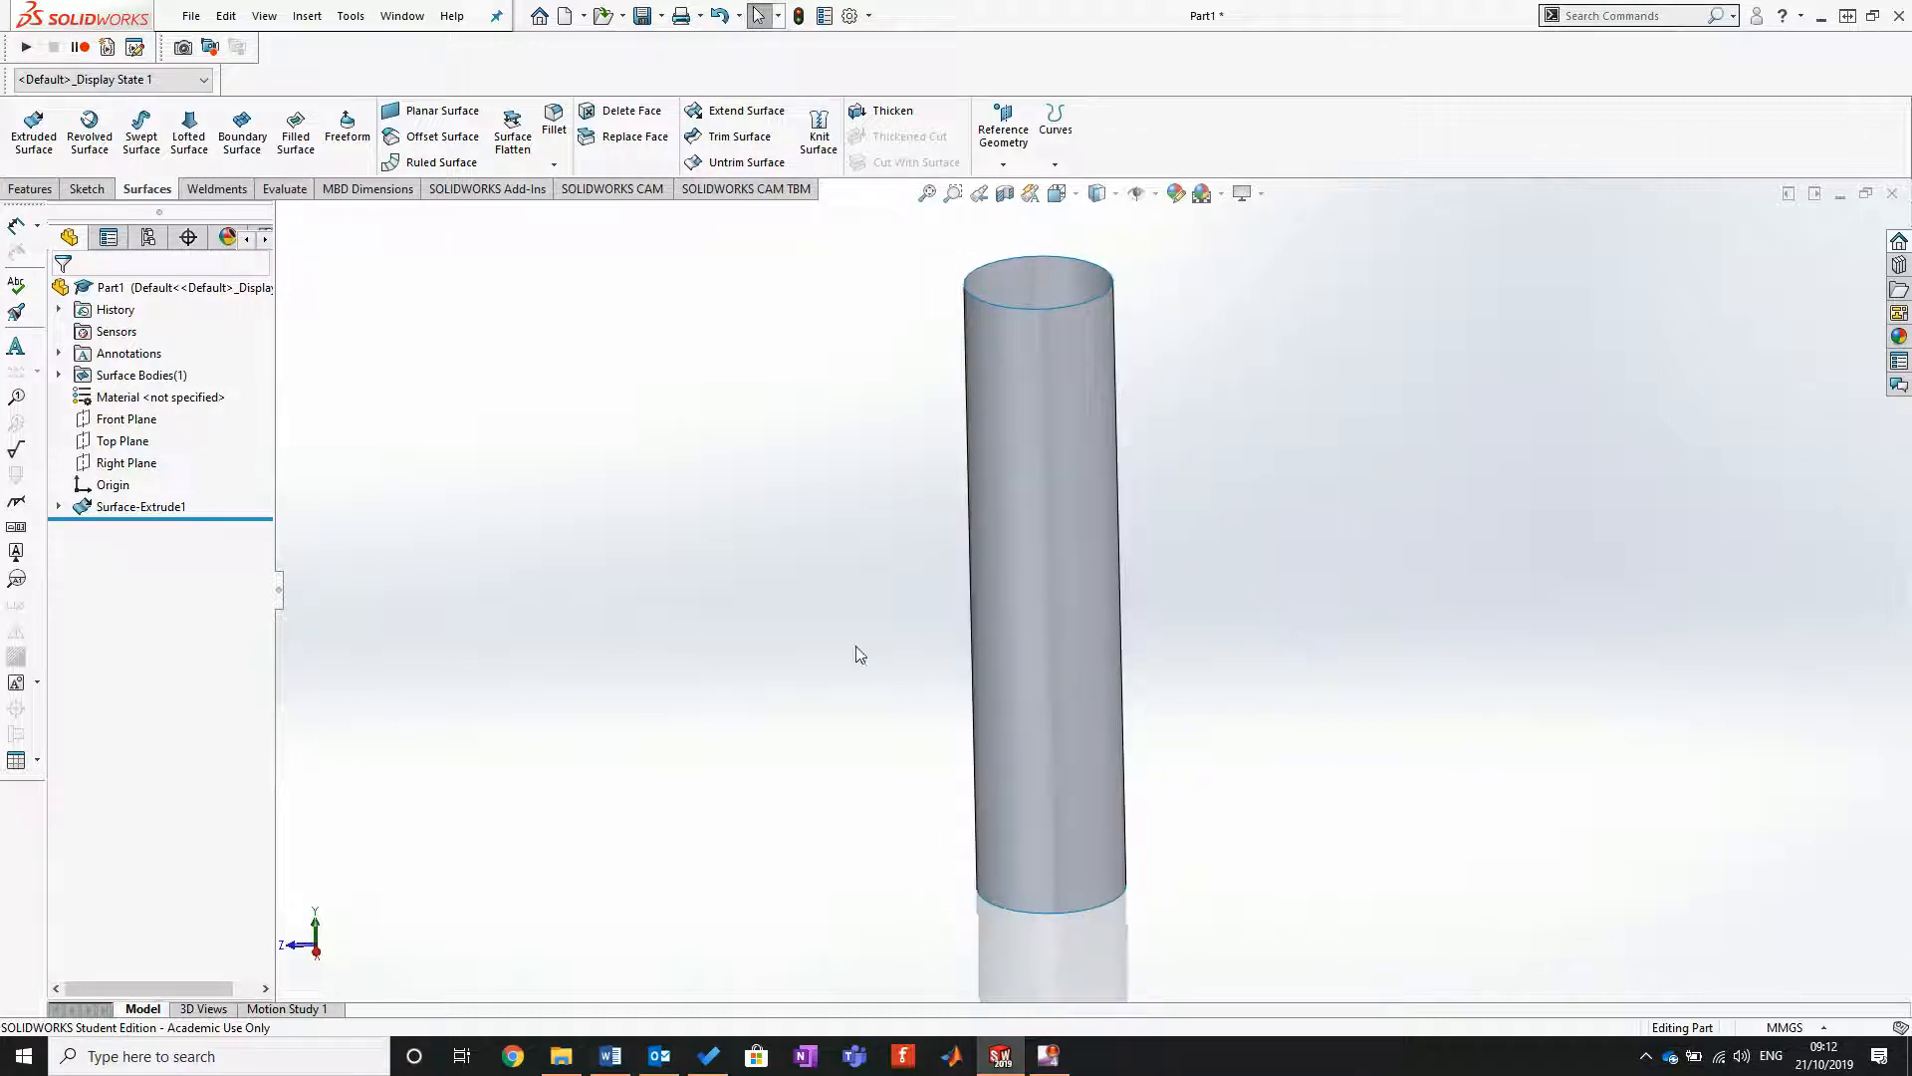
middle_drag(863, 662, 973, 648)
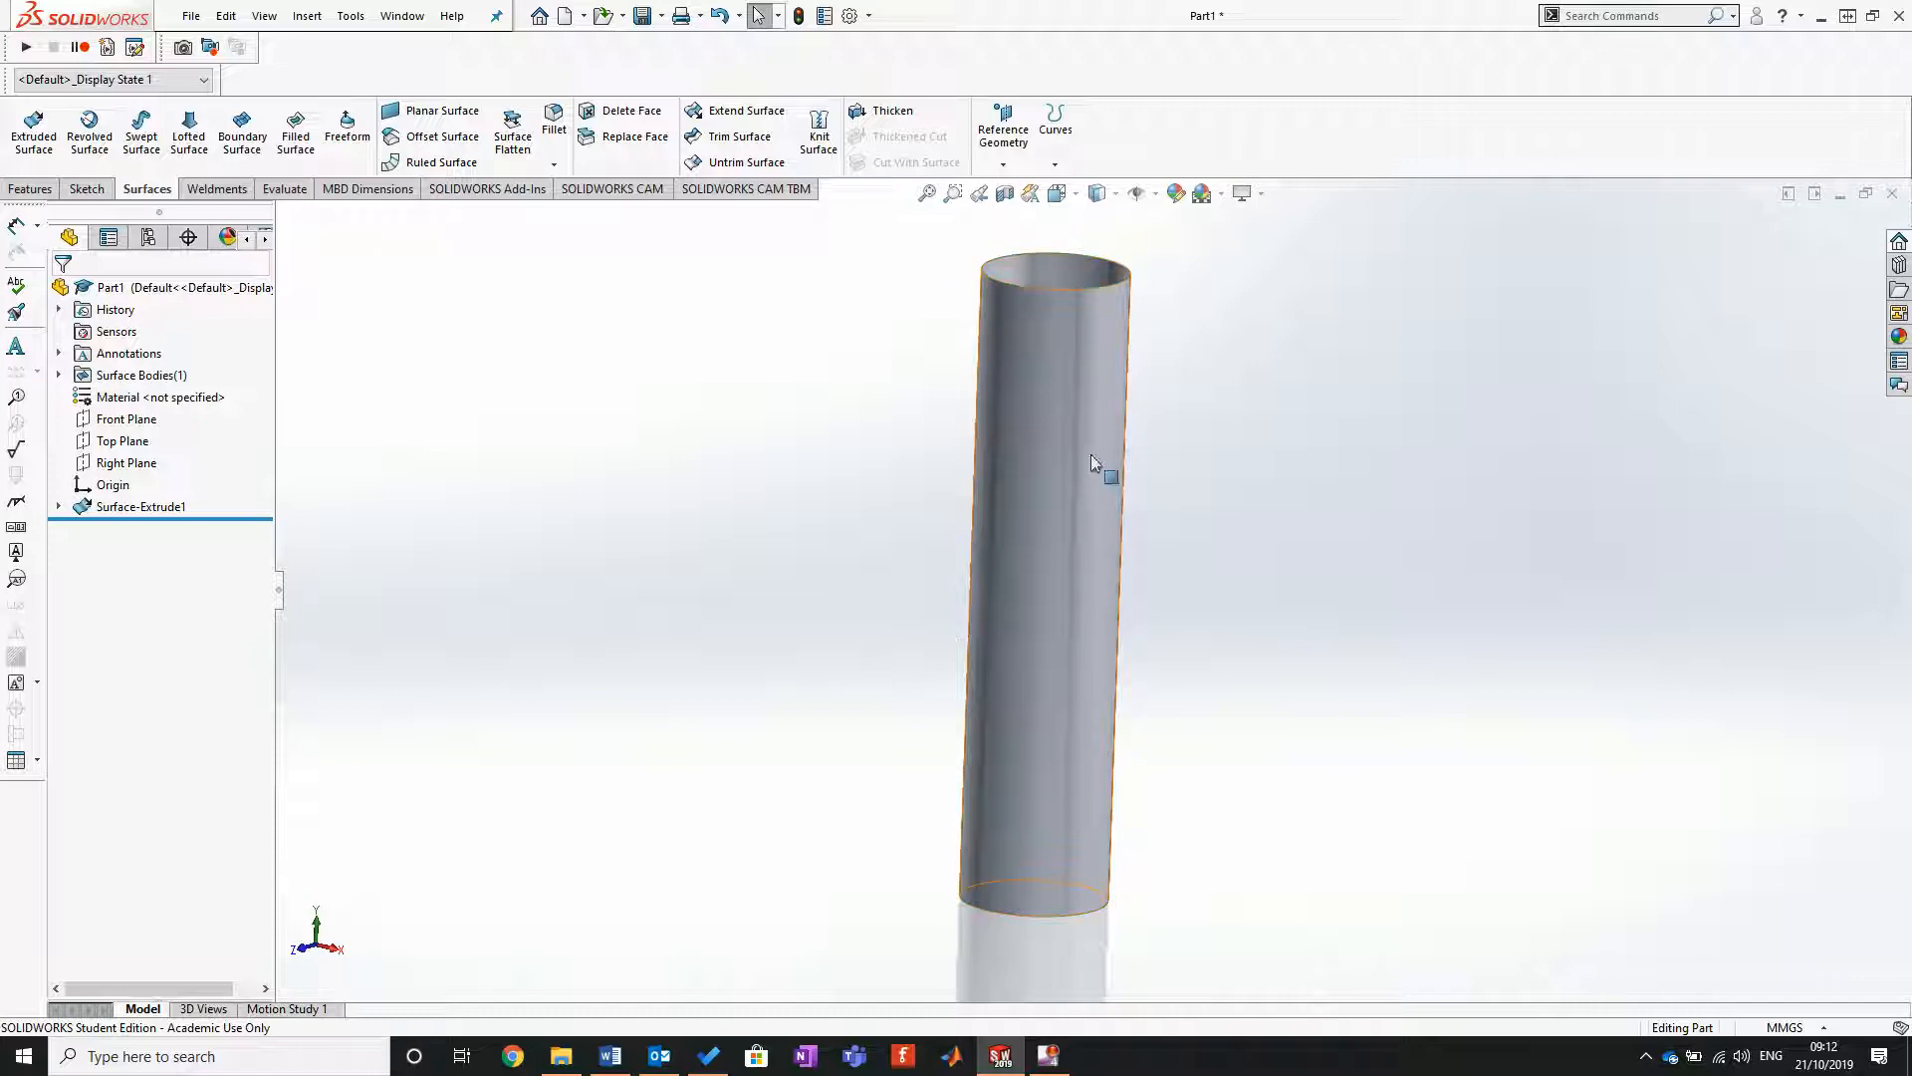
click(1079, 490)
middle_drag(1179, 645, 1089, 713)
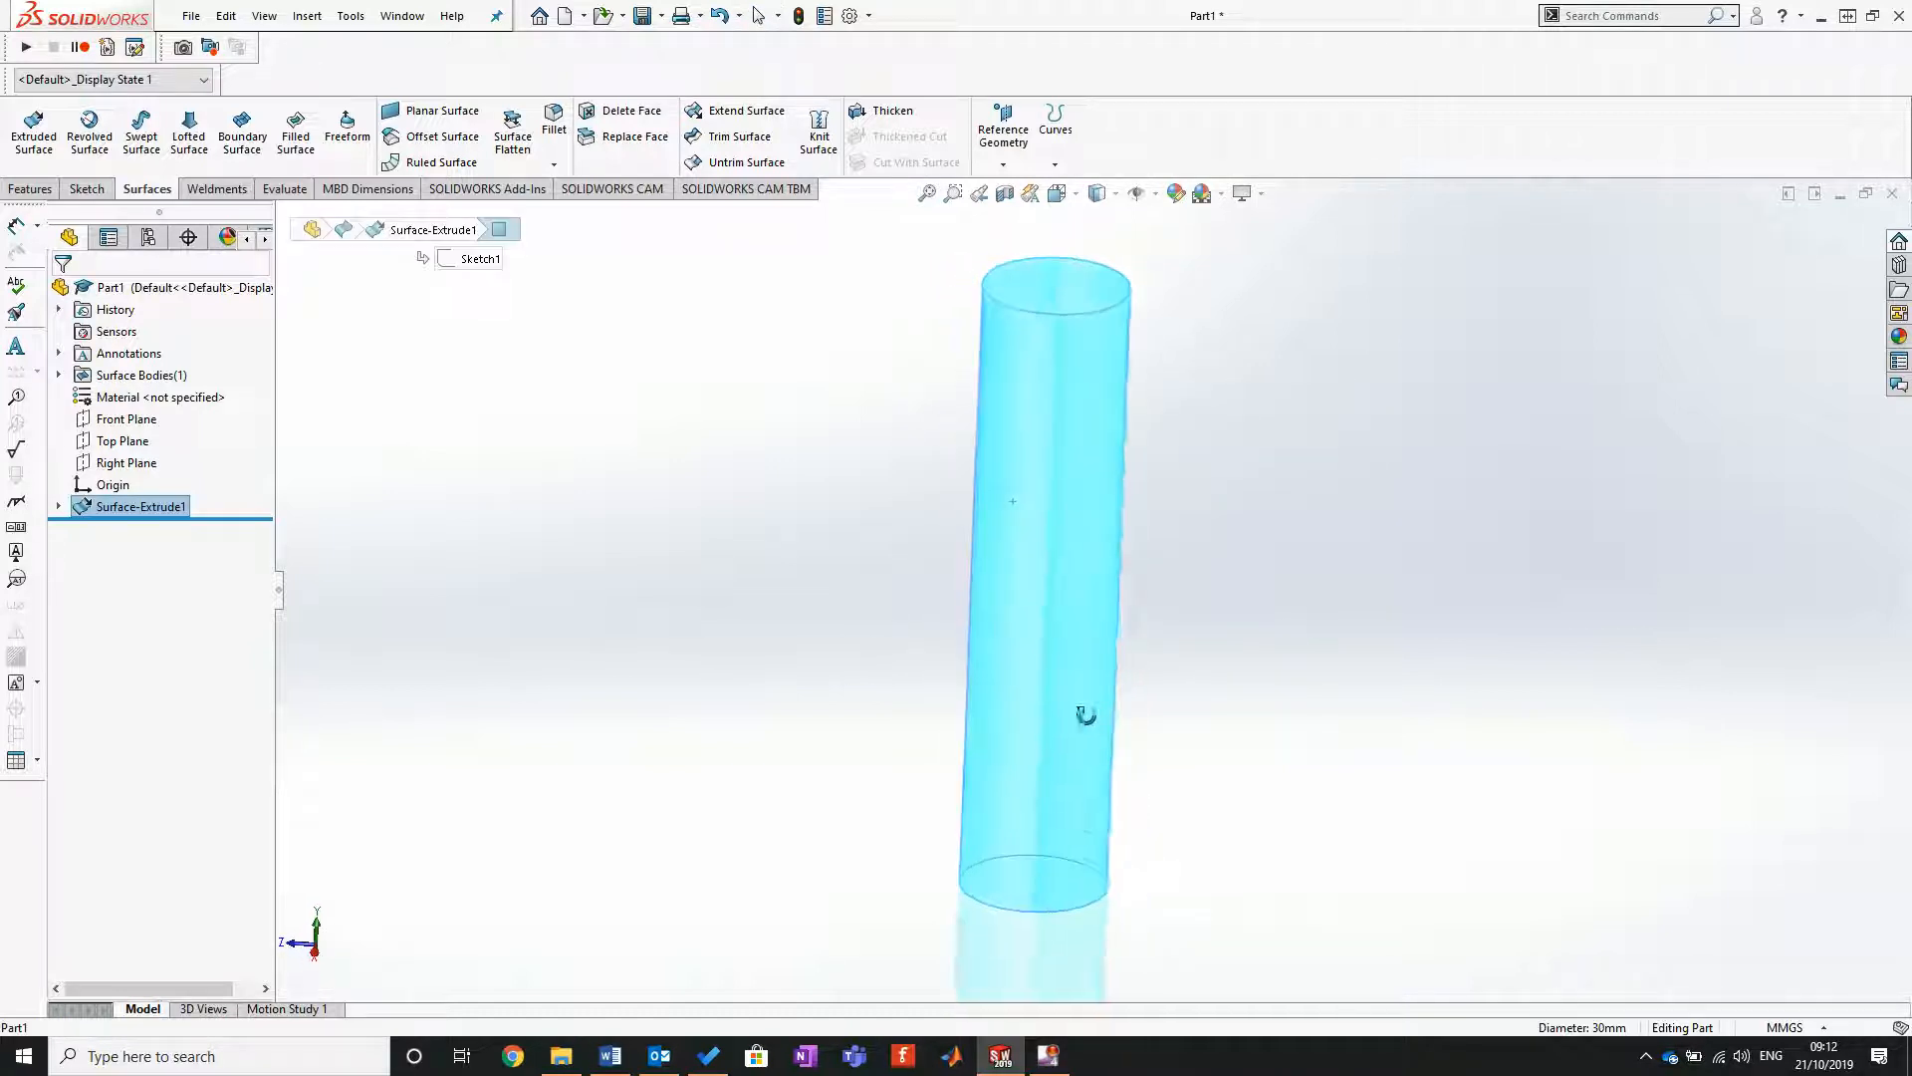
click(1046, 315)
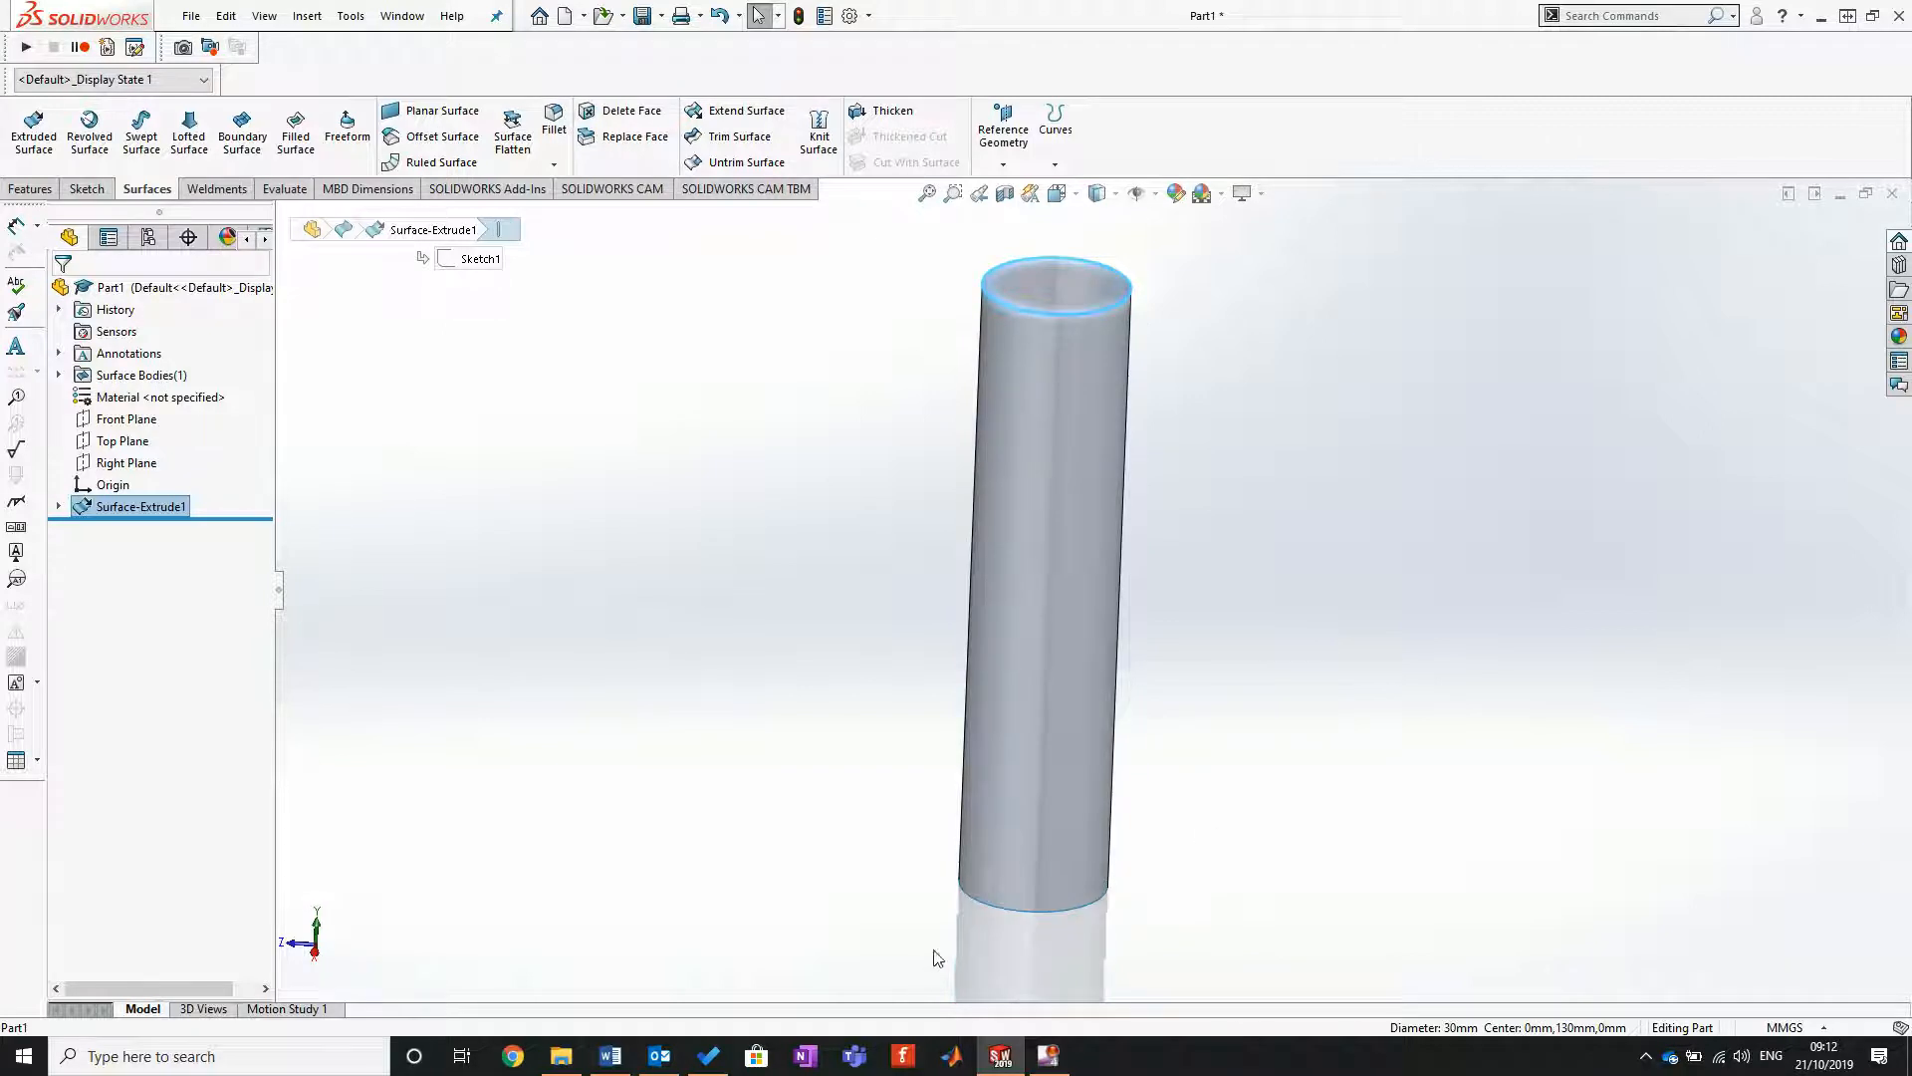
click(1018, 915)
click(713, 453)
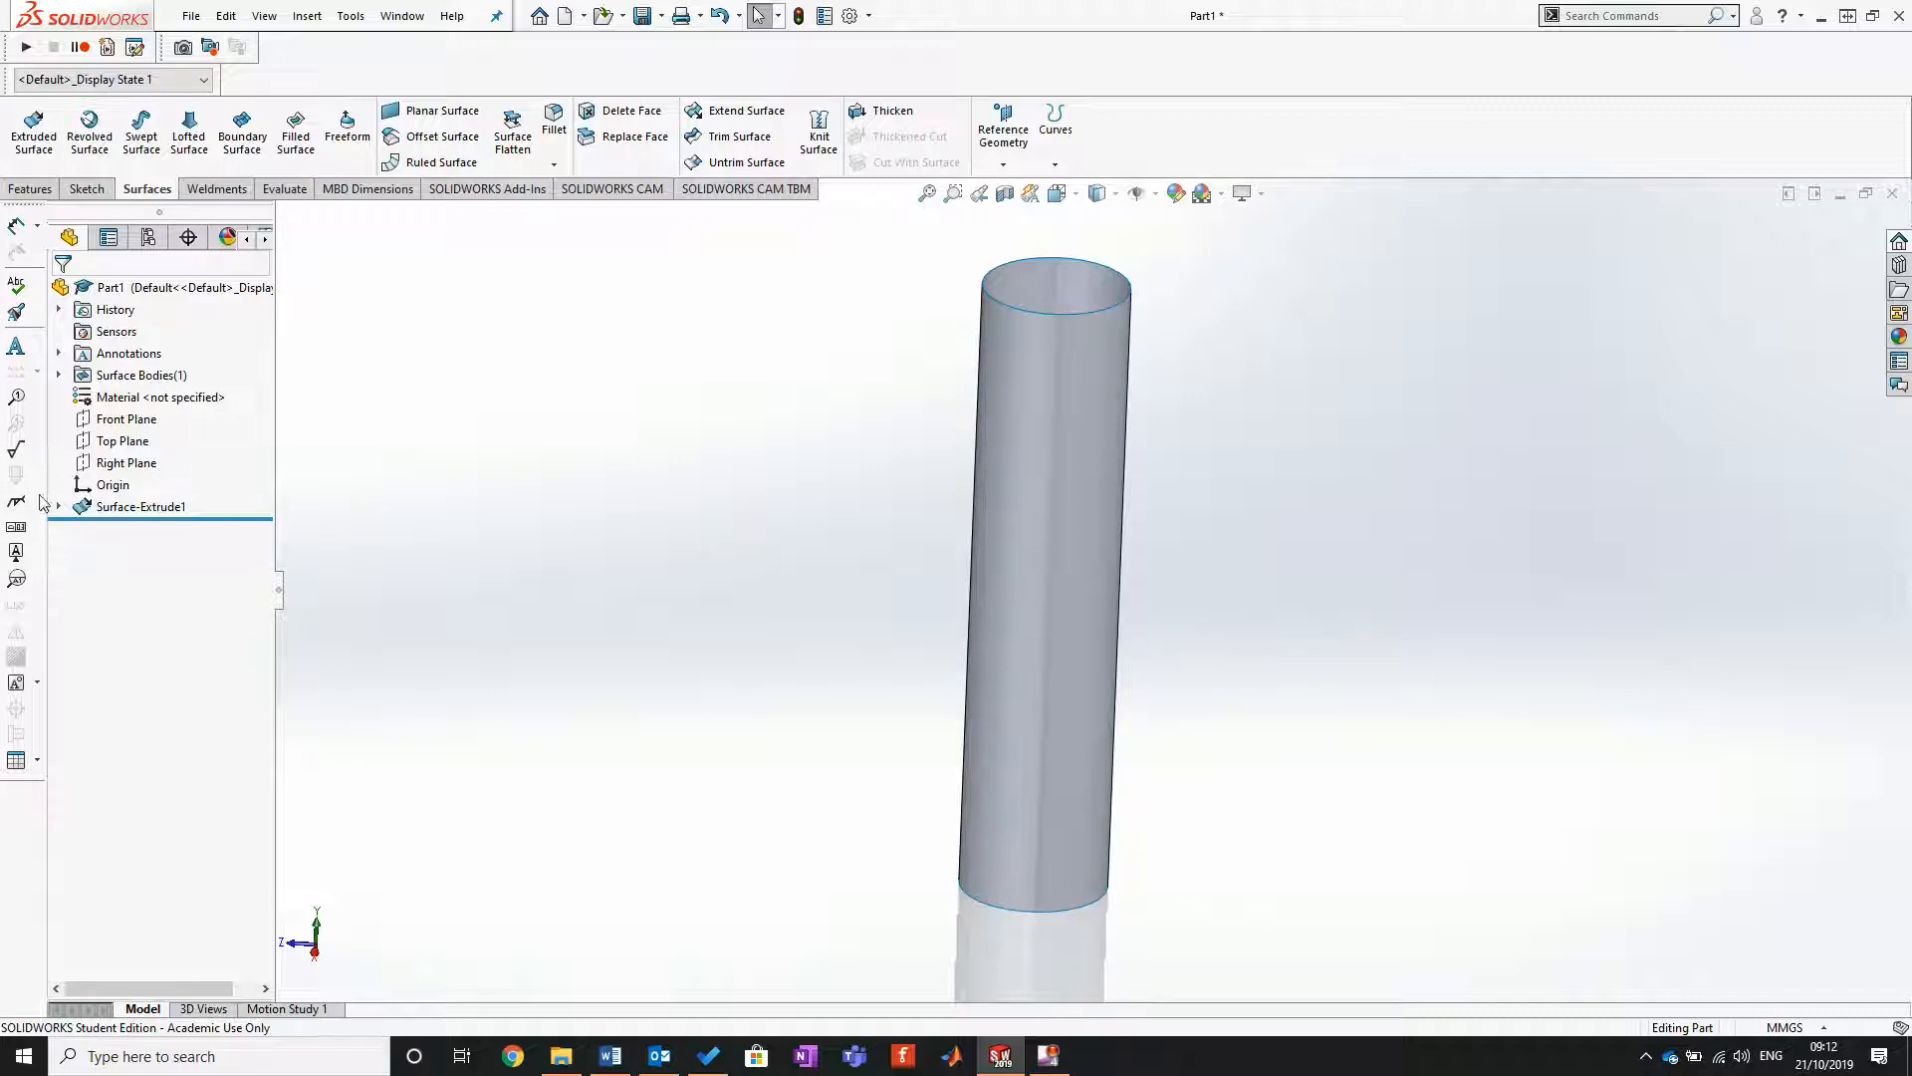
Step: Start a new sketch on the Right Plane, which runs lengthwise through the cylinder
click(119, 464)
click(87, 188)
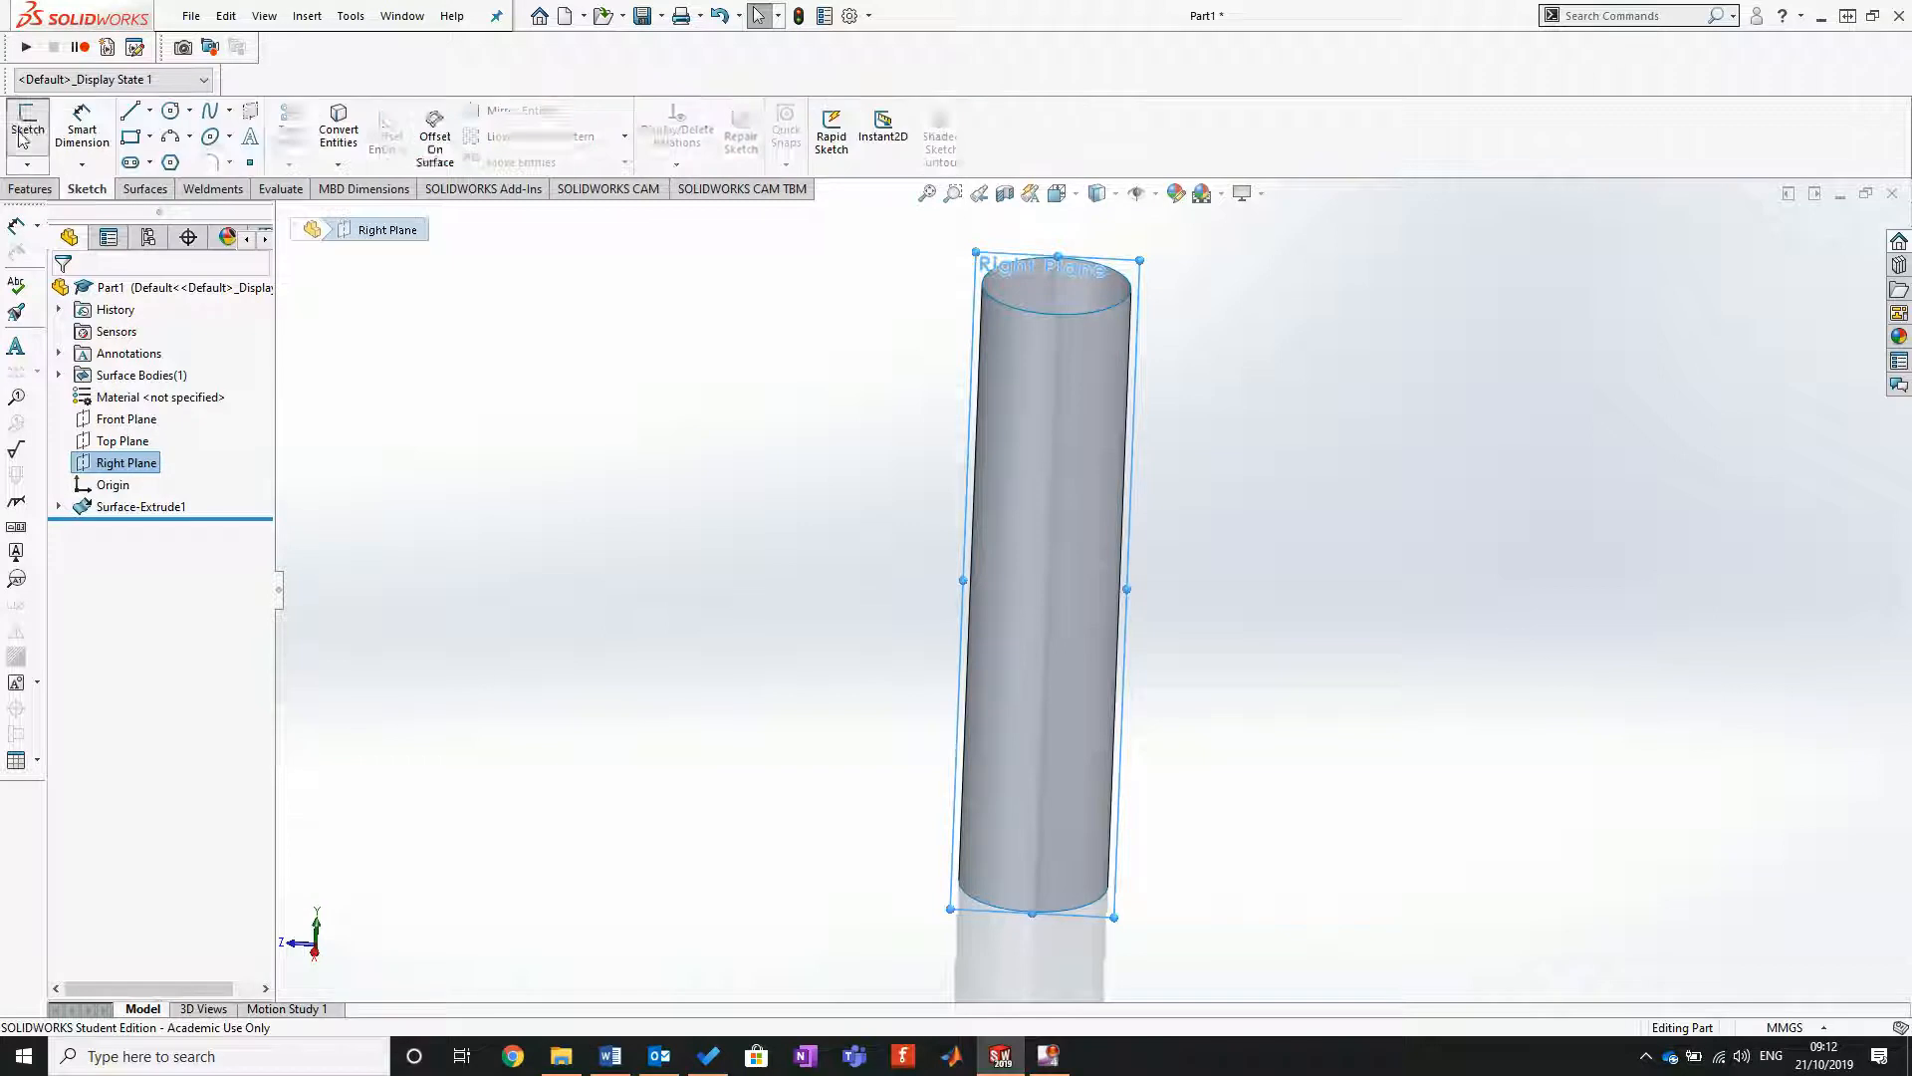
click(22, 137)
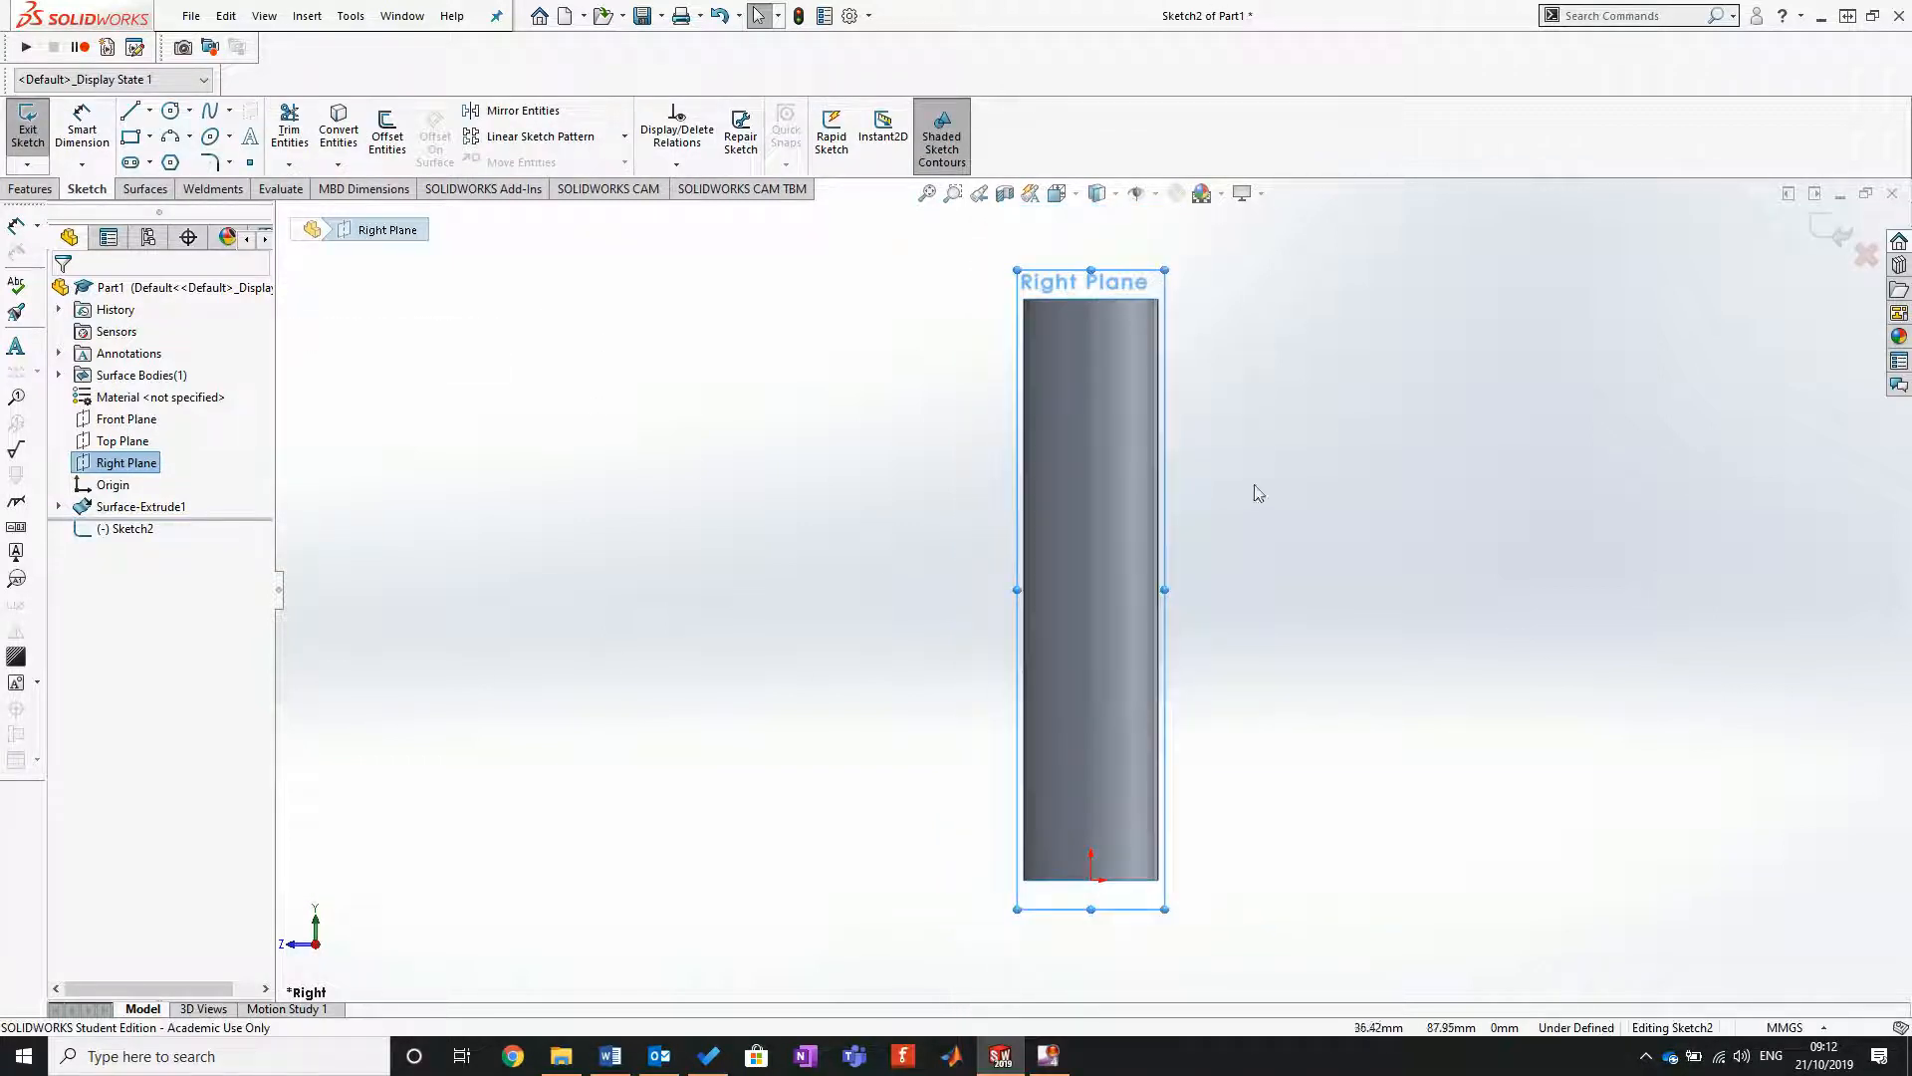
scroll(1185, 481, down, 1)
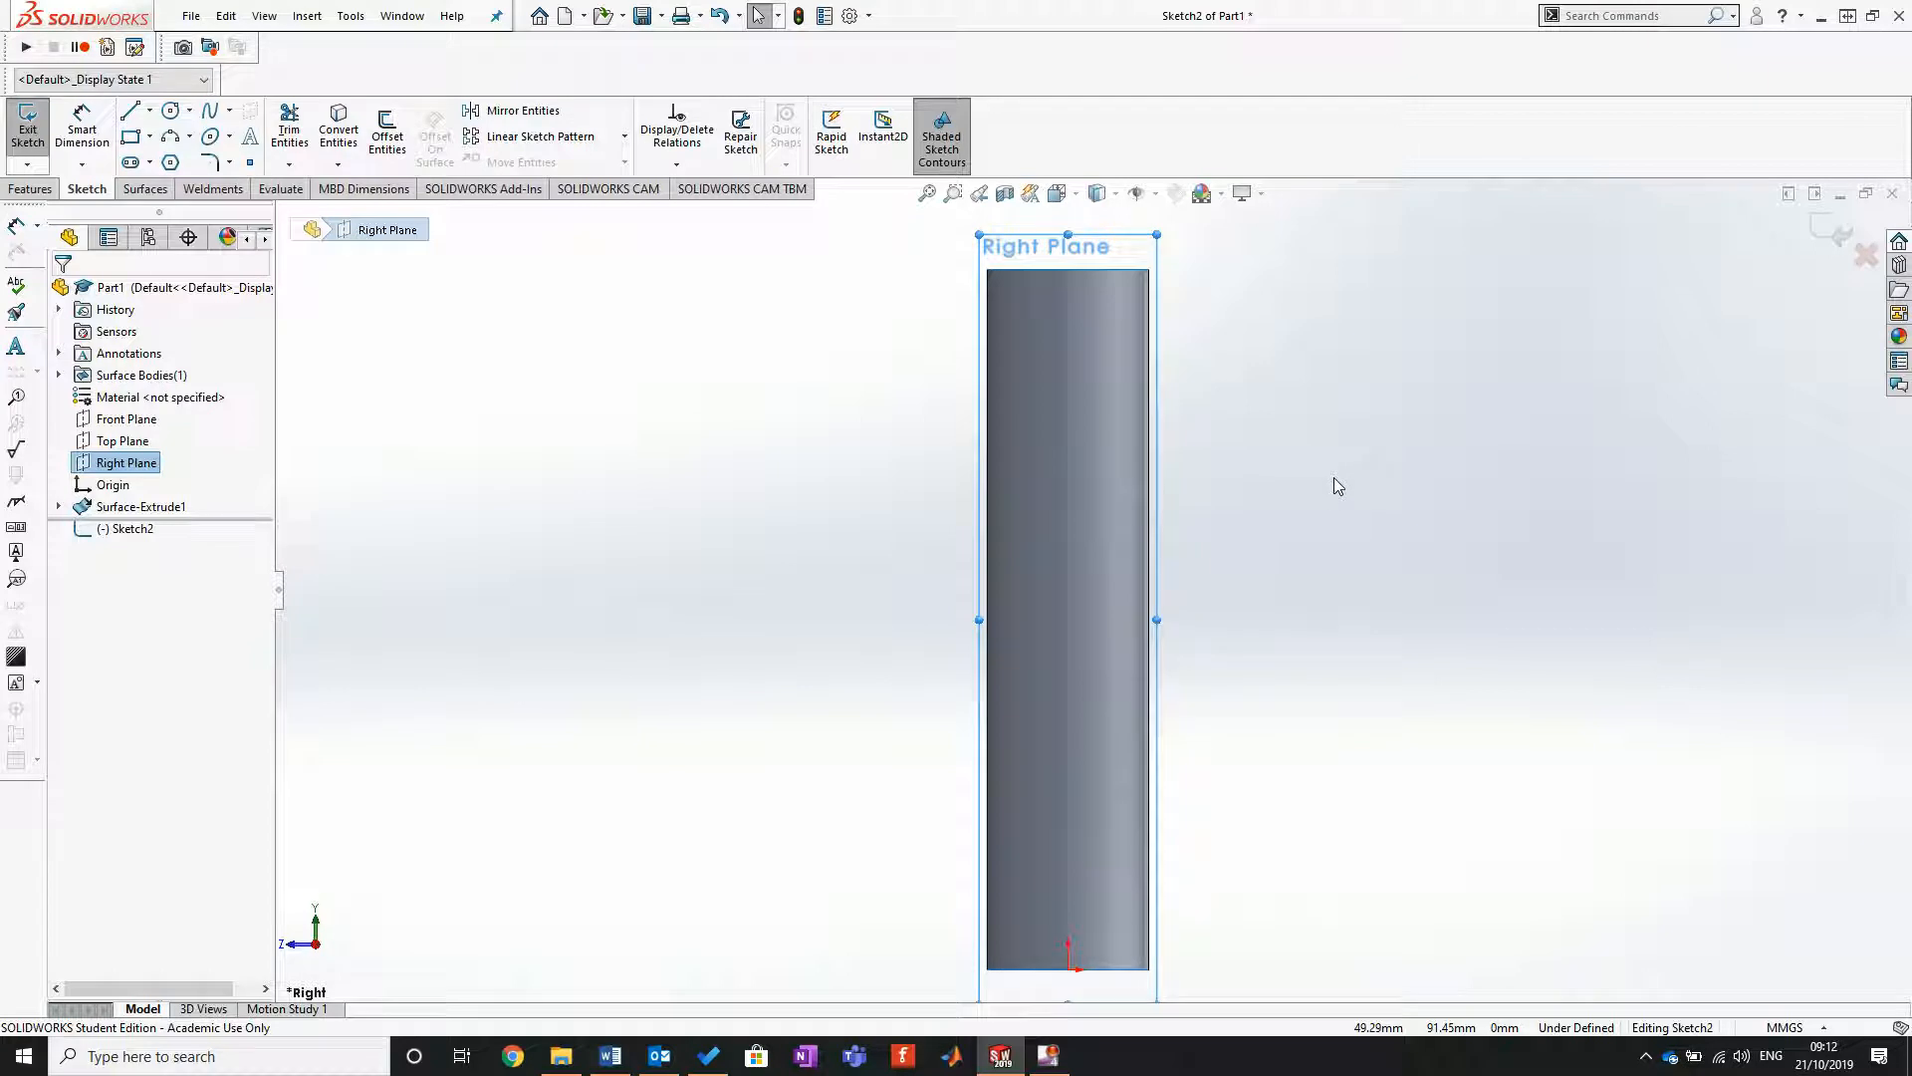
click(678, 508)
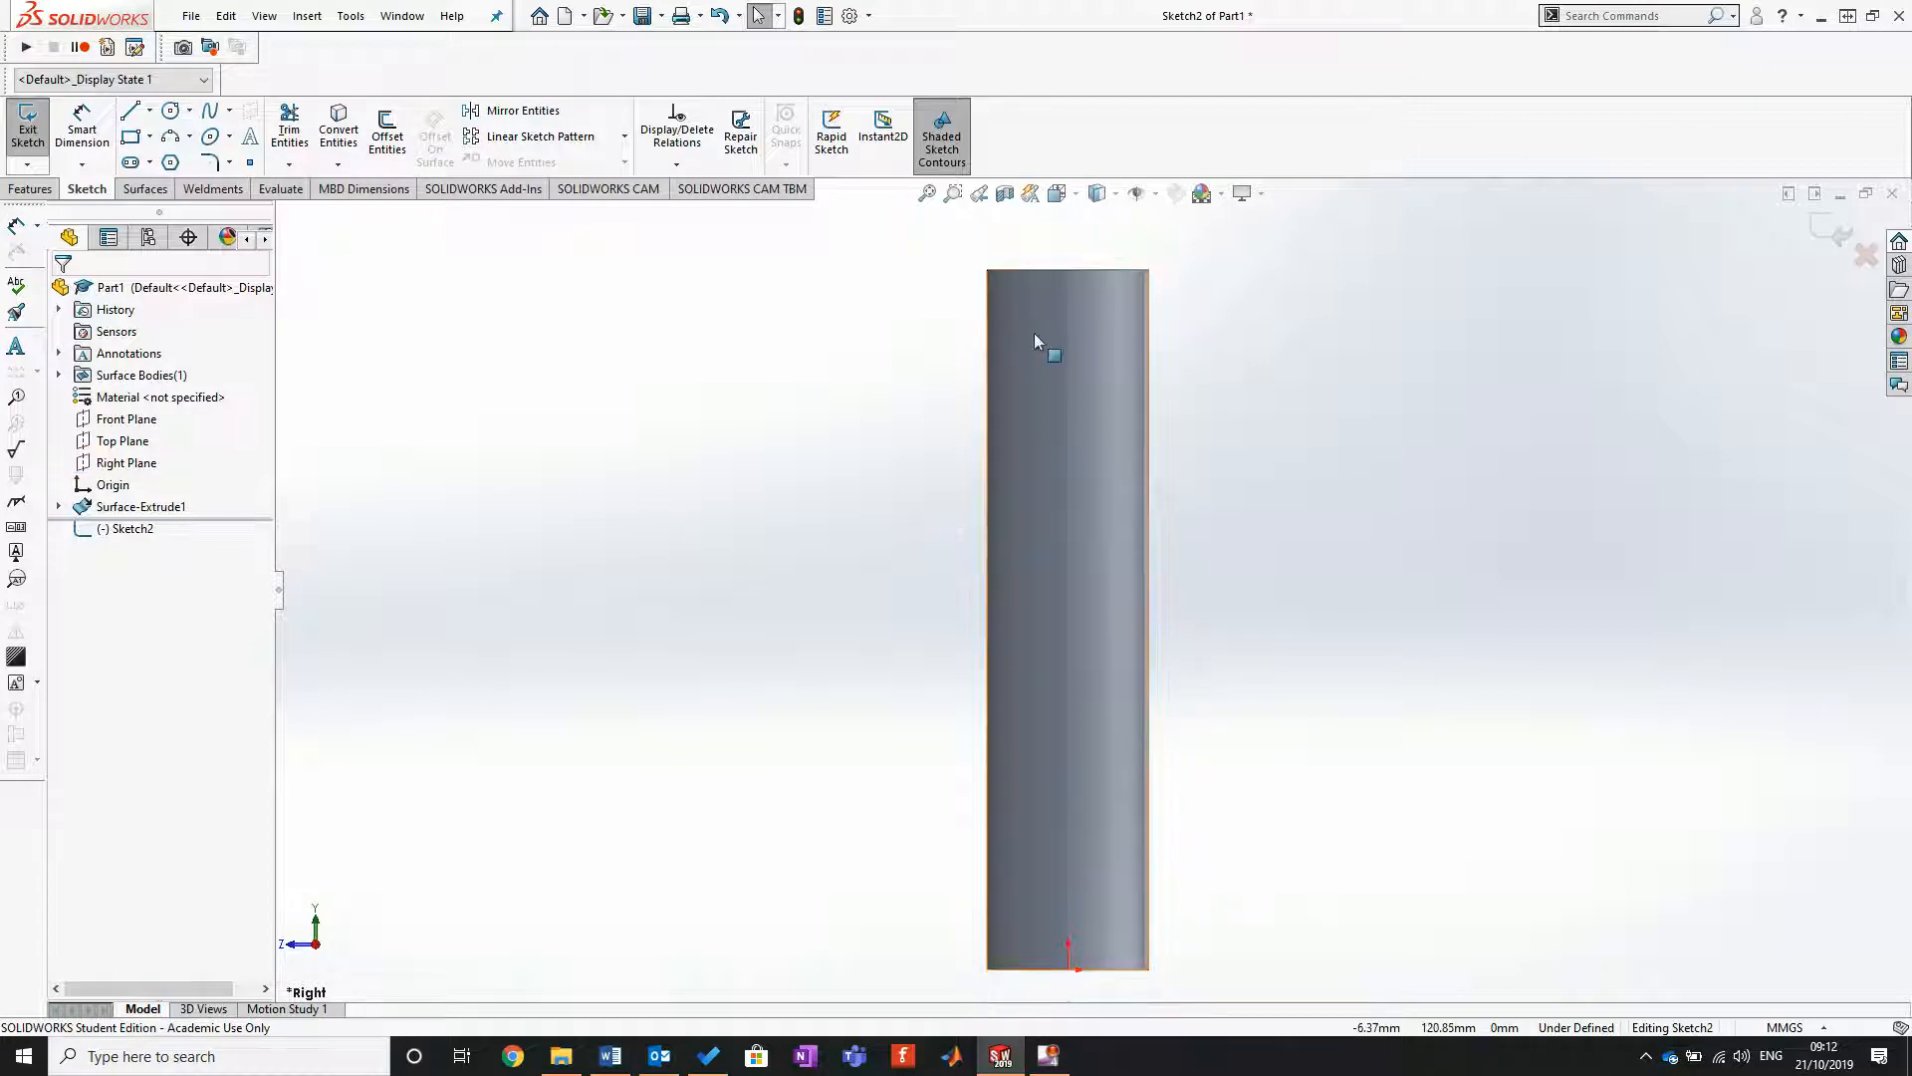
Step: Create an Intersection Curve between the cylindrical surface and the sketch plane, and set the display style to Hidden Lines Removed
click(1058, 423)
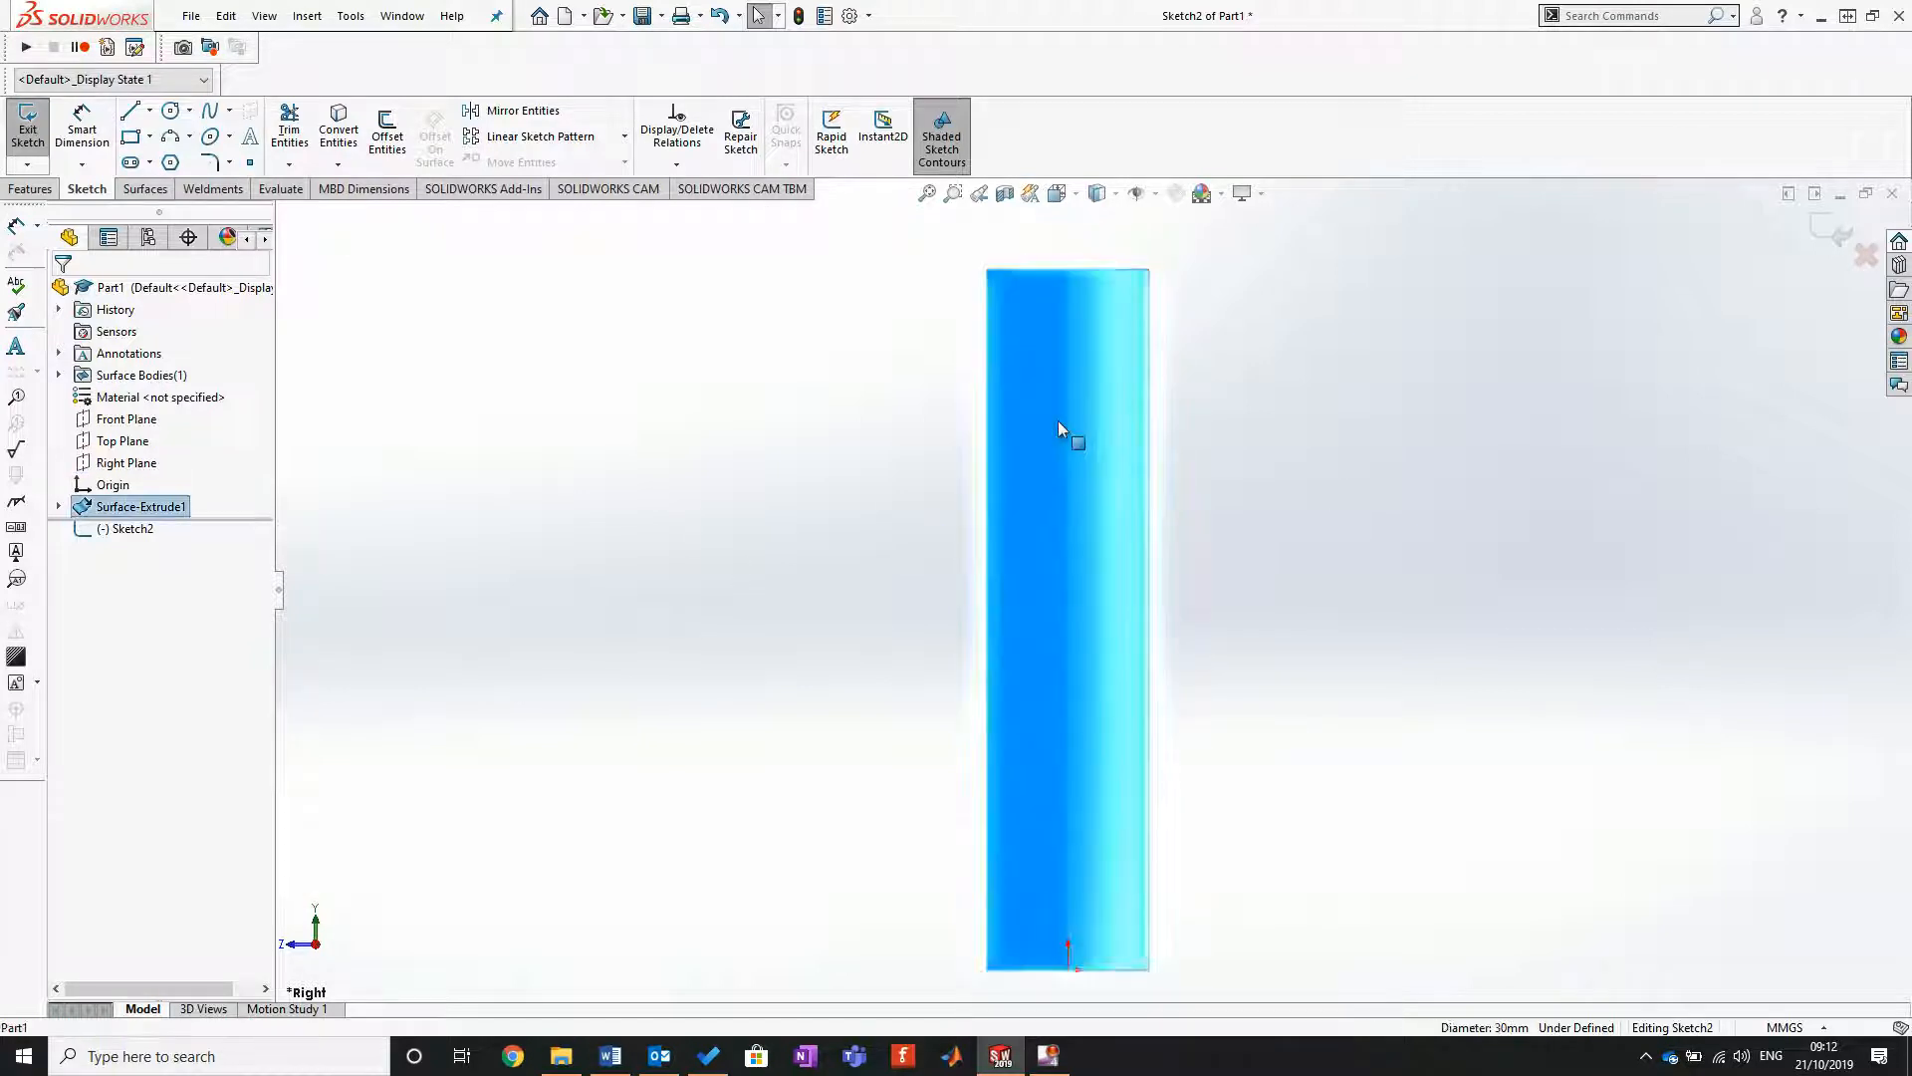
click(338, 165)
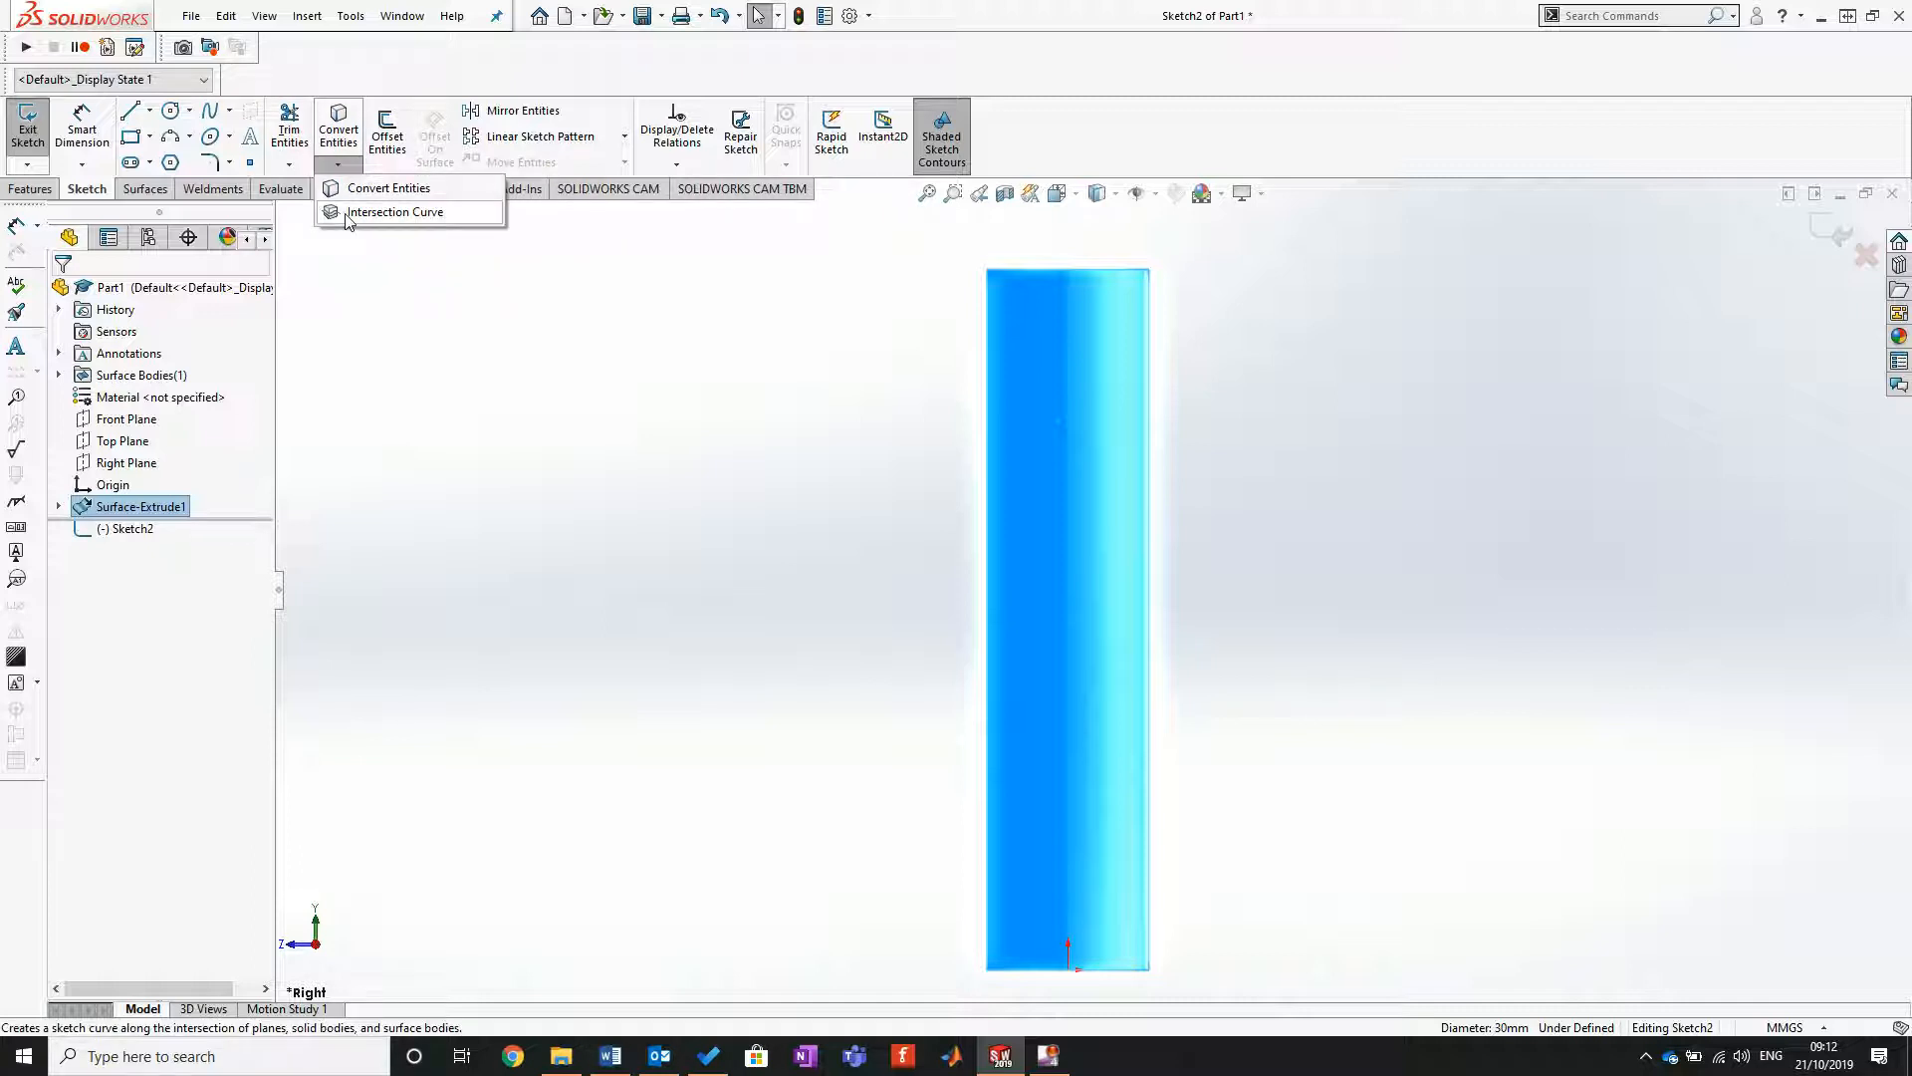
click(348, 212)
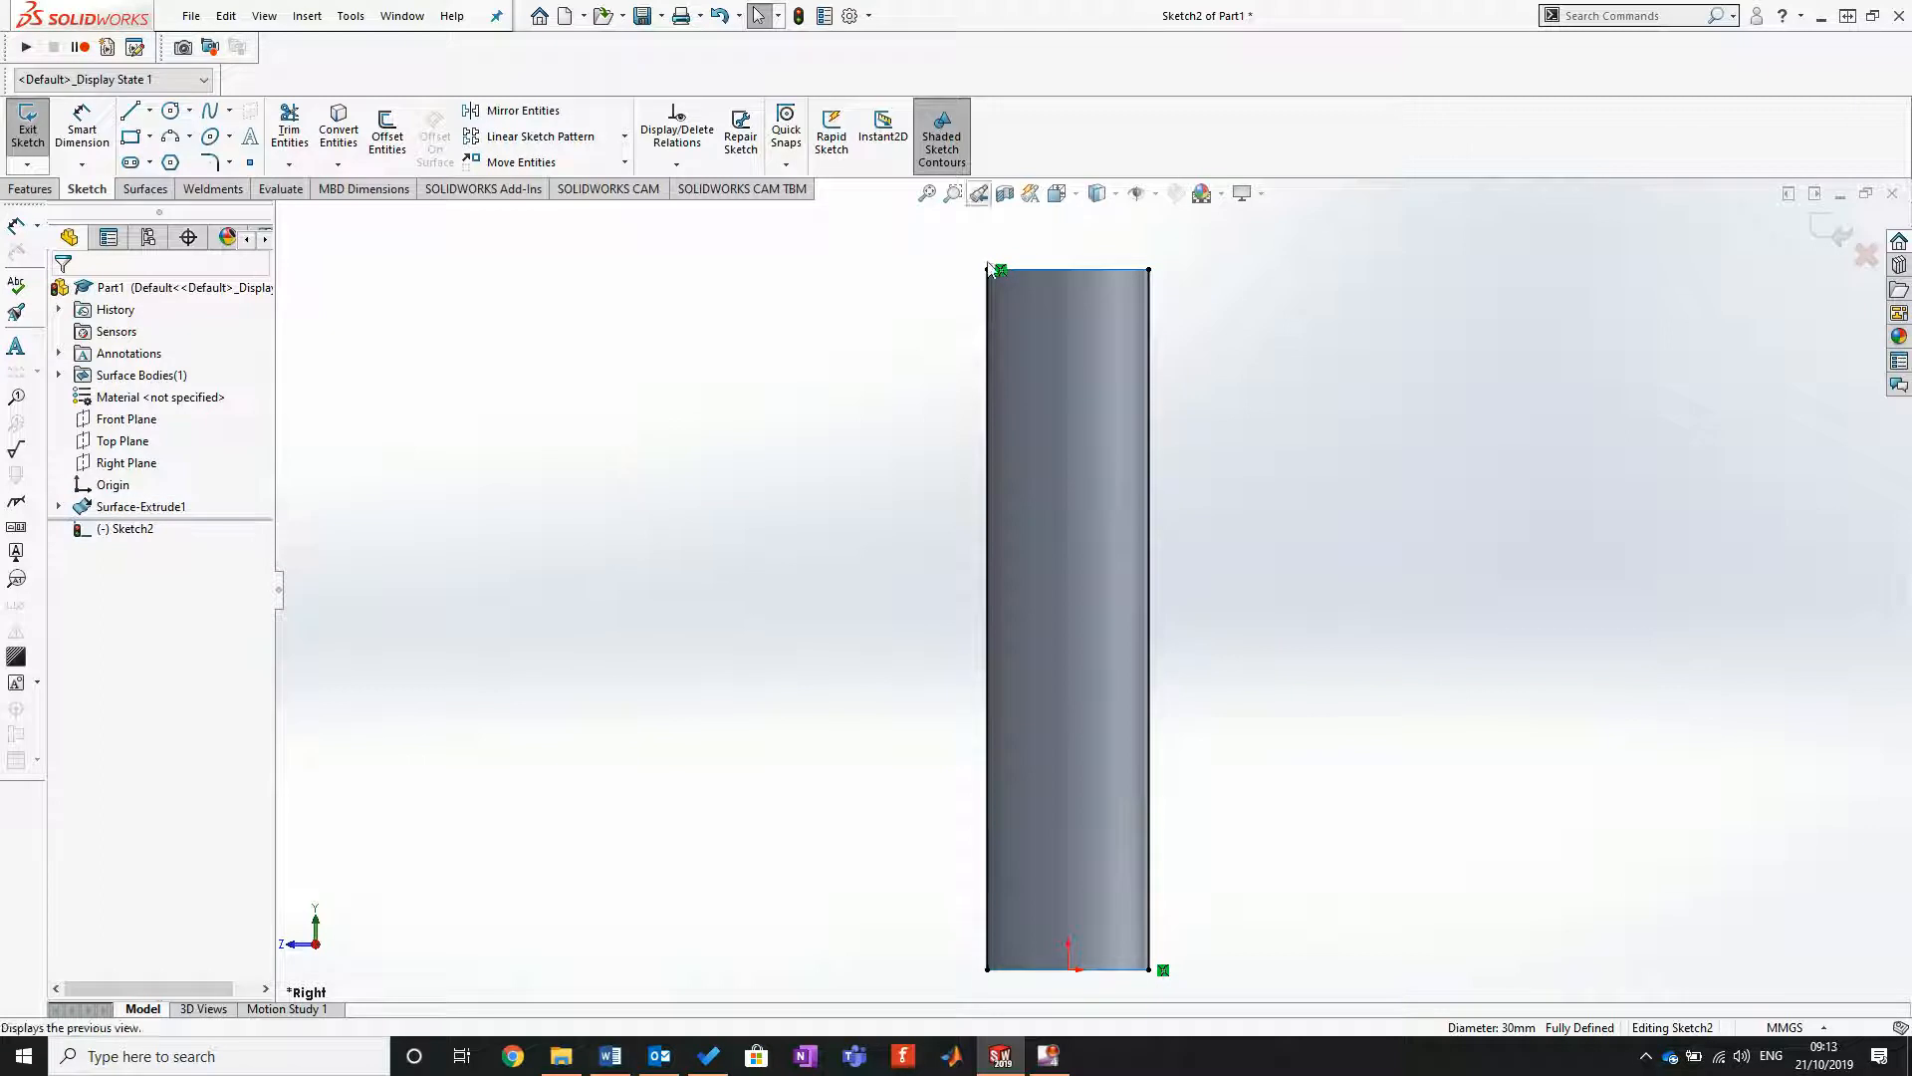
click(1114, 195)
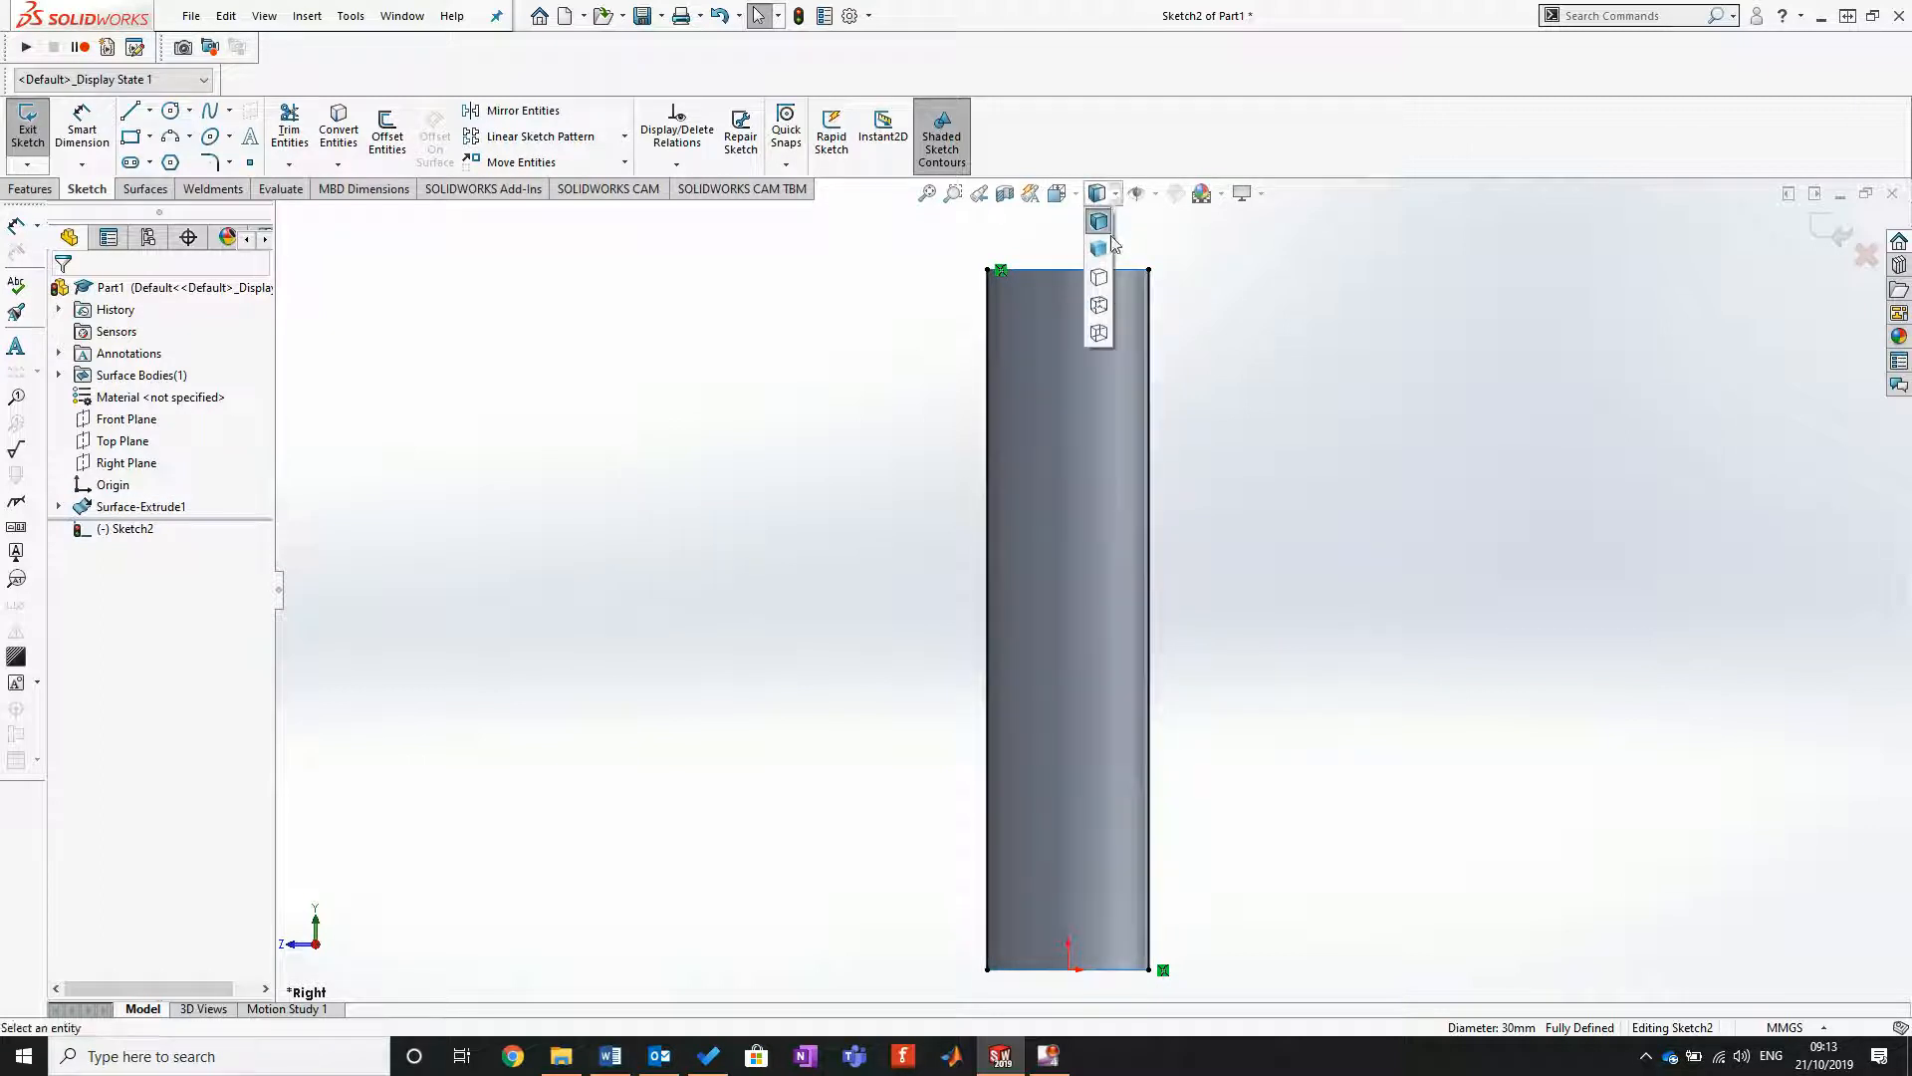
click(1098, 277)
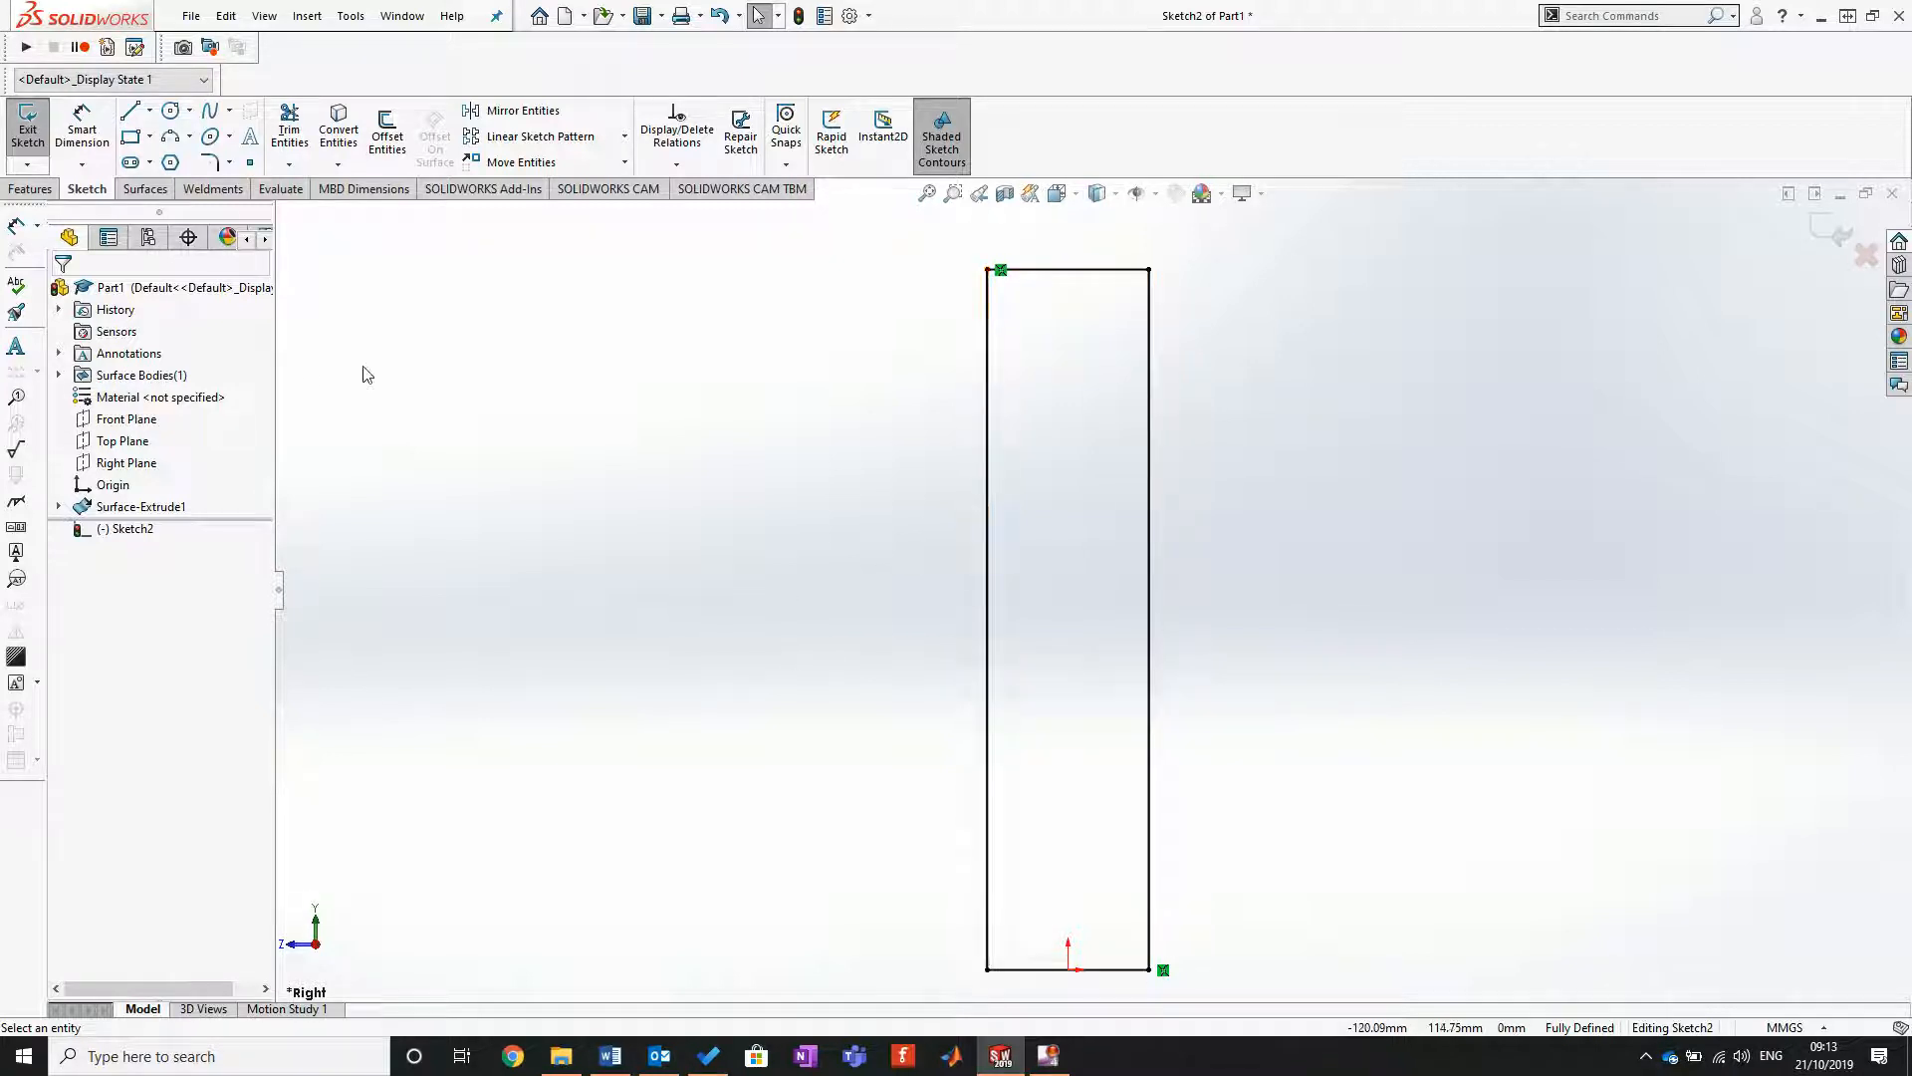
Step: Draw two horizontal lines closing the upper and lower ends of the intersection curves to form a rectangle
click(130, 110)
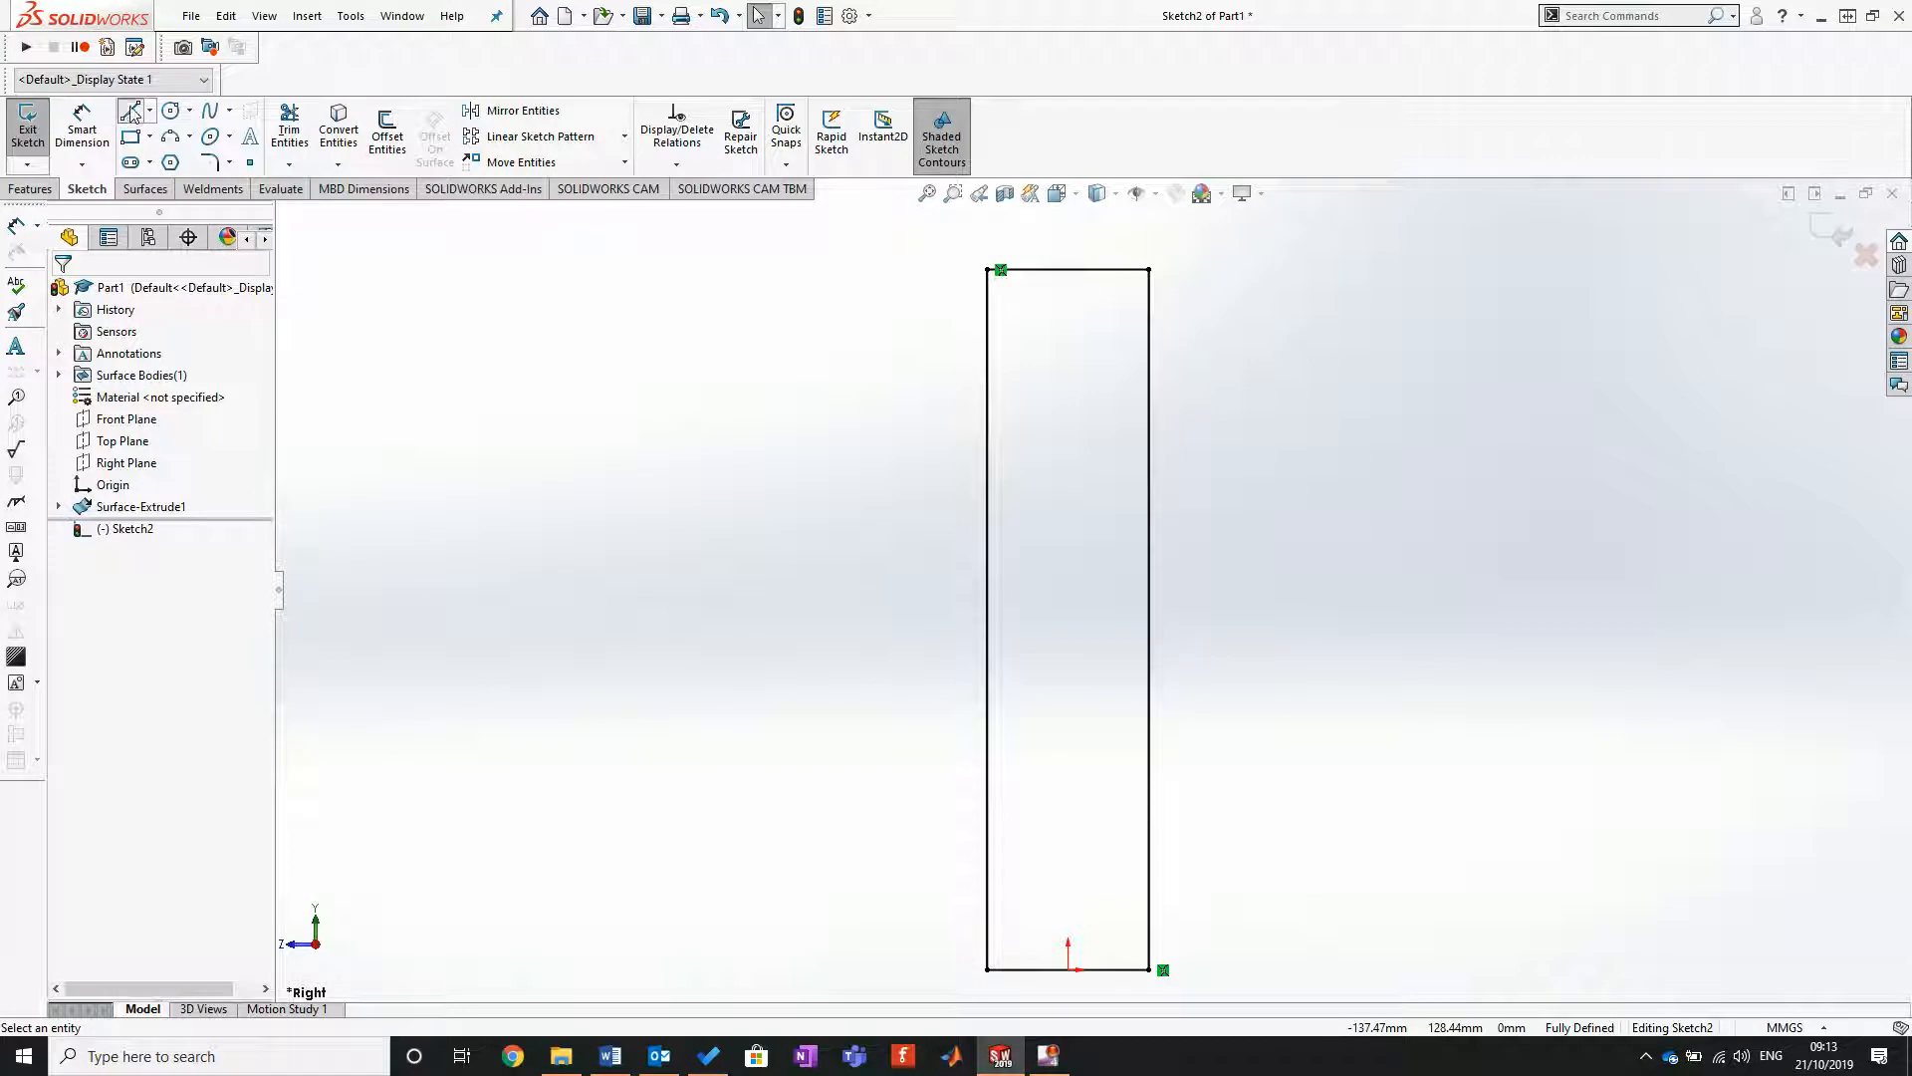
click(990, 270)
double_click(1150, 268)
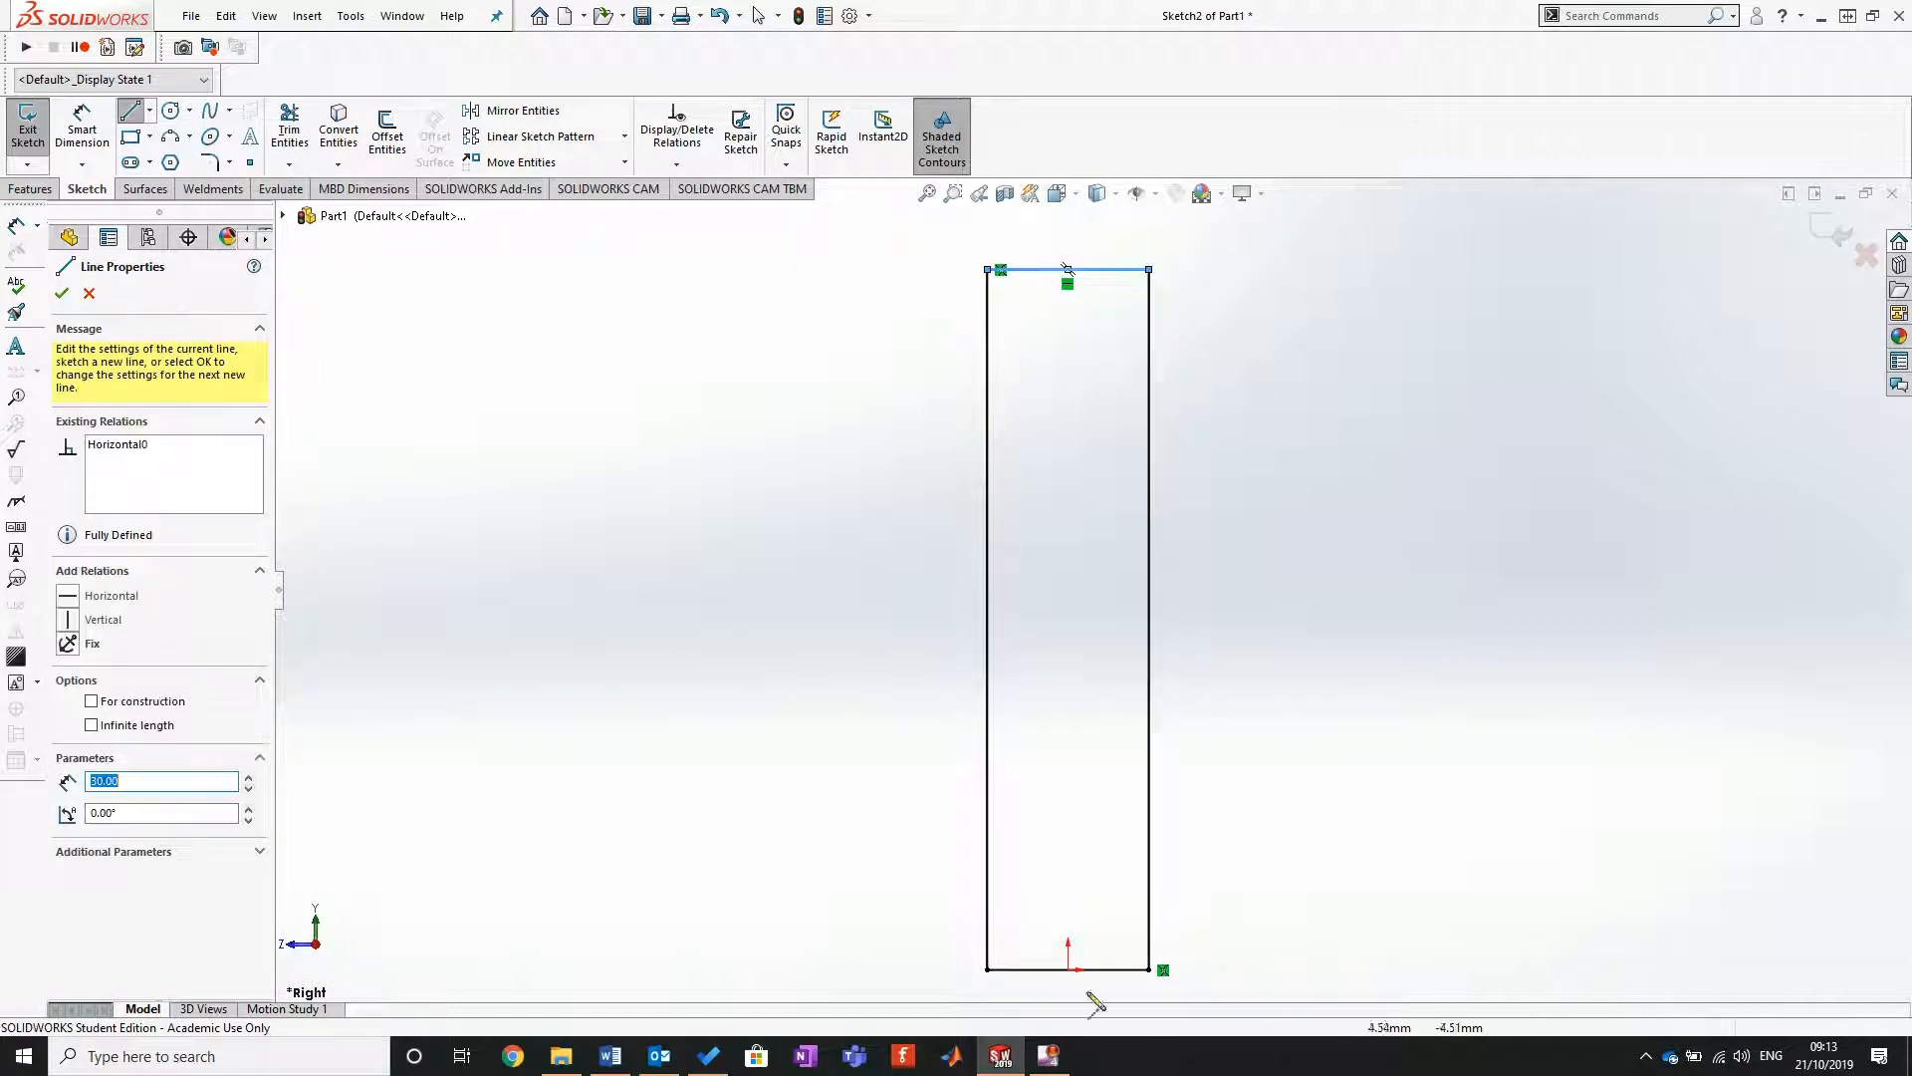
click(987, 969)
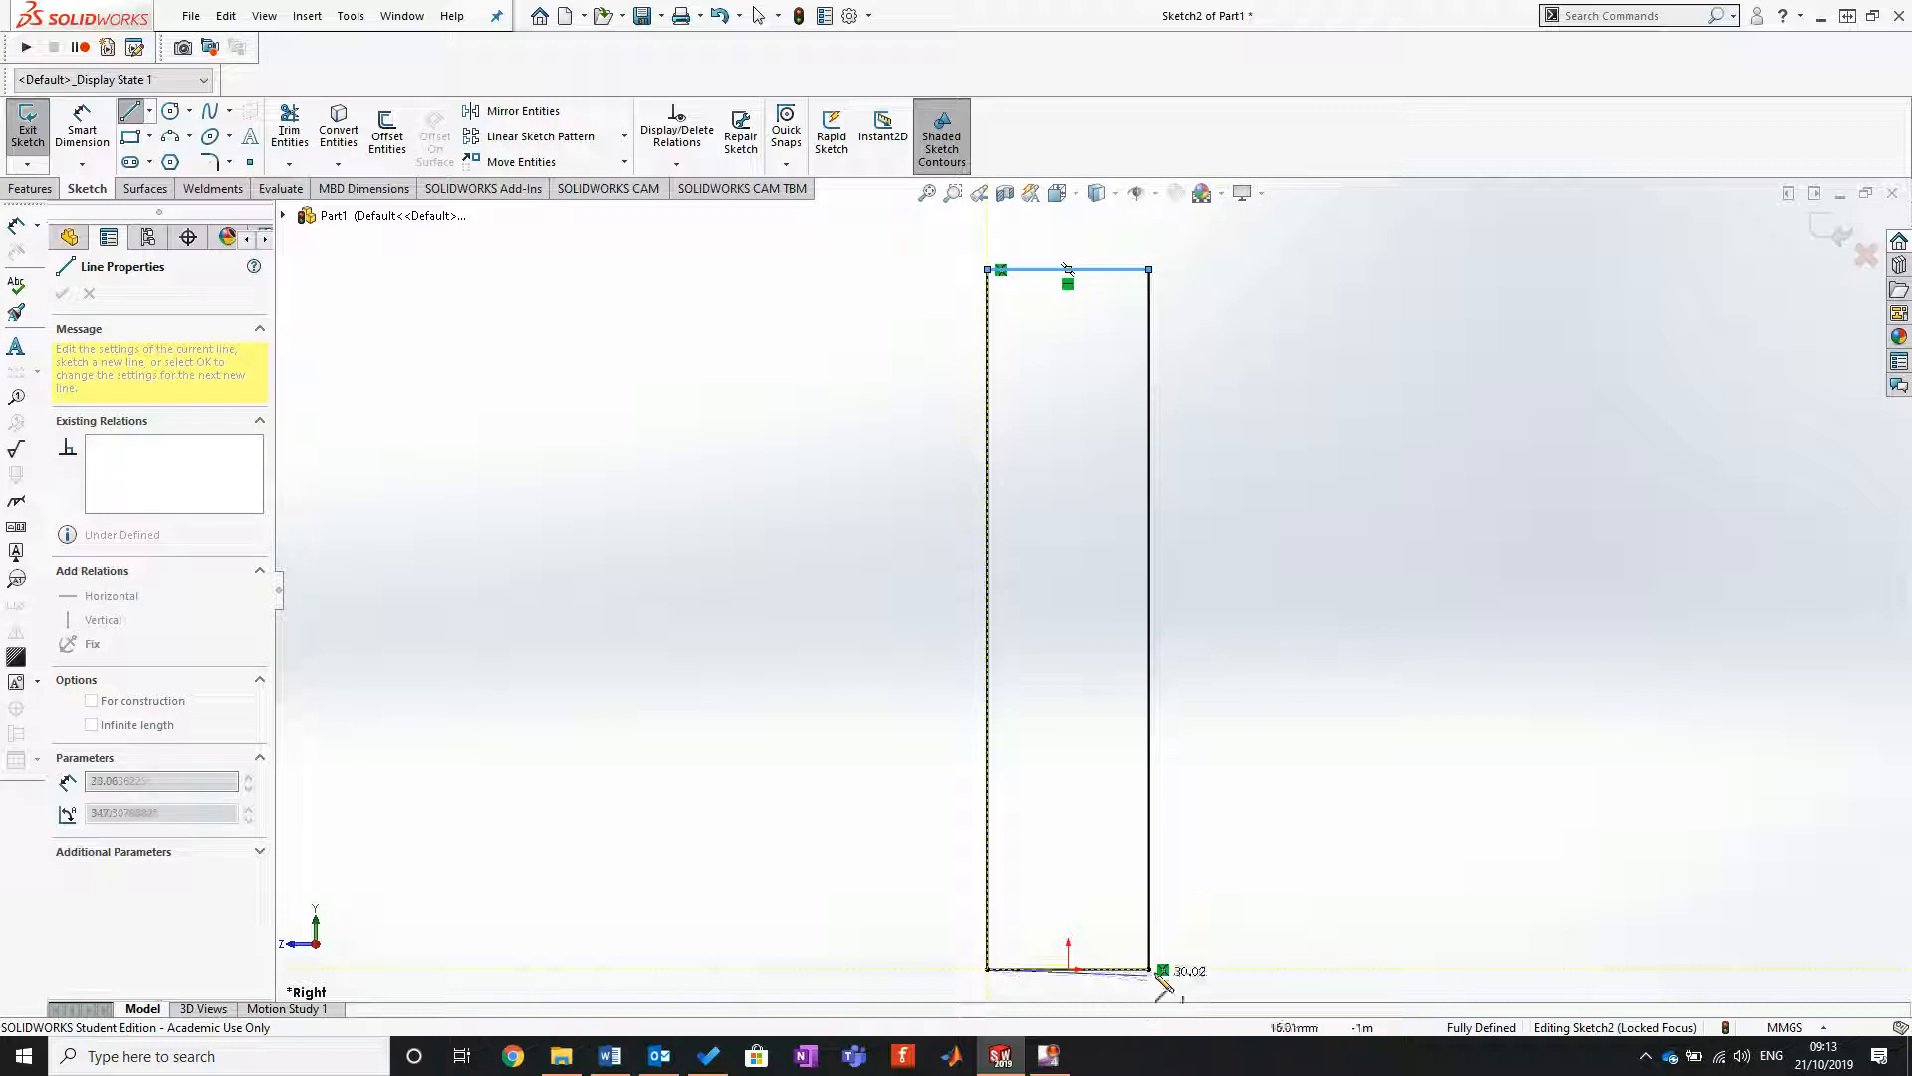
double_click(1151, 969)
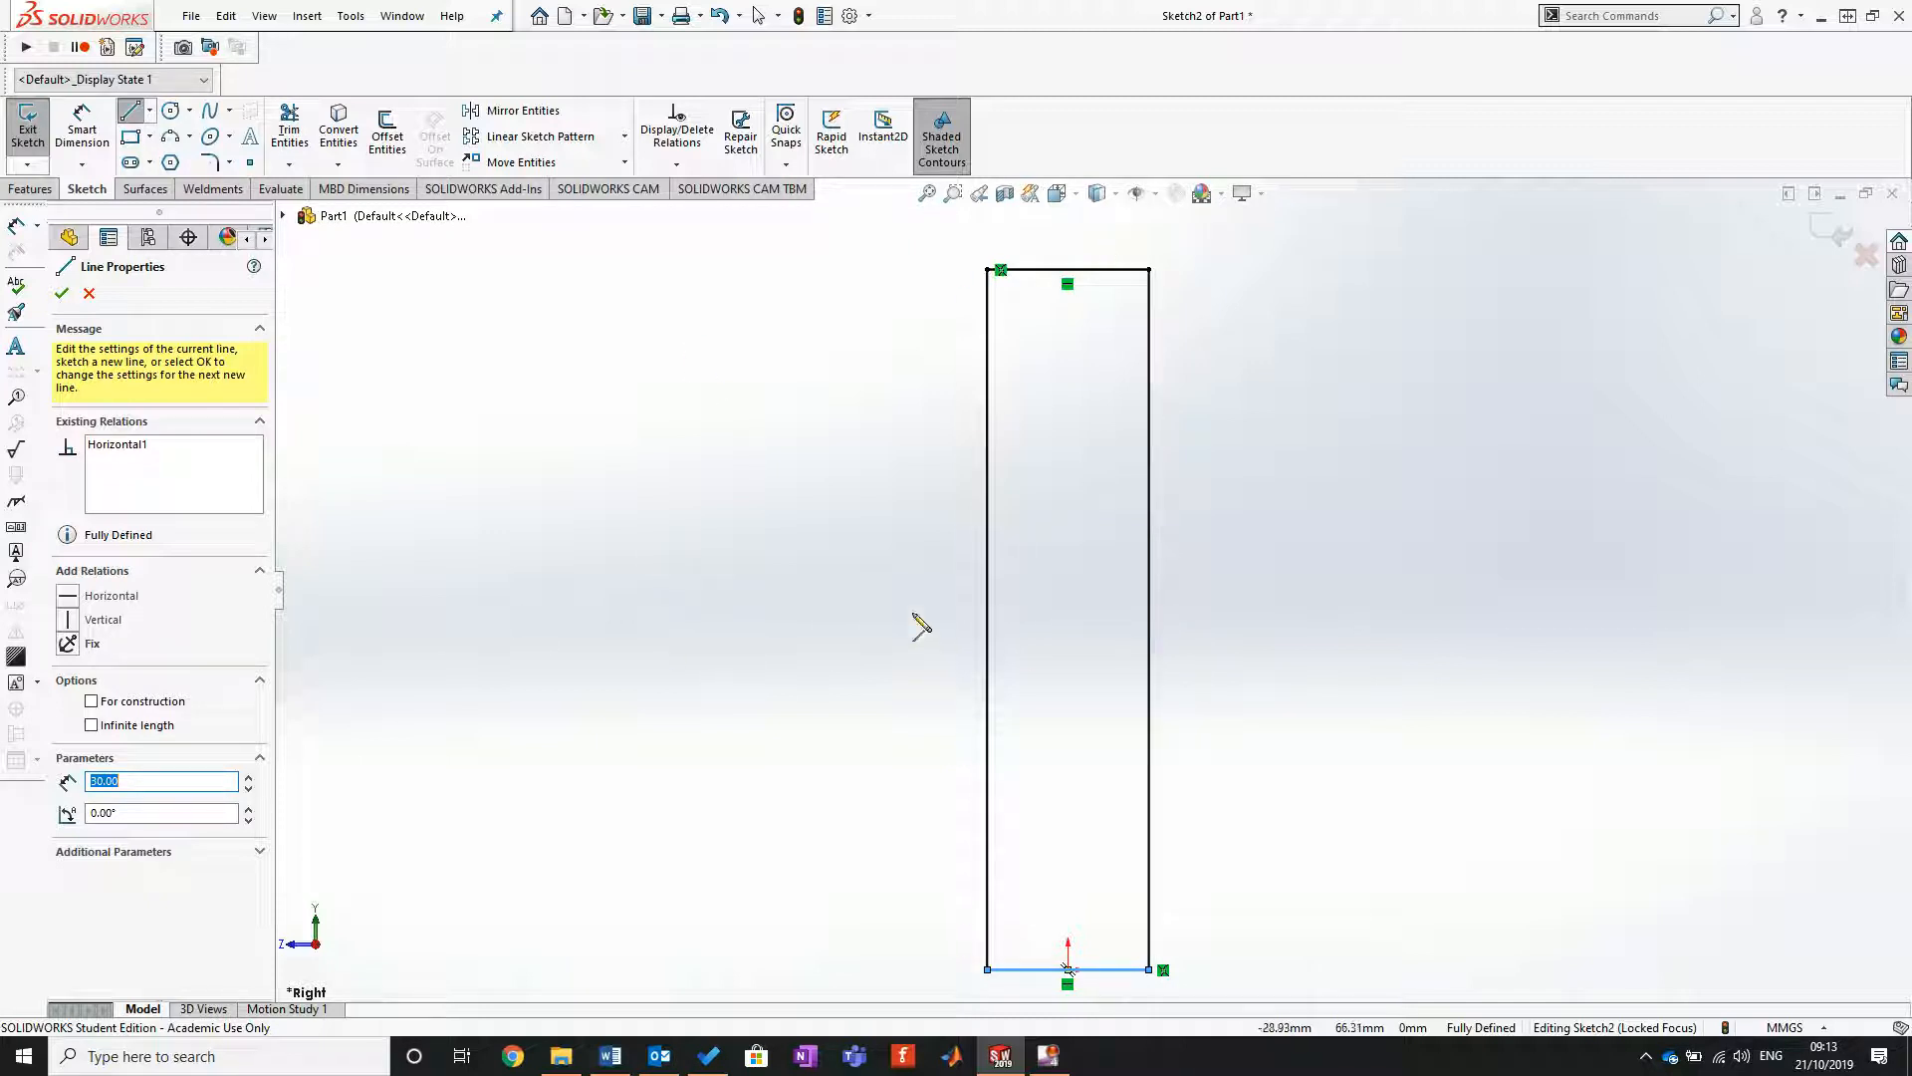
click(61, 292)
Step: Set the display style back to shaded, view the closed sketch inside the cylinder at an angle, and leave the Line command
mouse_move(798, 534)
middle_down()
mouse_move(891, 529)
mouse_move(905, 610)
middle_up()
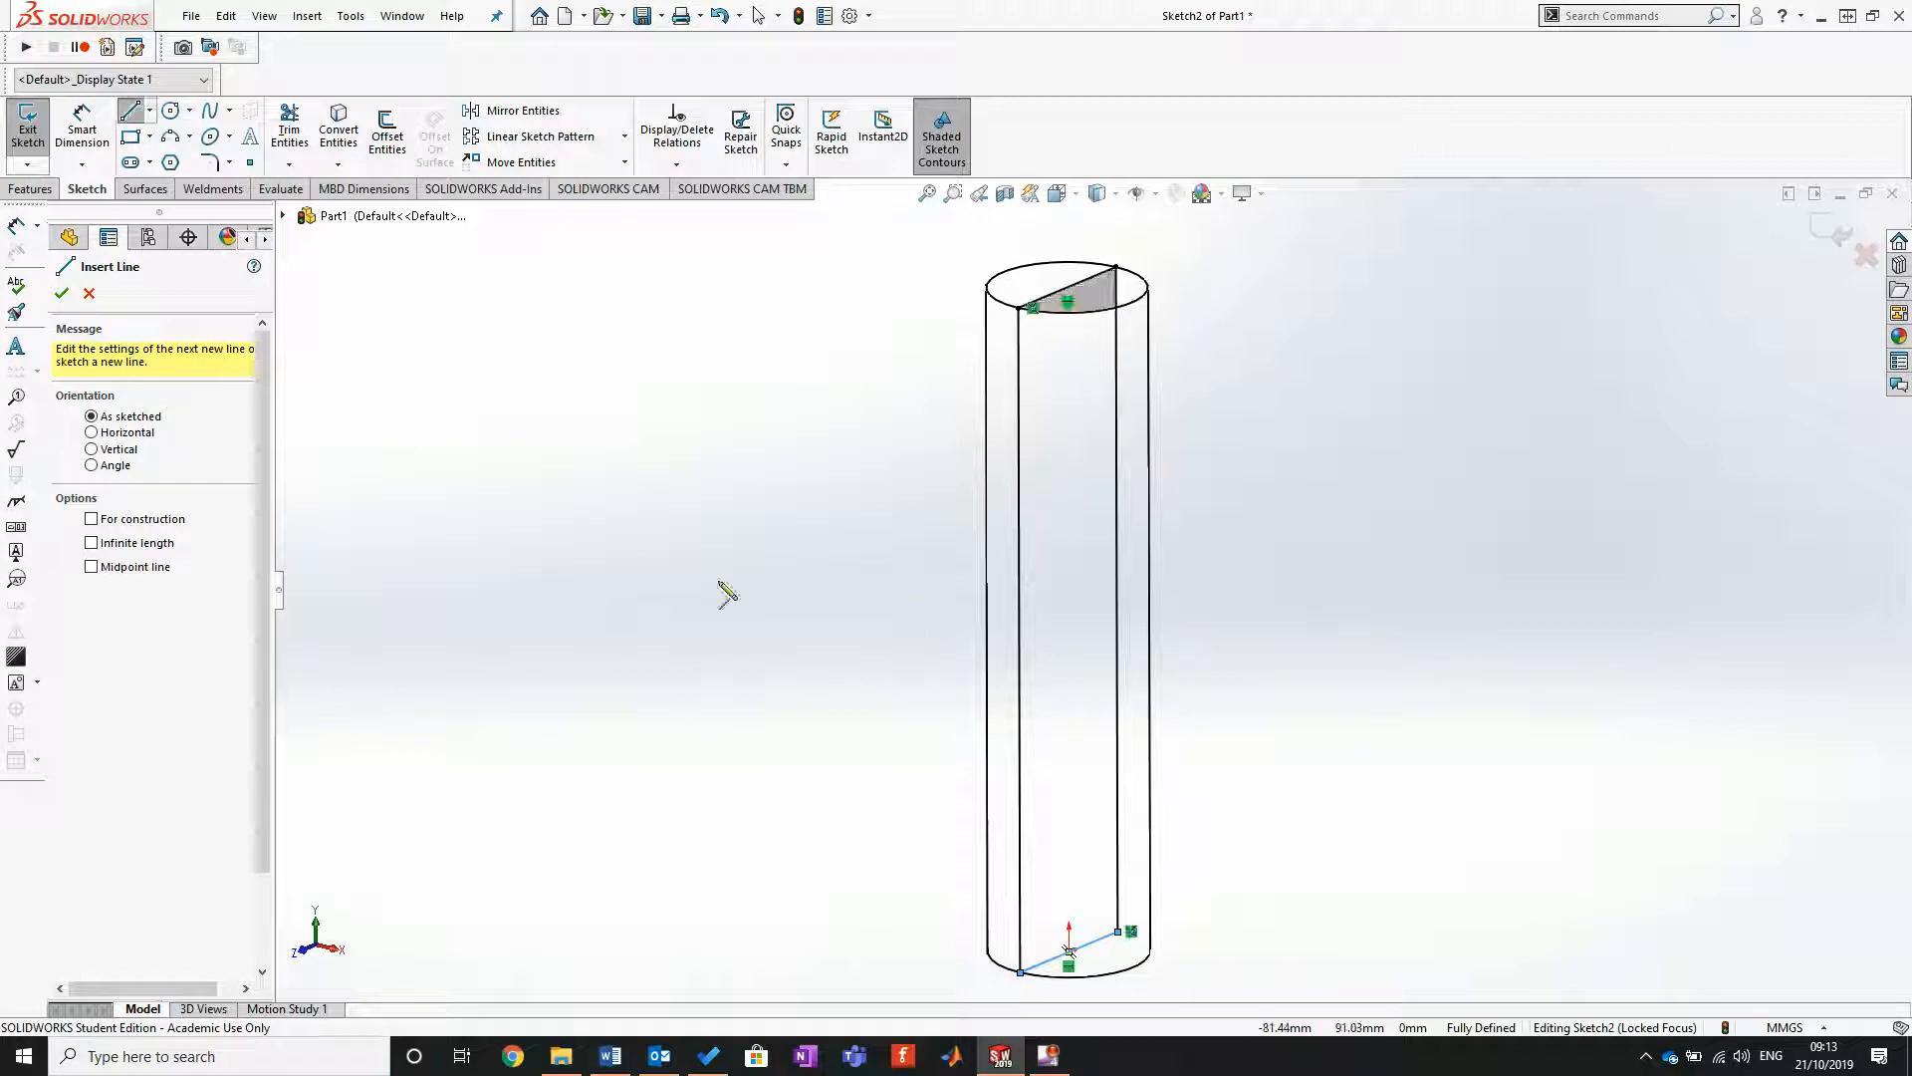
click(1102, 191)
click(1102, 217)
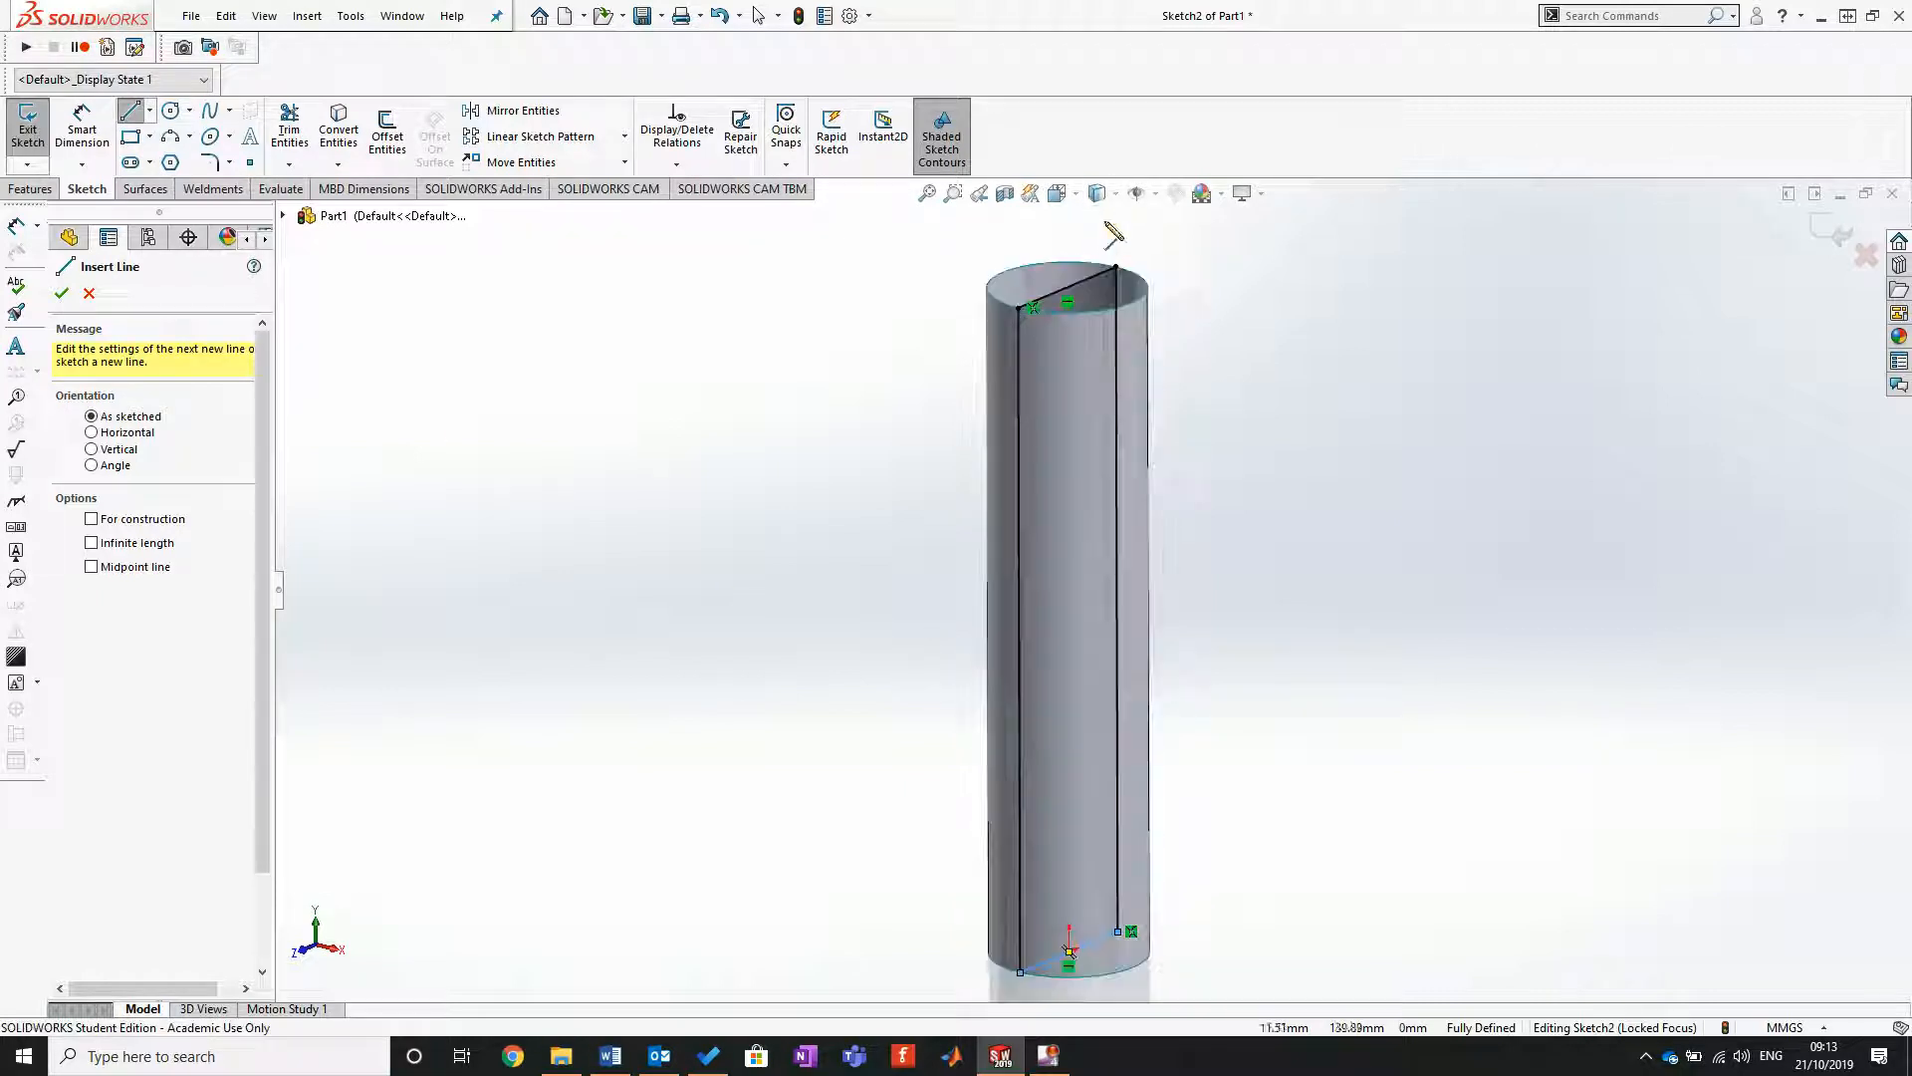
click(61, 293)
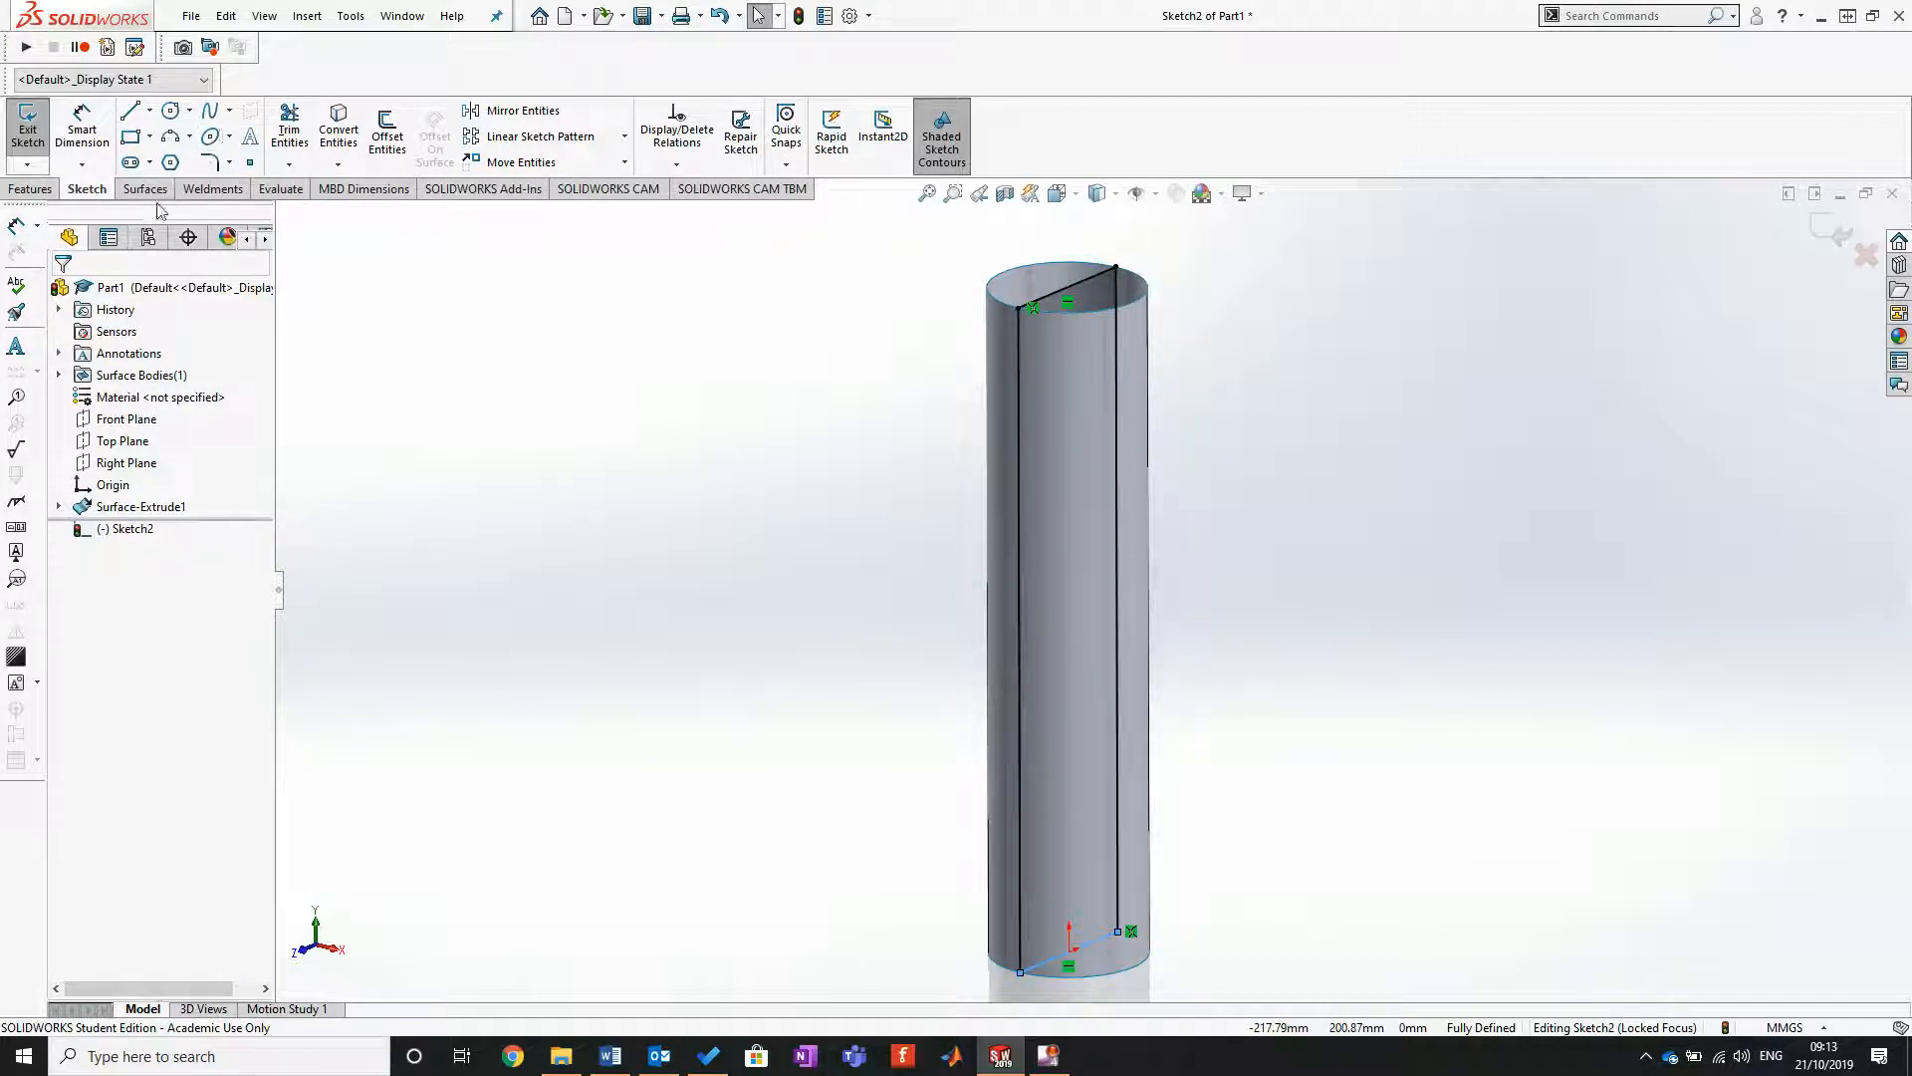
Step: Split the cylindrical surface lengthwise with a Projection split line, using the current sketch and the cylinder's face
click(30, 191)
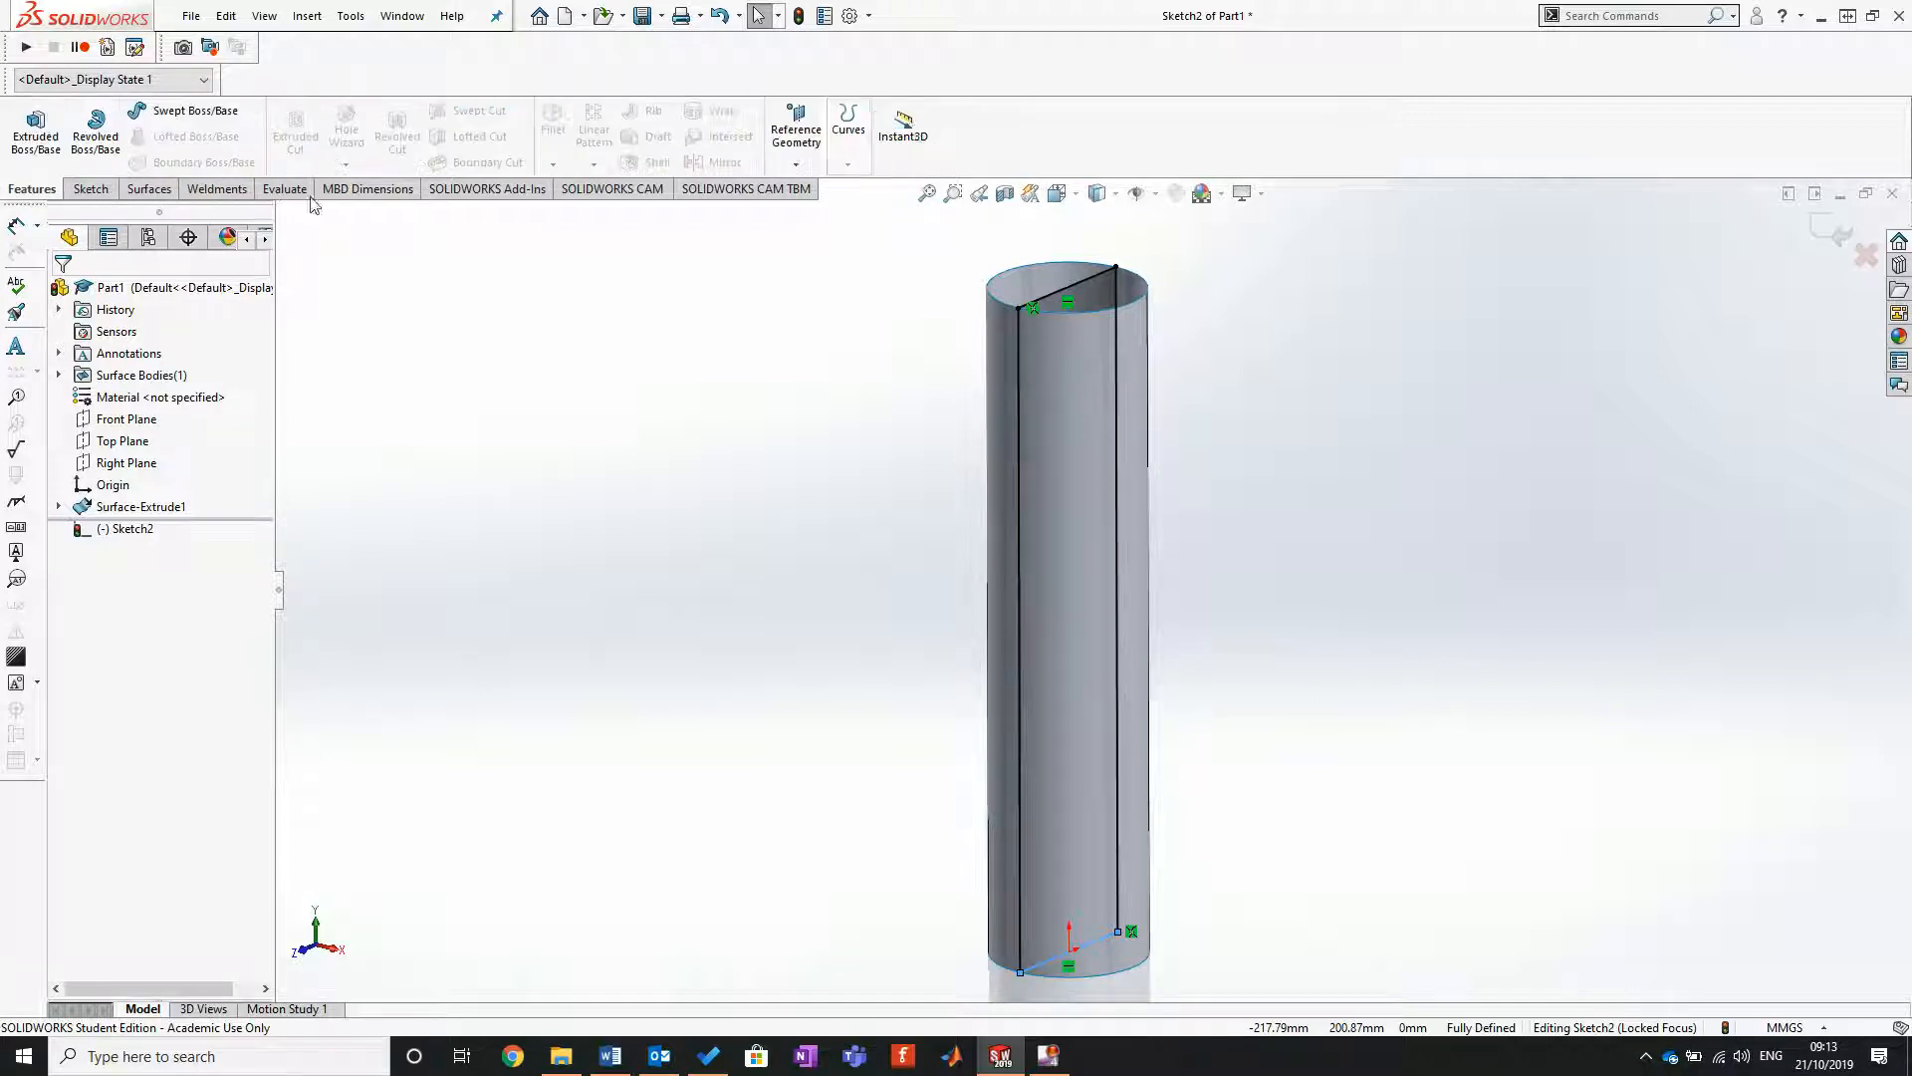
click(152, 190)
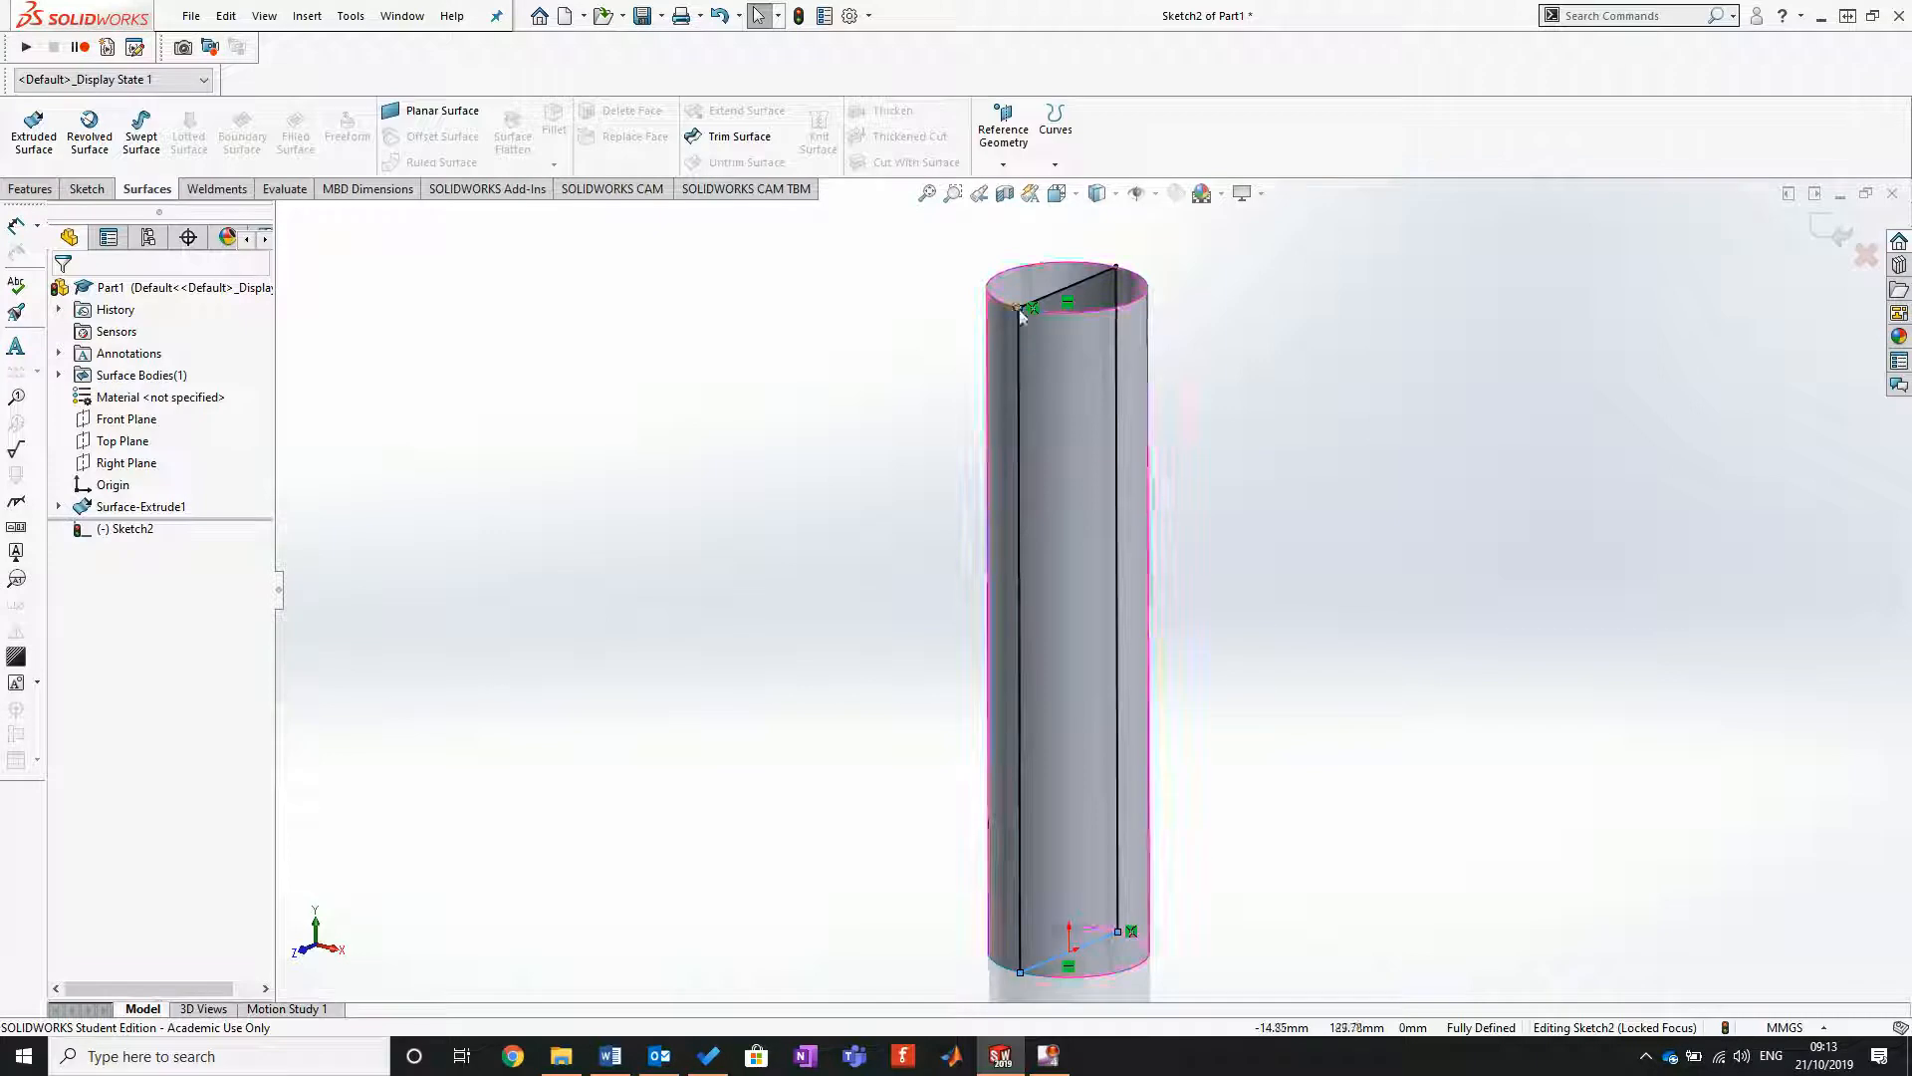
click(1046, 139)
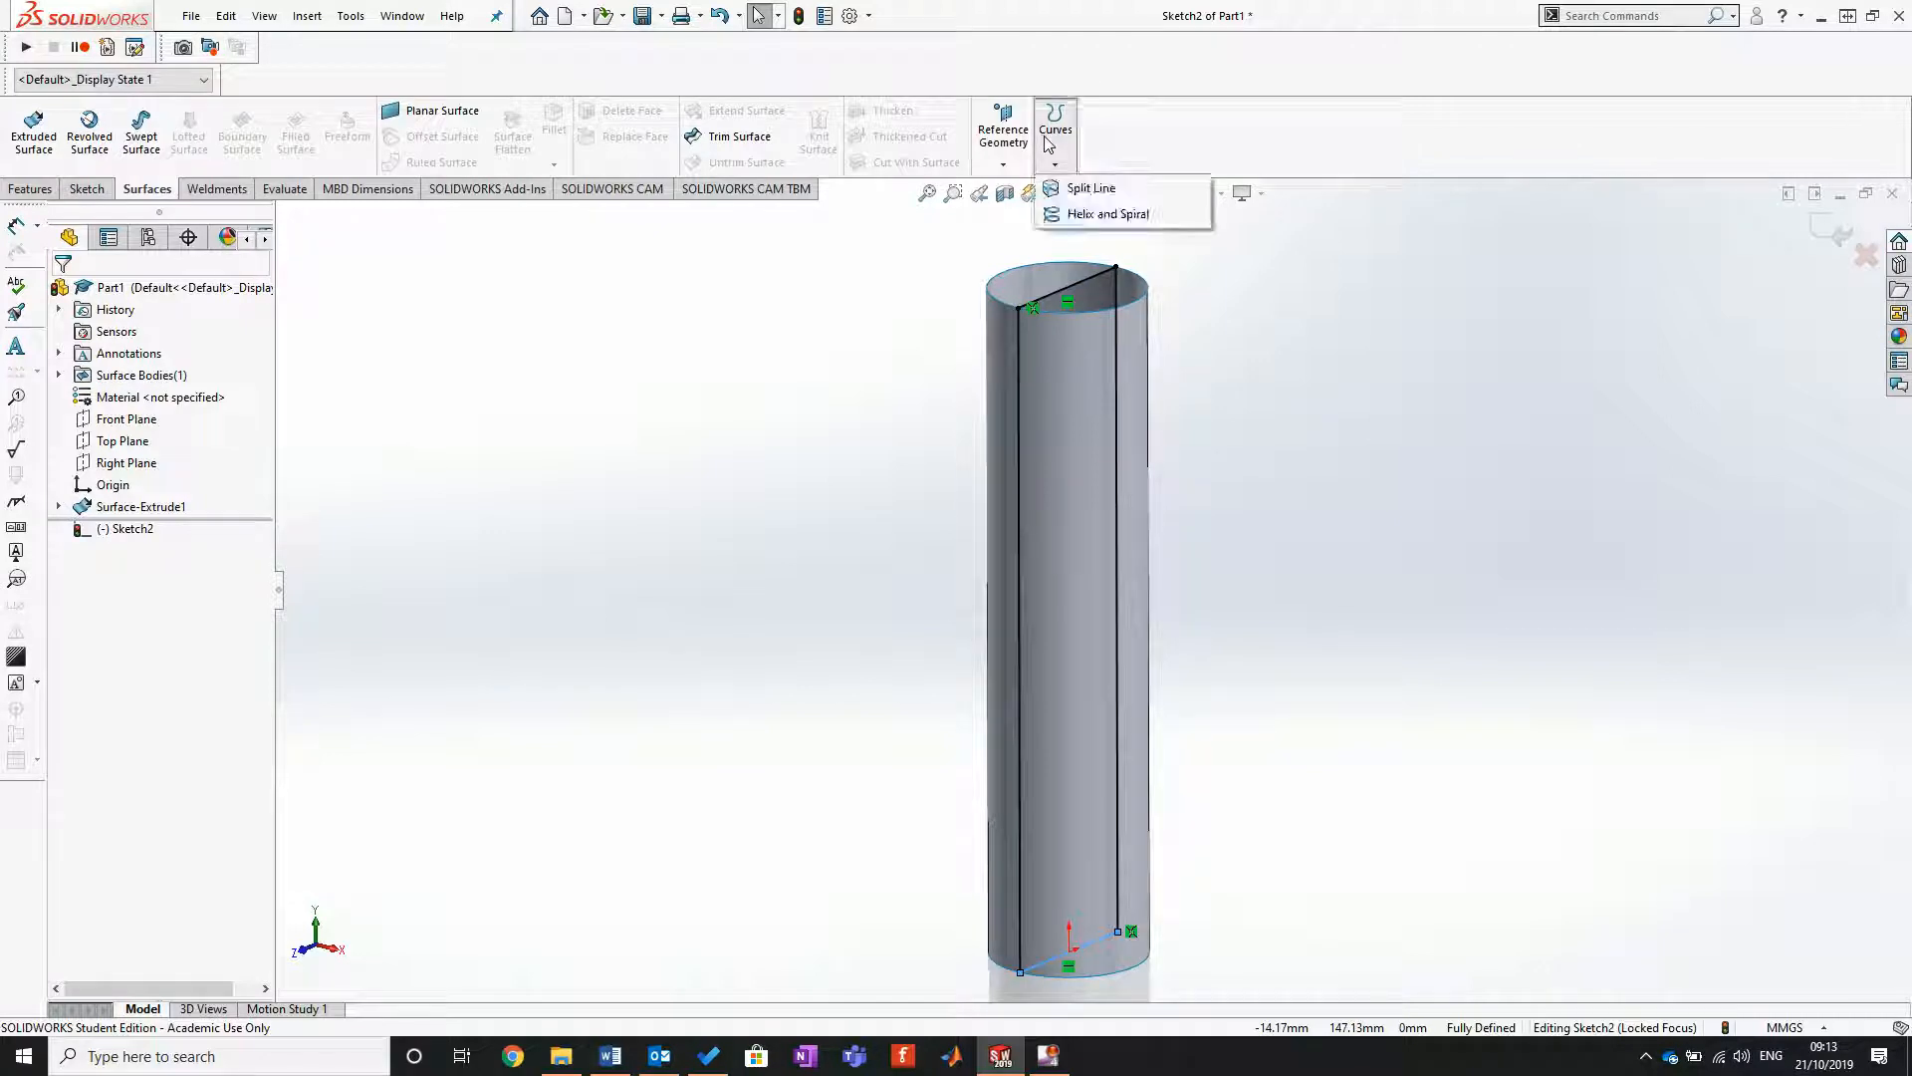
click(1091, 189)
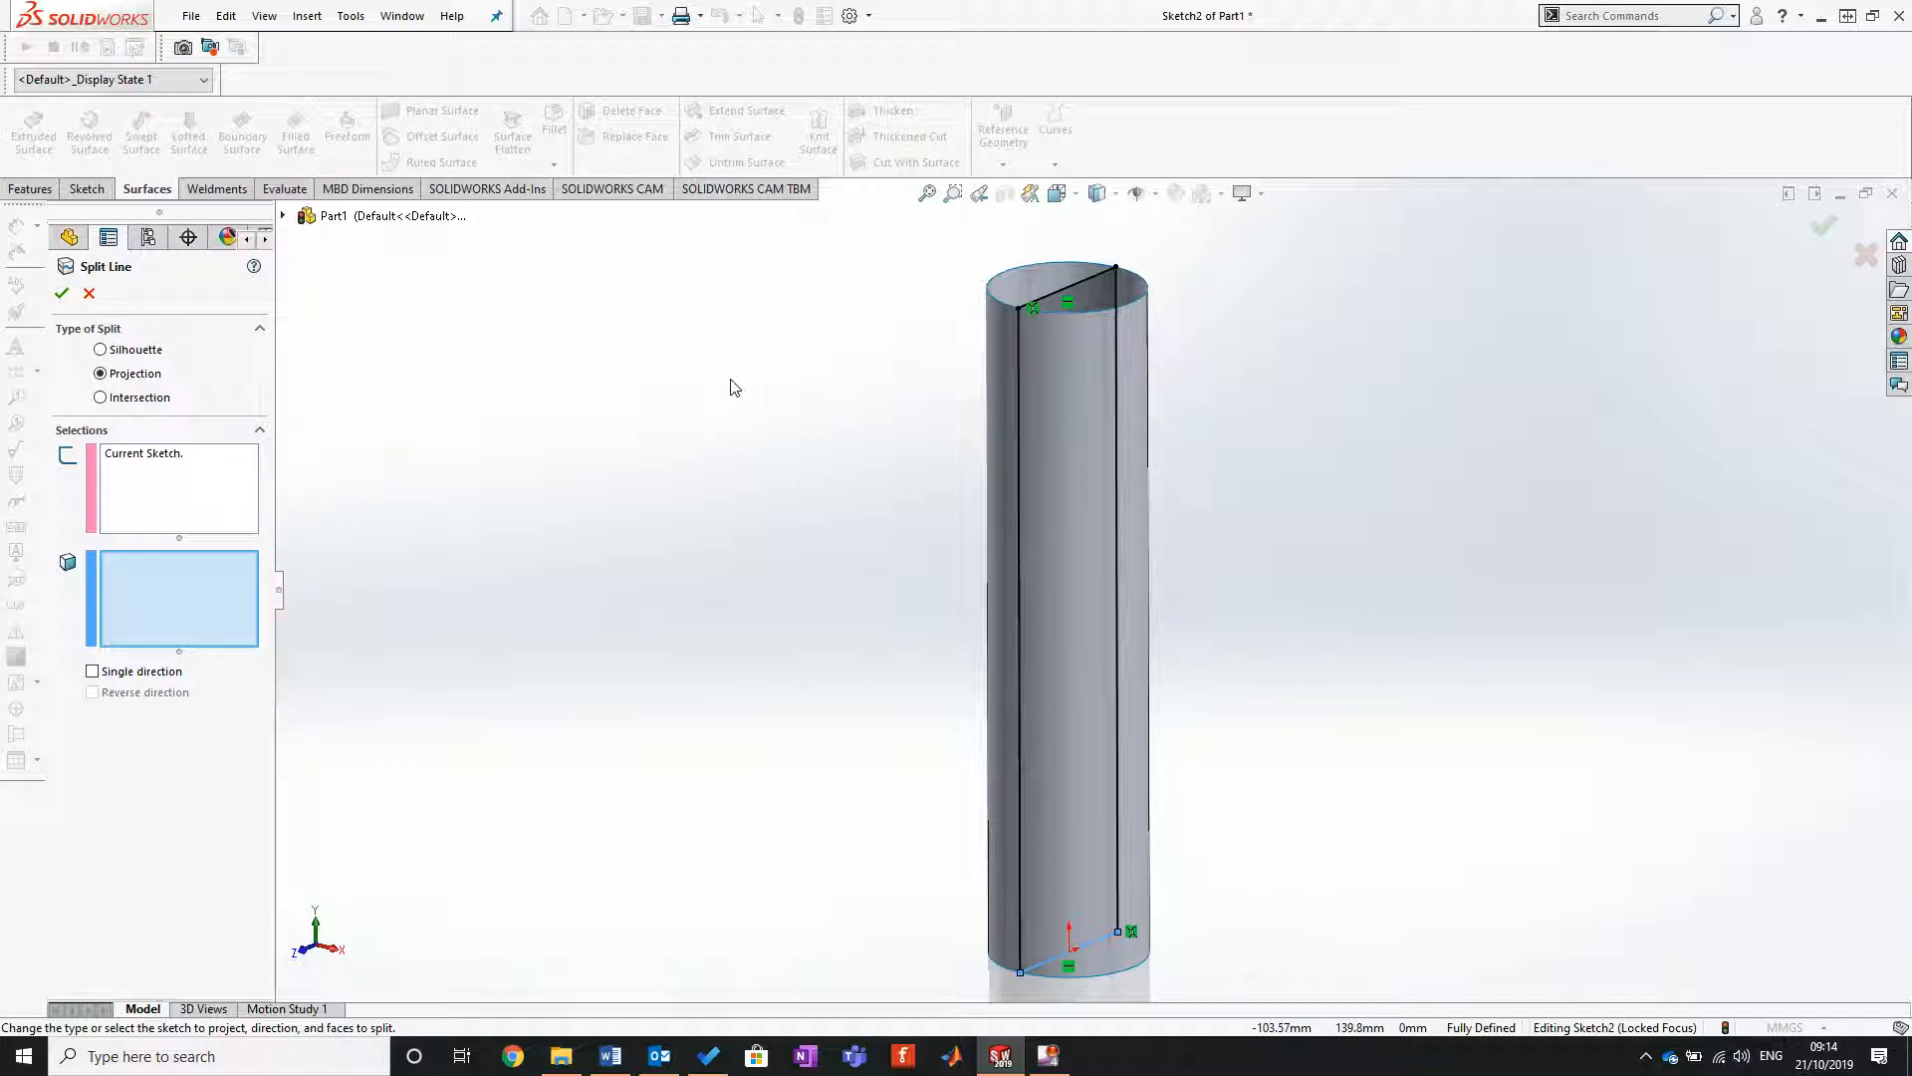
click(1120, 498)
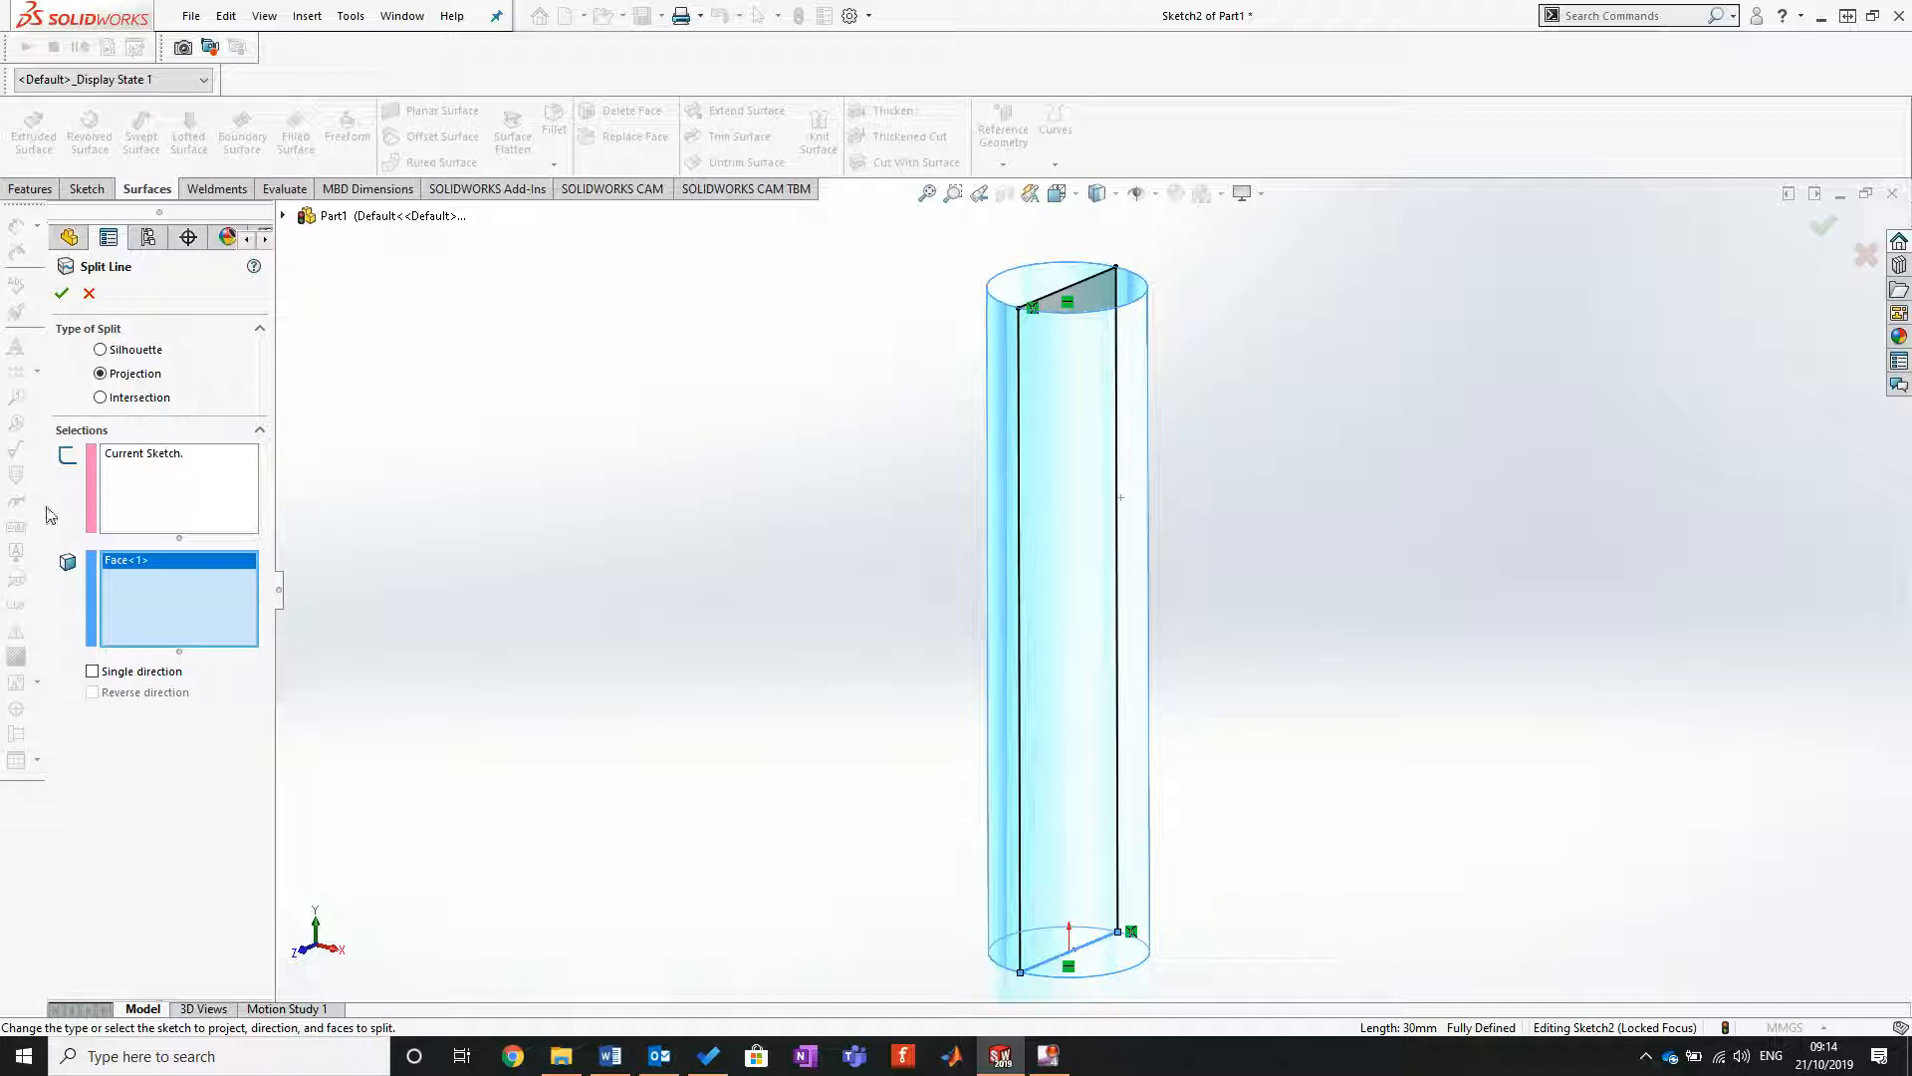
click(59, 296)
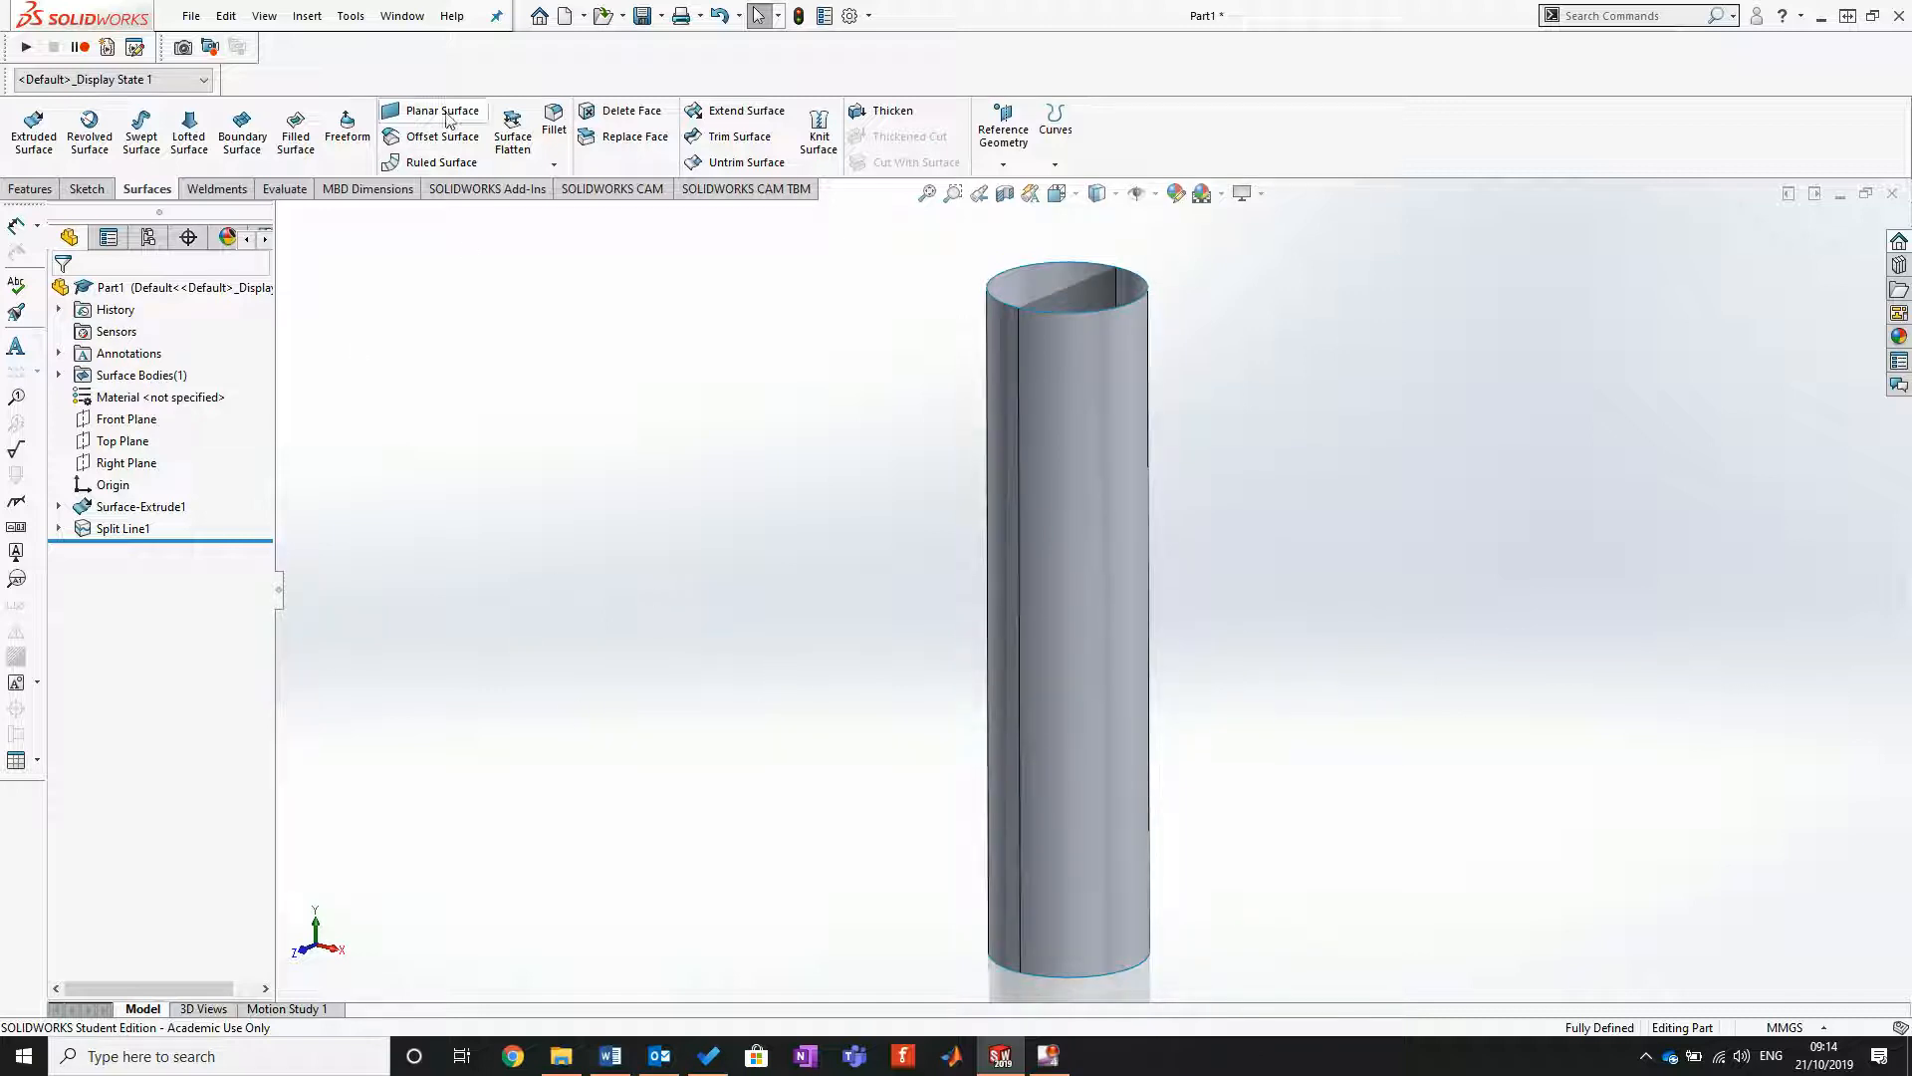
Step: Start a Freeform on one half face of the split cylinder and add a lengthwise control curve along its middle
click(1092, 446)
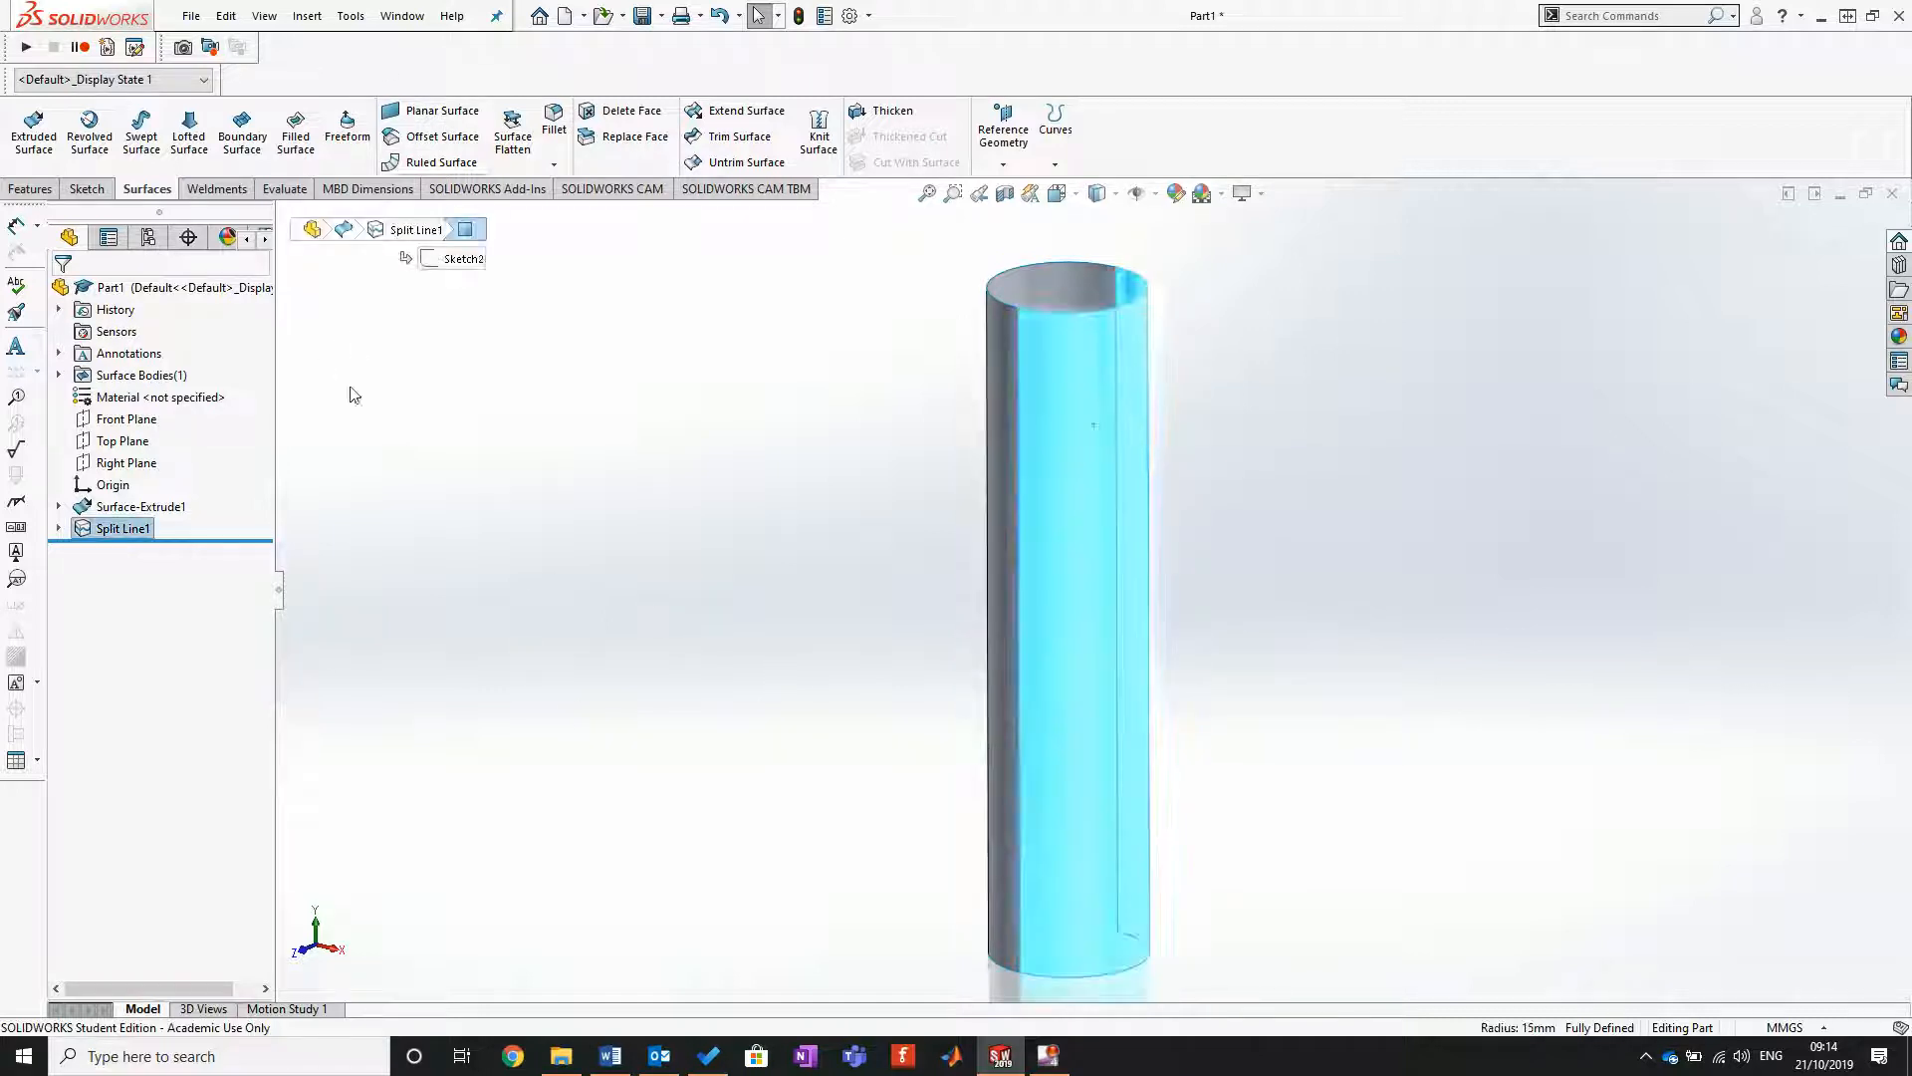
click(346, 128)
middle_drag(1062, 786, 931, 426)
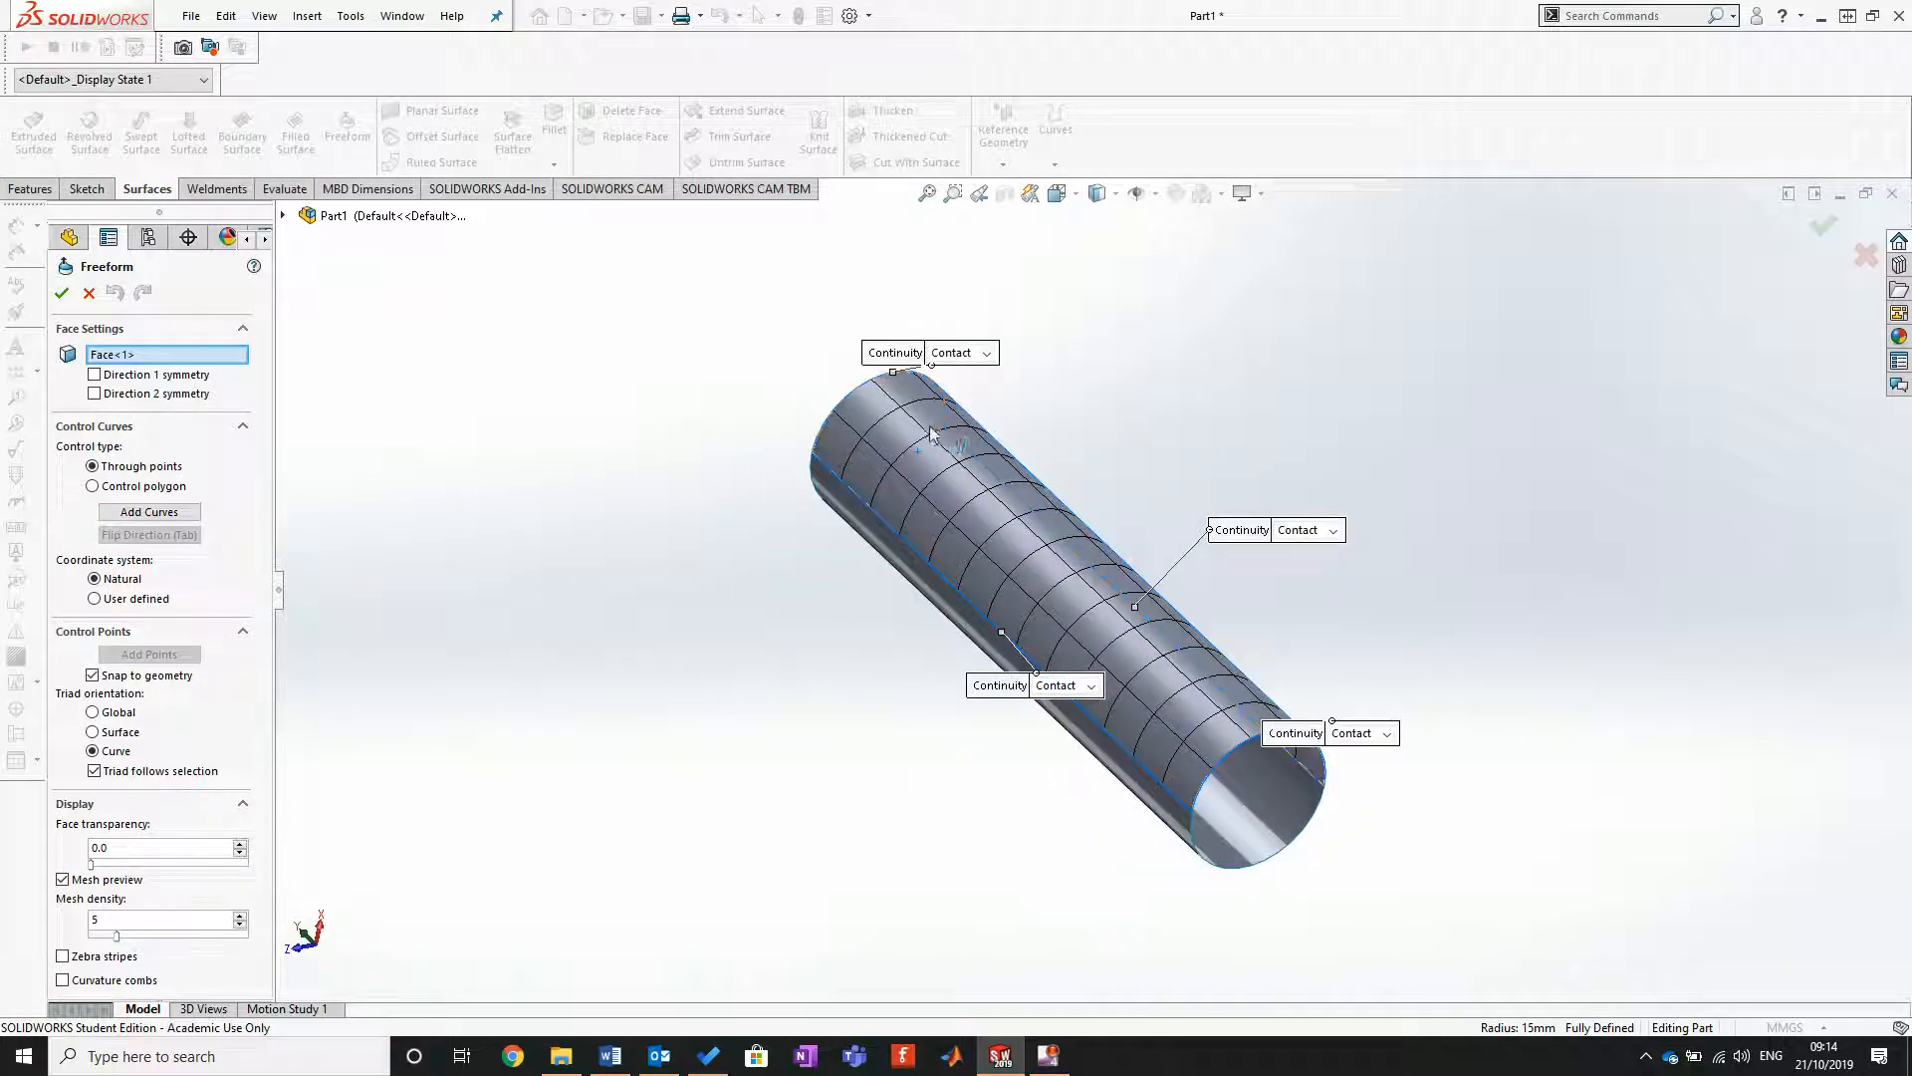
scroll(933, 432, down, 3)
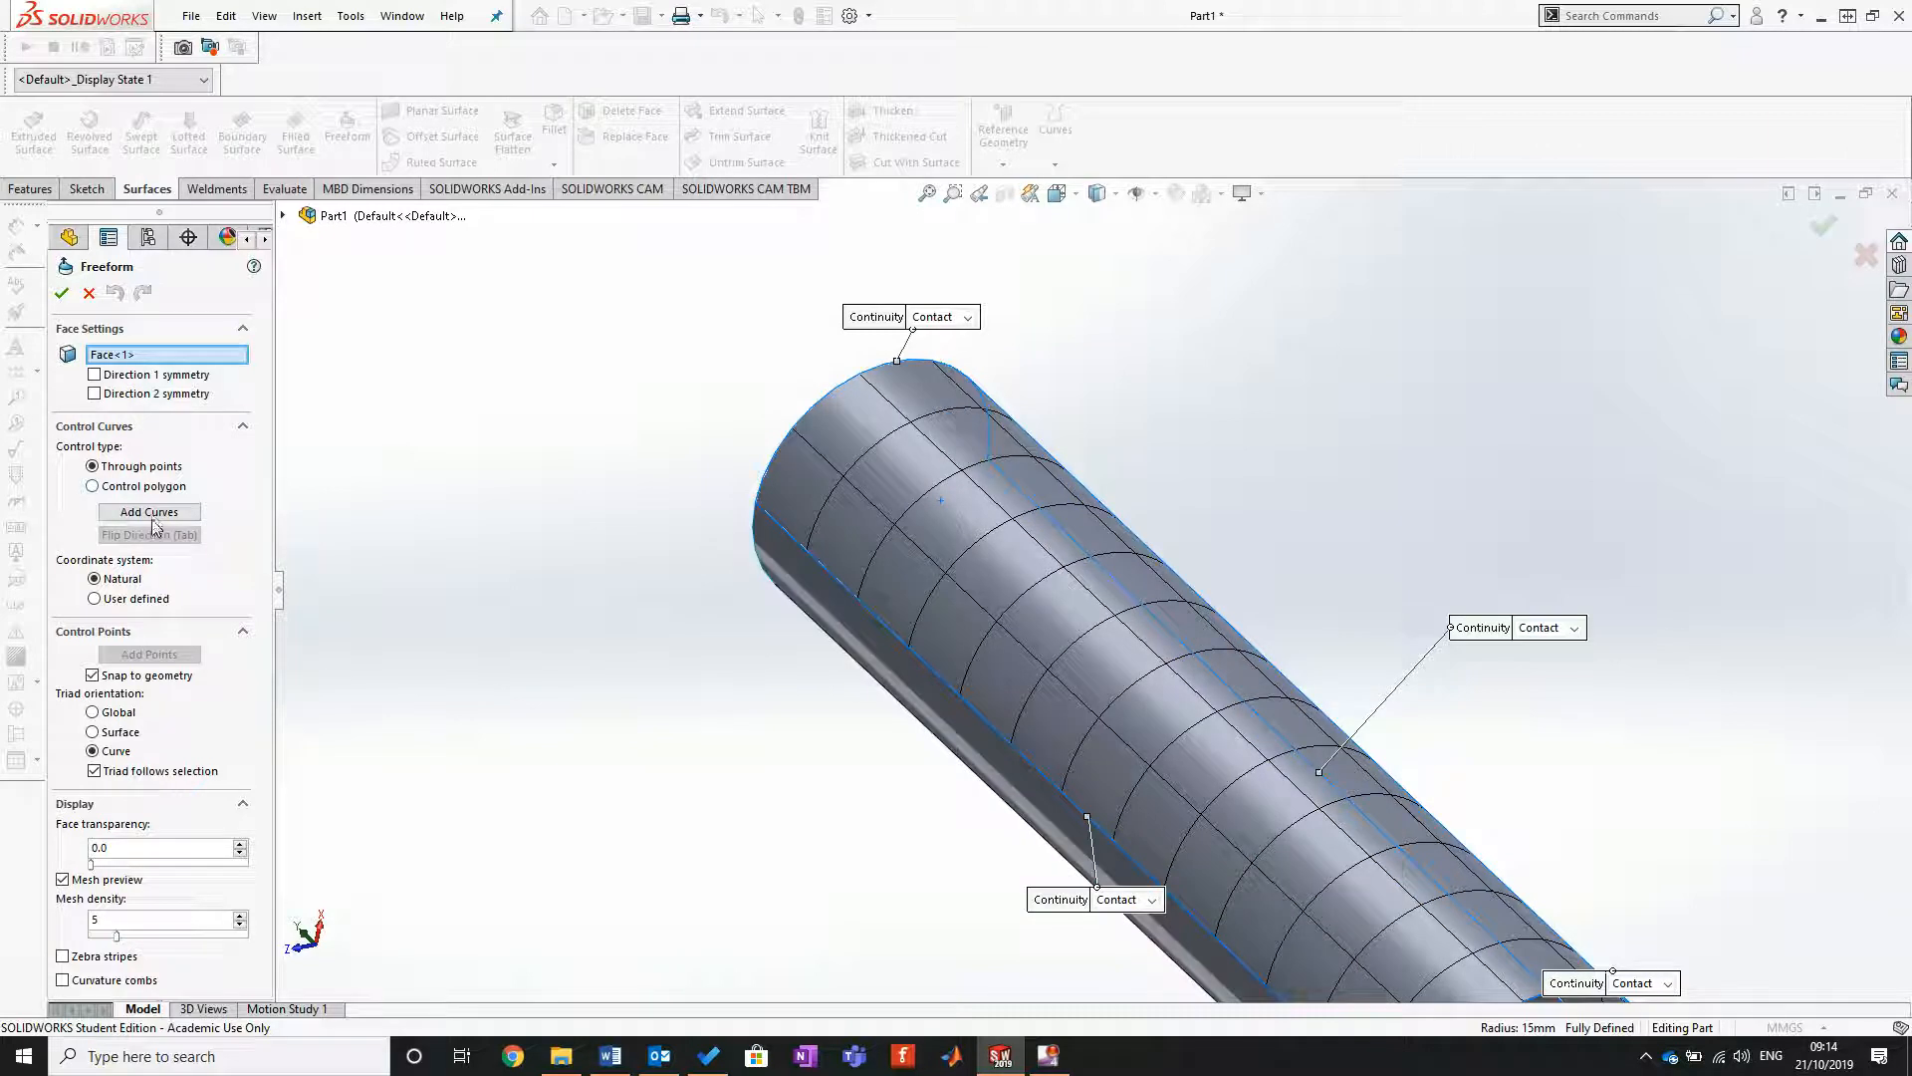
click(156, 517)
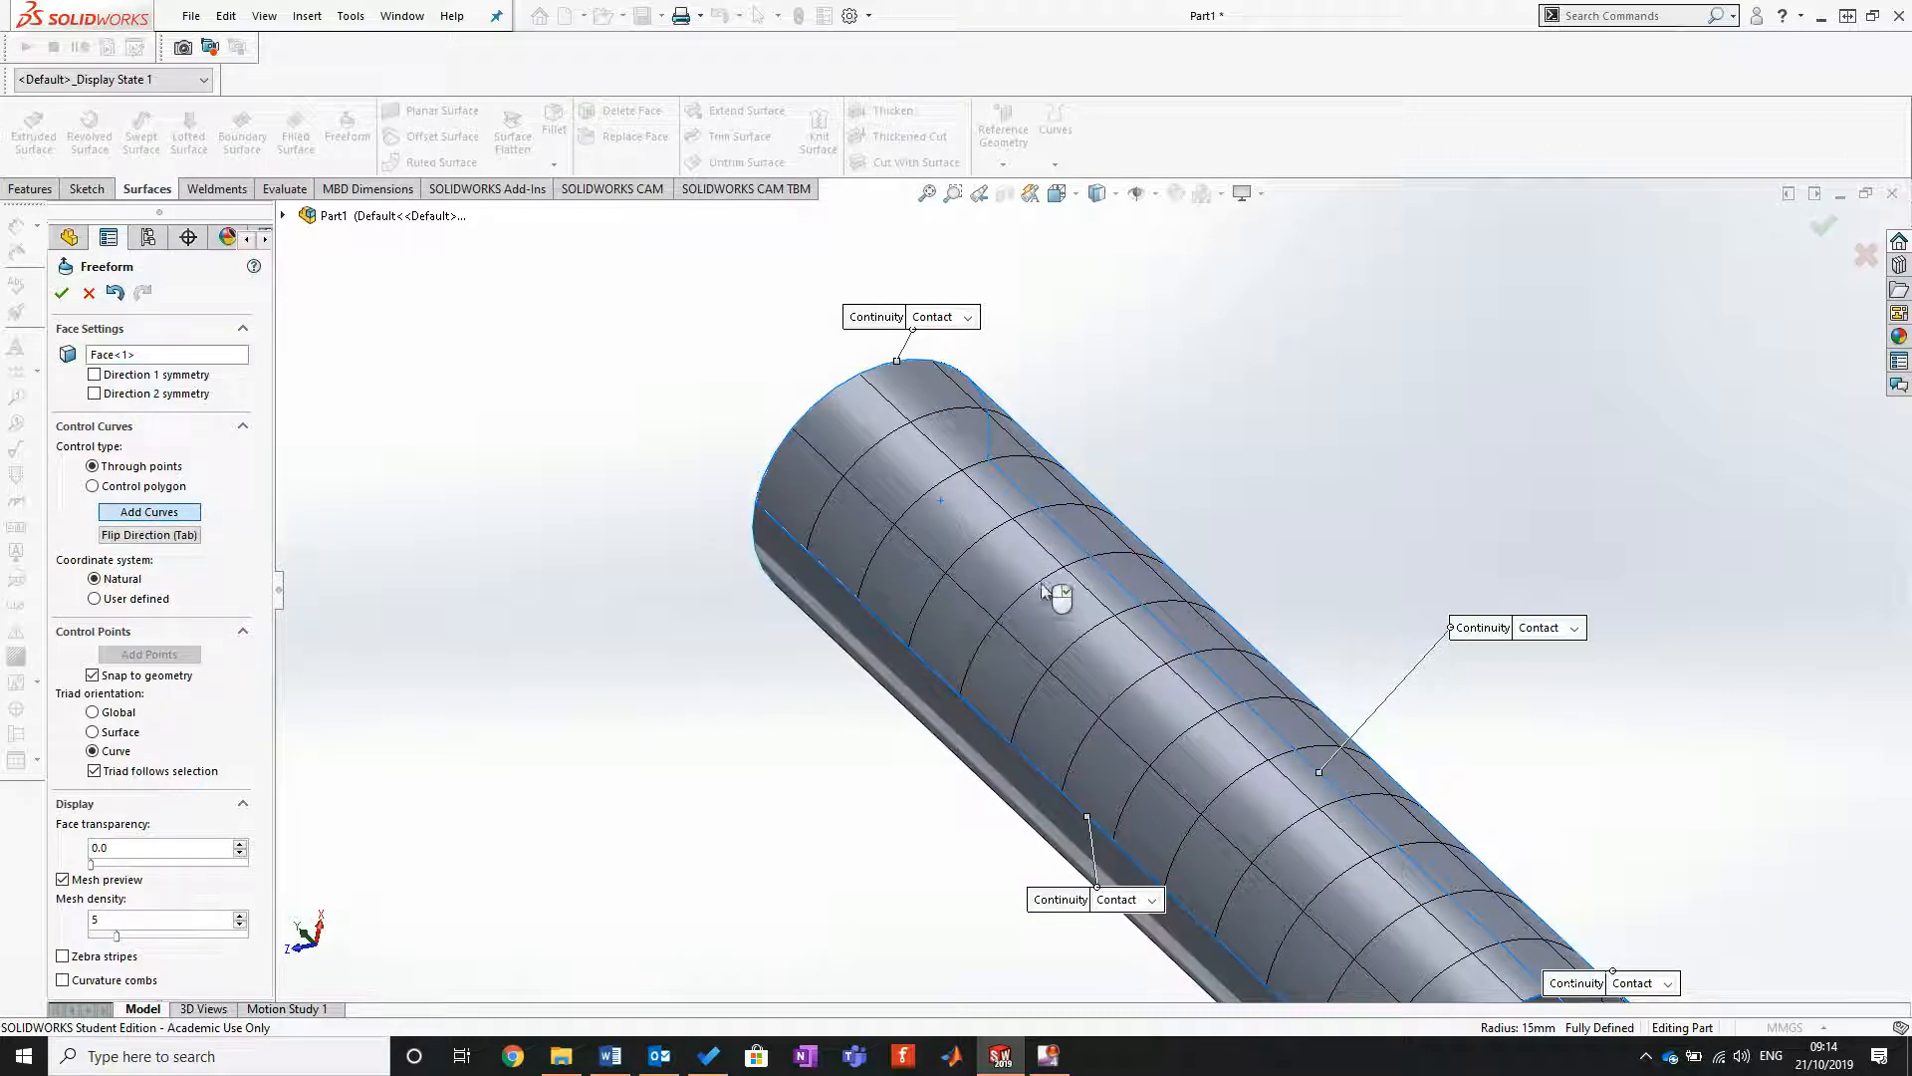
click(1088, 542)
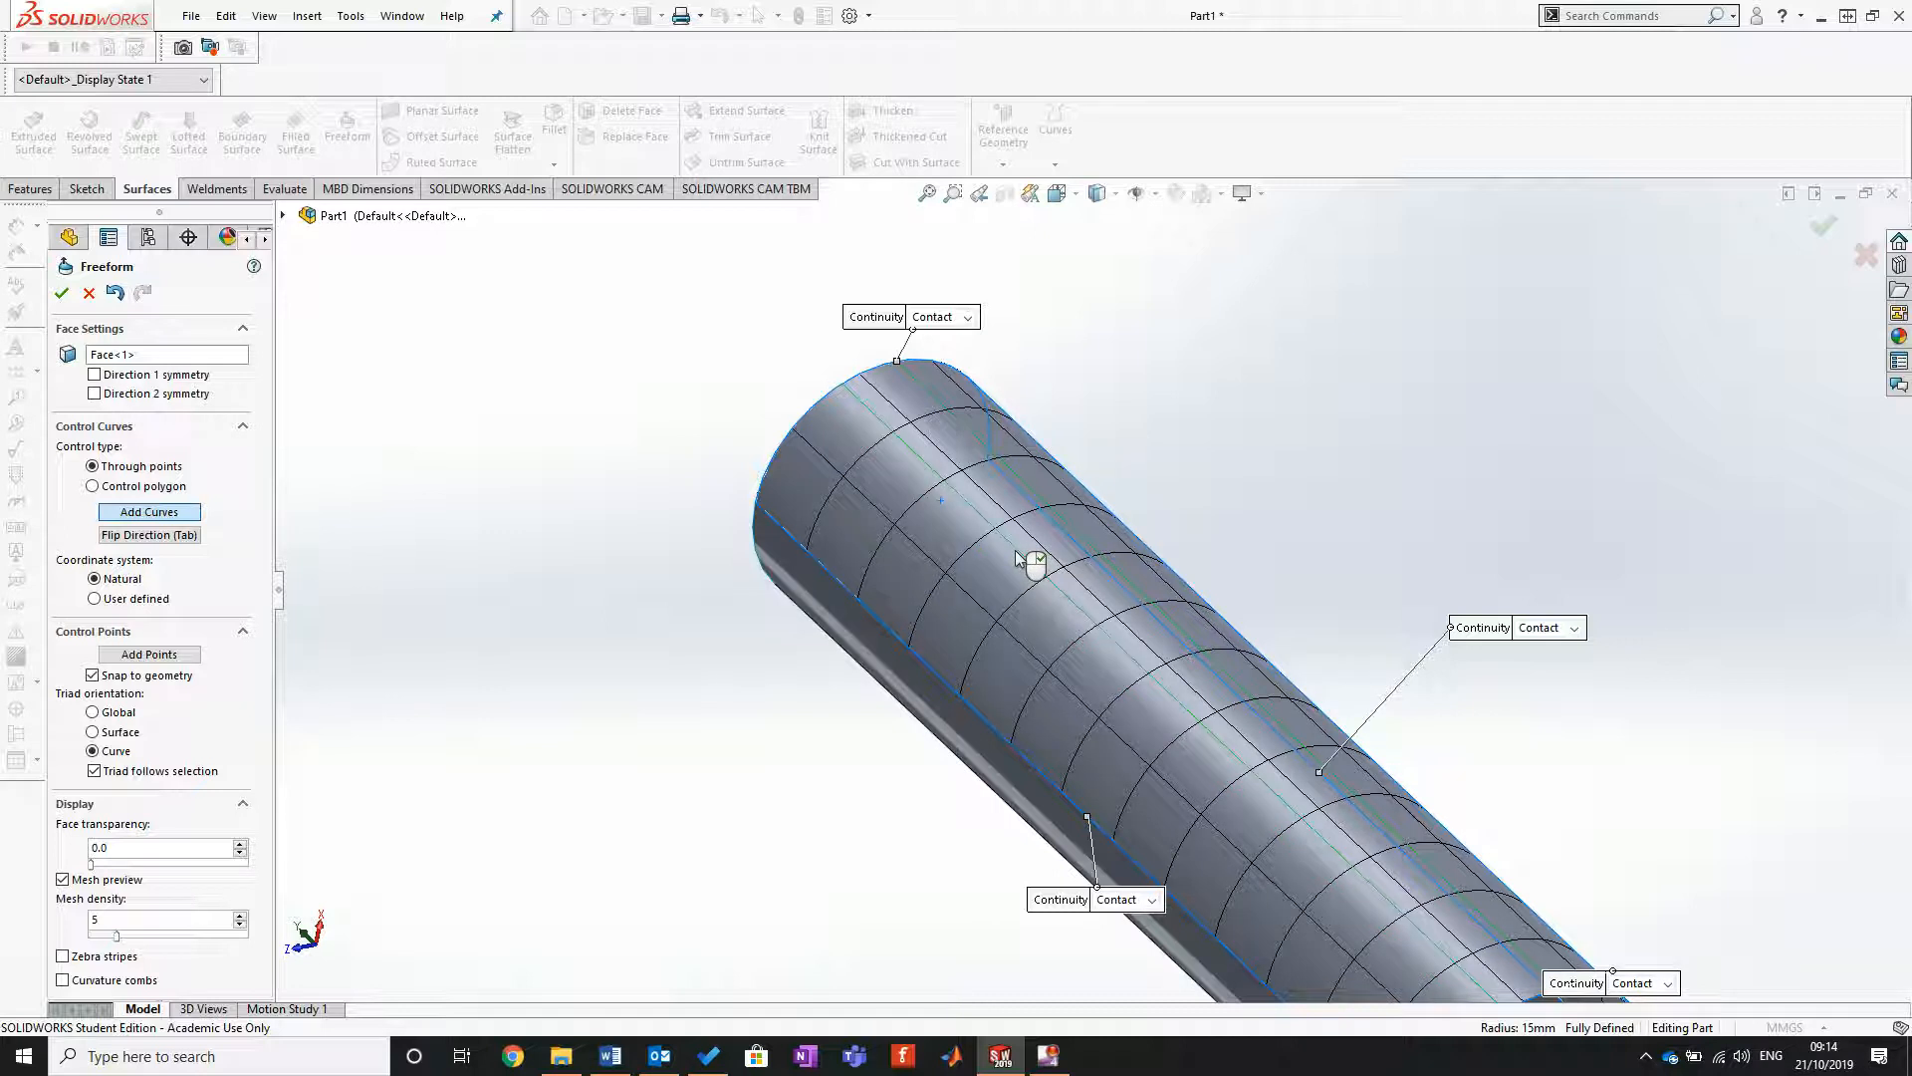
Step: In a side view of the cylinder, add six control points on the control curve, spaced out near the upper end
click(1057, 192)
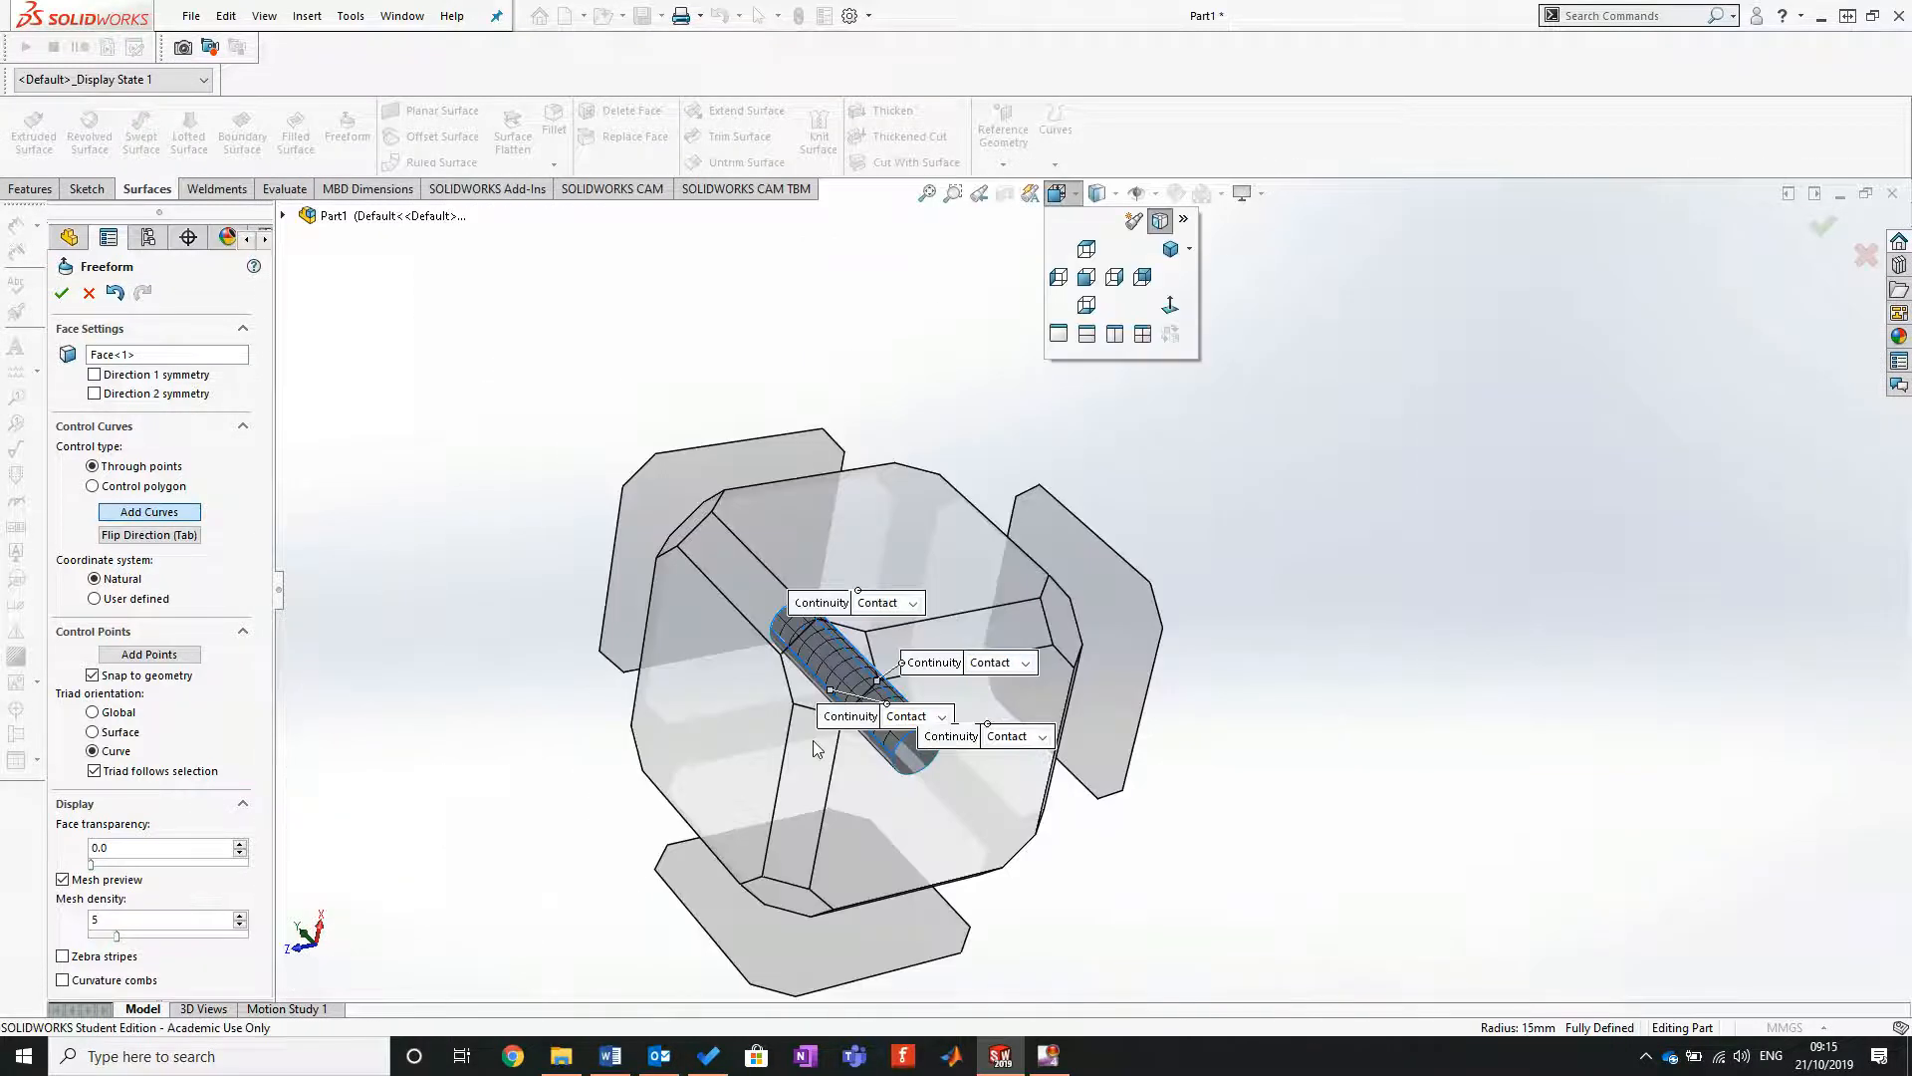
click(763, 731)
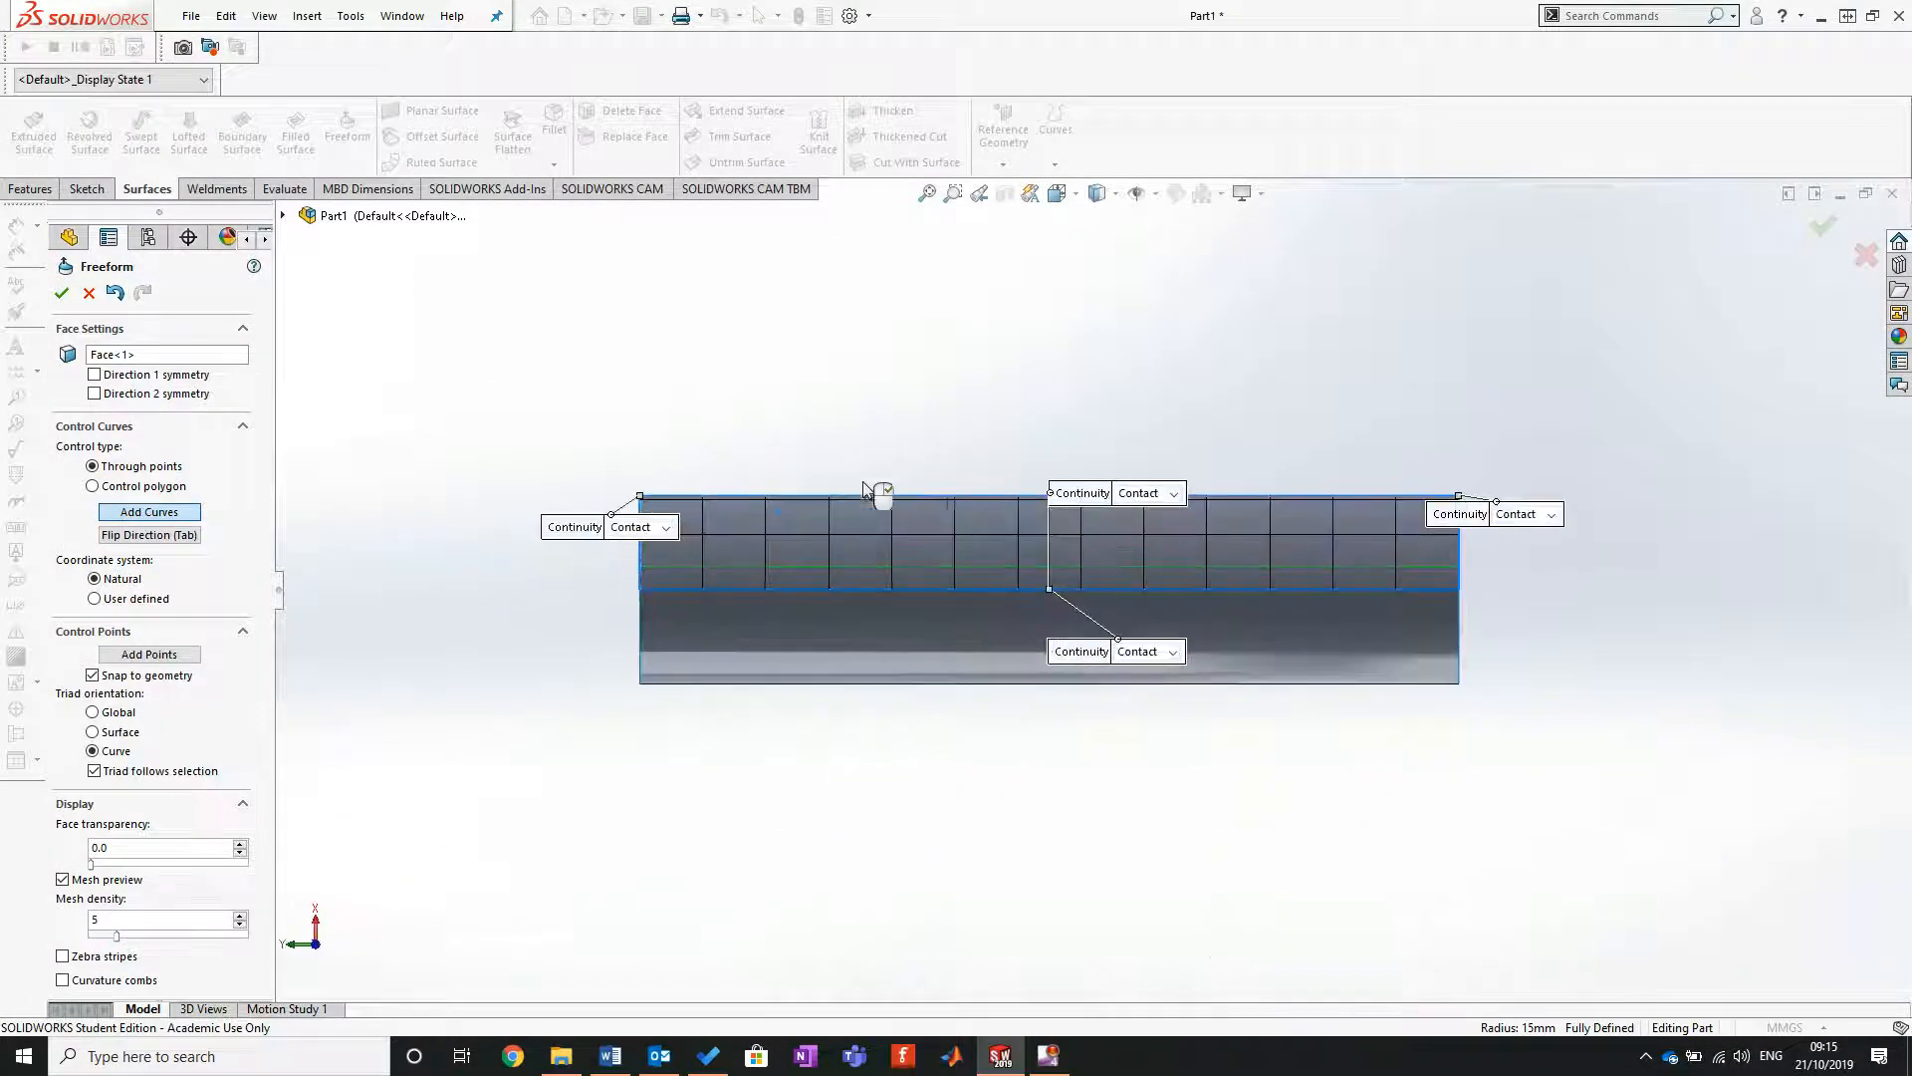
scroll(770, 493, down, 3)
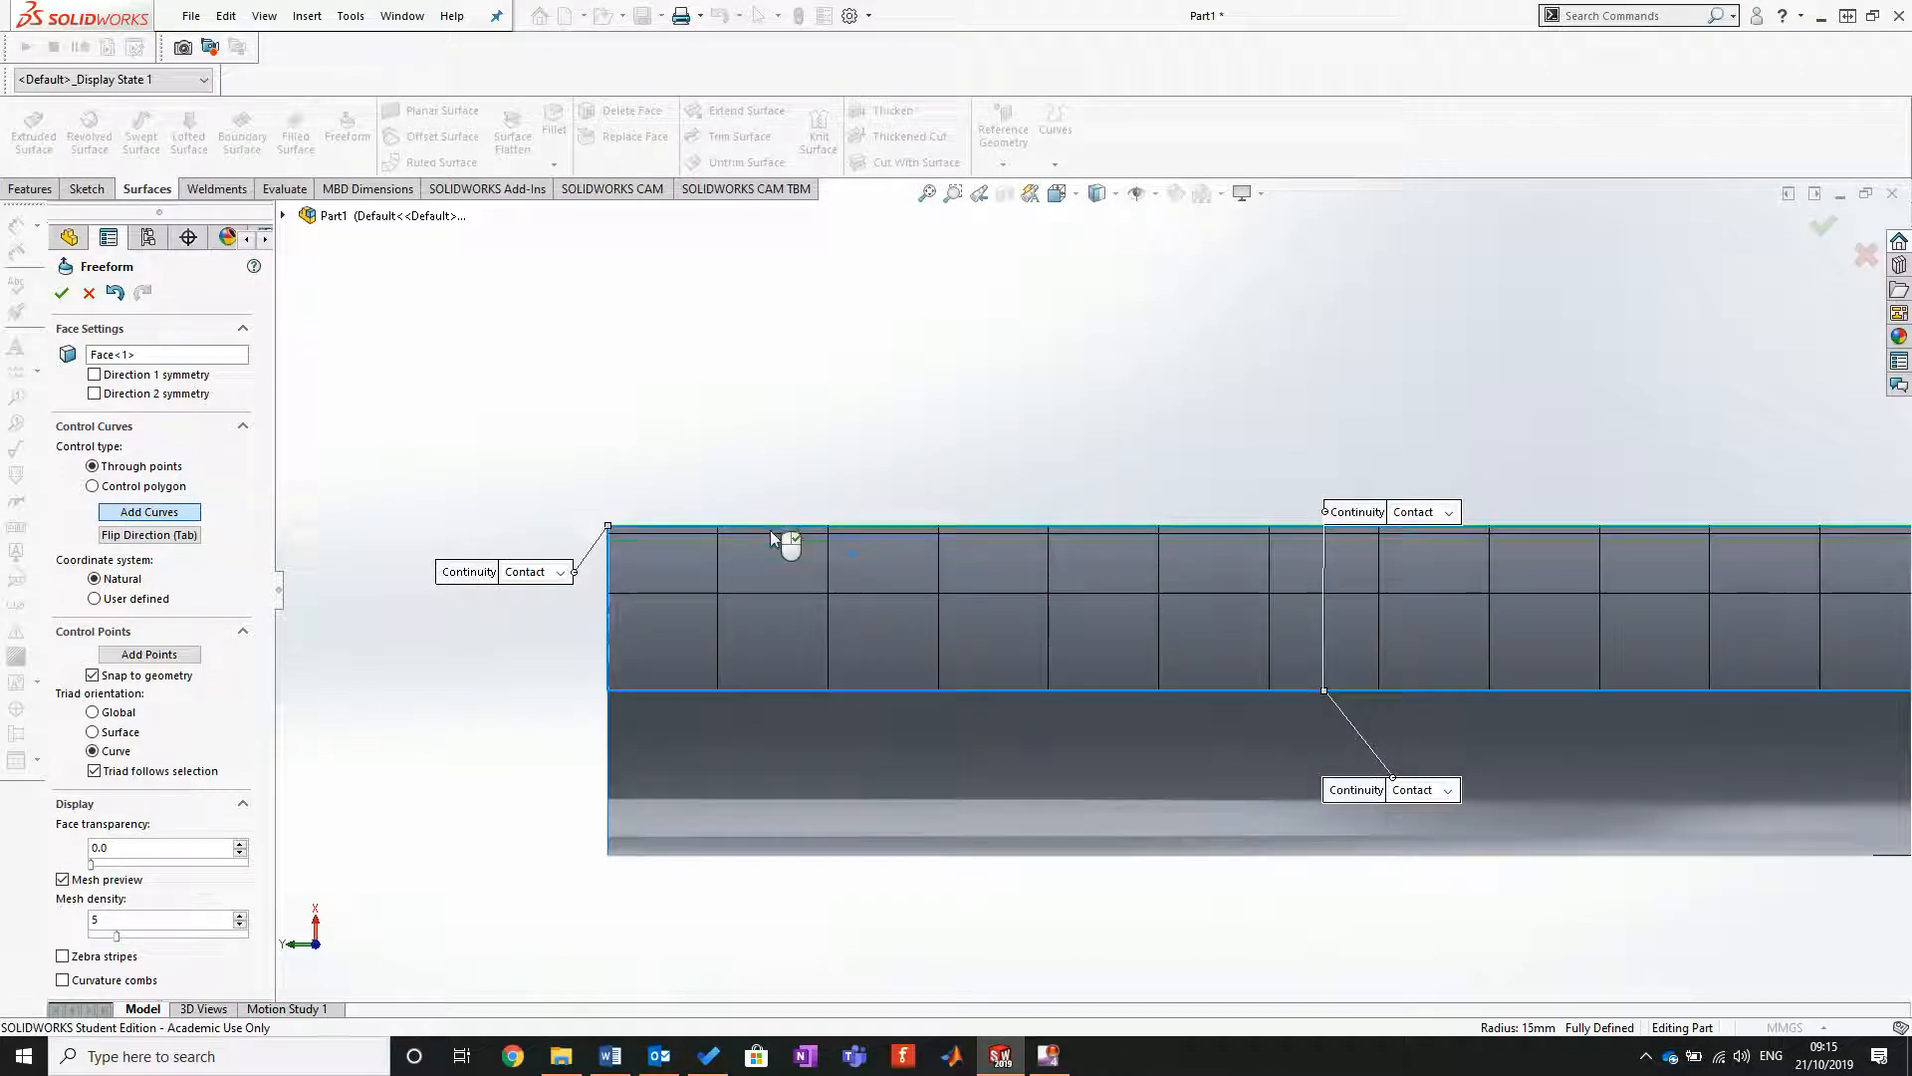
right_click(770, 536)
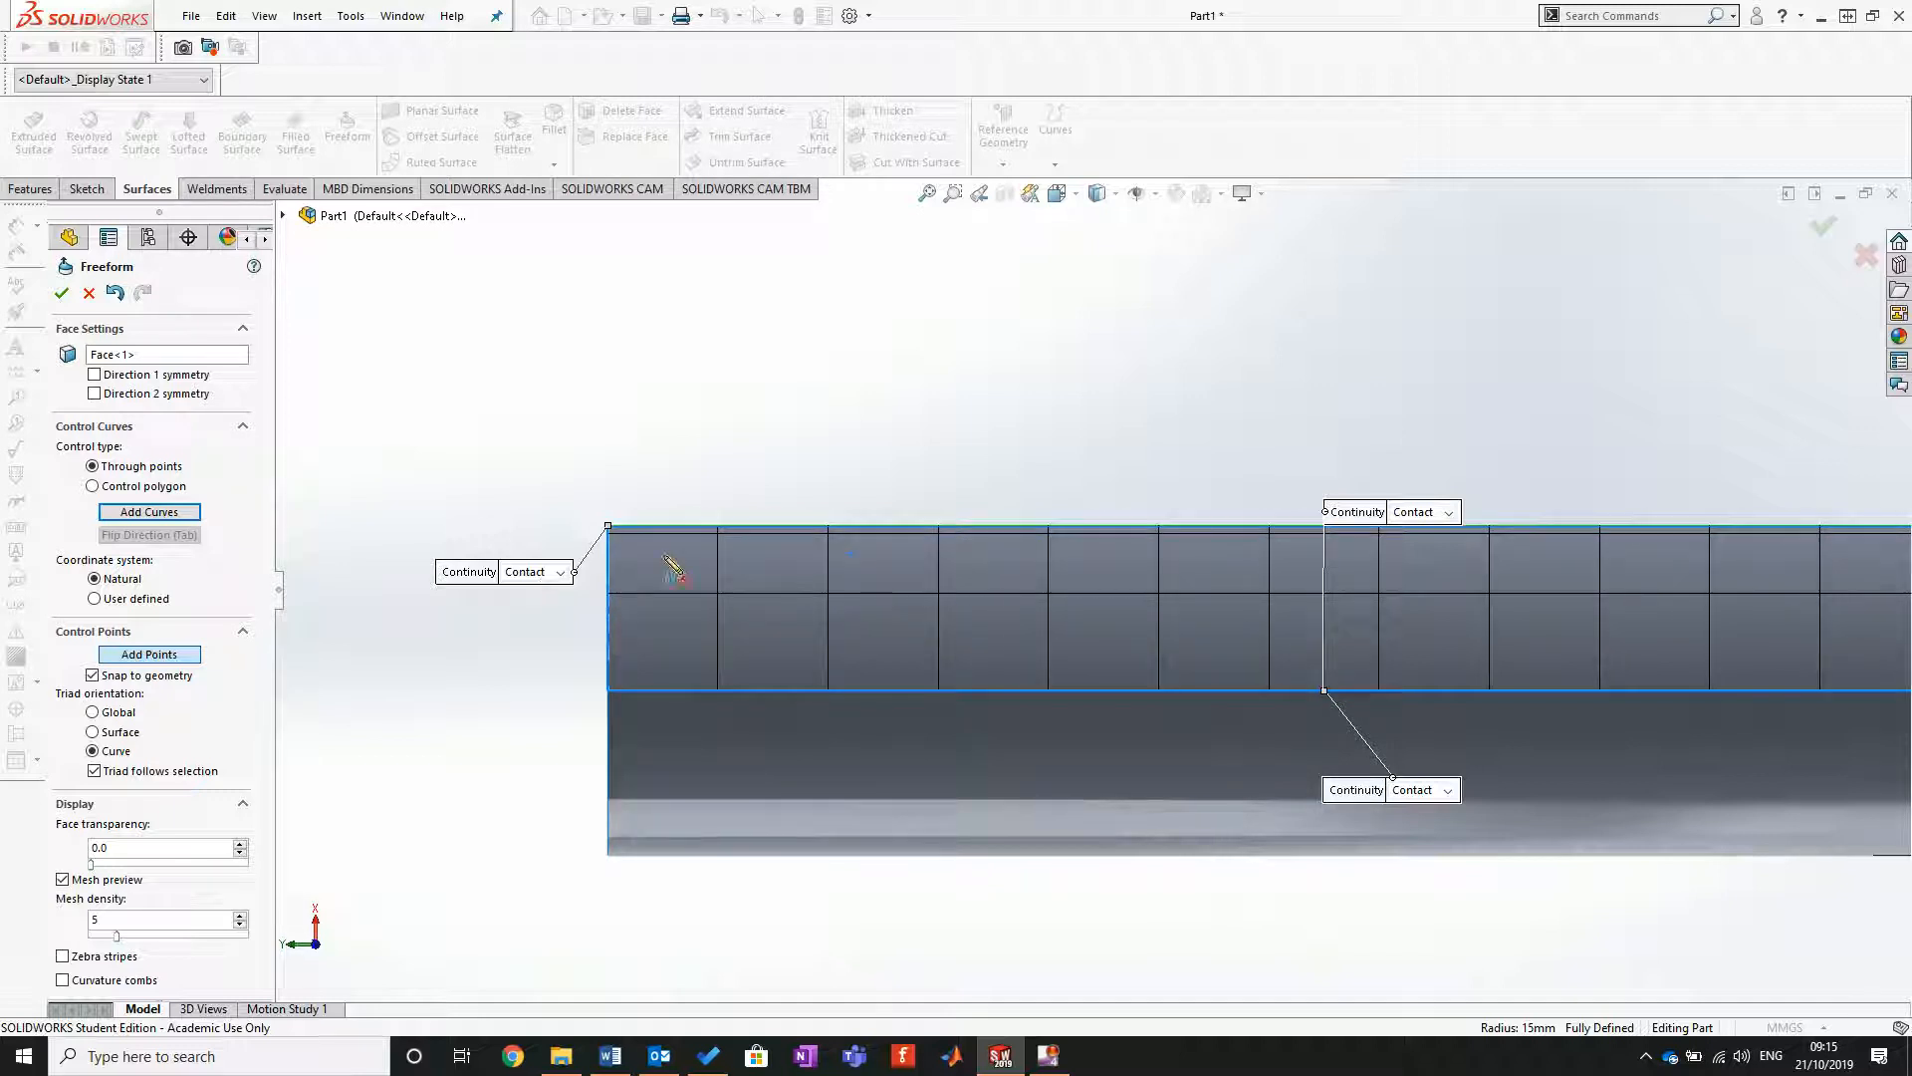
click(651, 526)
click(727, 528)
click(795, 528)
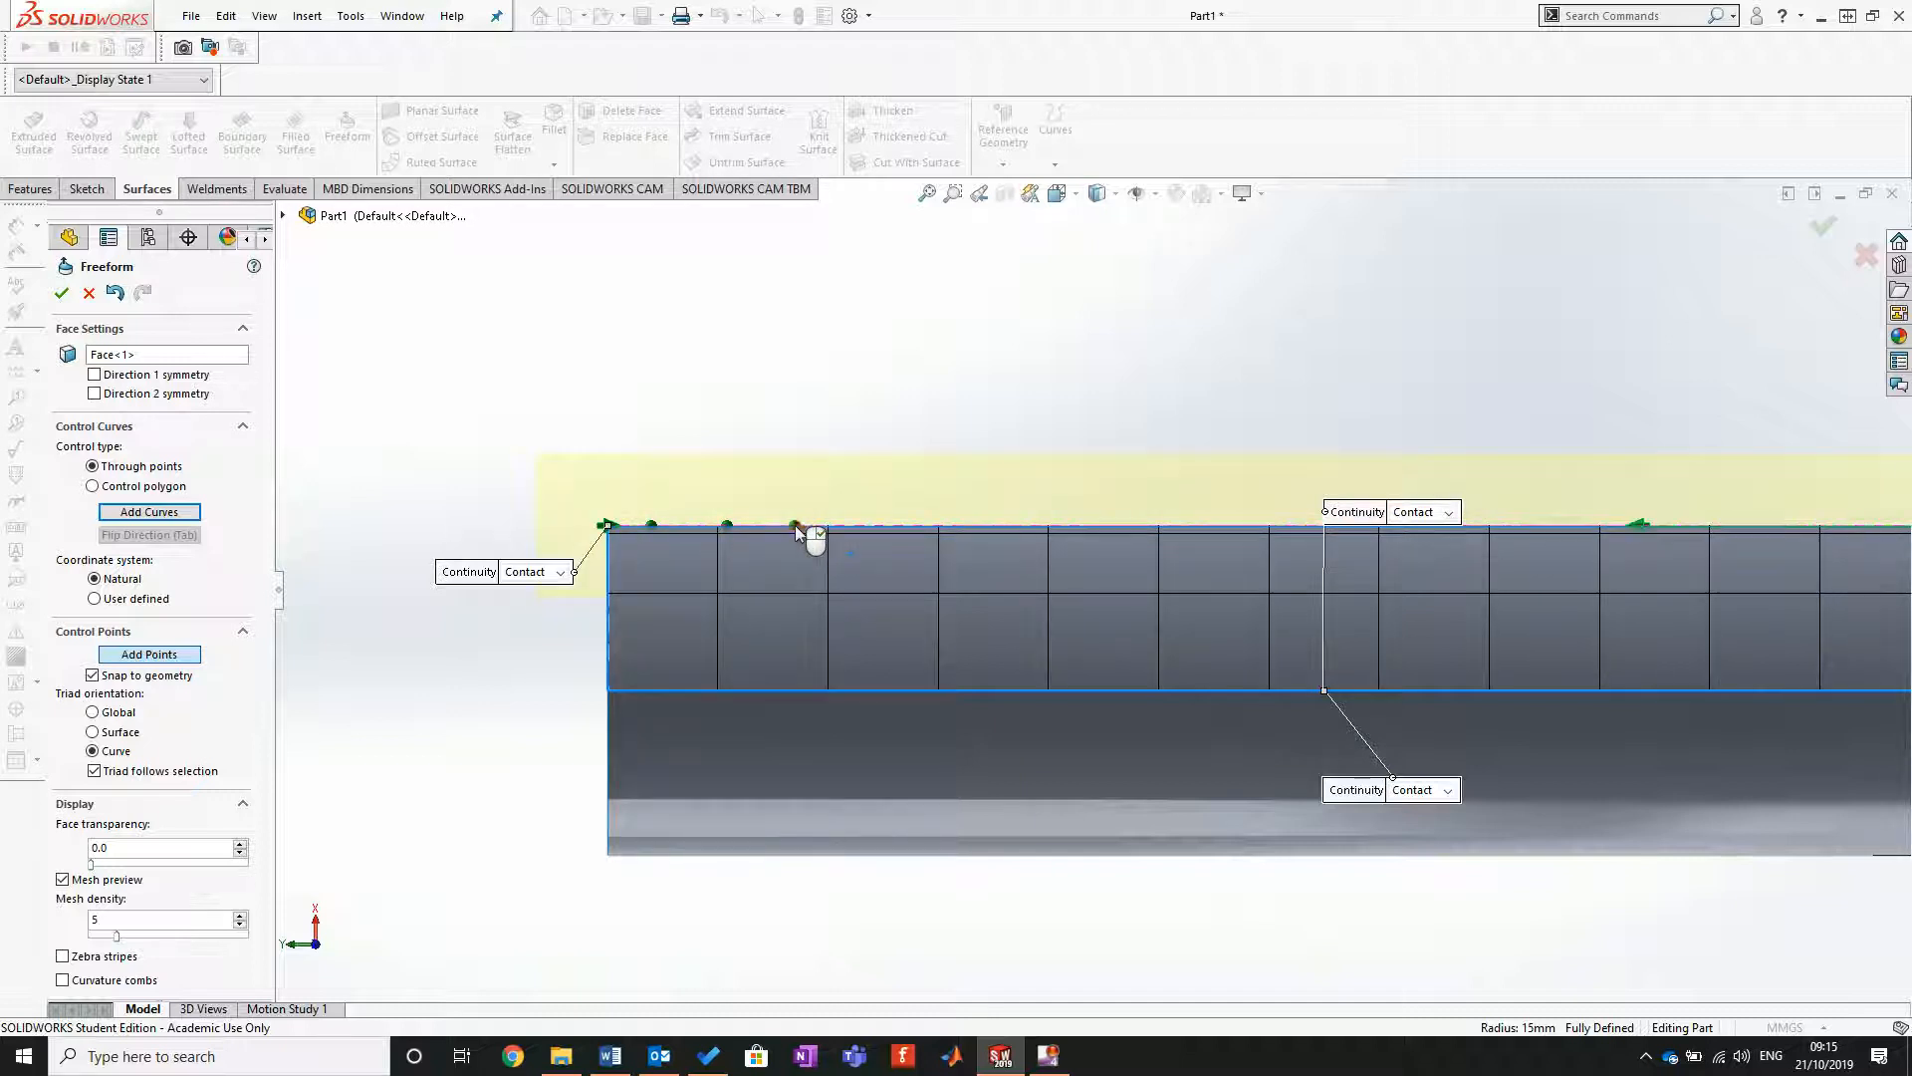
click(858, 527)
click(921, 527)
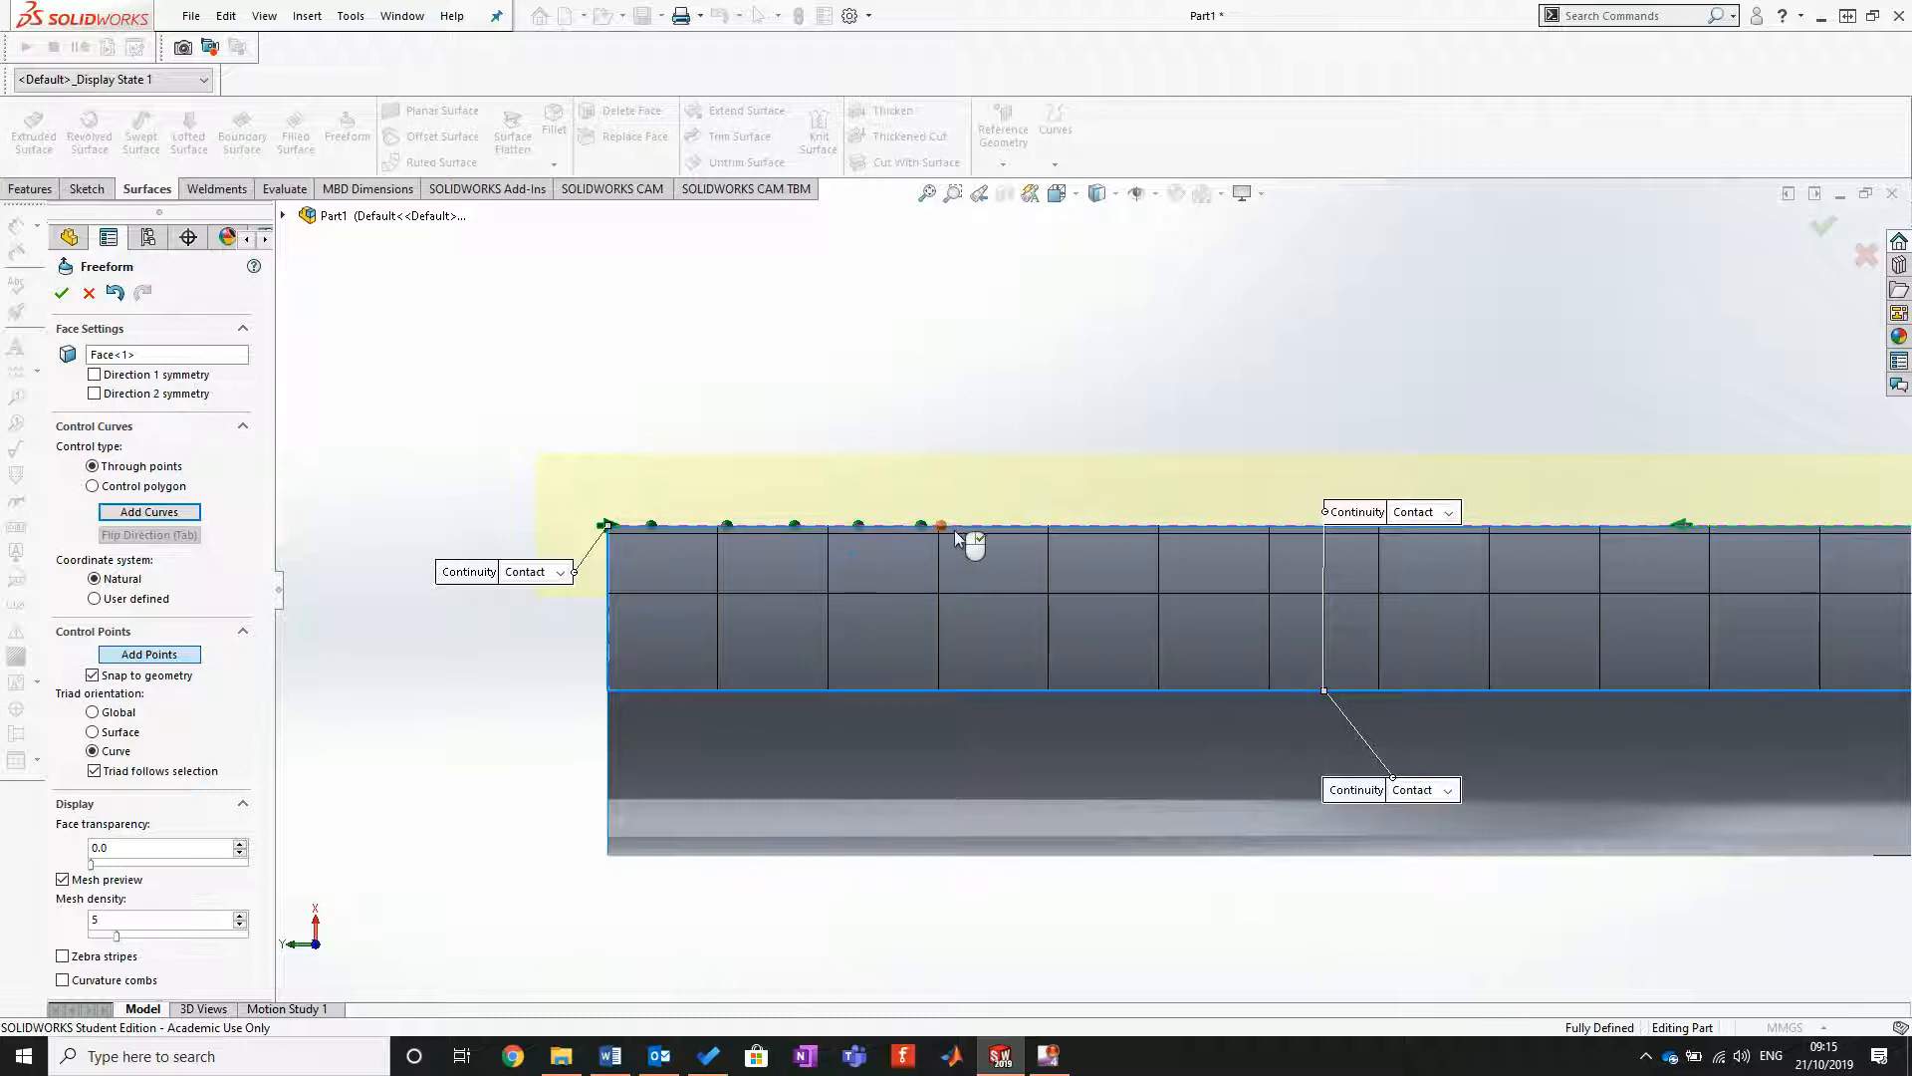
click(968, 528)
Step: Add two more control points on the curve near the cylinder's lower end and finish placing points
scroll(1544, 598, up, 2)
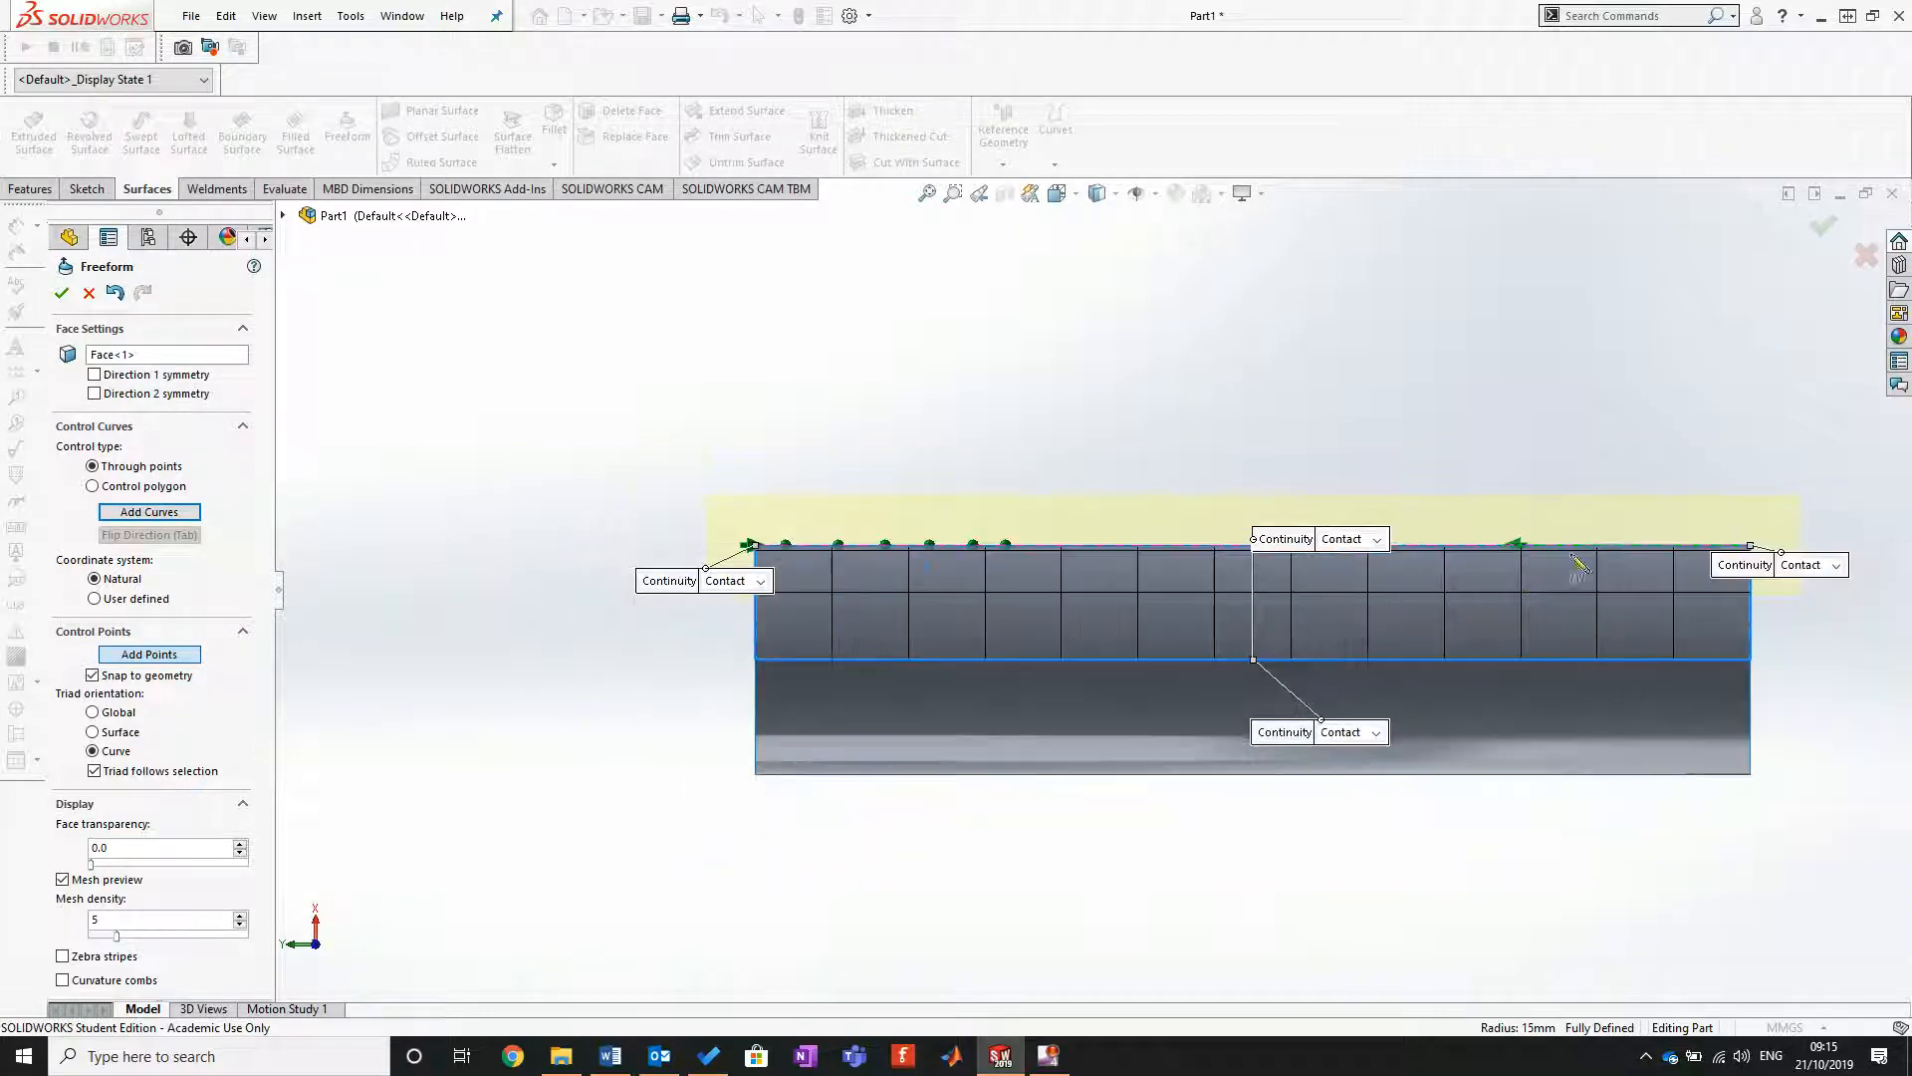
click(1532, 551)
click(1629, 564)
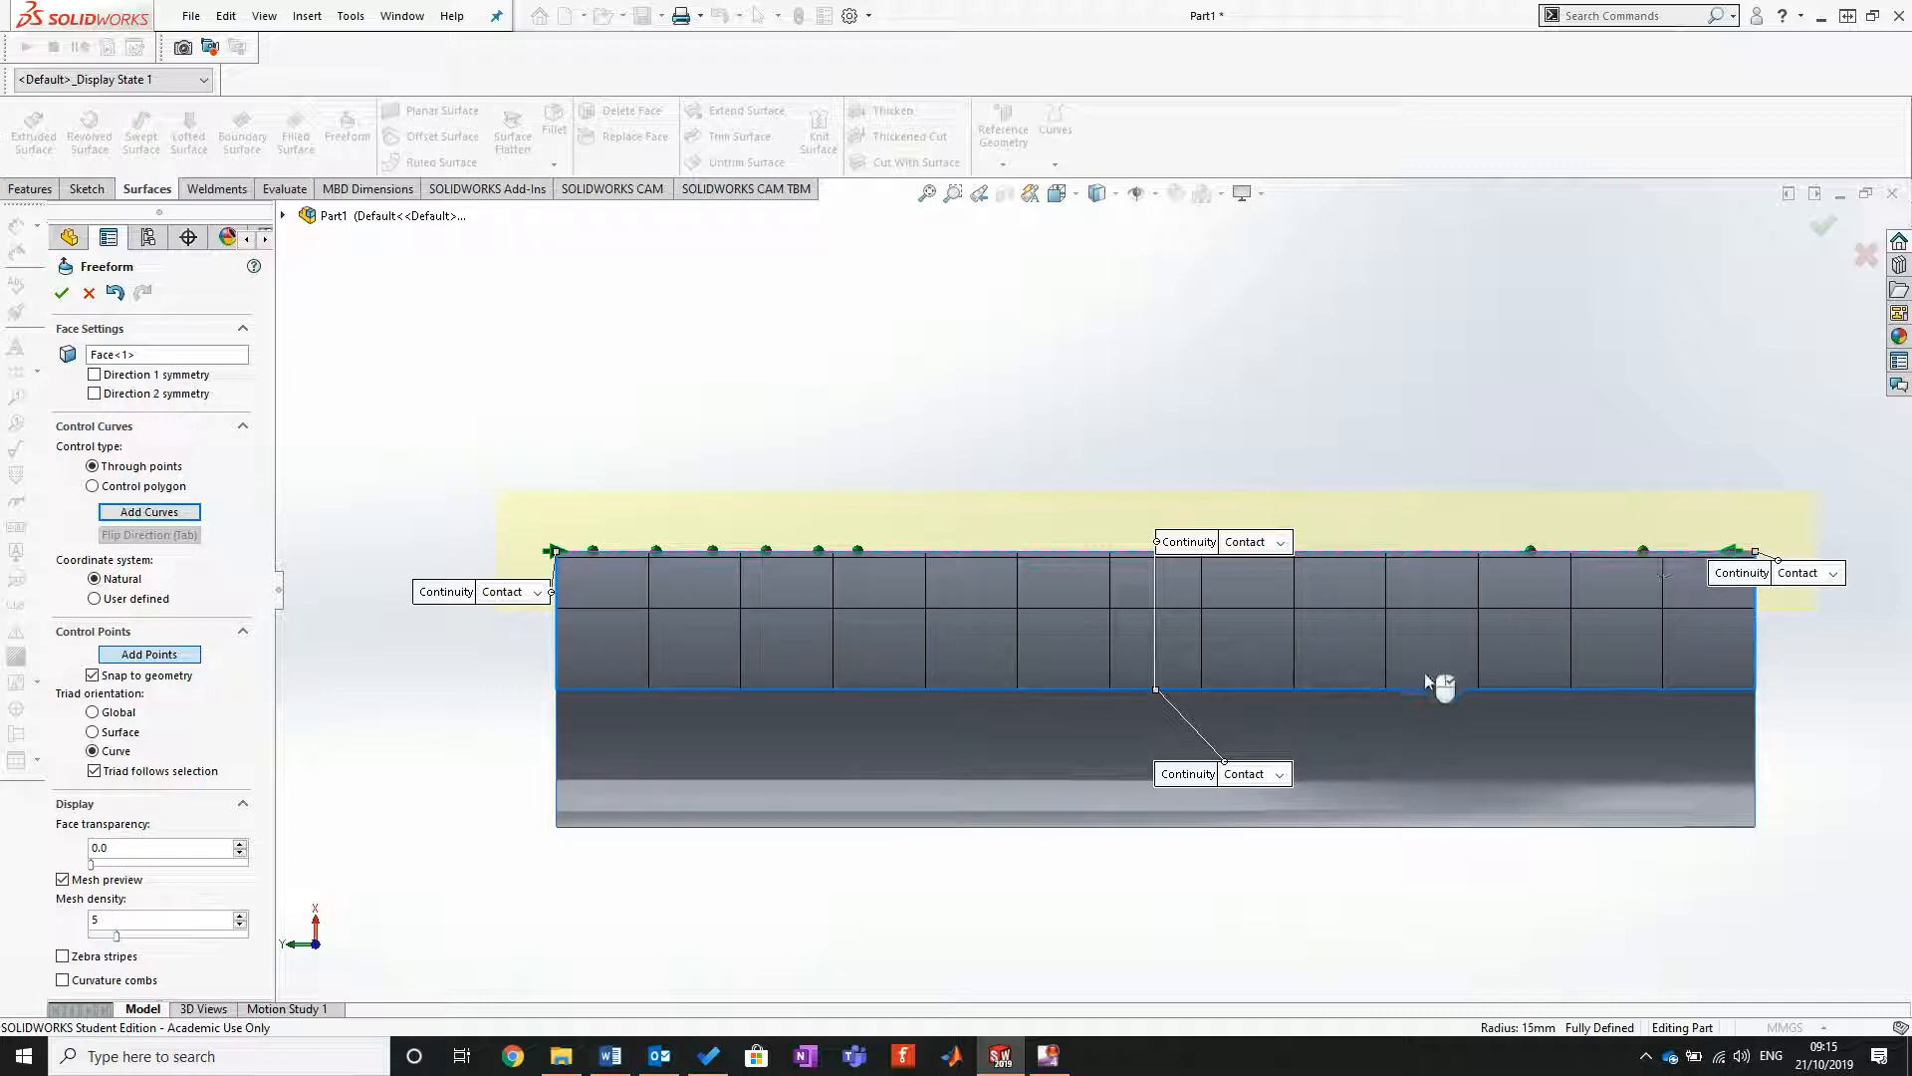
right_click(997, 554)
Step: Pull the two control points nearest the upper end outward to form a rounded bump, the first by about 8 mm
scroll(714, 543, down, 2)
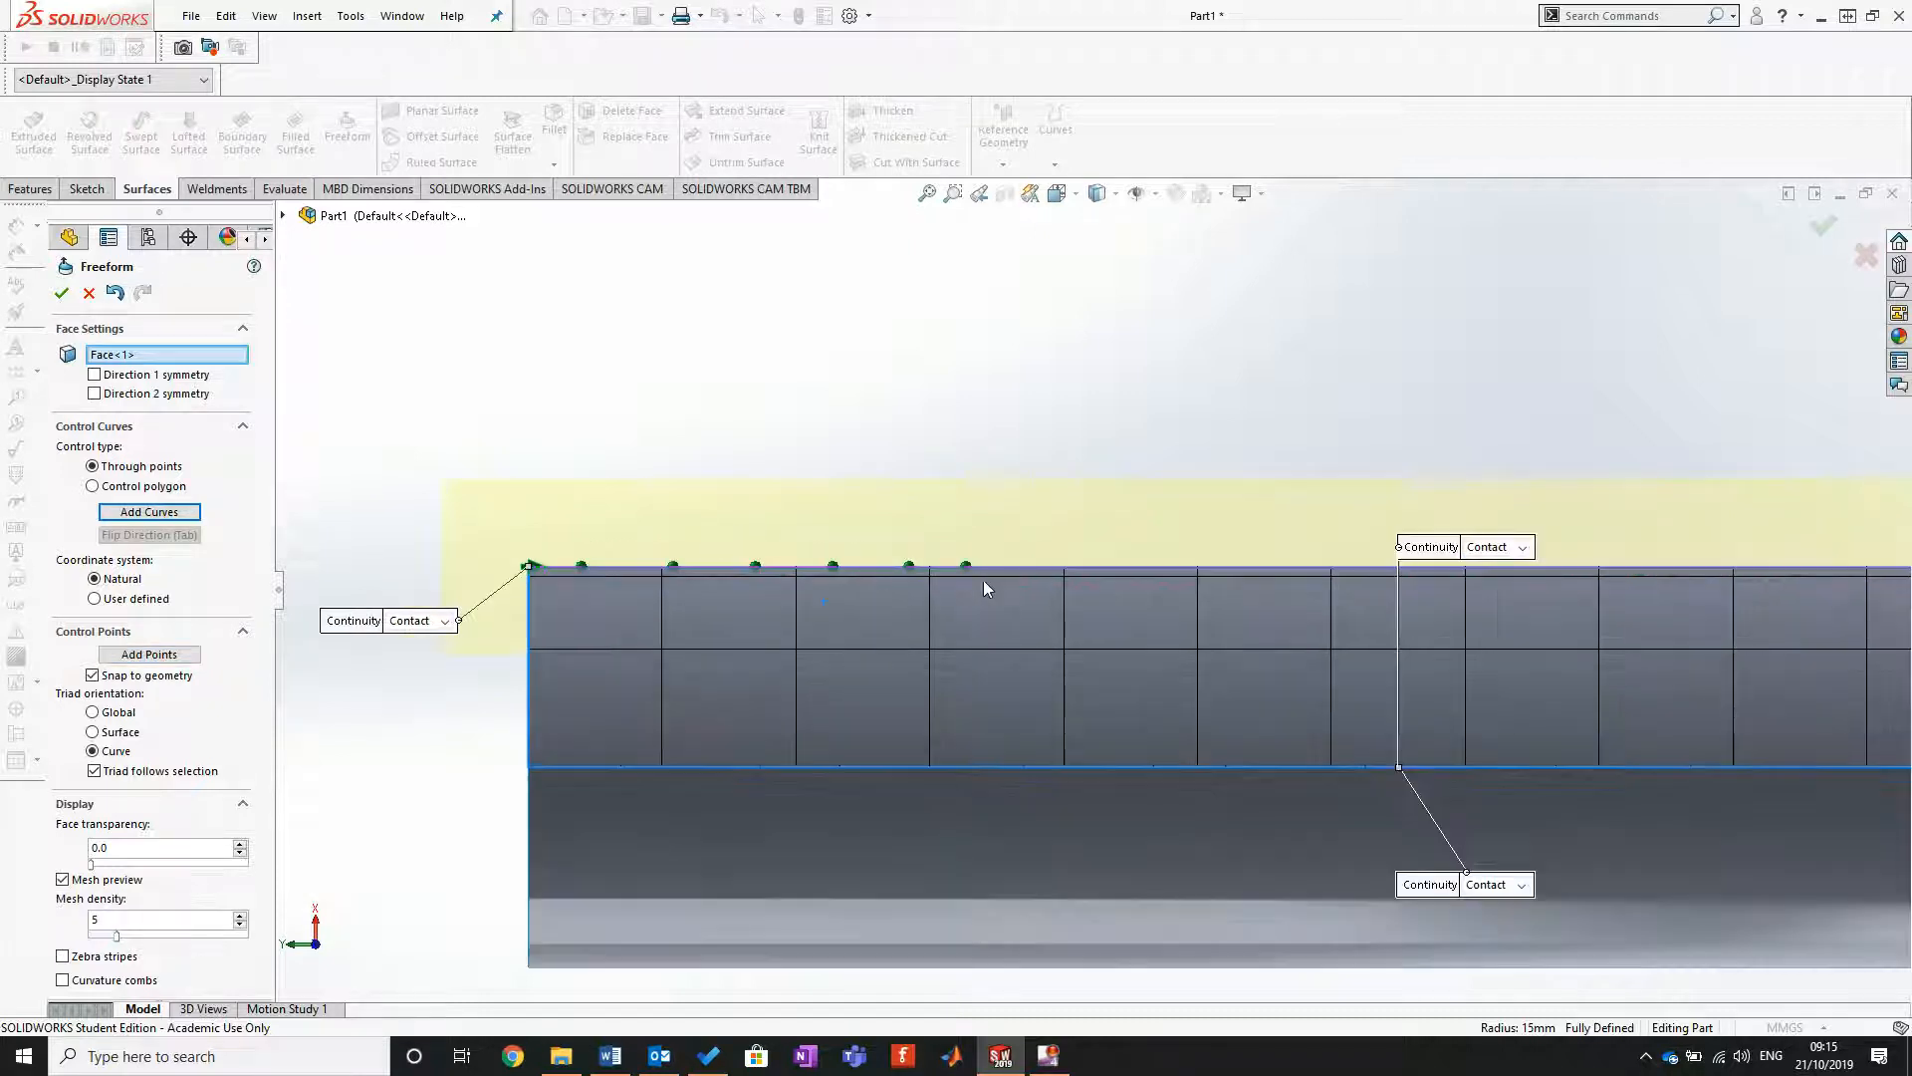
scroll(984, 588, up, 2)
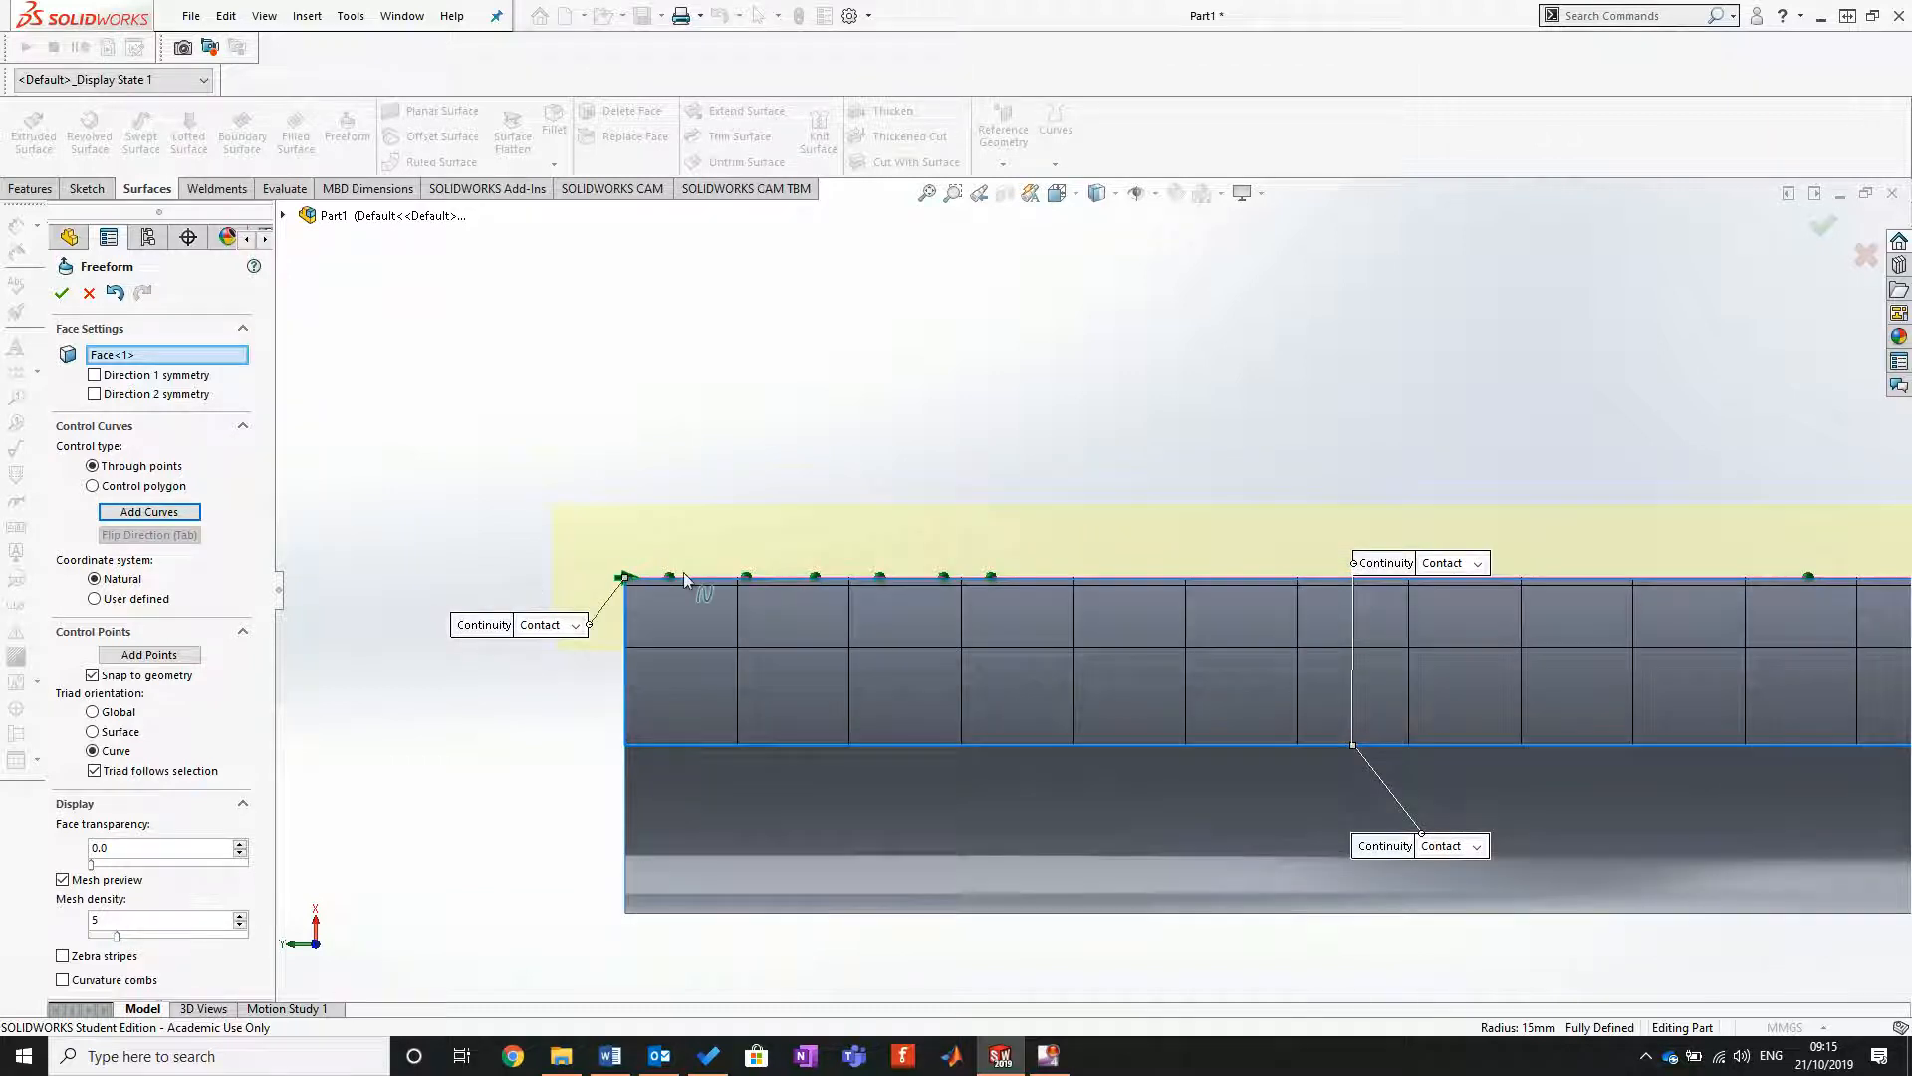
drag(671, 580, 675, 491)
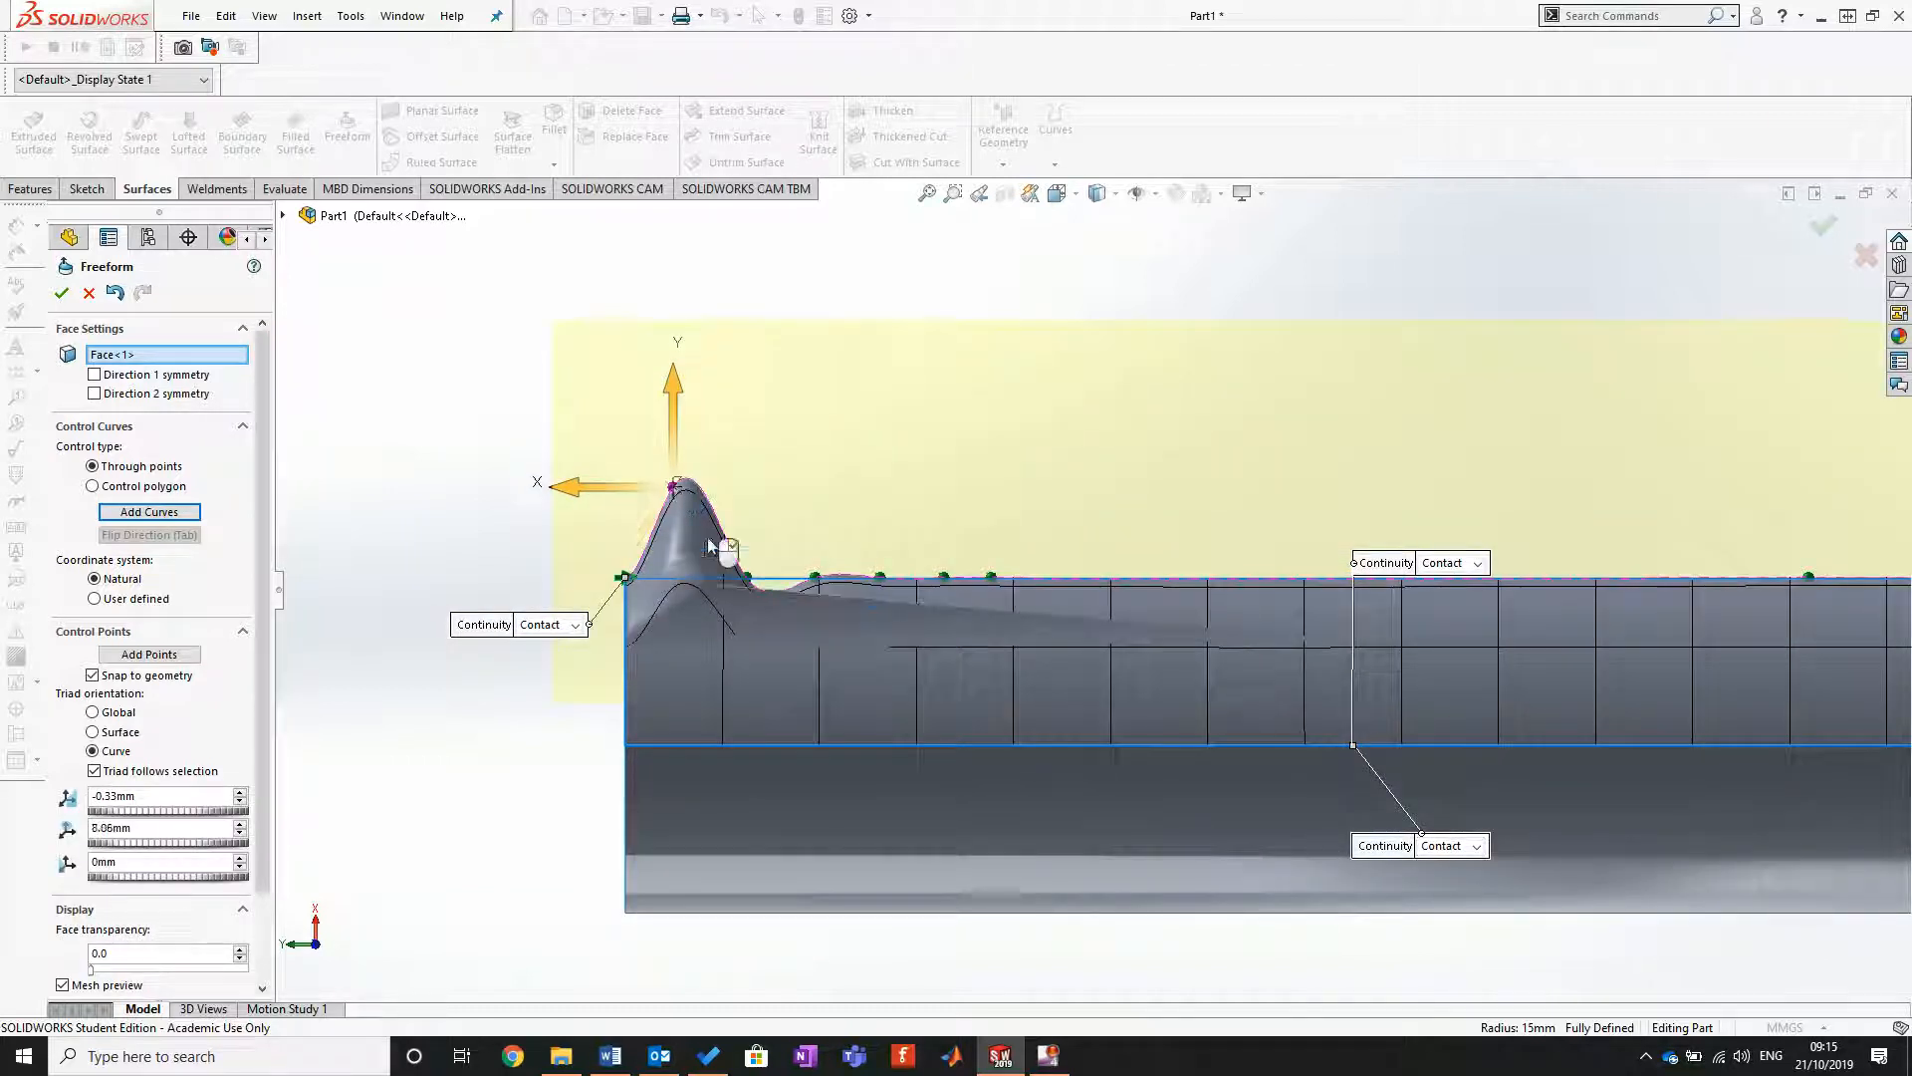
drag(747, 576, 744, 495)
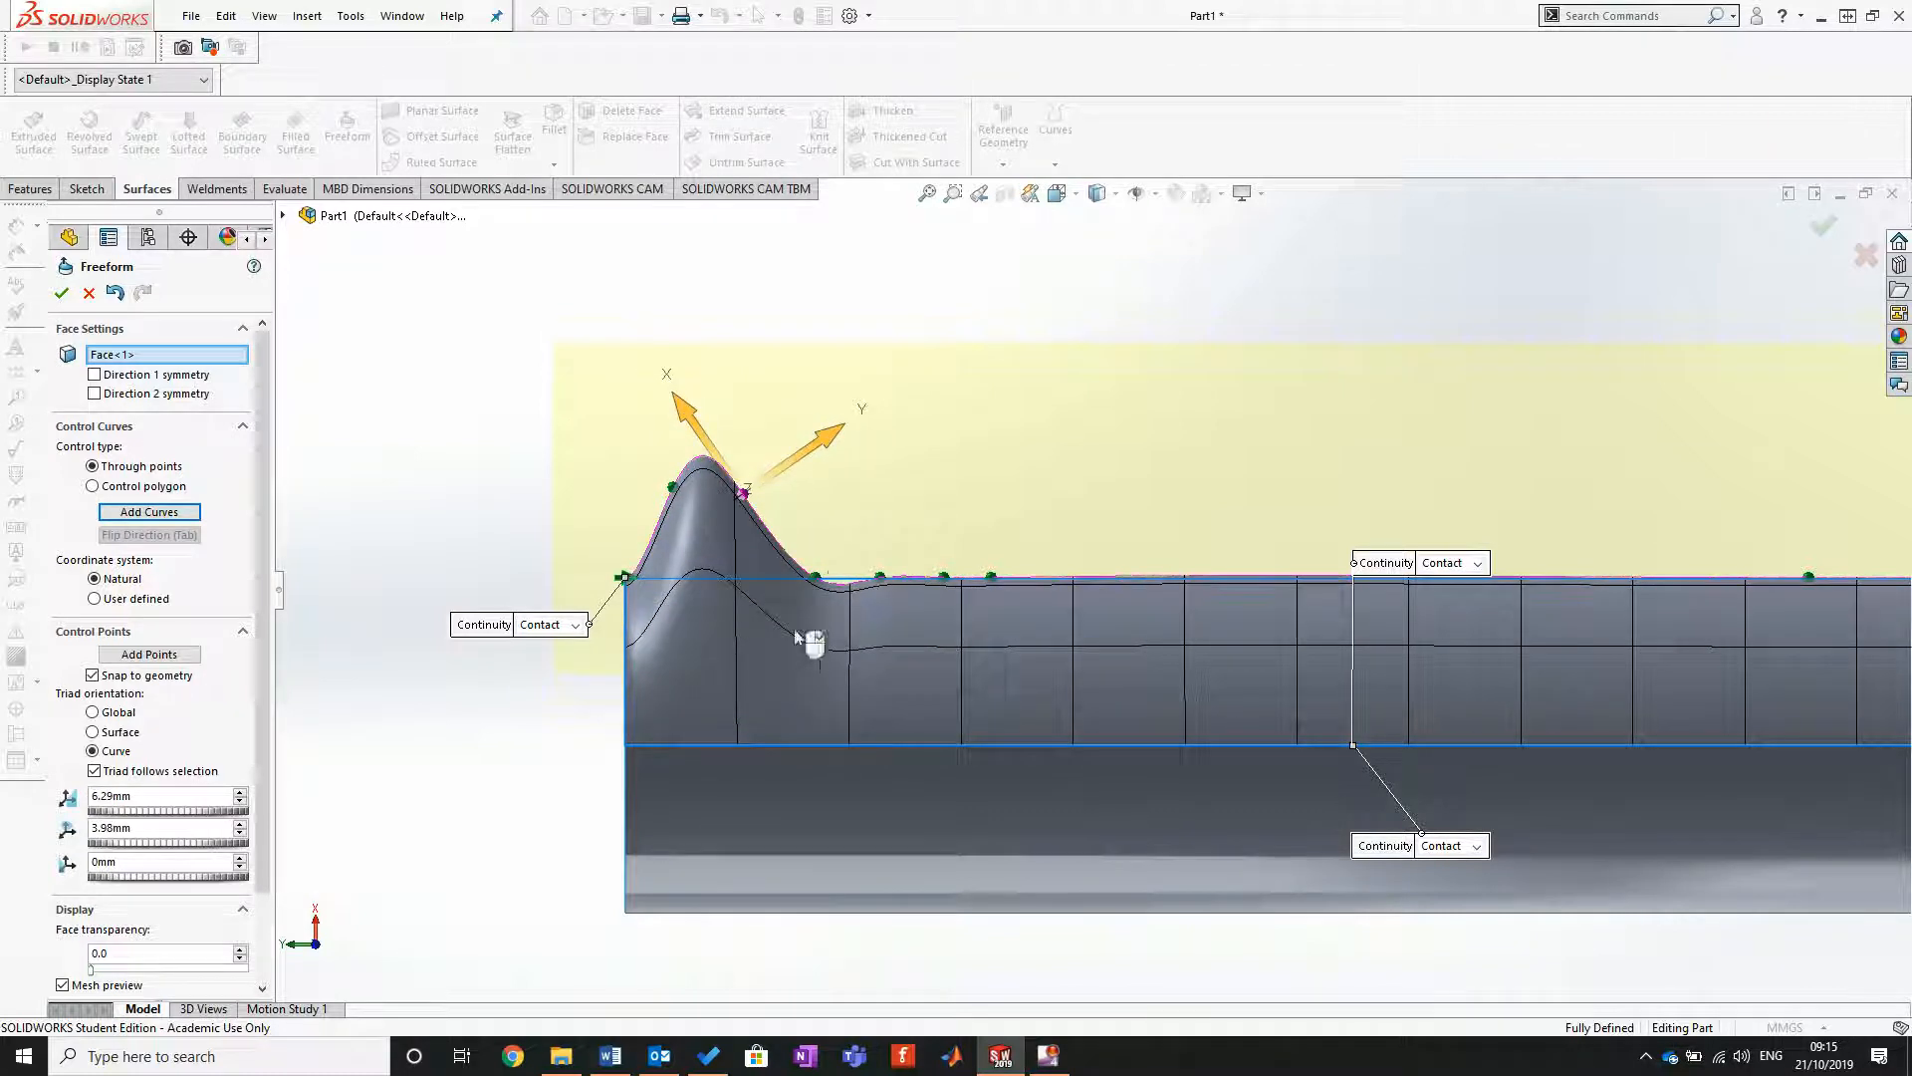
Step: Pull the next four control points outward to shape a second, lower bump that slopes gently toward the middle of the cylinder
drag(817, 579, 879, 497)
drag(944, 578, 943, 534)
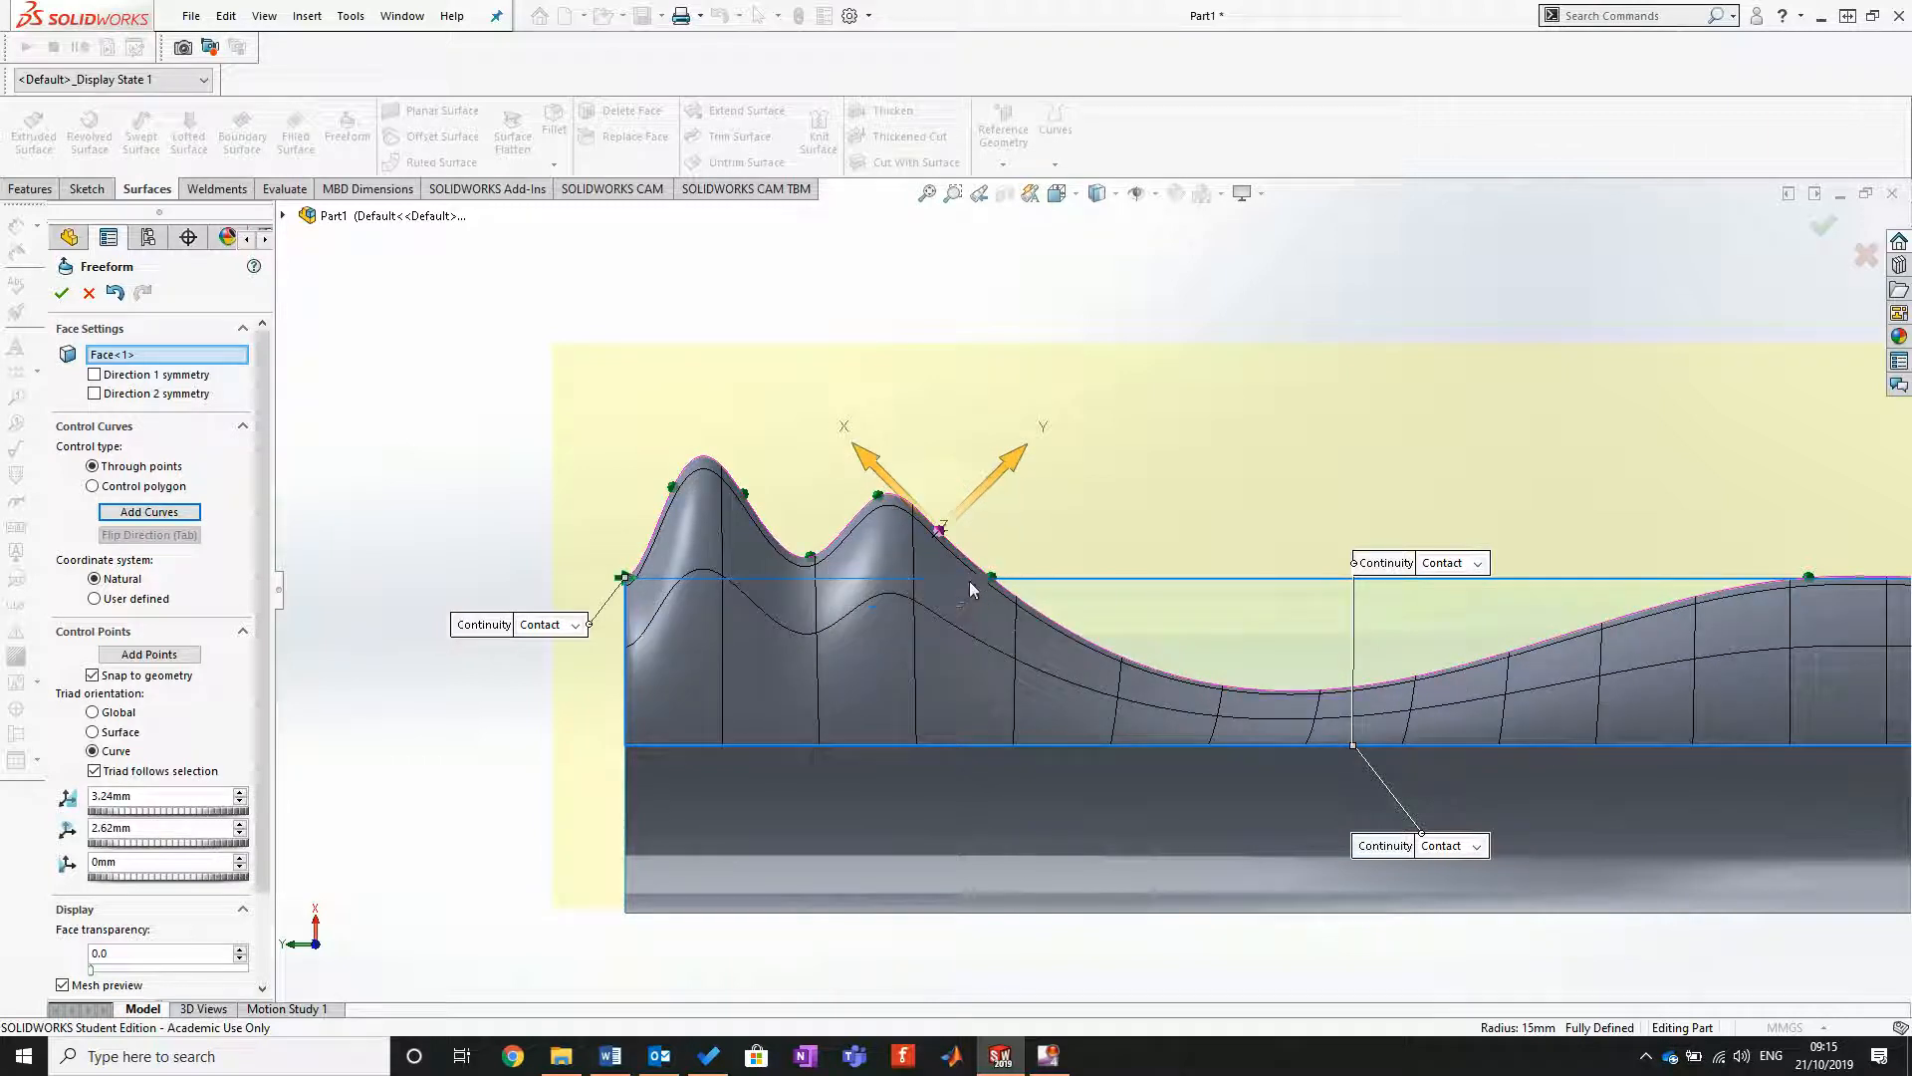
mouse_move(993, 577)
mouse_down()
mouse_move(1034, 551)
mouse_move(991, 554)
mouse_up()
Step: Pull the inner control point near the lower end outward and toward that end, forming an overhanging shoulder with offsets of about 6.6 and 11.5 mm
scroll(1213, 732, up, 3)
scroll(1693, 595, down, 2)
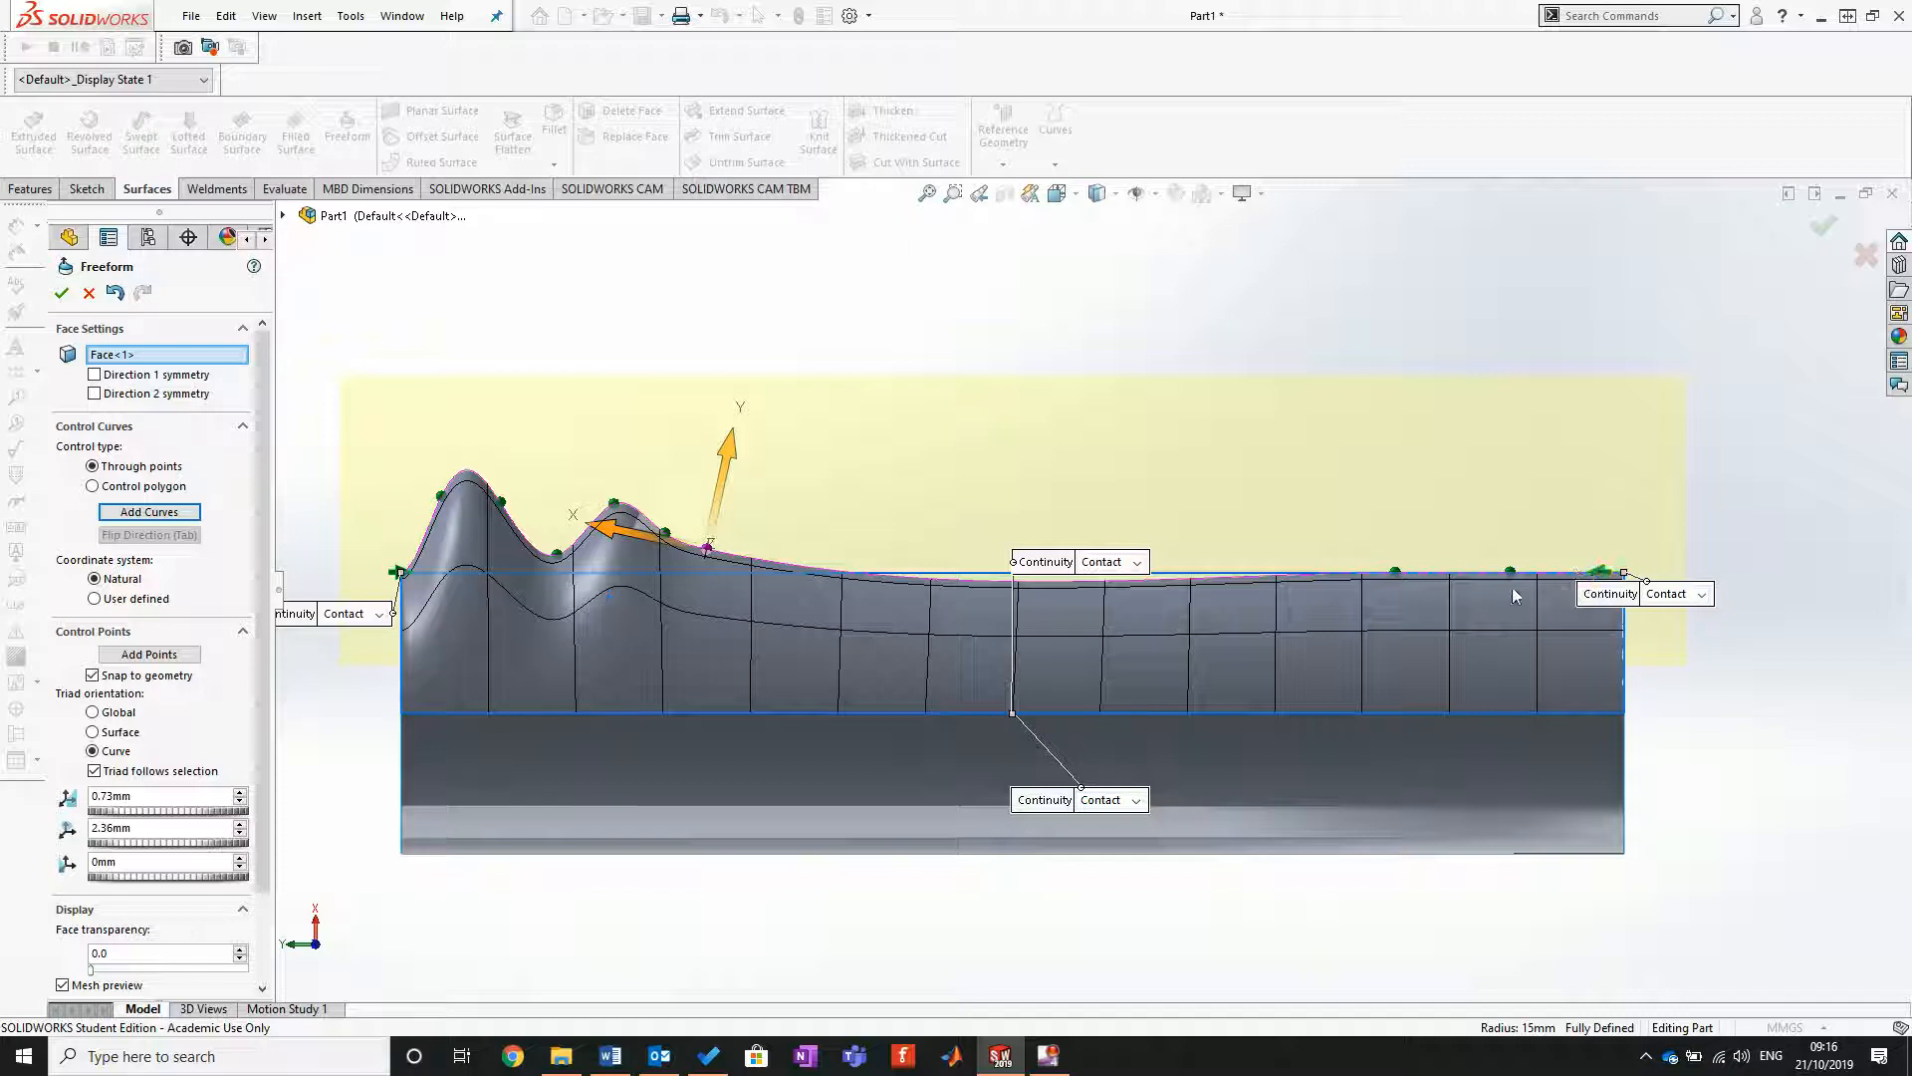
drag(1398, 574, 1501, 530)
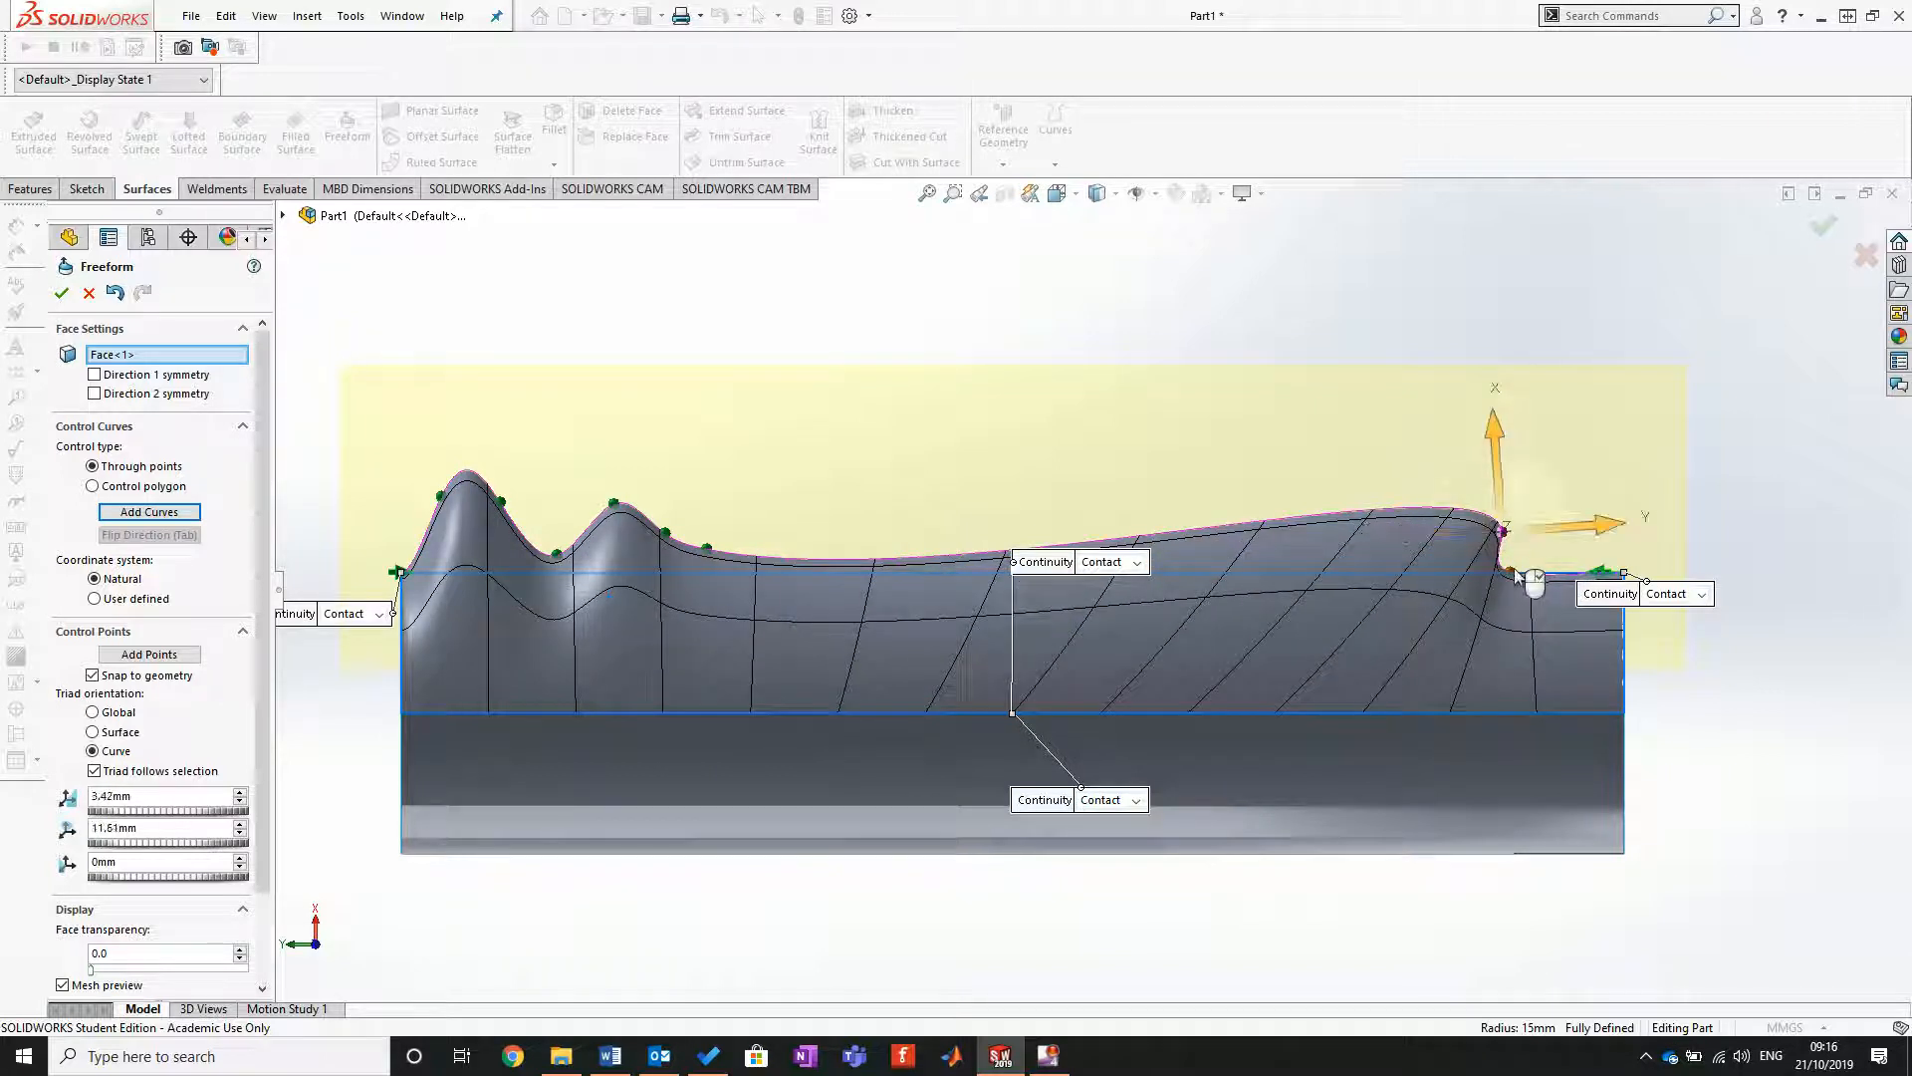
click(1436, 959)
click(1492, 516)
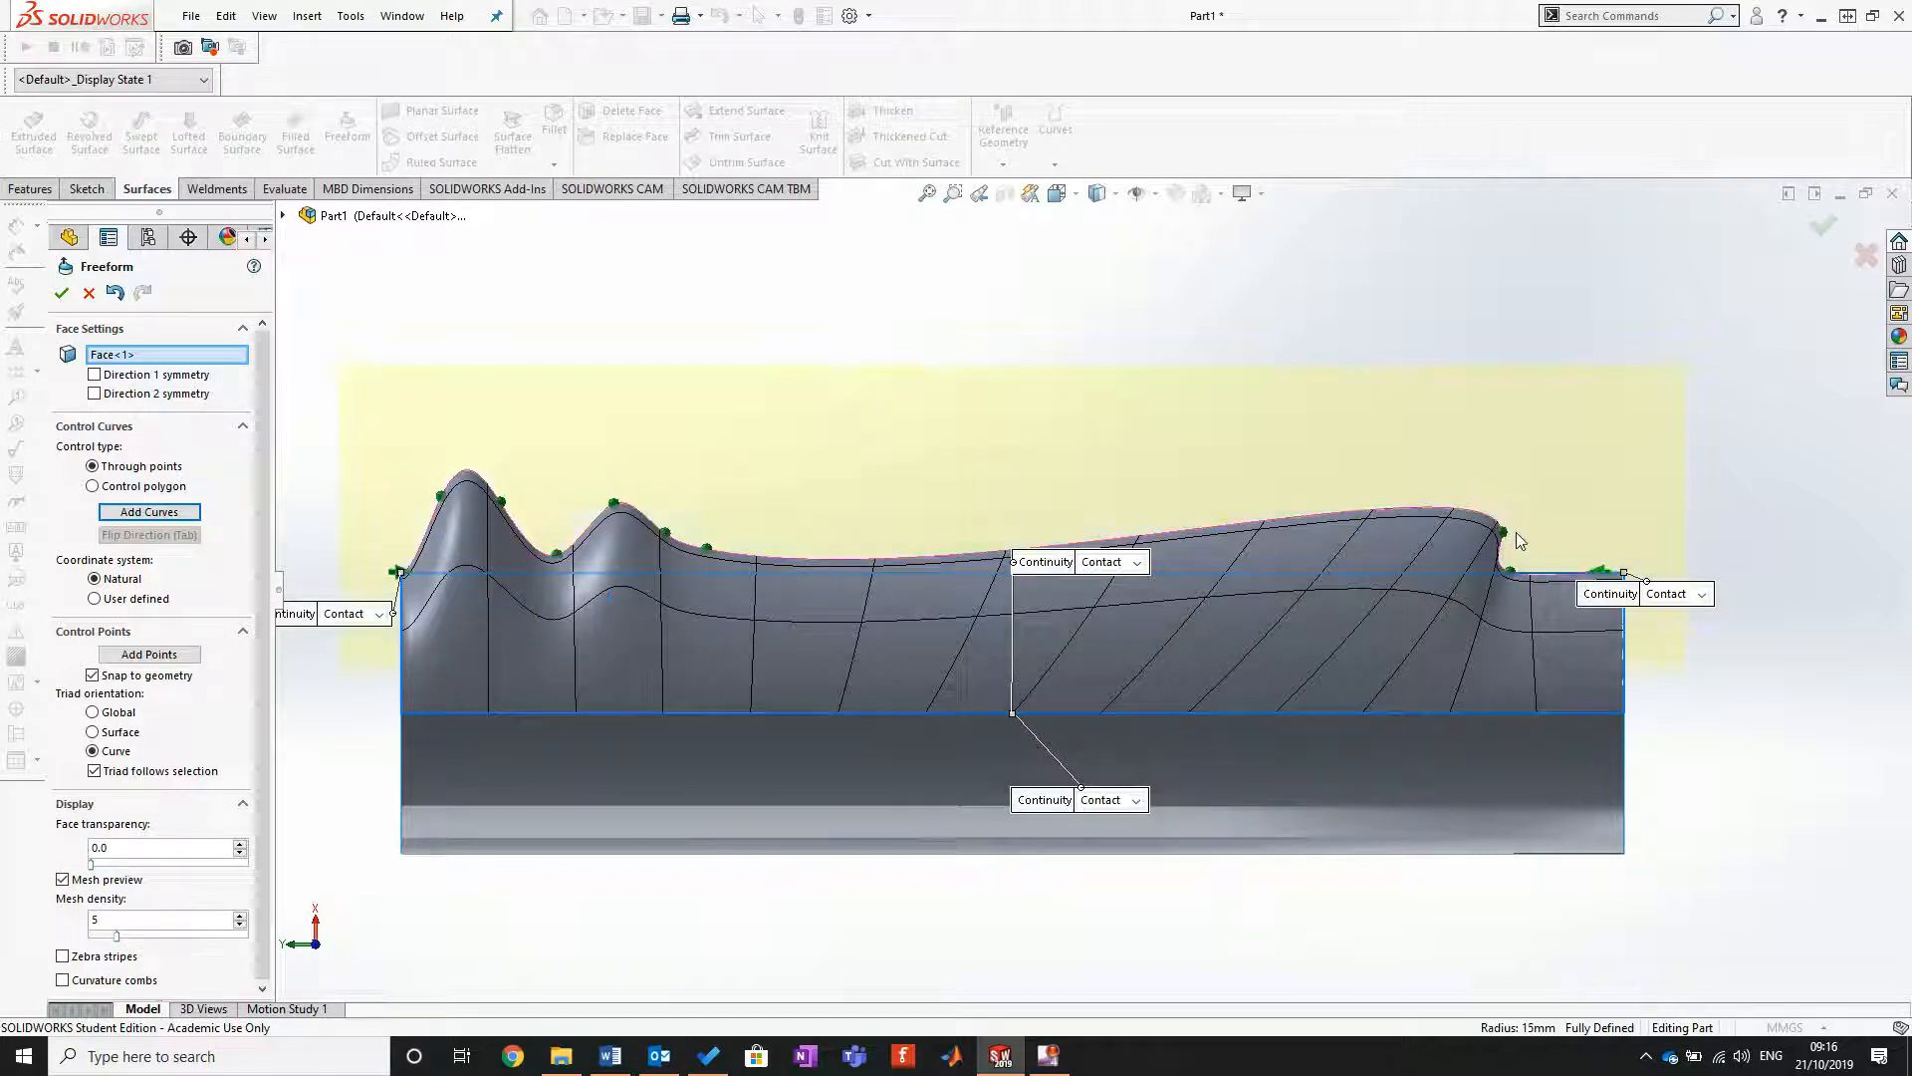
mouse_move(1501, 533)
mouse_down()
mouse_move(1532, 527)
mouse_move(1514, 529)
mouse_up()
scroll(1574, 579, down, 6)
scroll(1389, 577, down, 2)
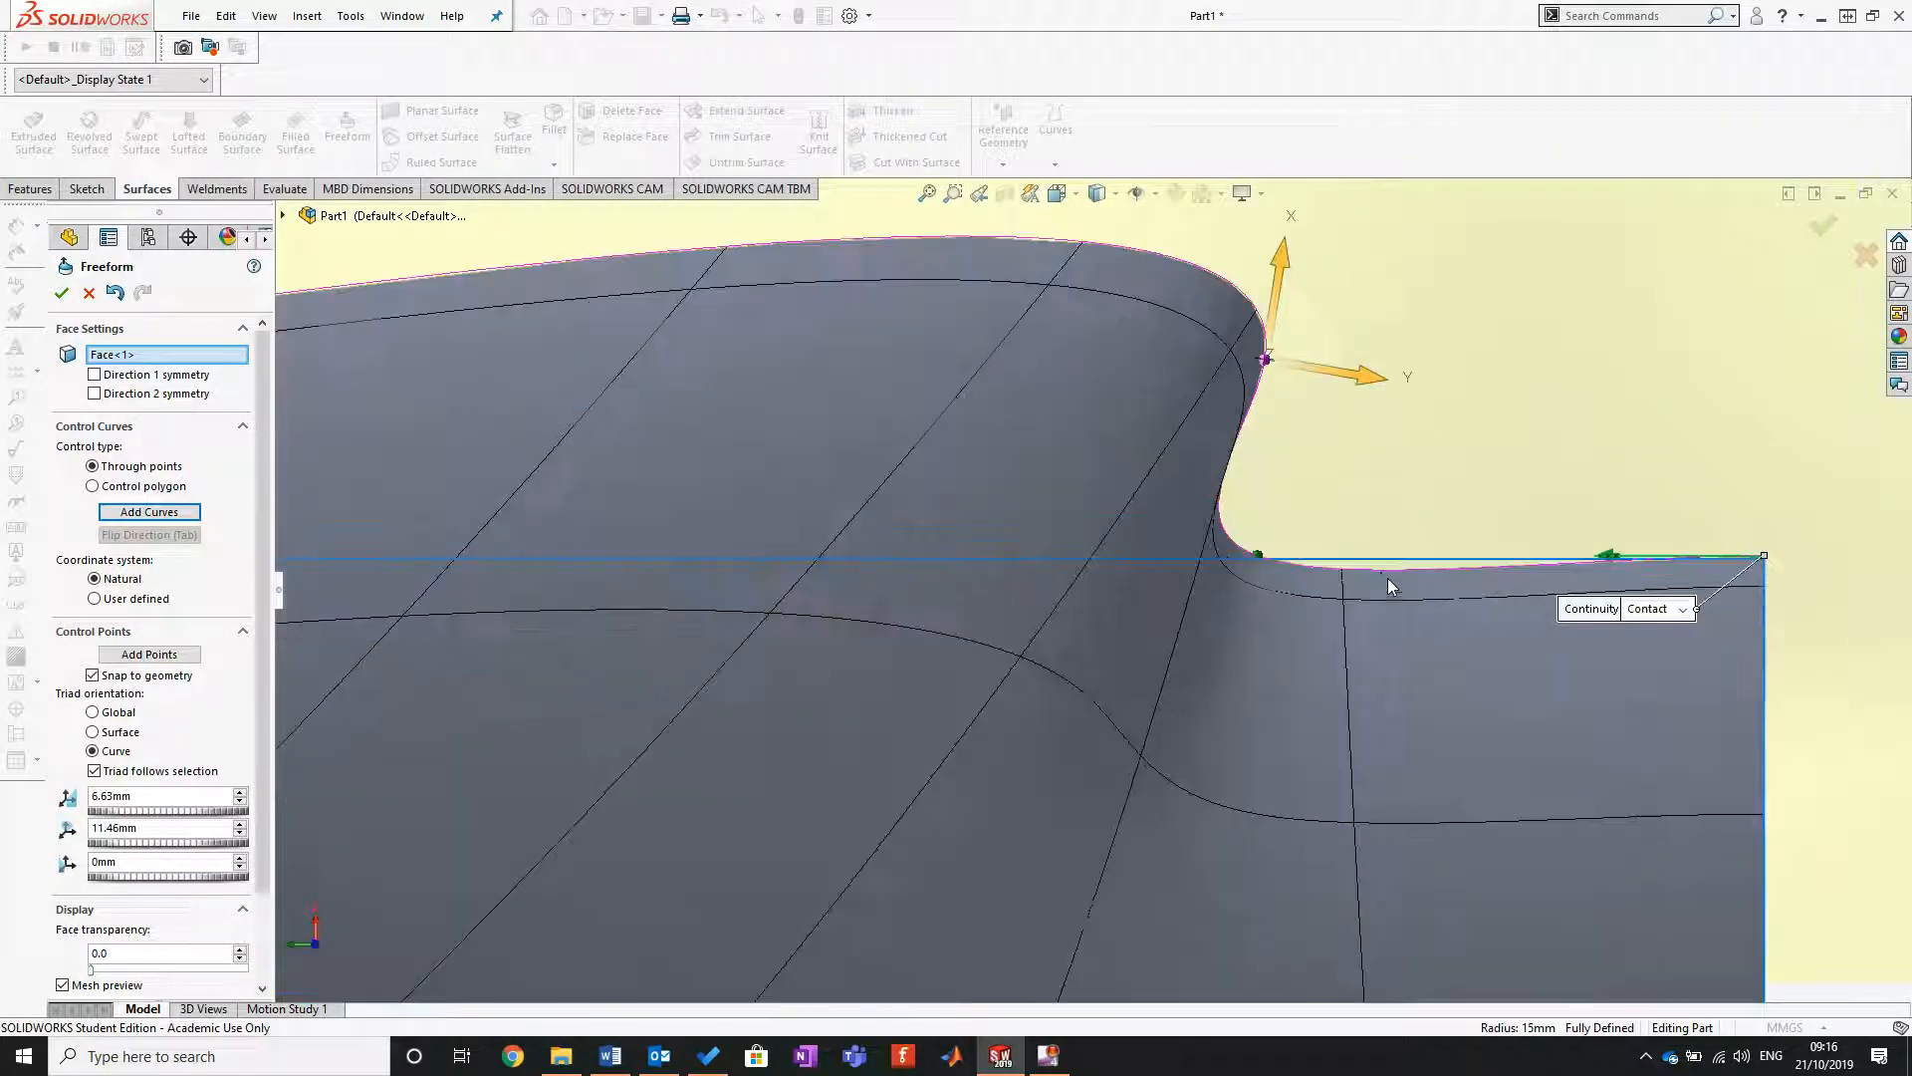
Step: Nudge the control point at the shoulder's base outward by about 0.4 mm, shift the lower-end handle by about 1 mm, and accept the Freeform
drag(1261, 555, 1263, 544)
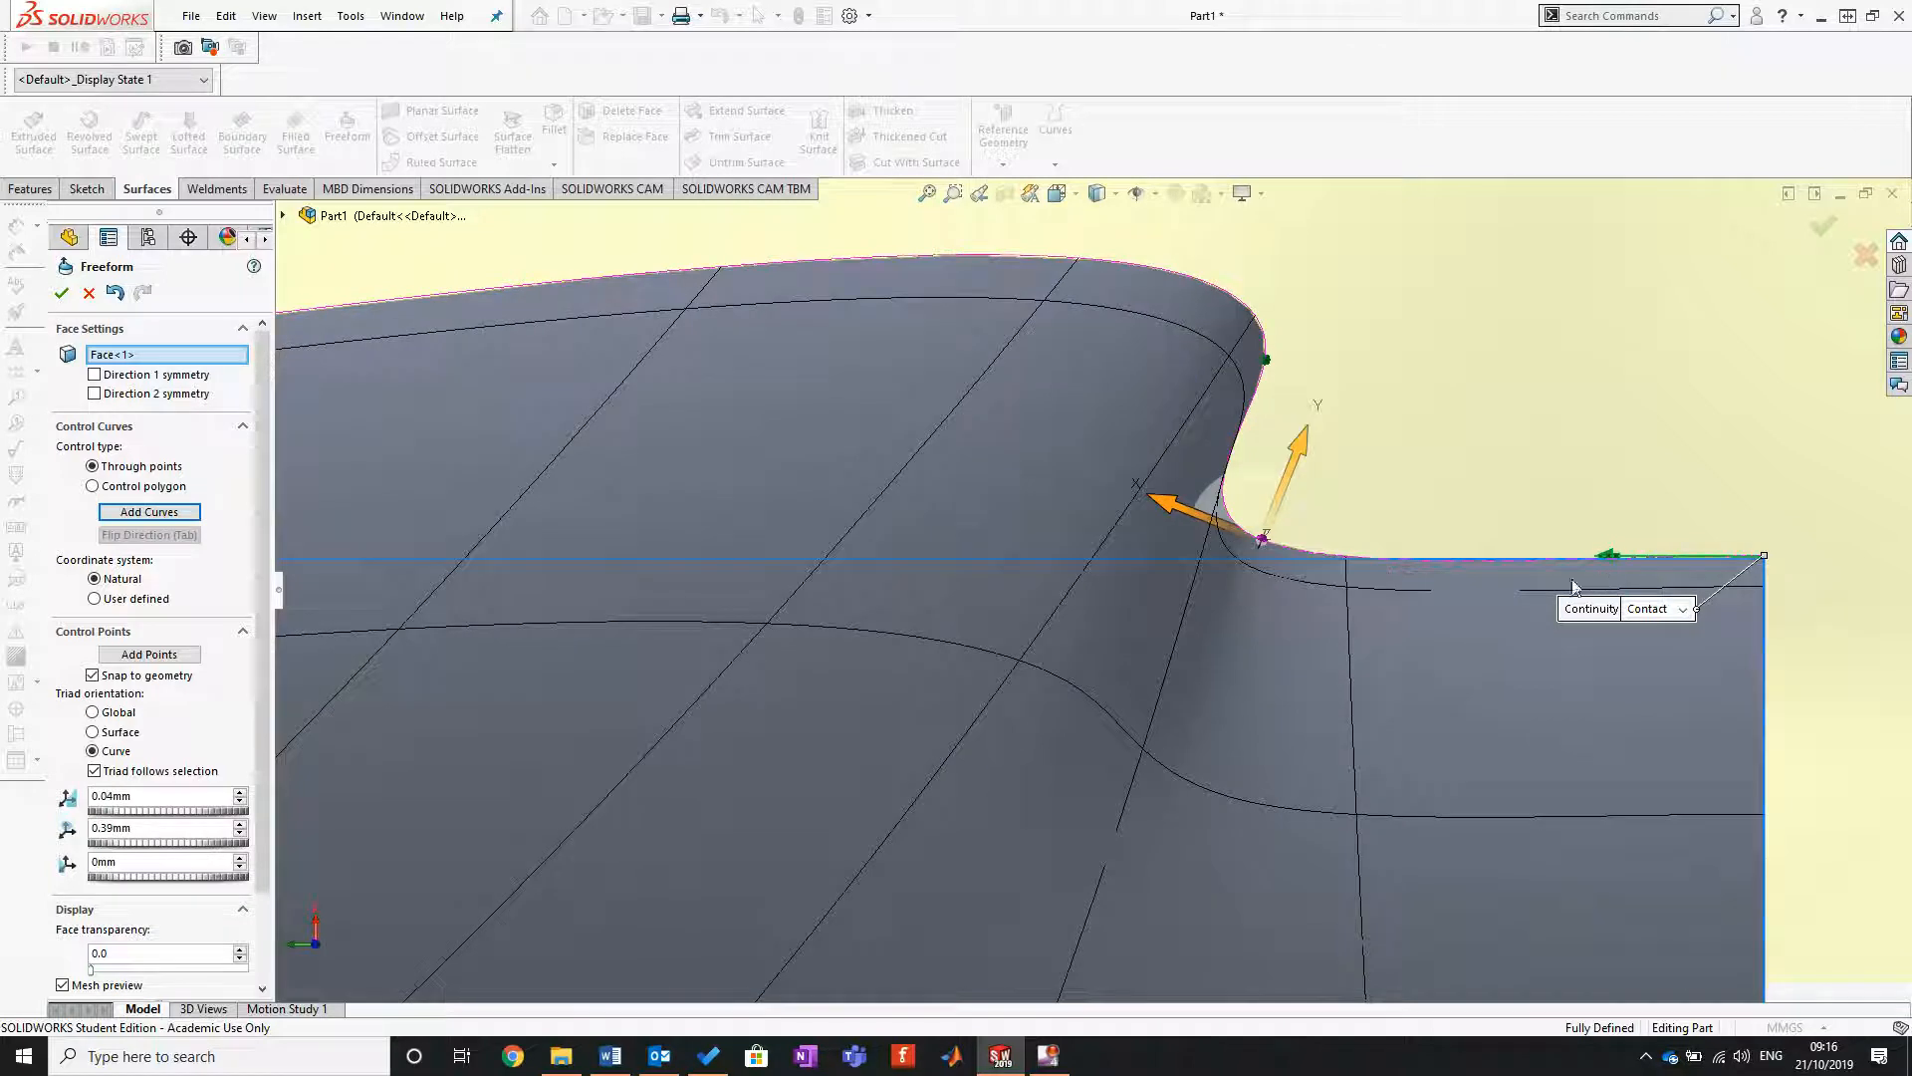
drag(1618, 558, 1554, 545)
scroll(1314, 586, up, 5)
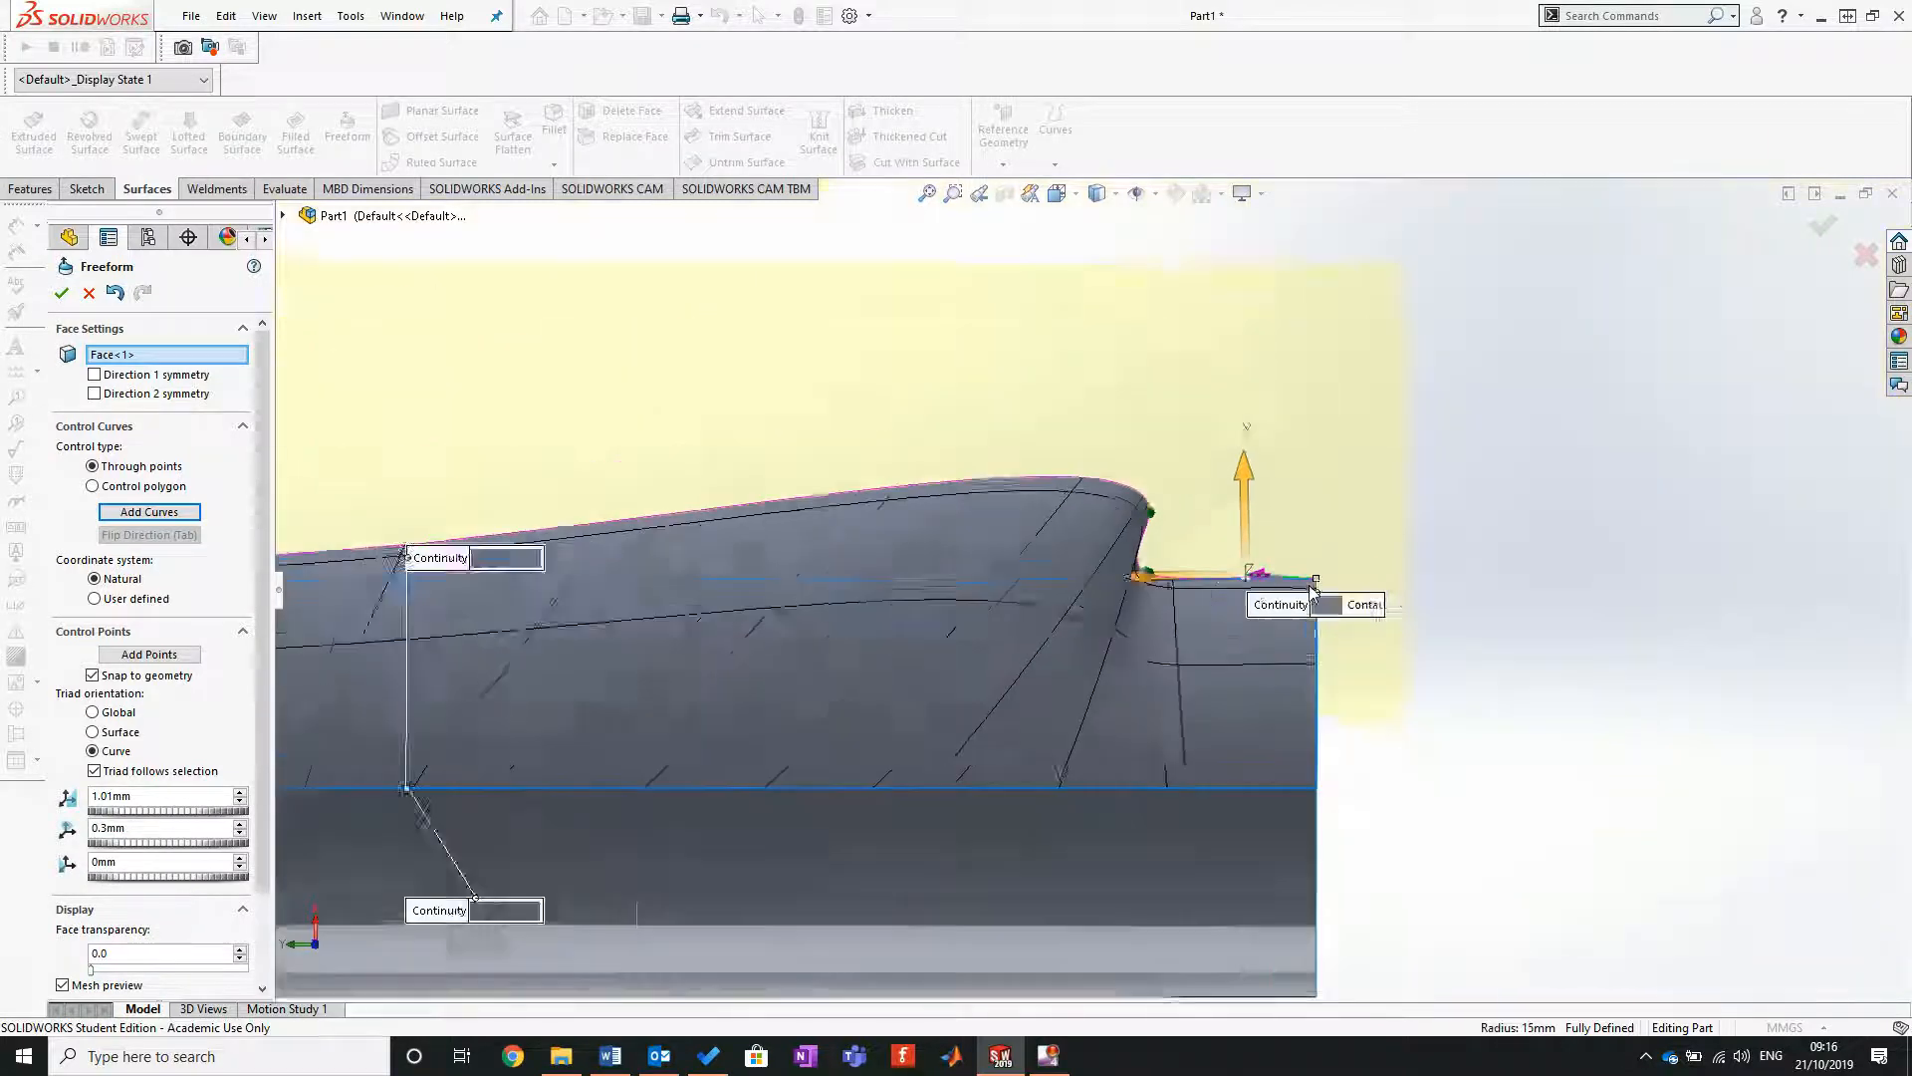
scroll(531, 560, up, 2)
scroll(520, 563, down, 3)
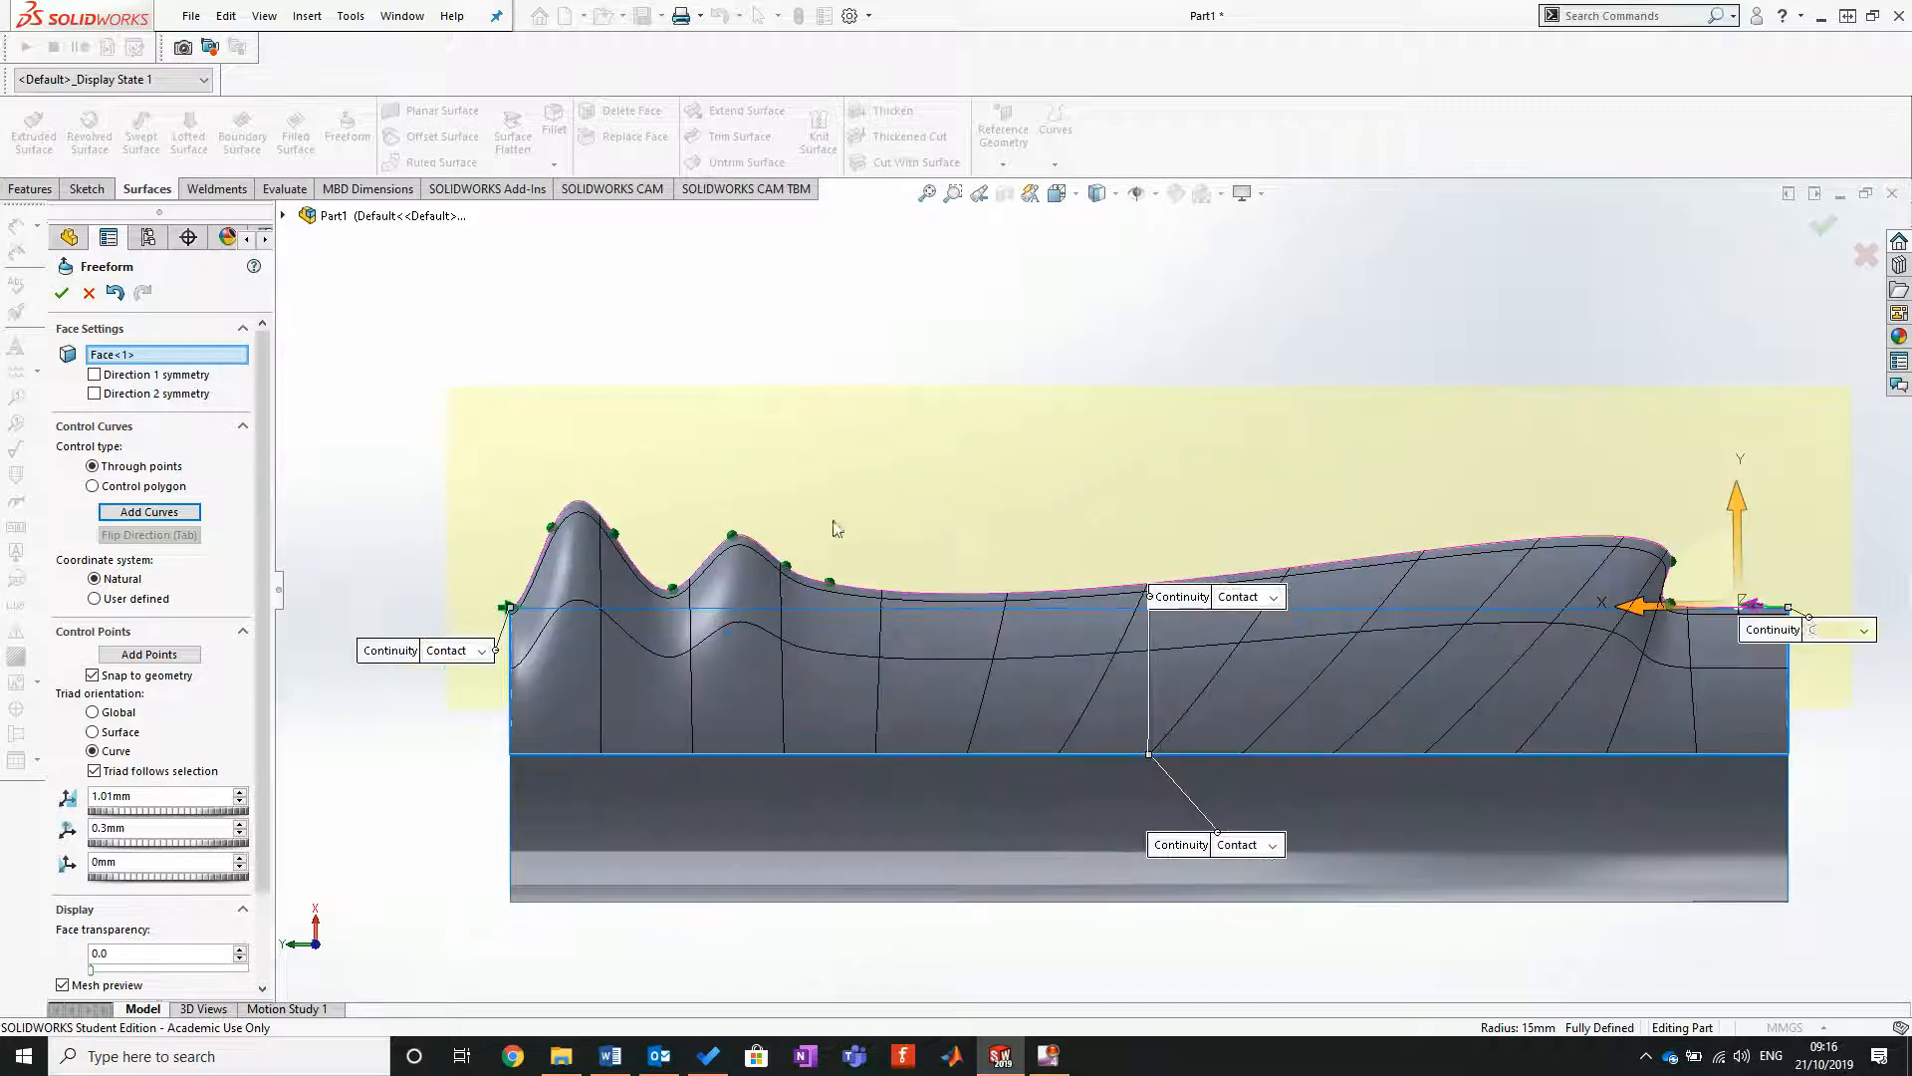
middle_drag(1199, 482, 1155, 671)
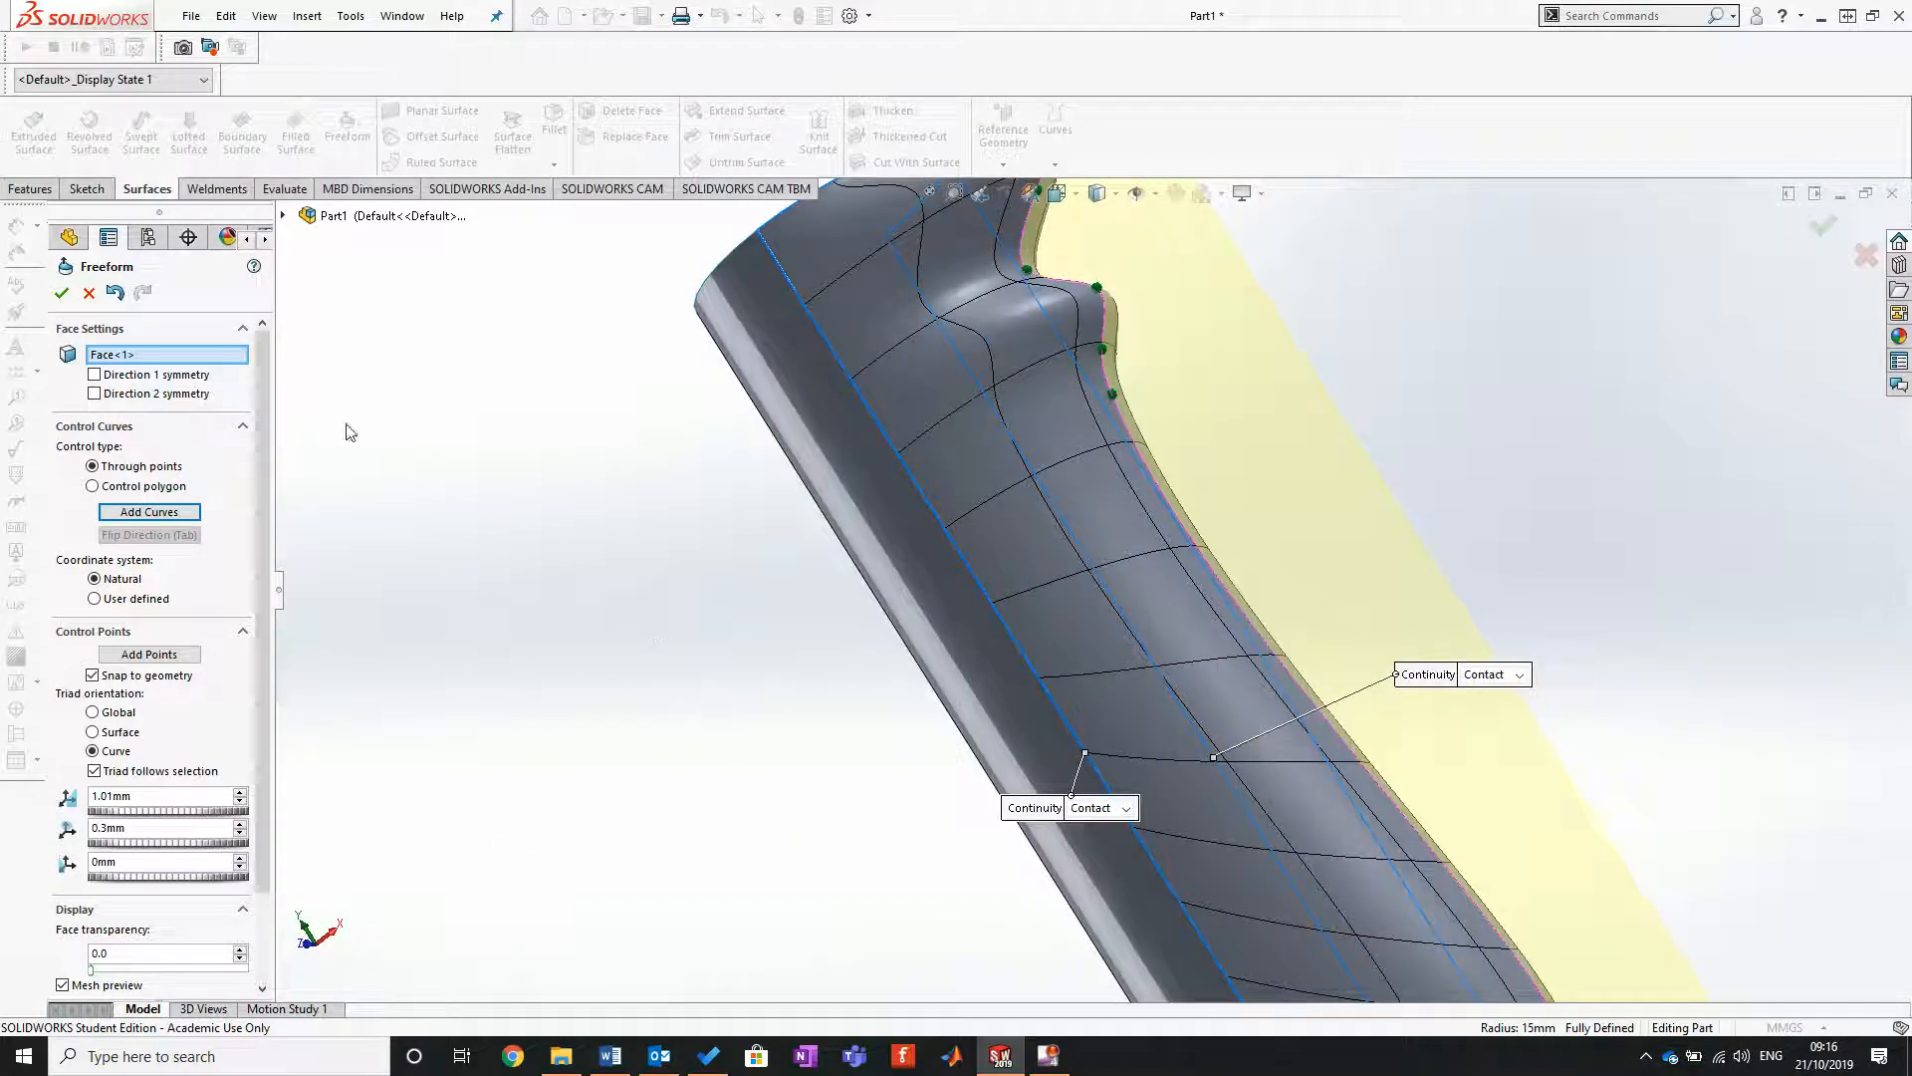
click(61, 292)
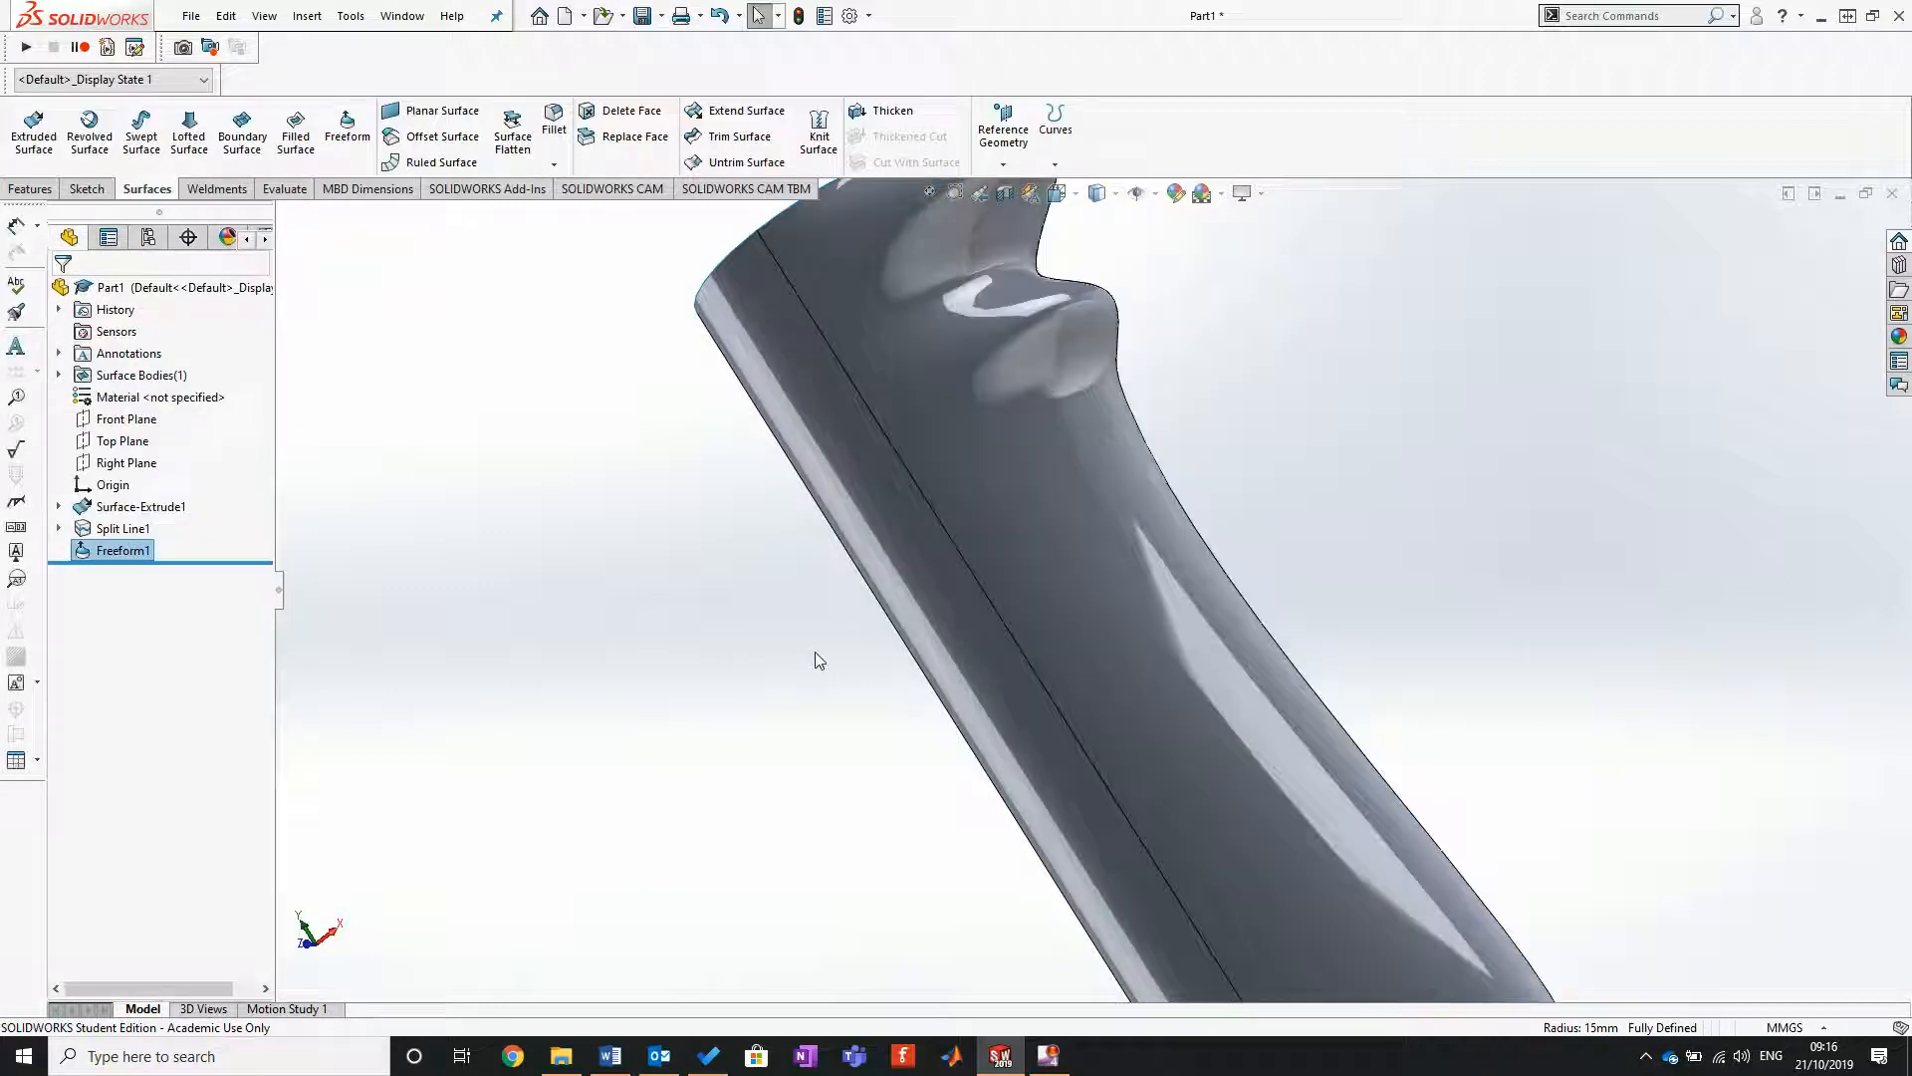
Step: Inspect the sculpted surface from several sides and reopen its Freeform feature to review the control curve and points
scroll(996, 677, up, 5)
scroll(1058, 703, down, 3)
middle_drag(1208, 760, 1004, 598)
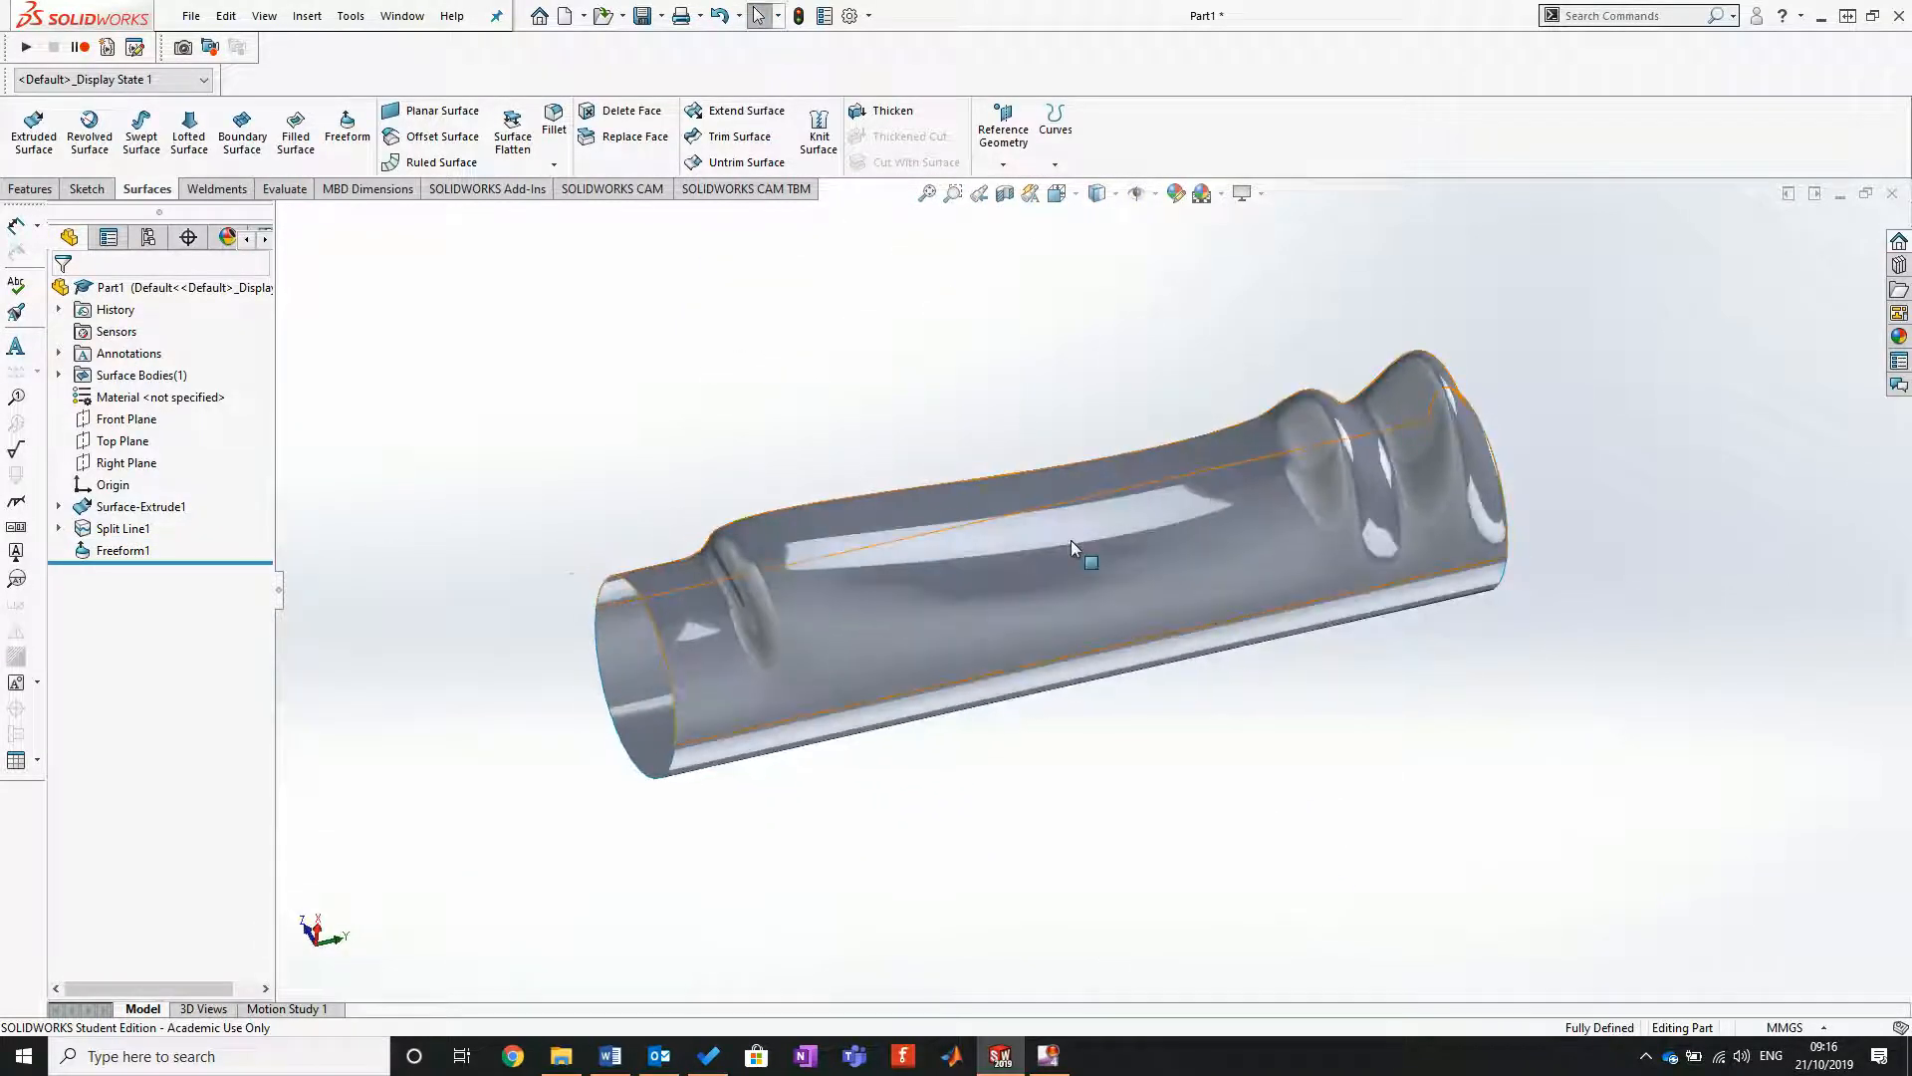
scroll(1076, 548, down, 1)
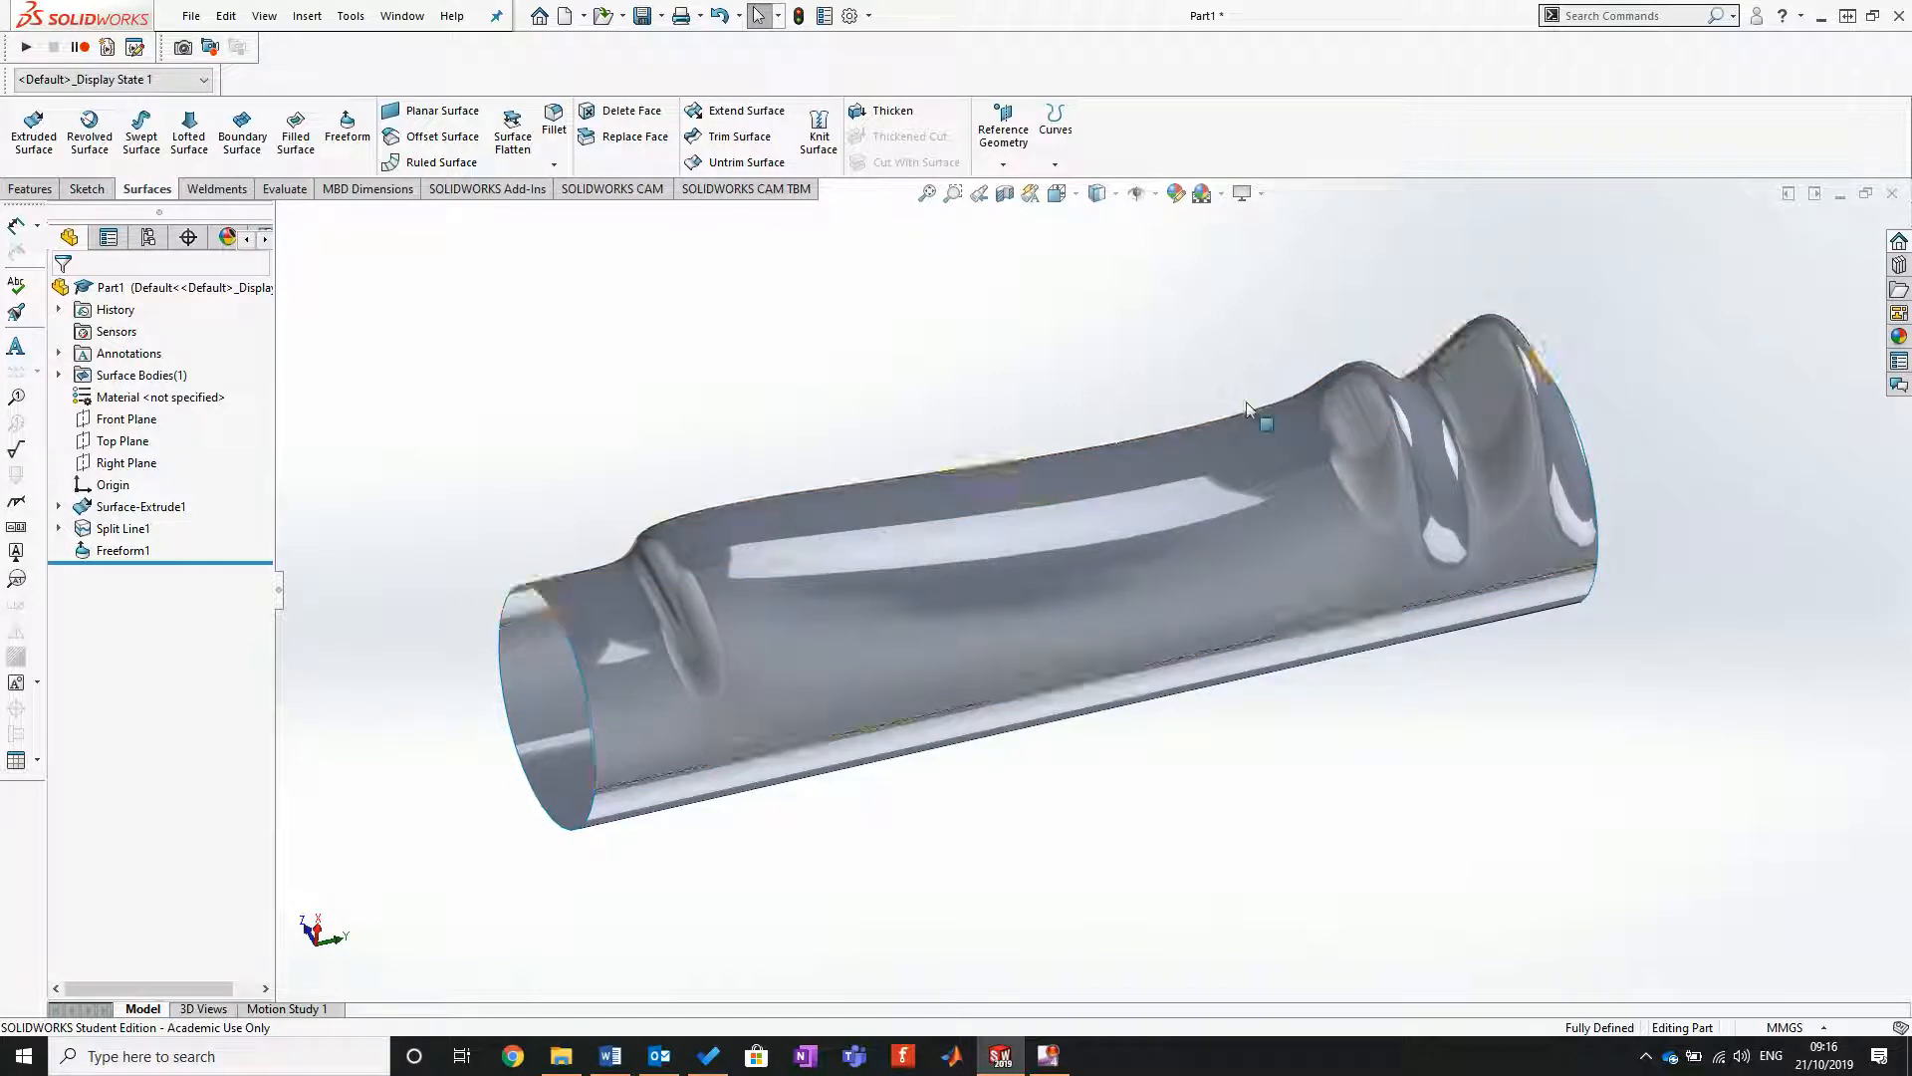
right_click(121, 553)
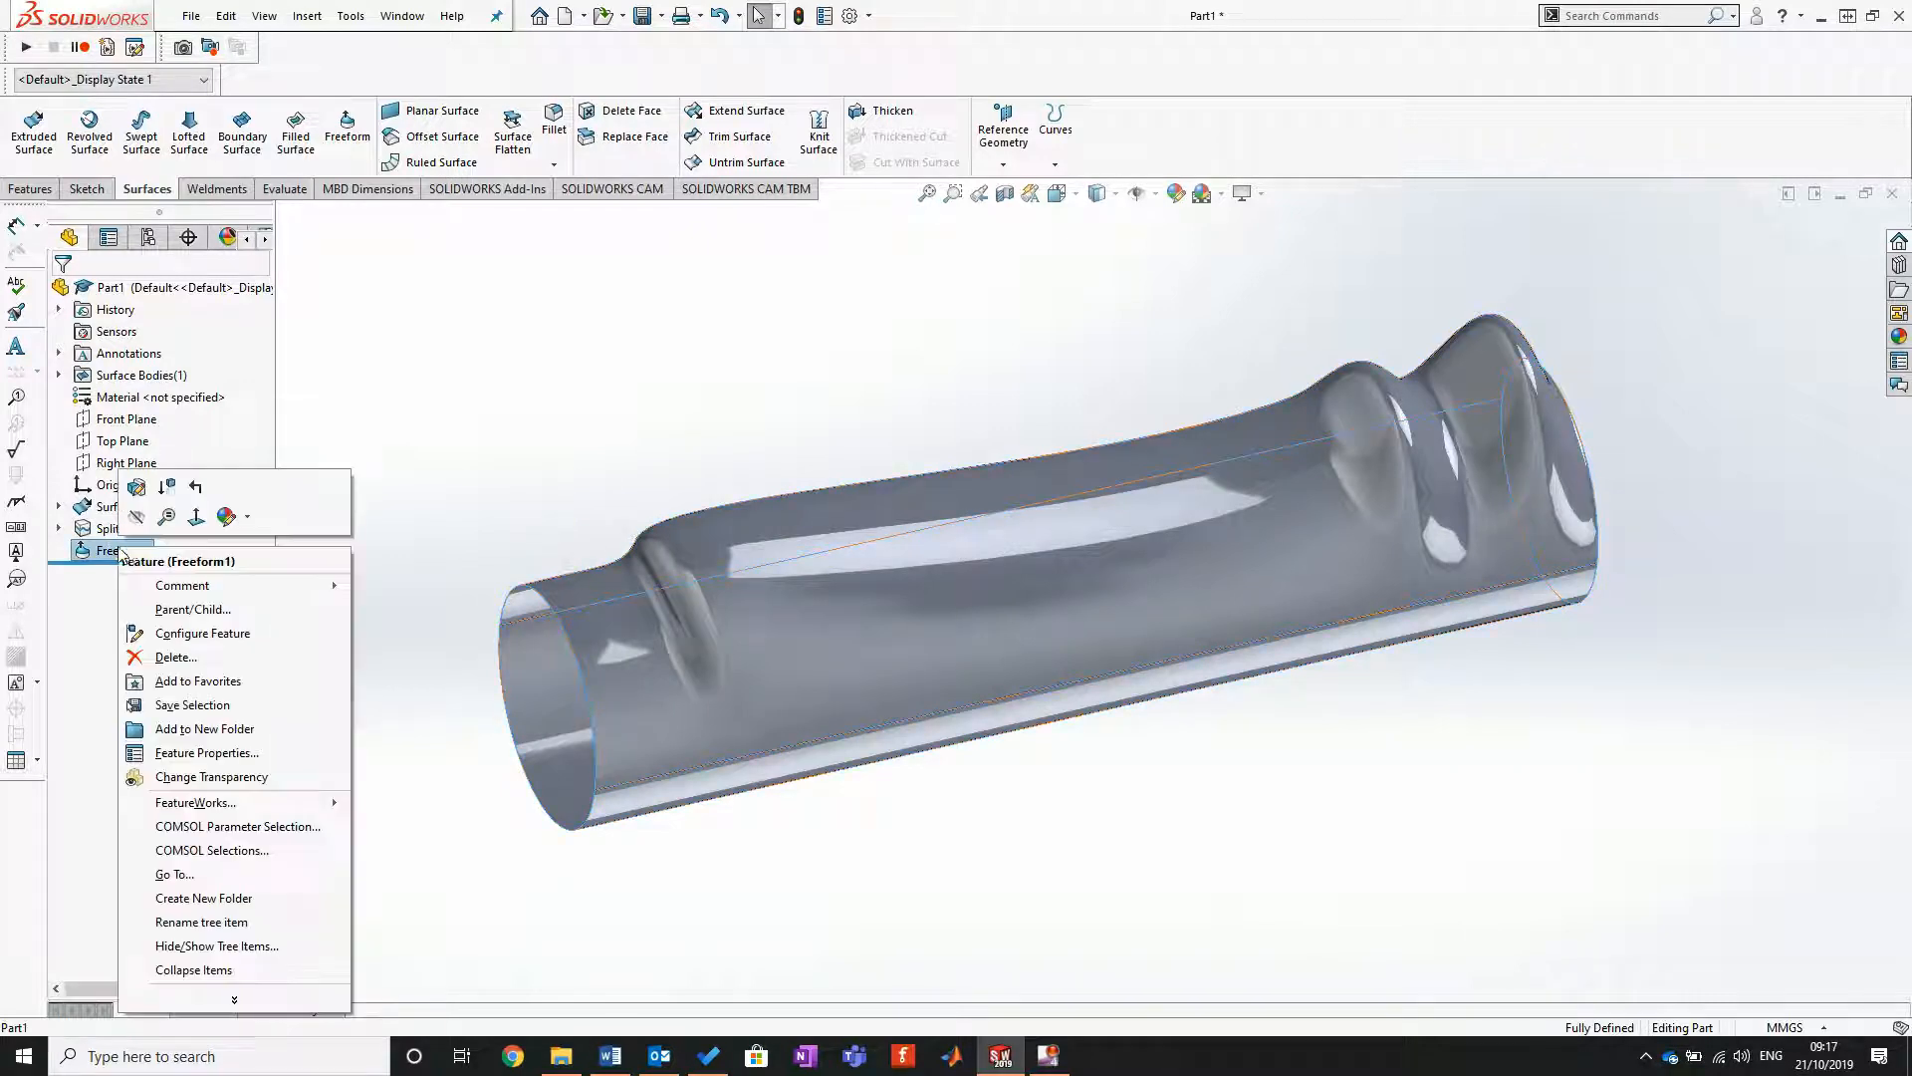
click(139, 489)
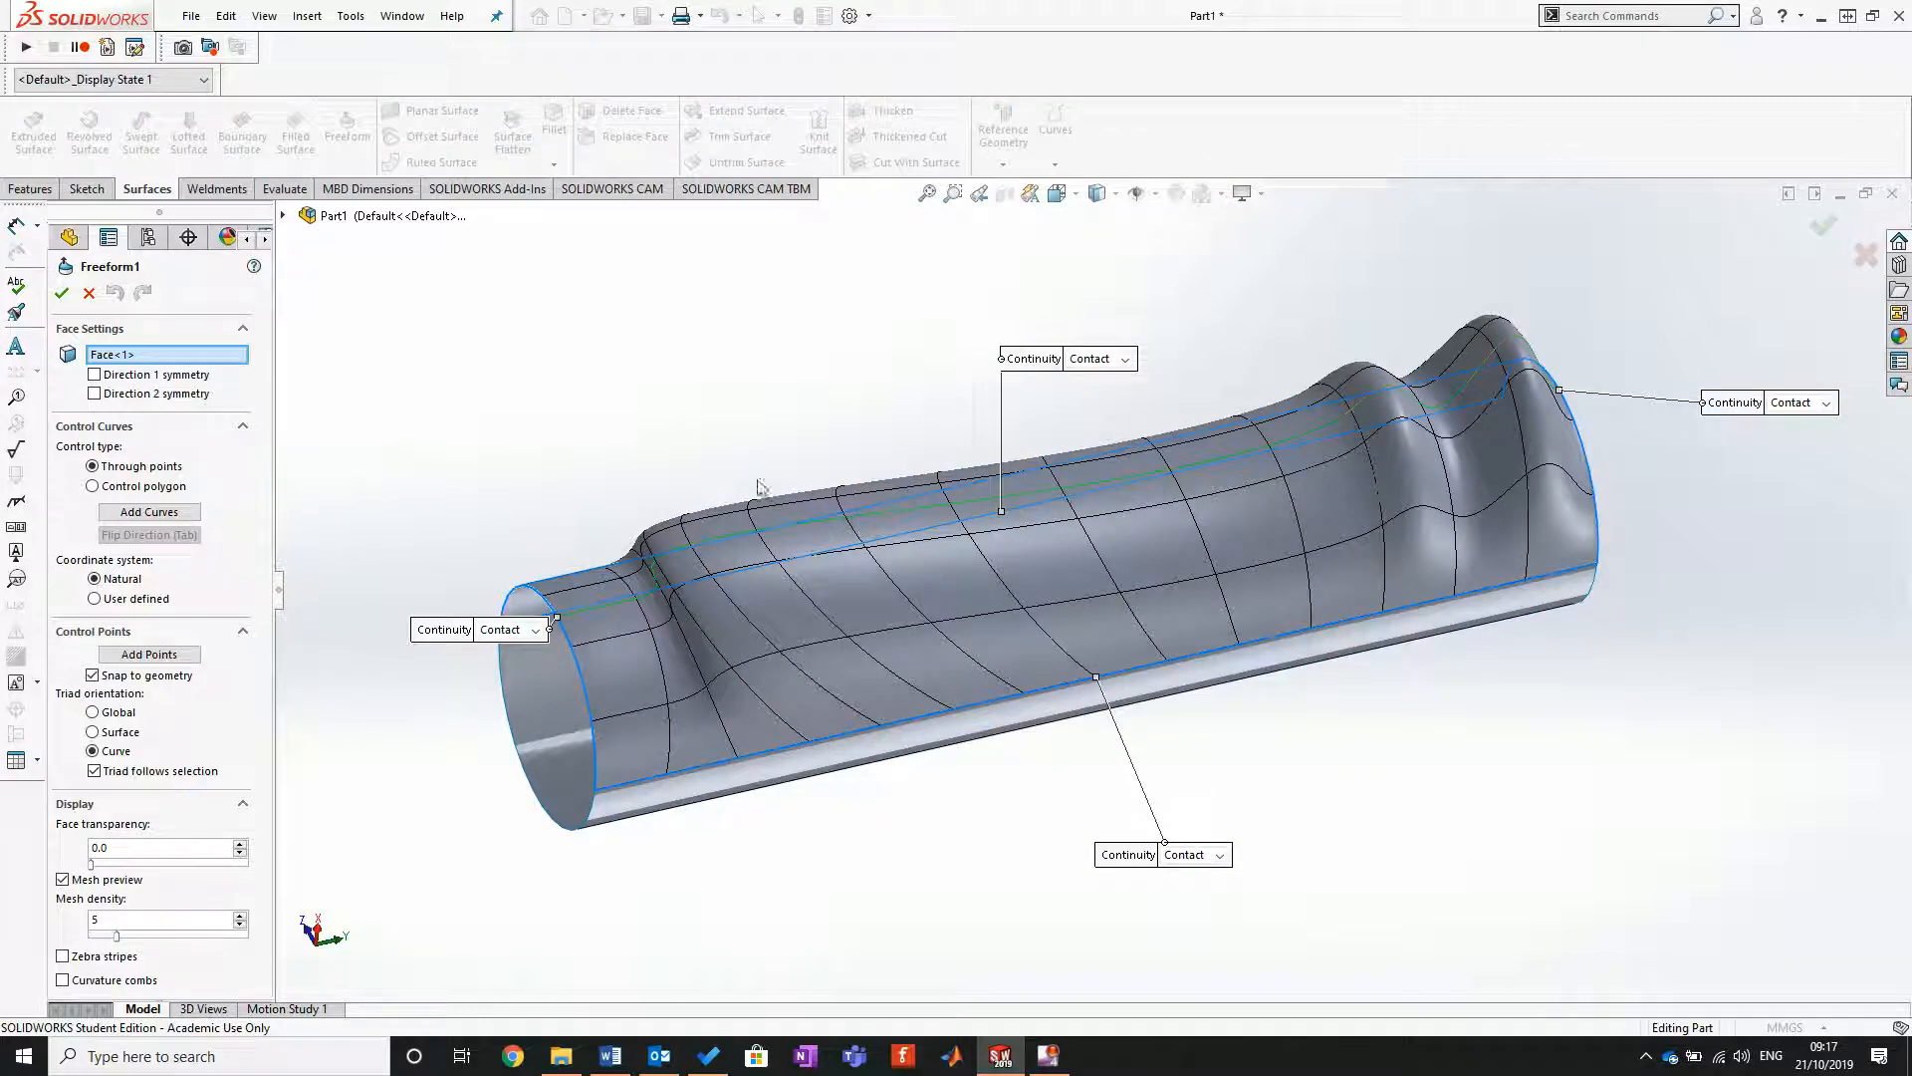
click(872, 512)
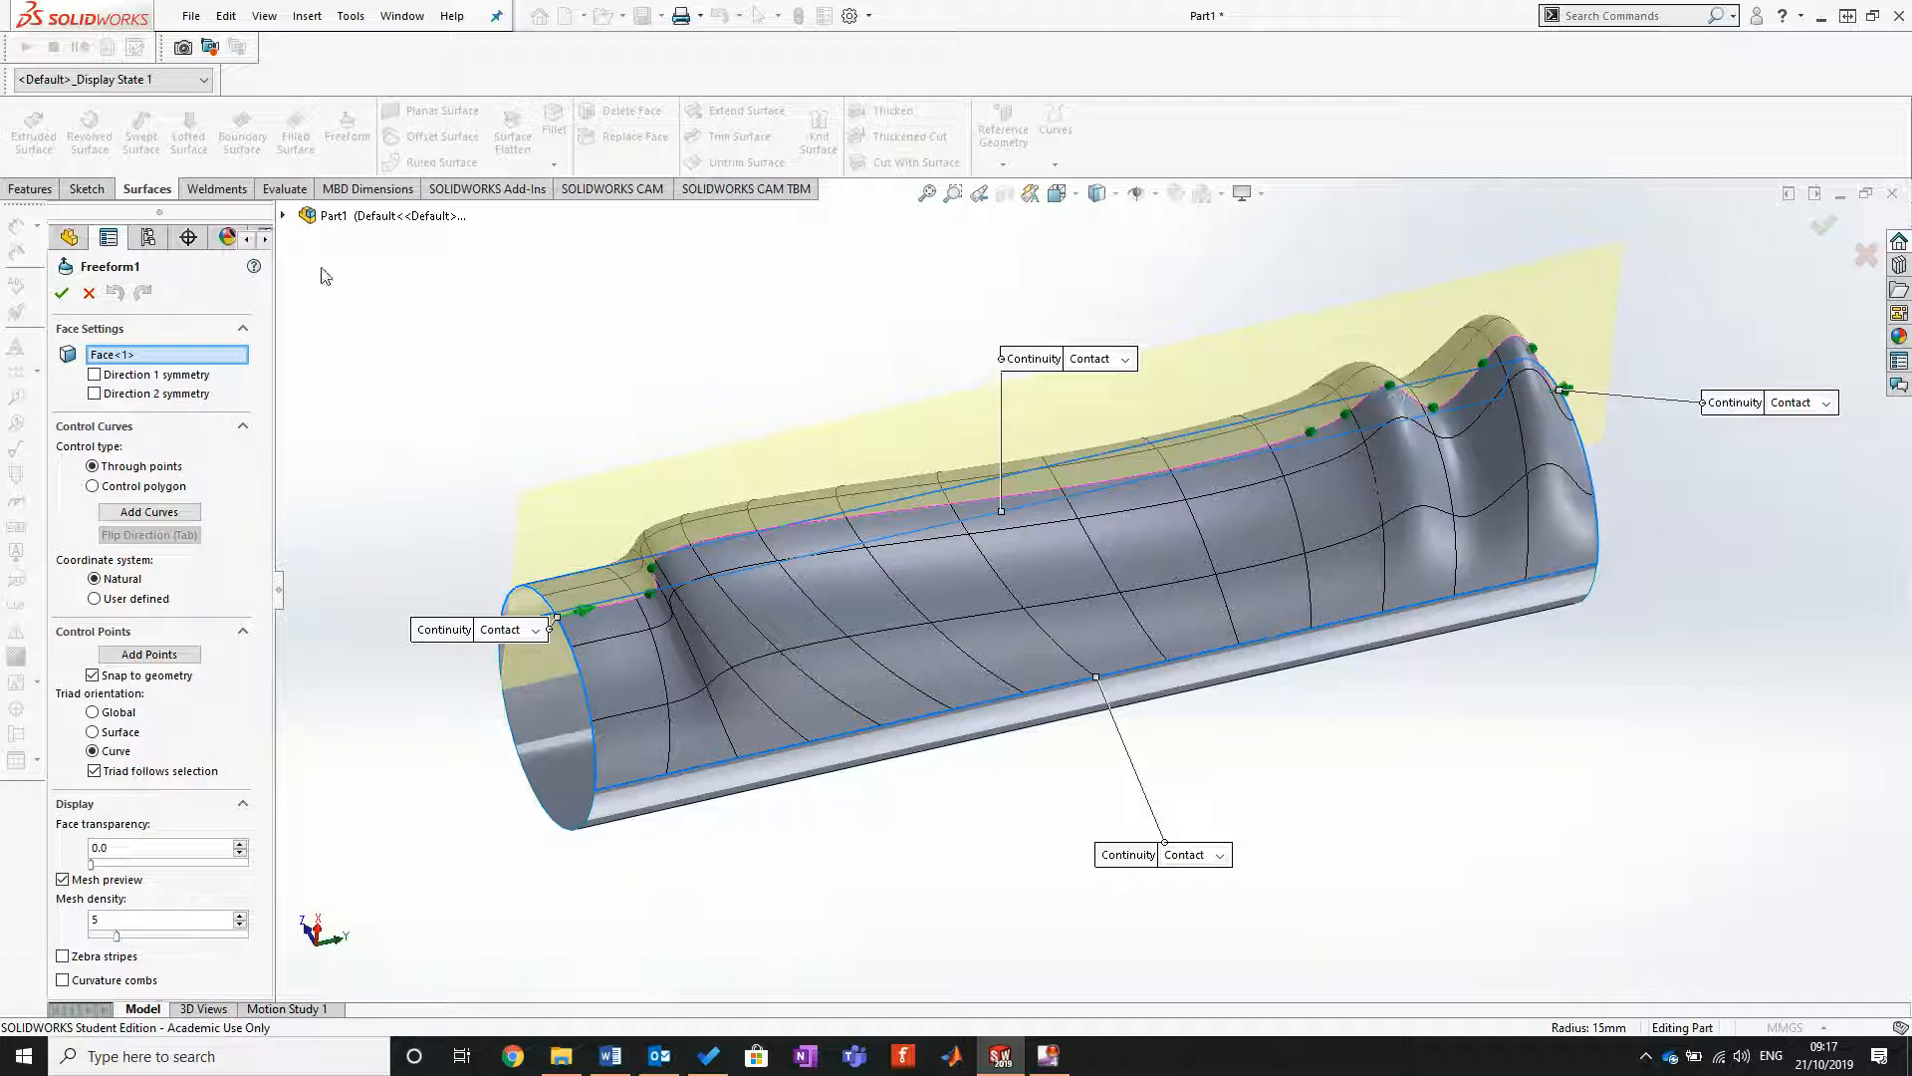
click(62, 294)
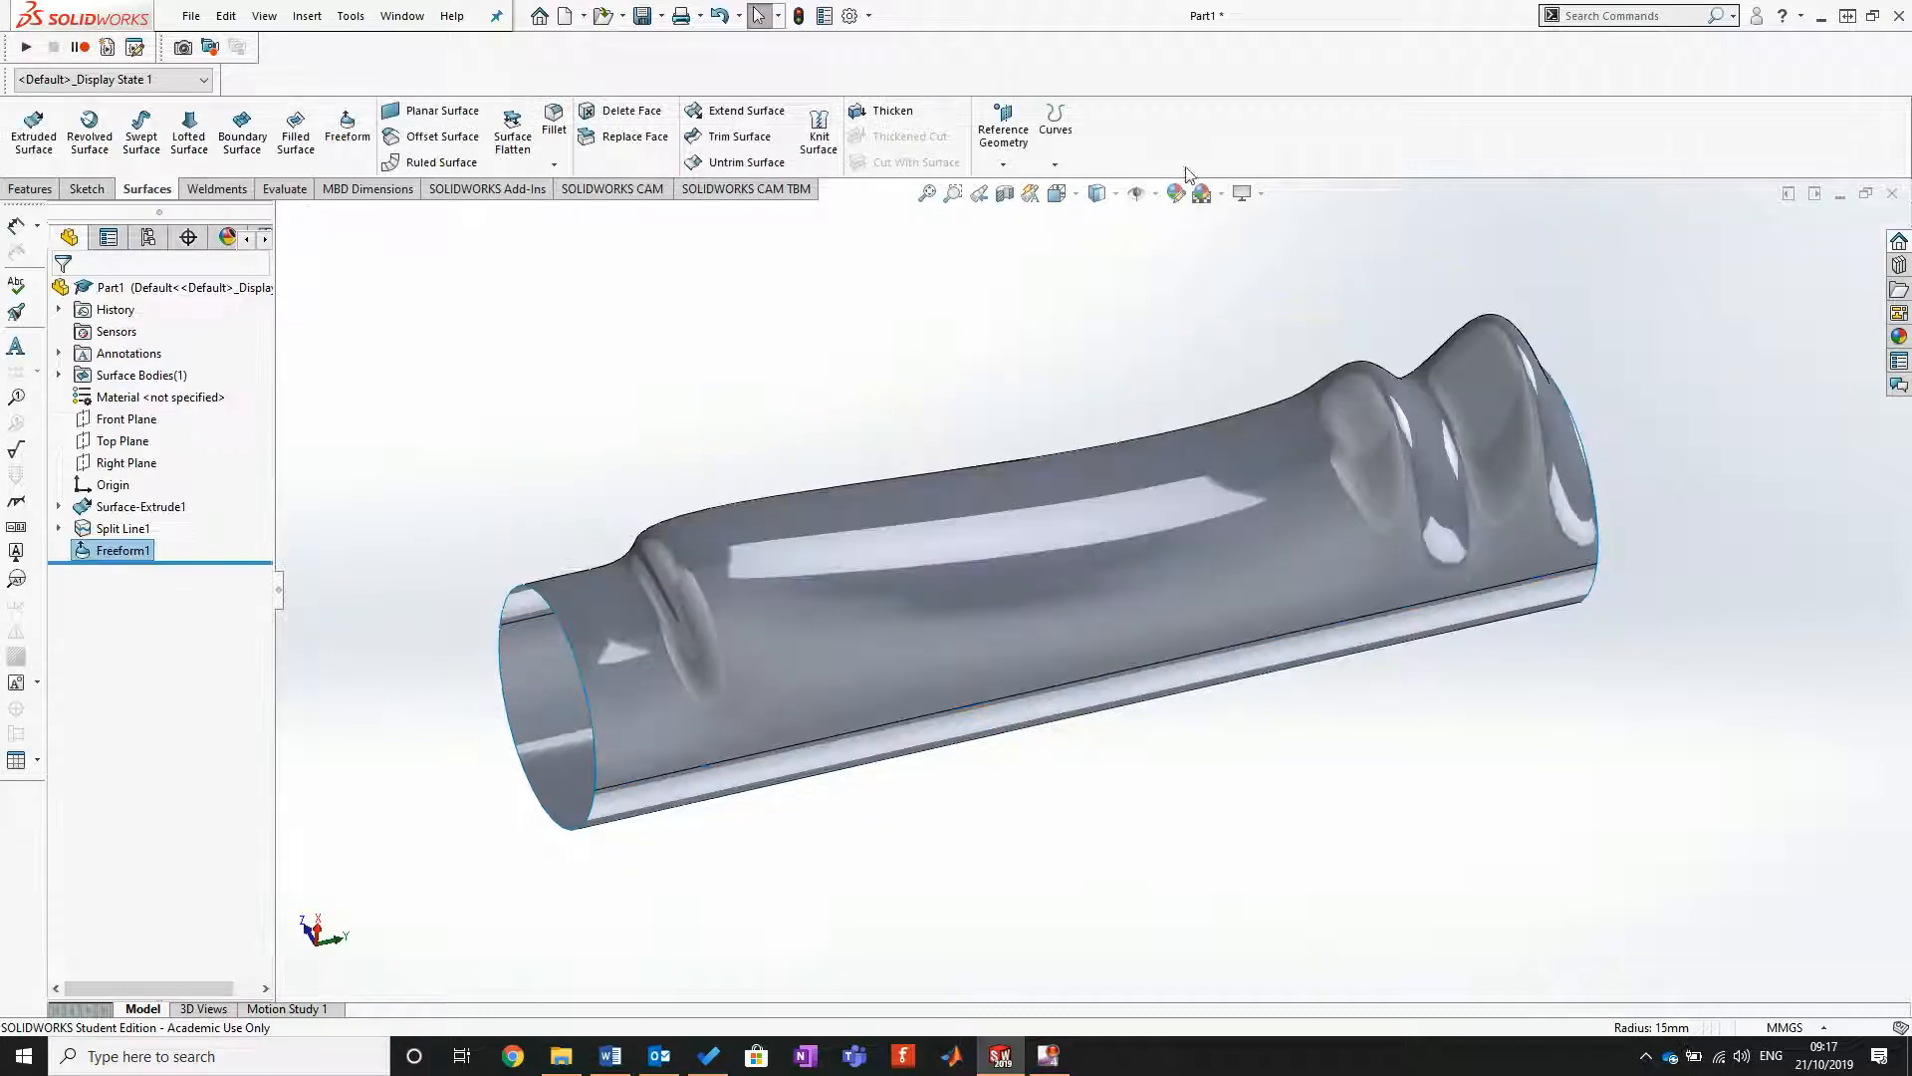
middle_drag(921, 315, 1252, 588)
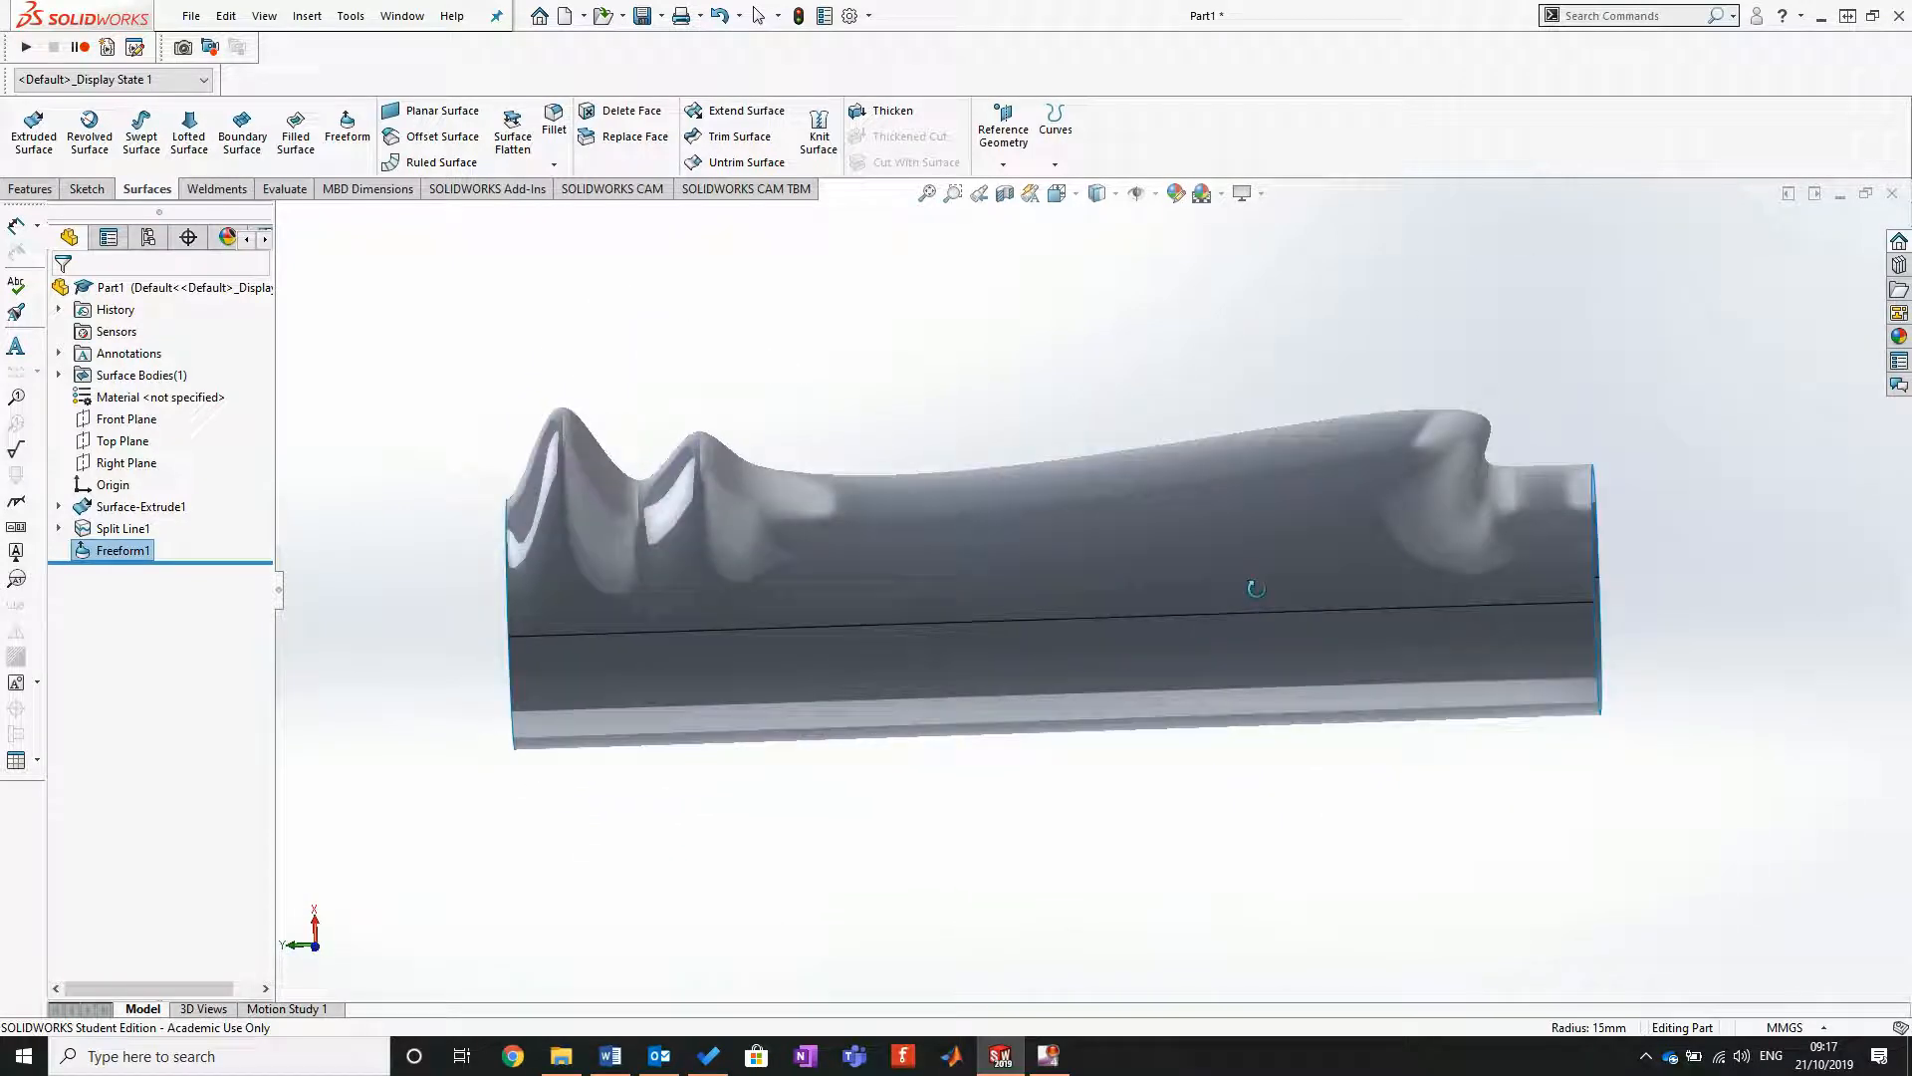
Step: Start a Freeform on the undeformed half of the cylinder and add a lengthwise control curve along its middle
click(1129, 685)
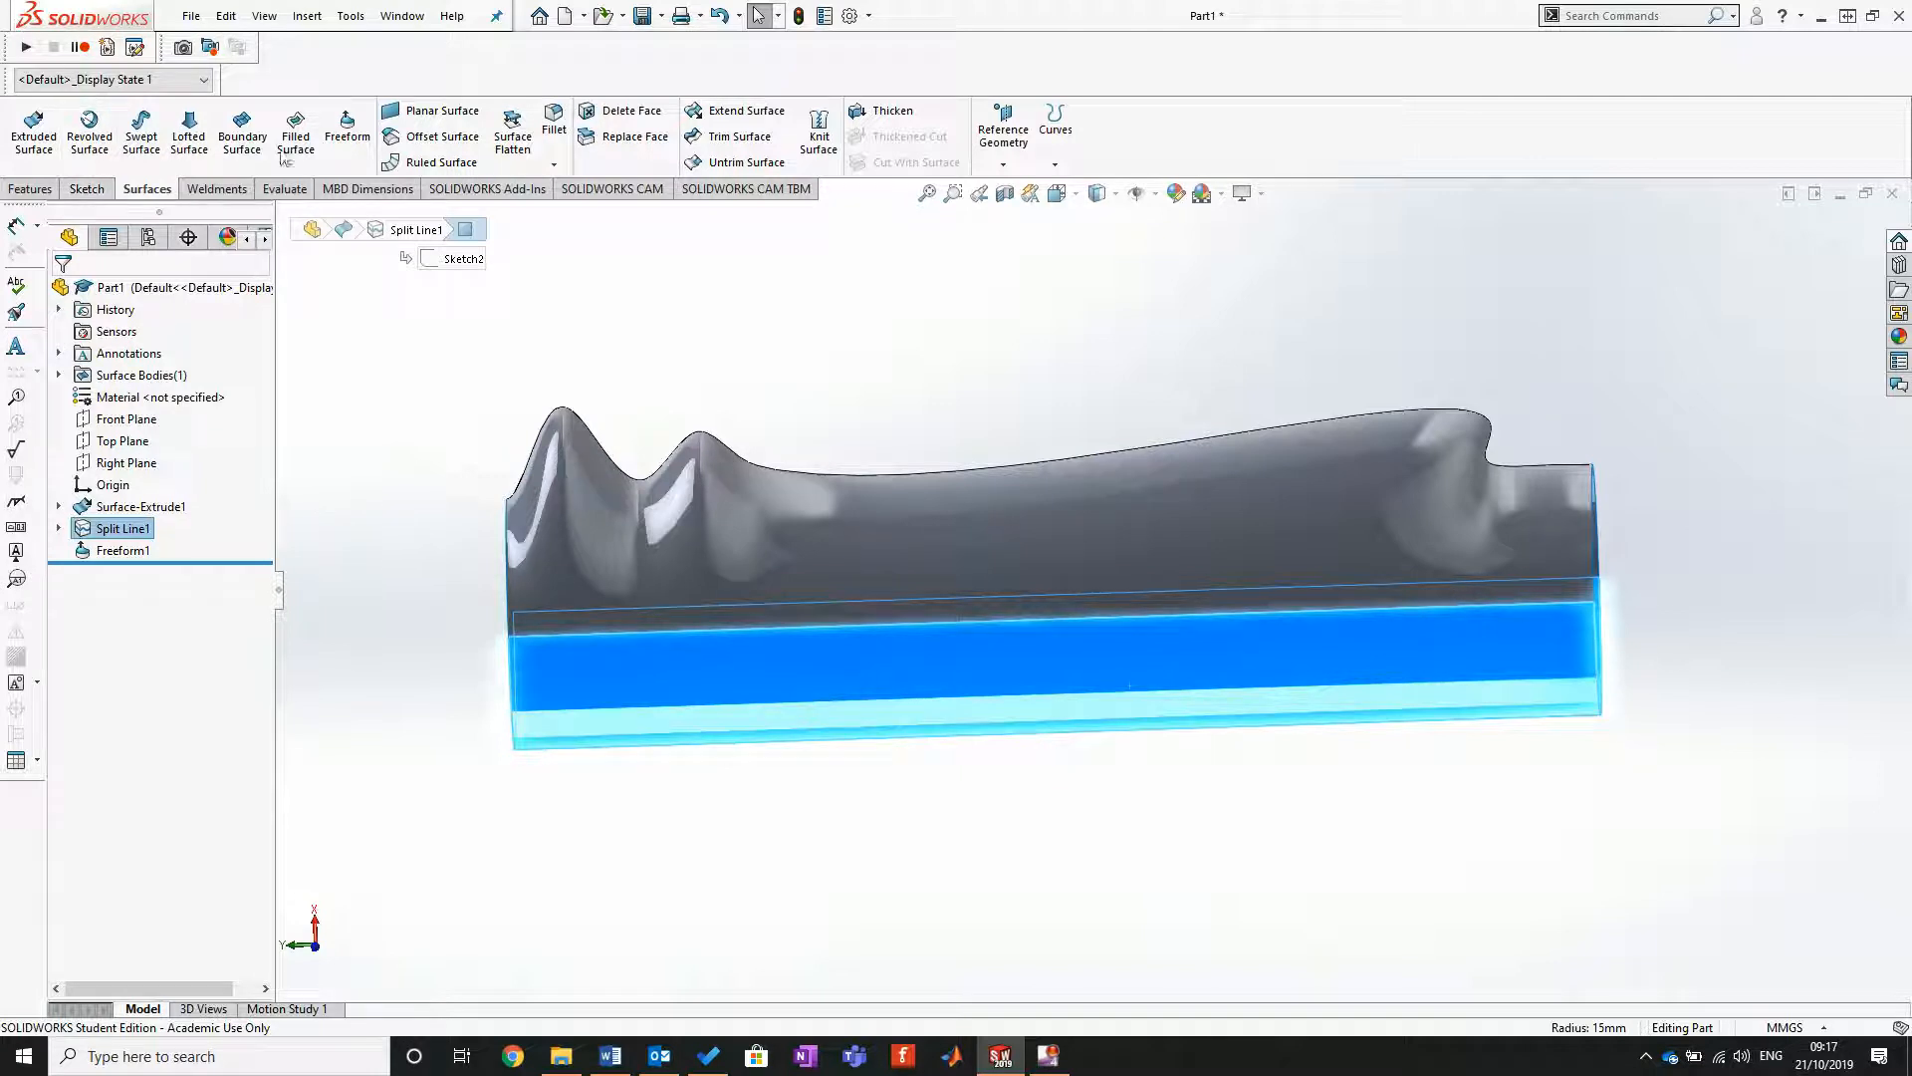
click(347, 126)
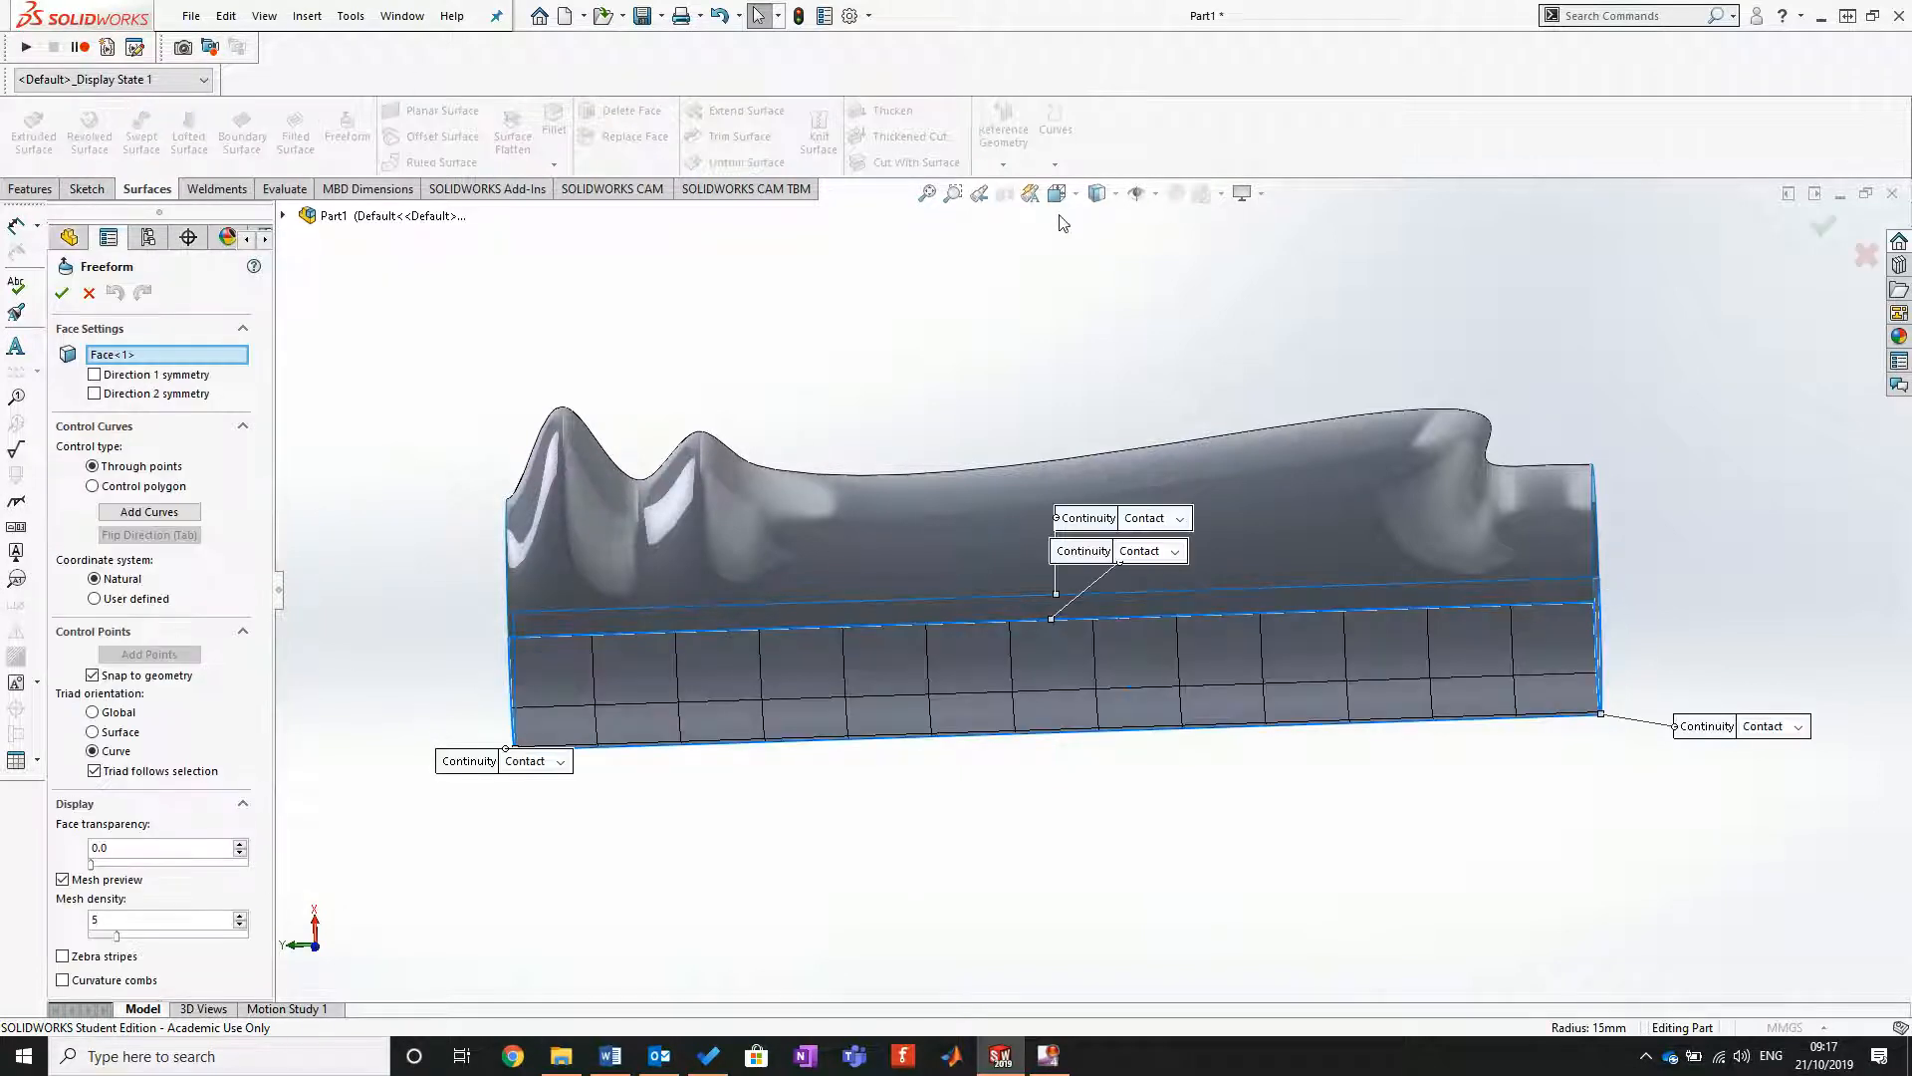
click(1057, 197)
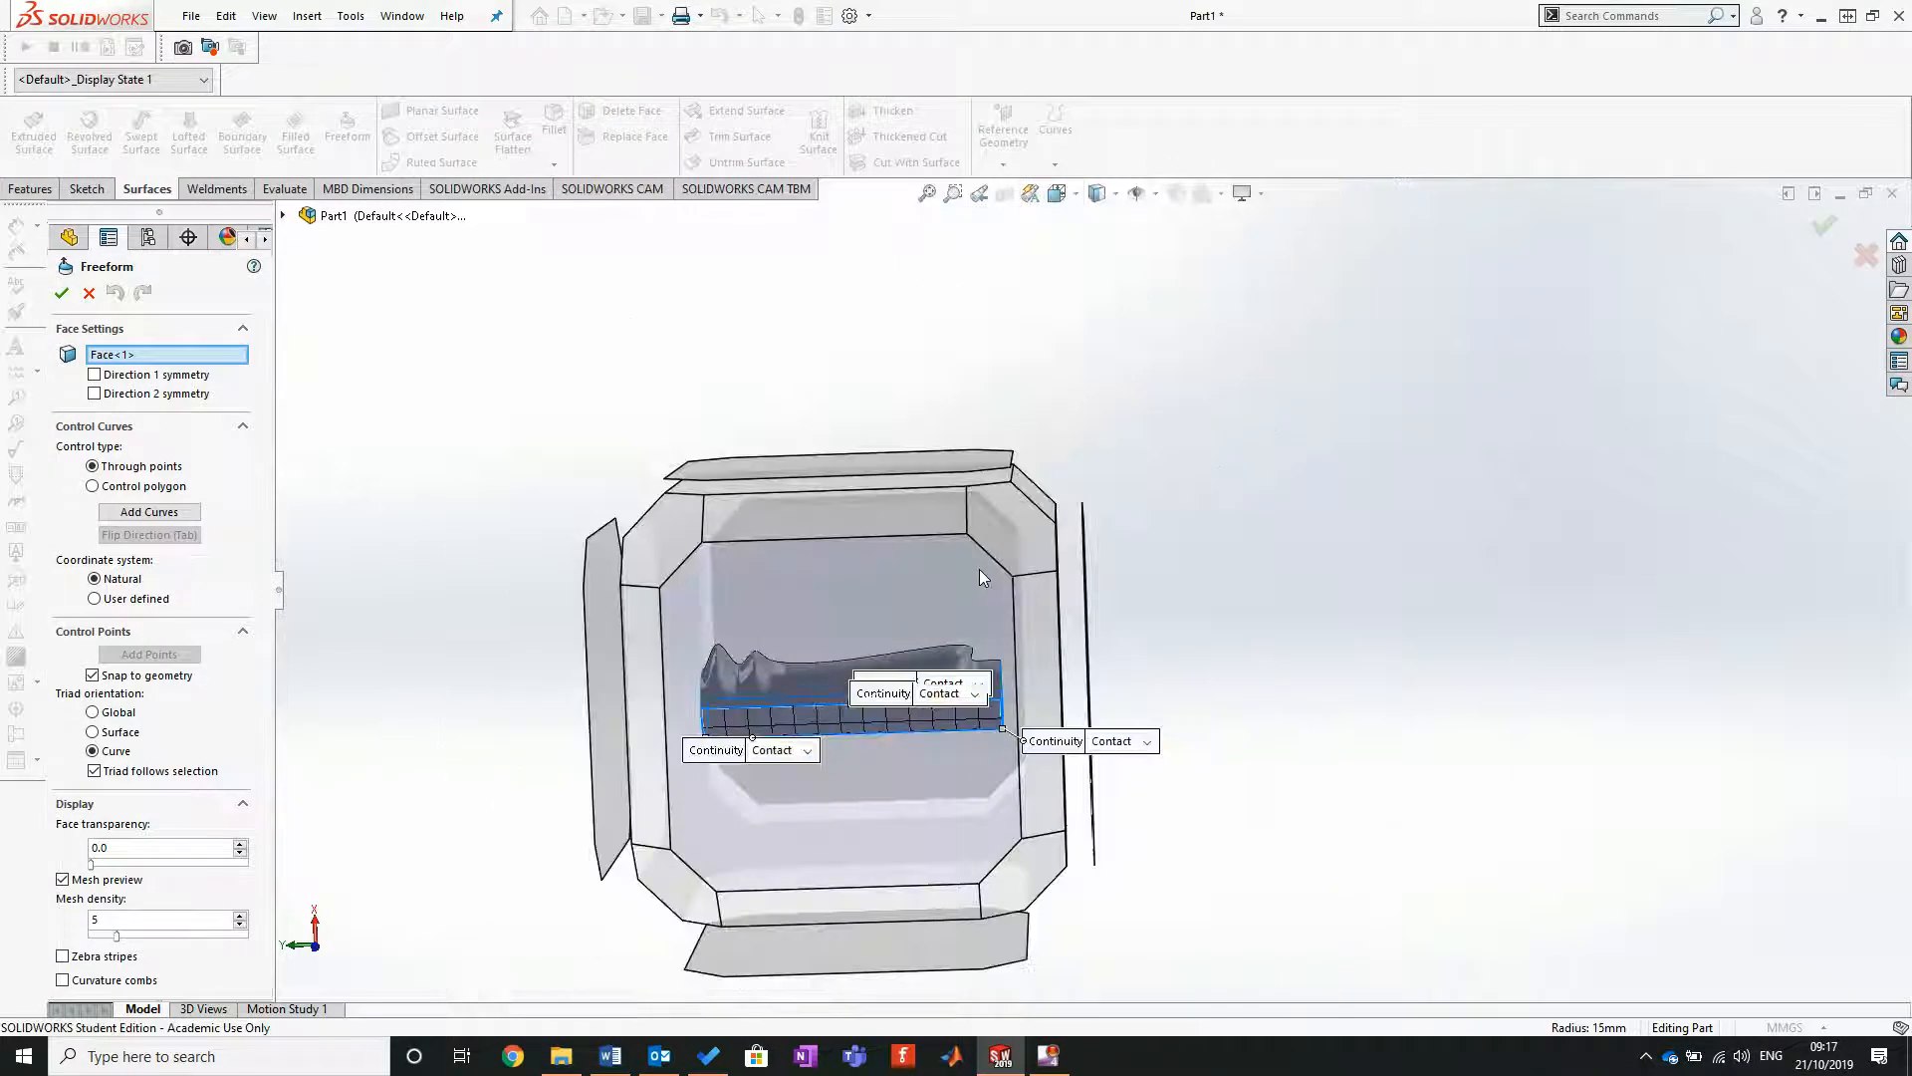
click(986, 575)
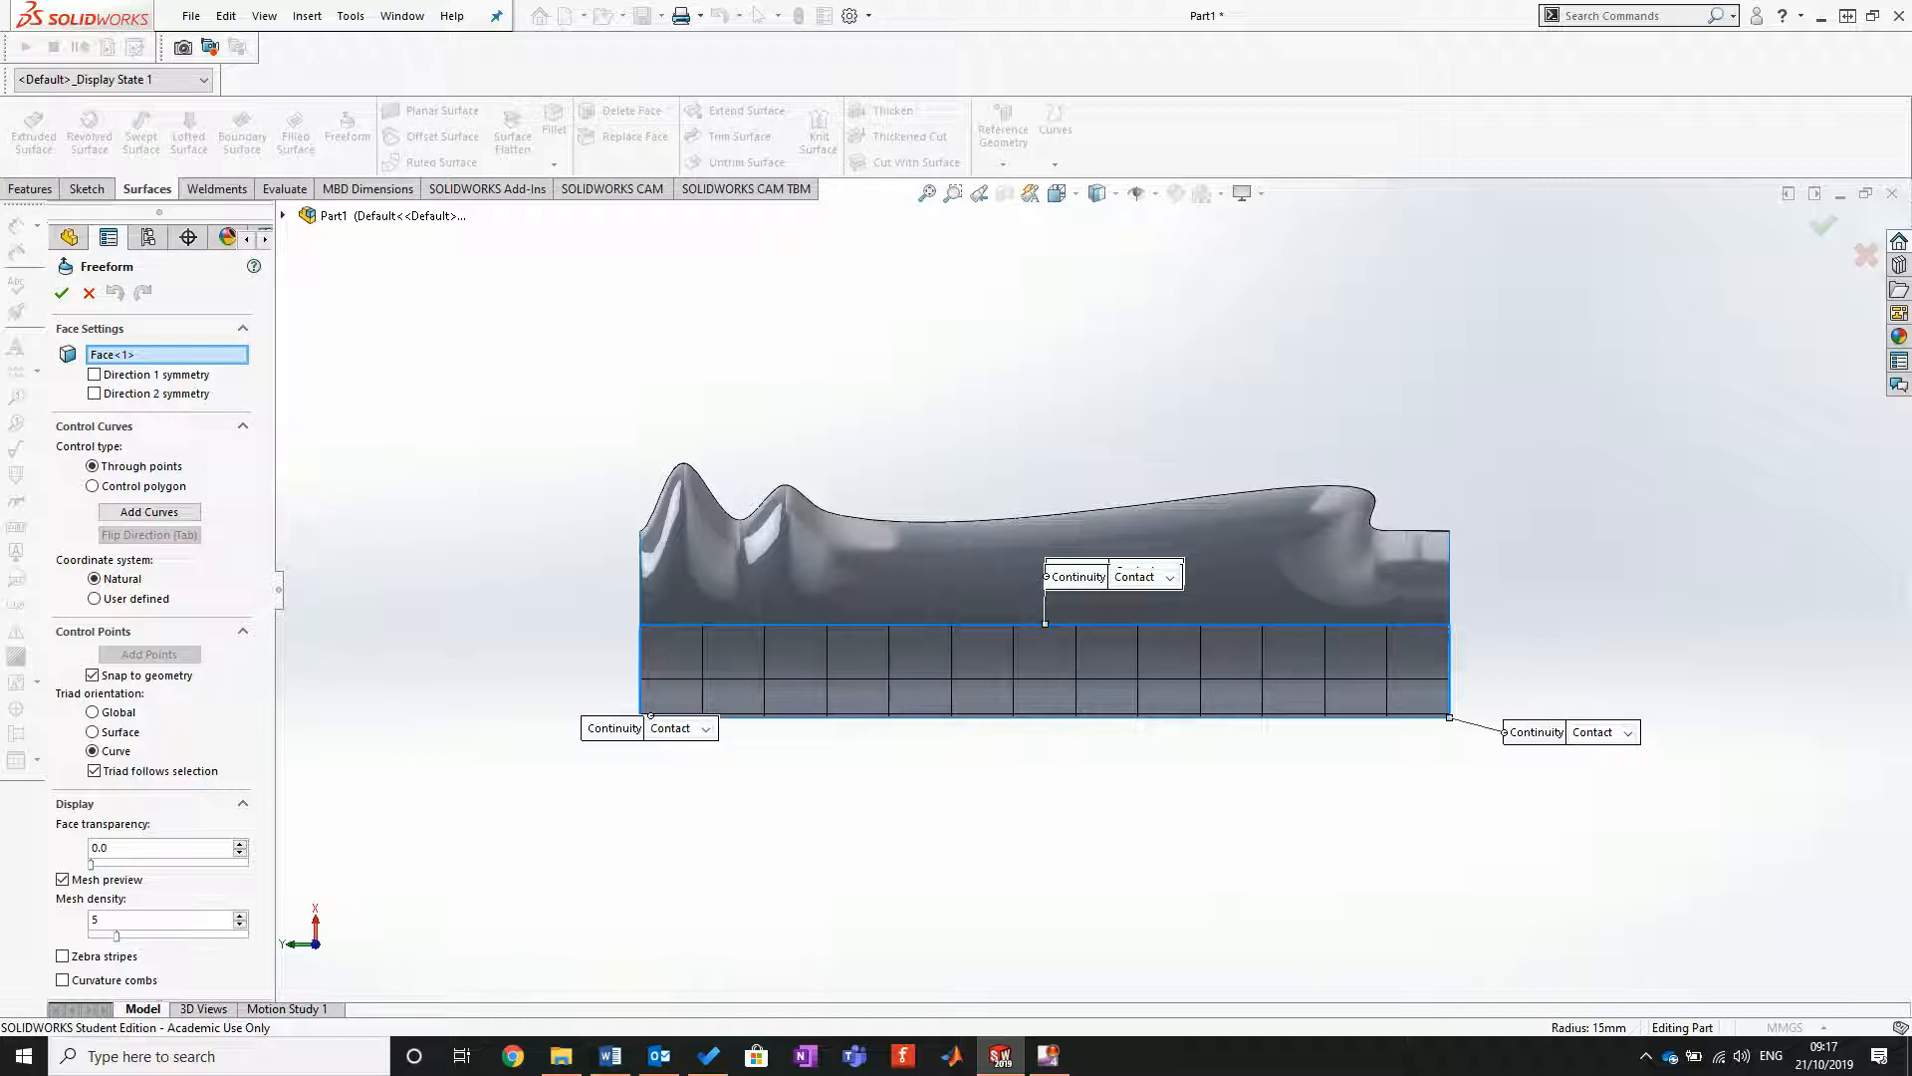
middle_drag(630, 809, 847, 732)
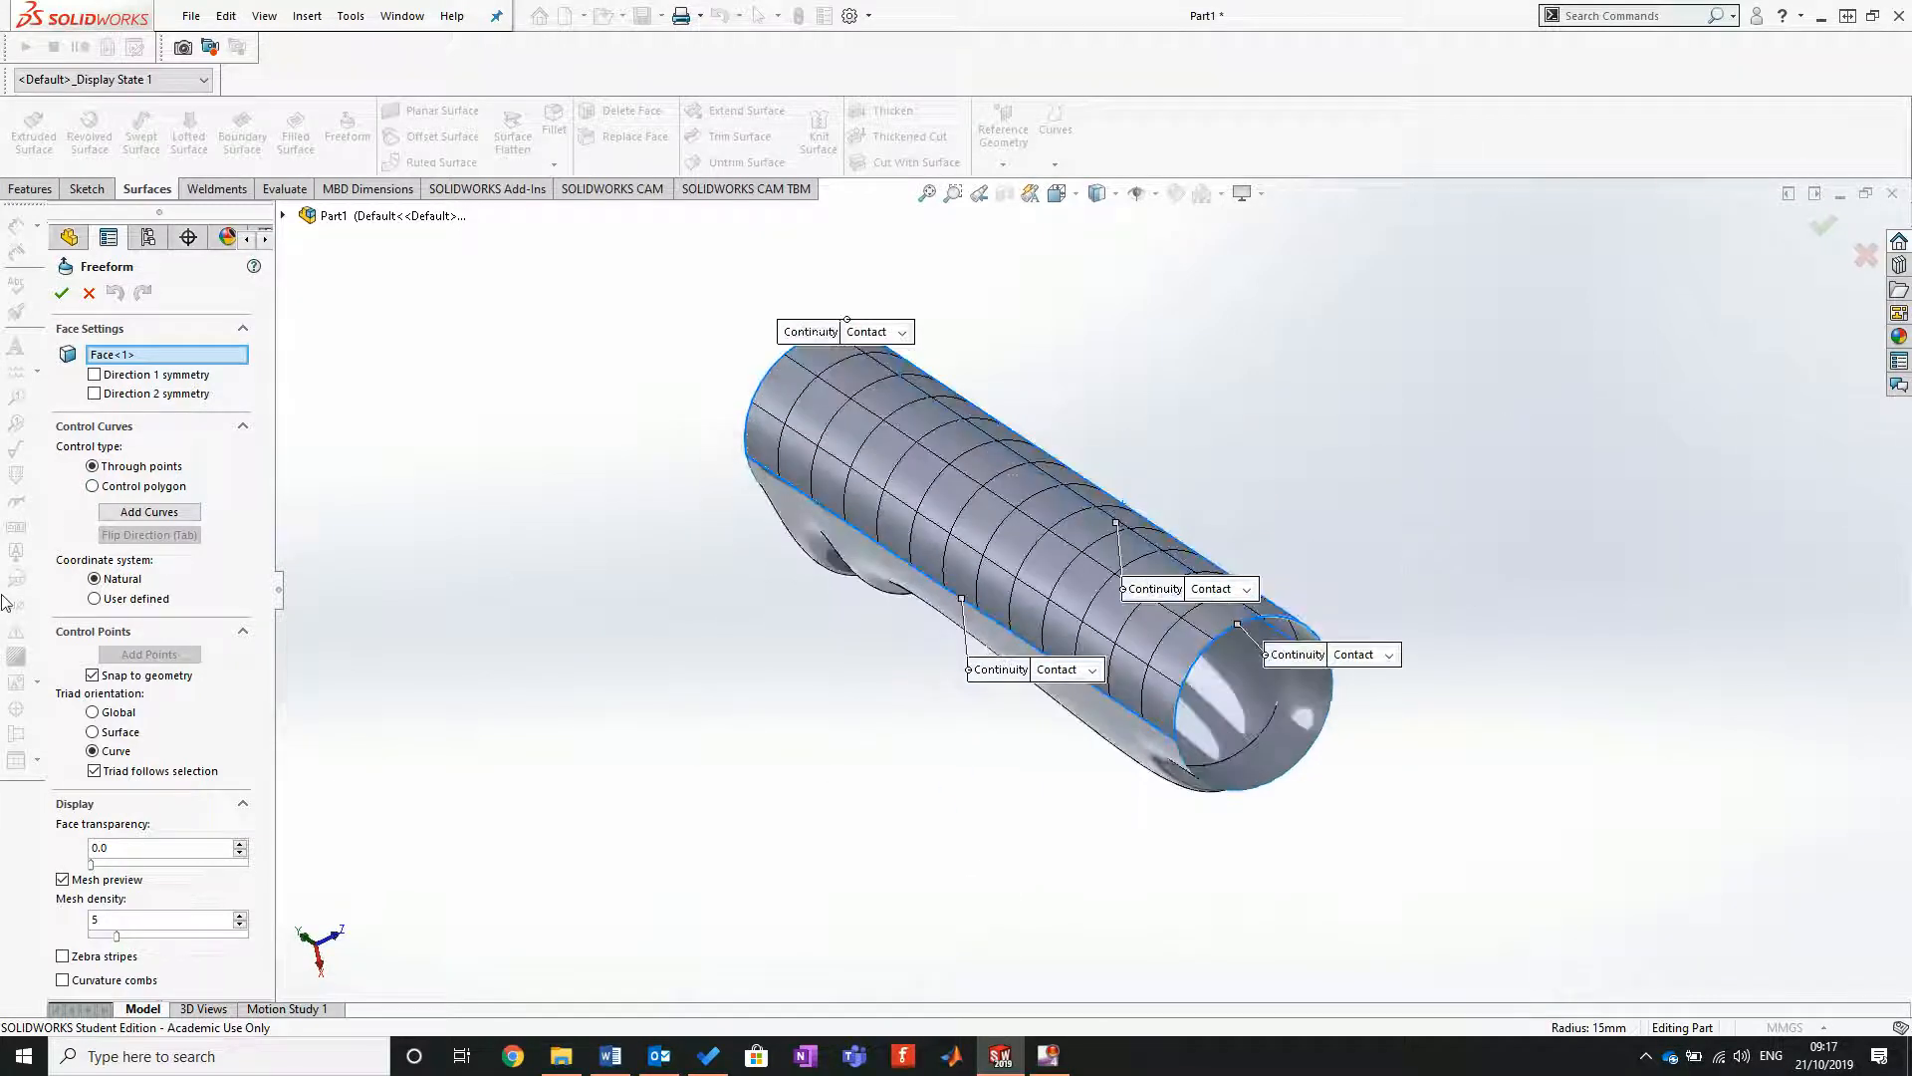
click(149, 512)
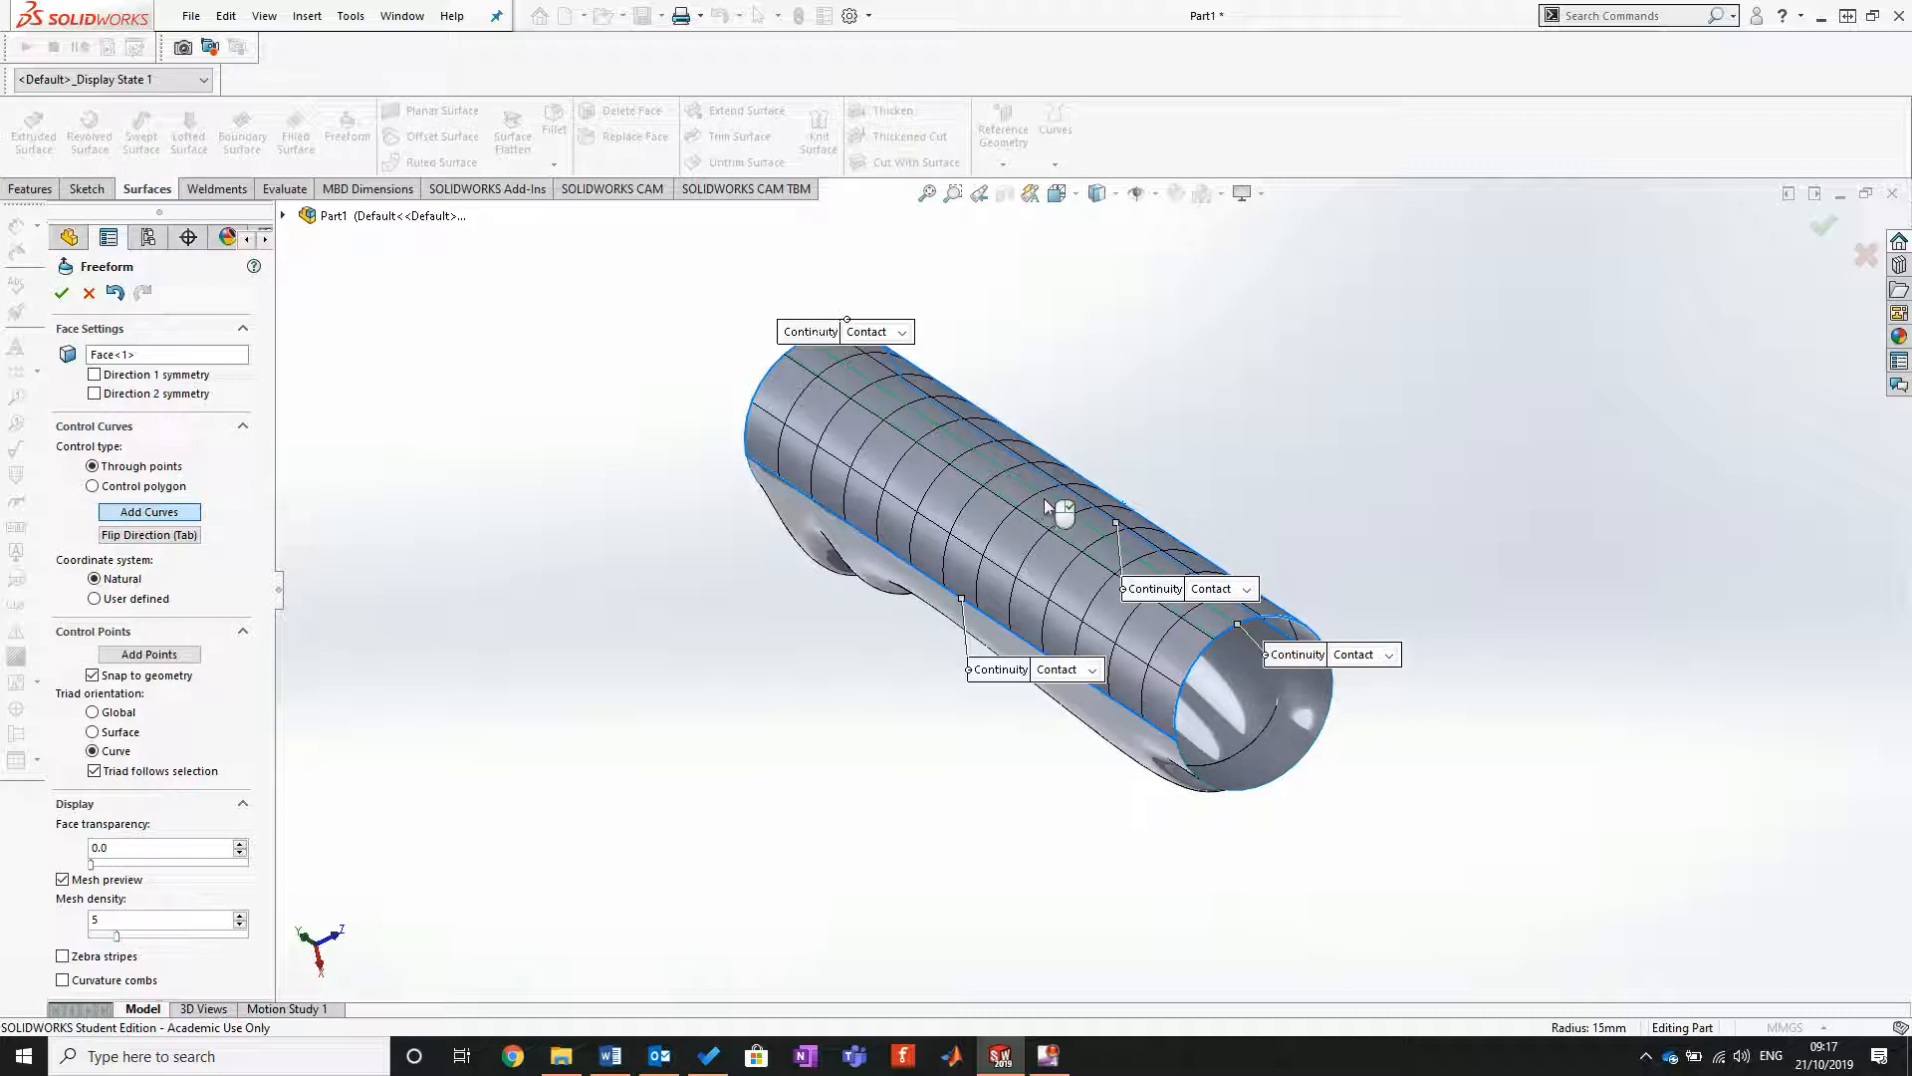
middle_drag(1040, 498, 885, 481)
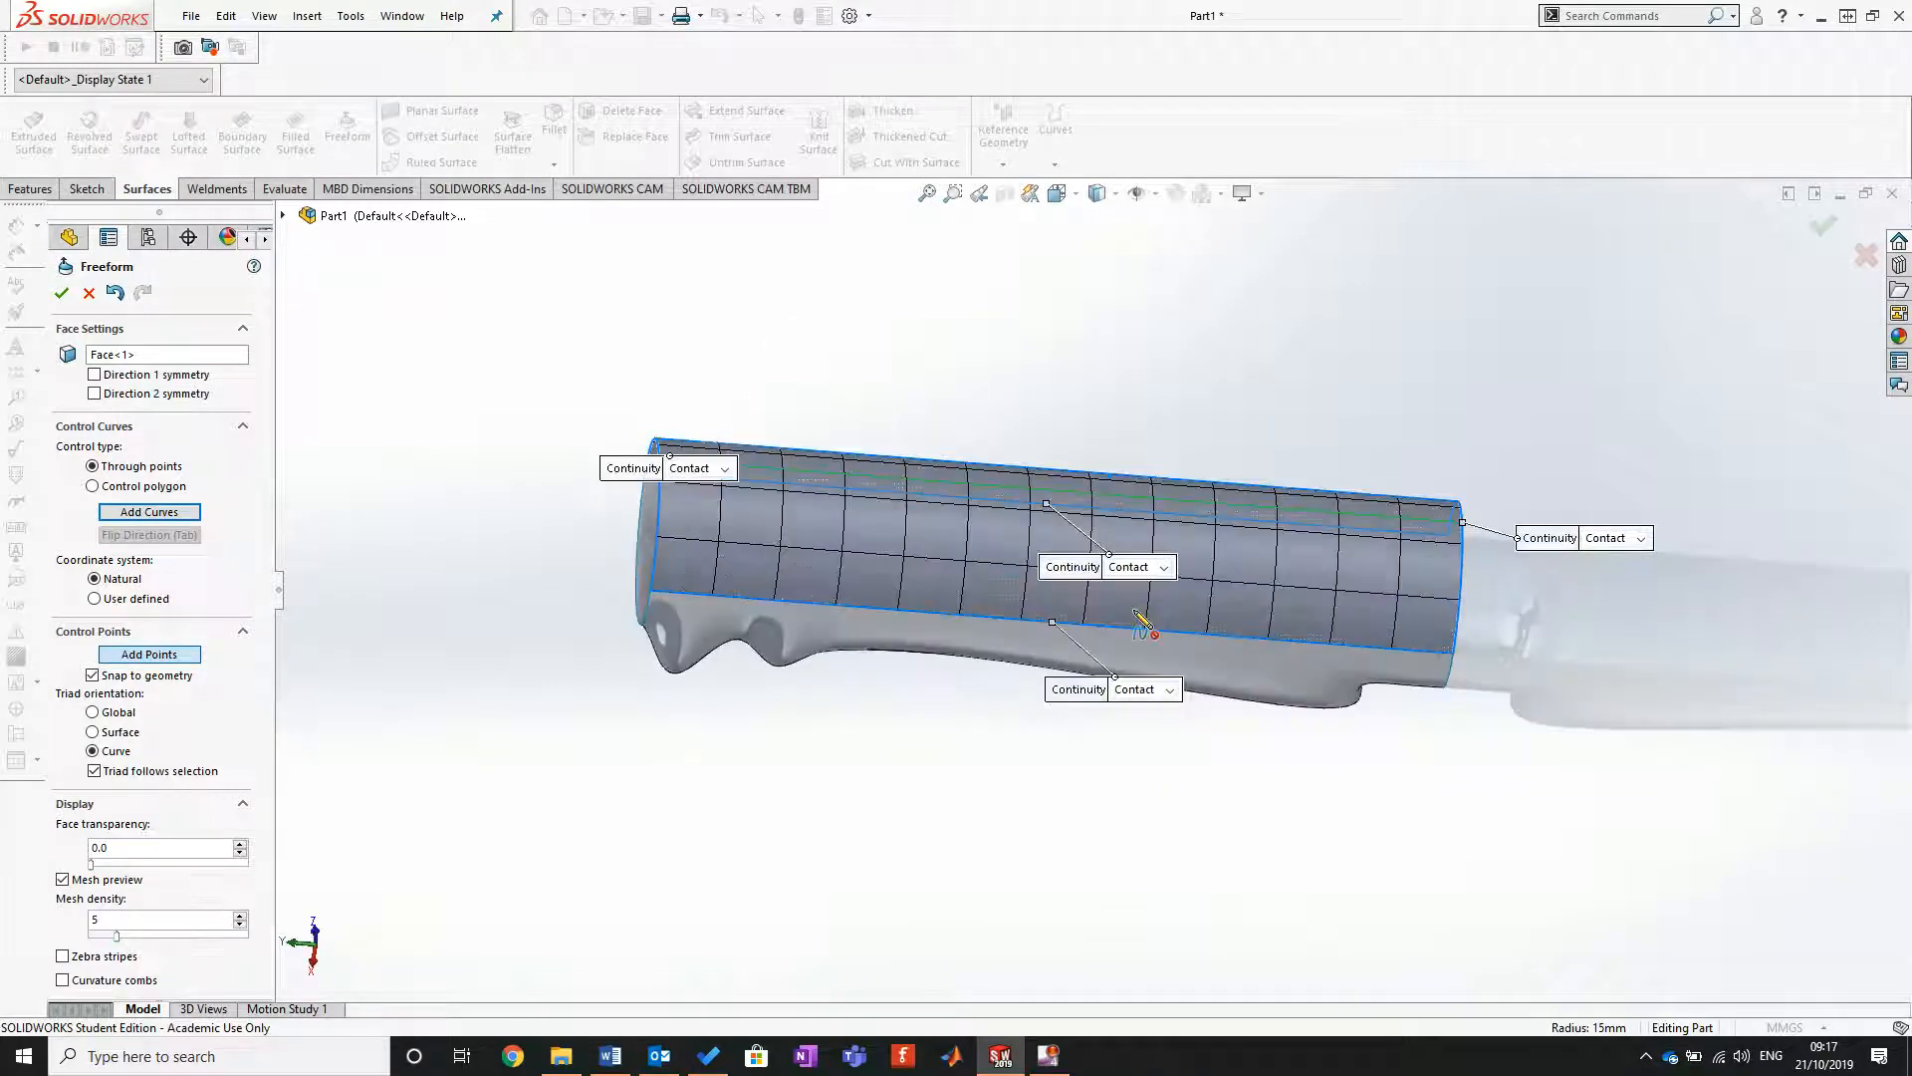
Step: Add two control points on the new curve, one toward each end of the cylinder, and finish placing points
click(799, 473)
click(1203, 504)
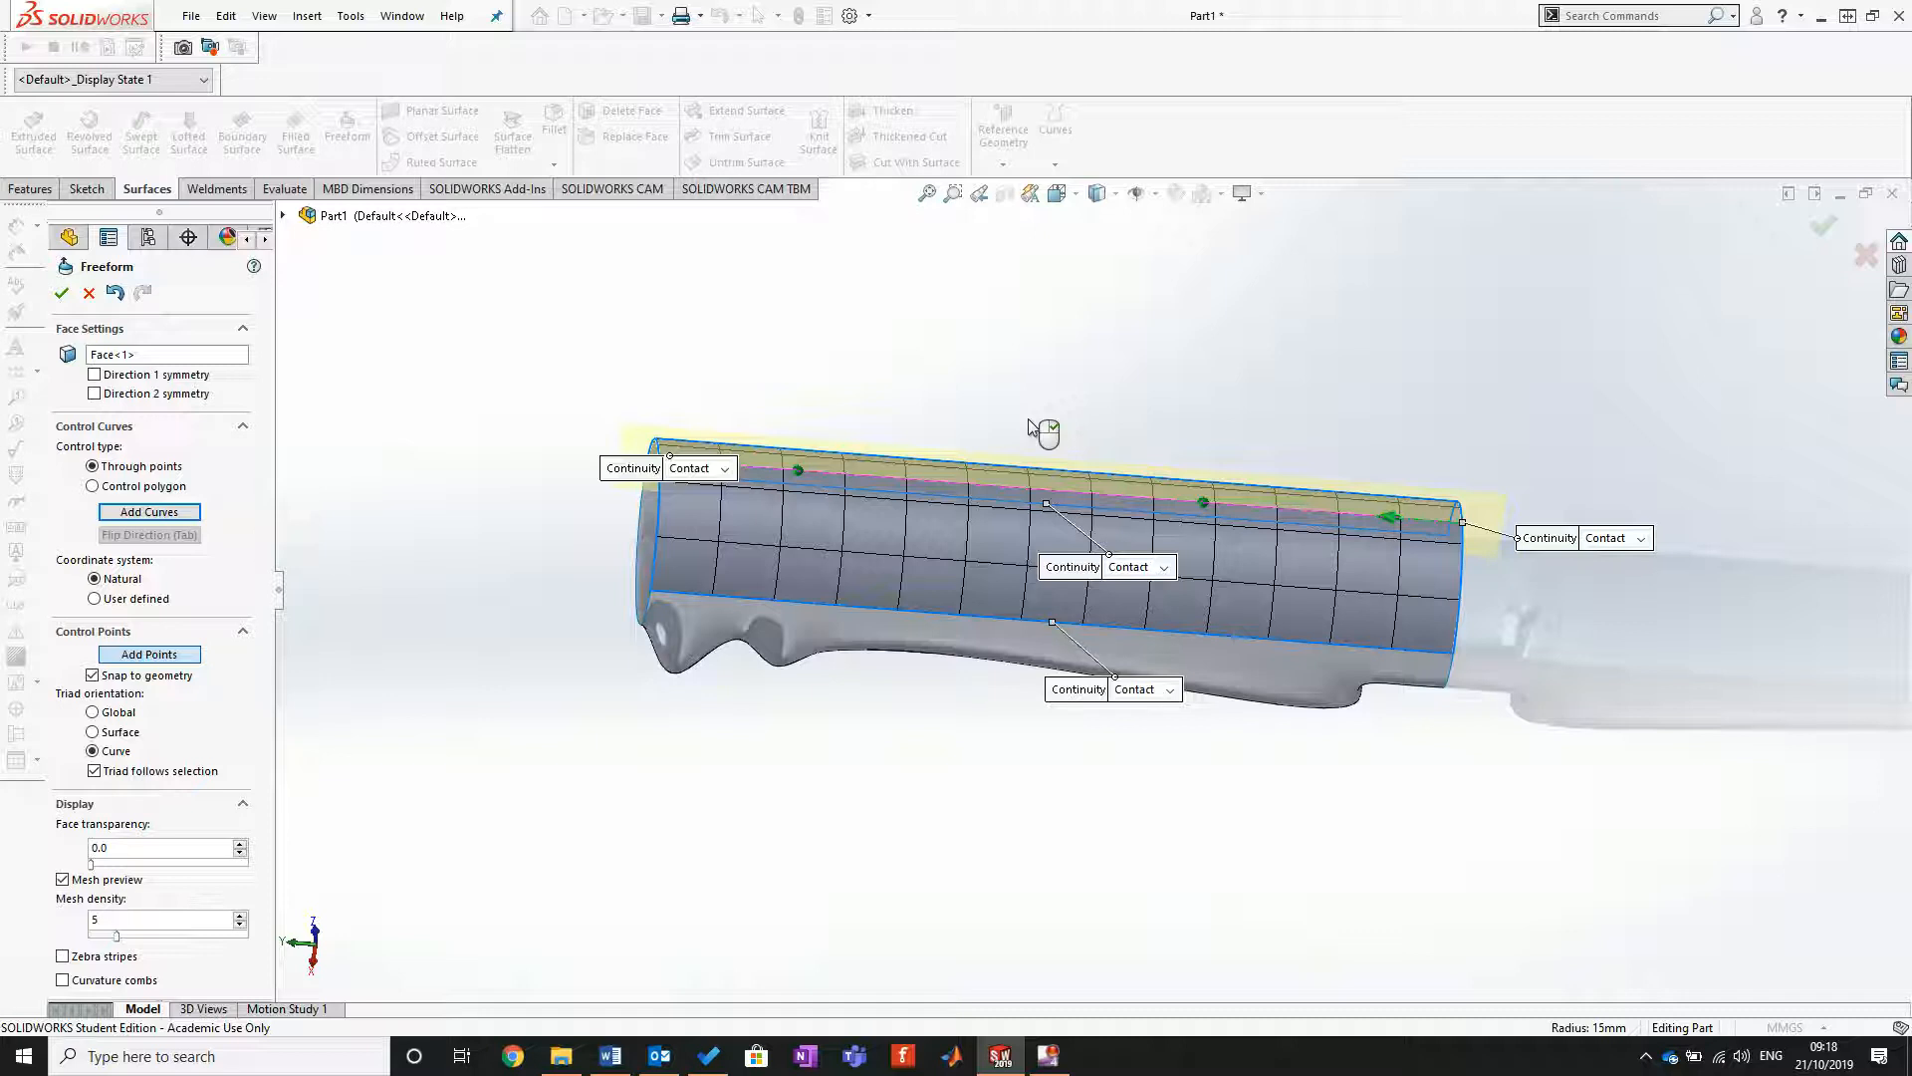
click(1067, 197)
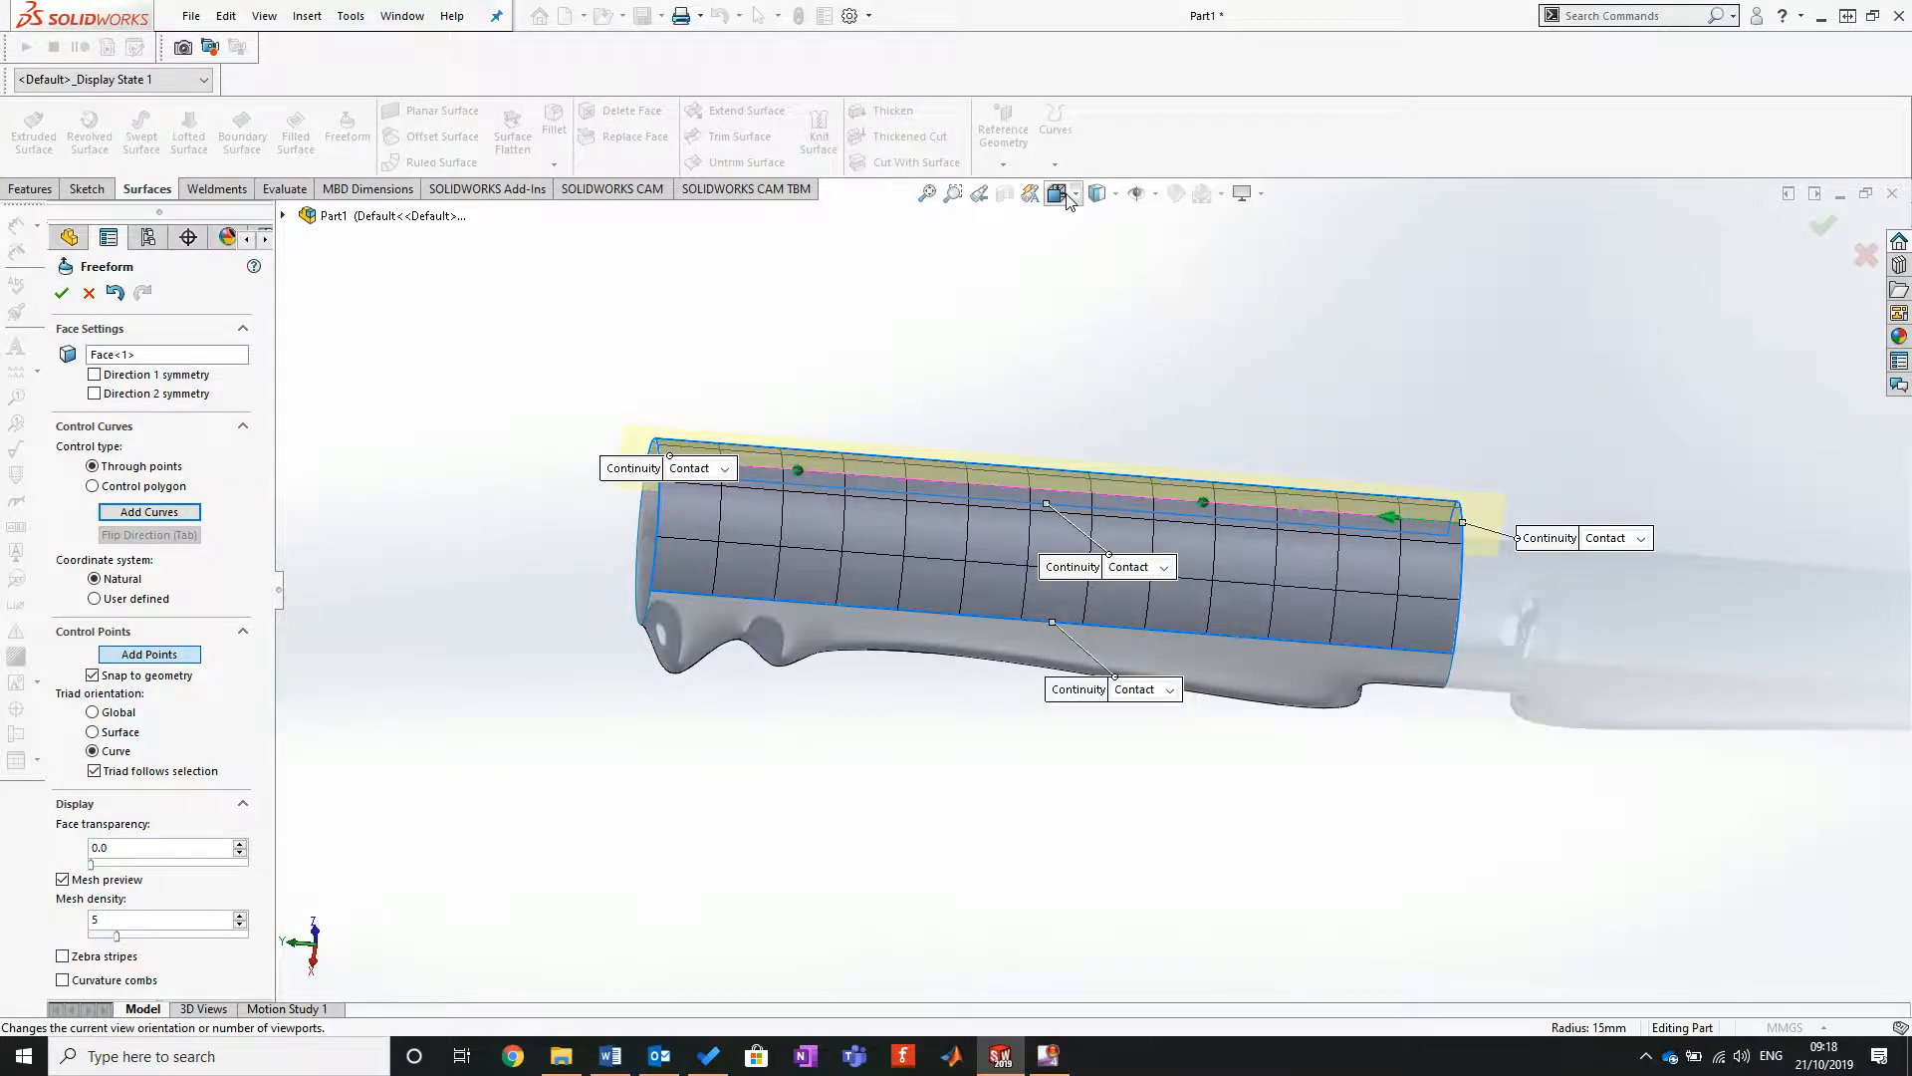
click(887, 822)
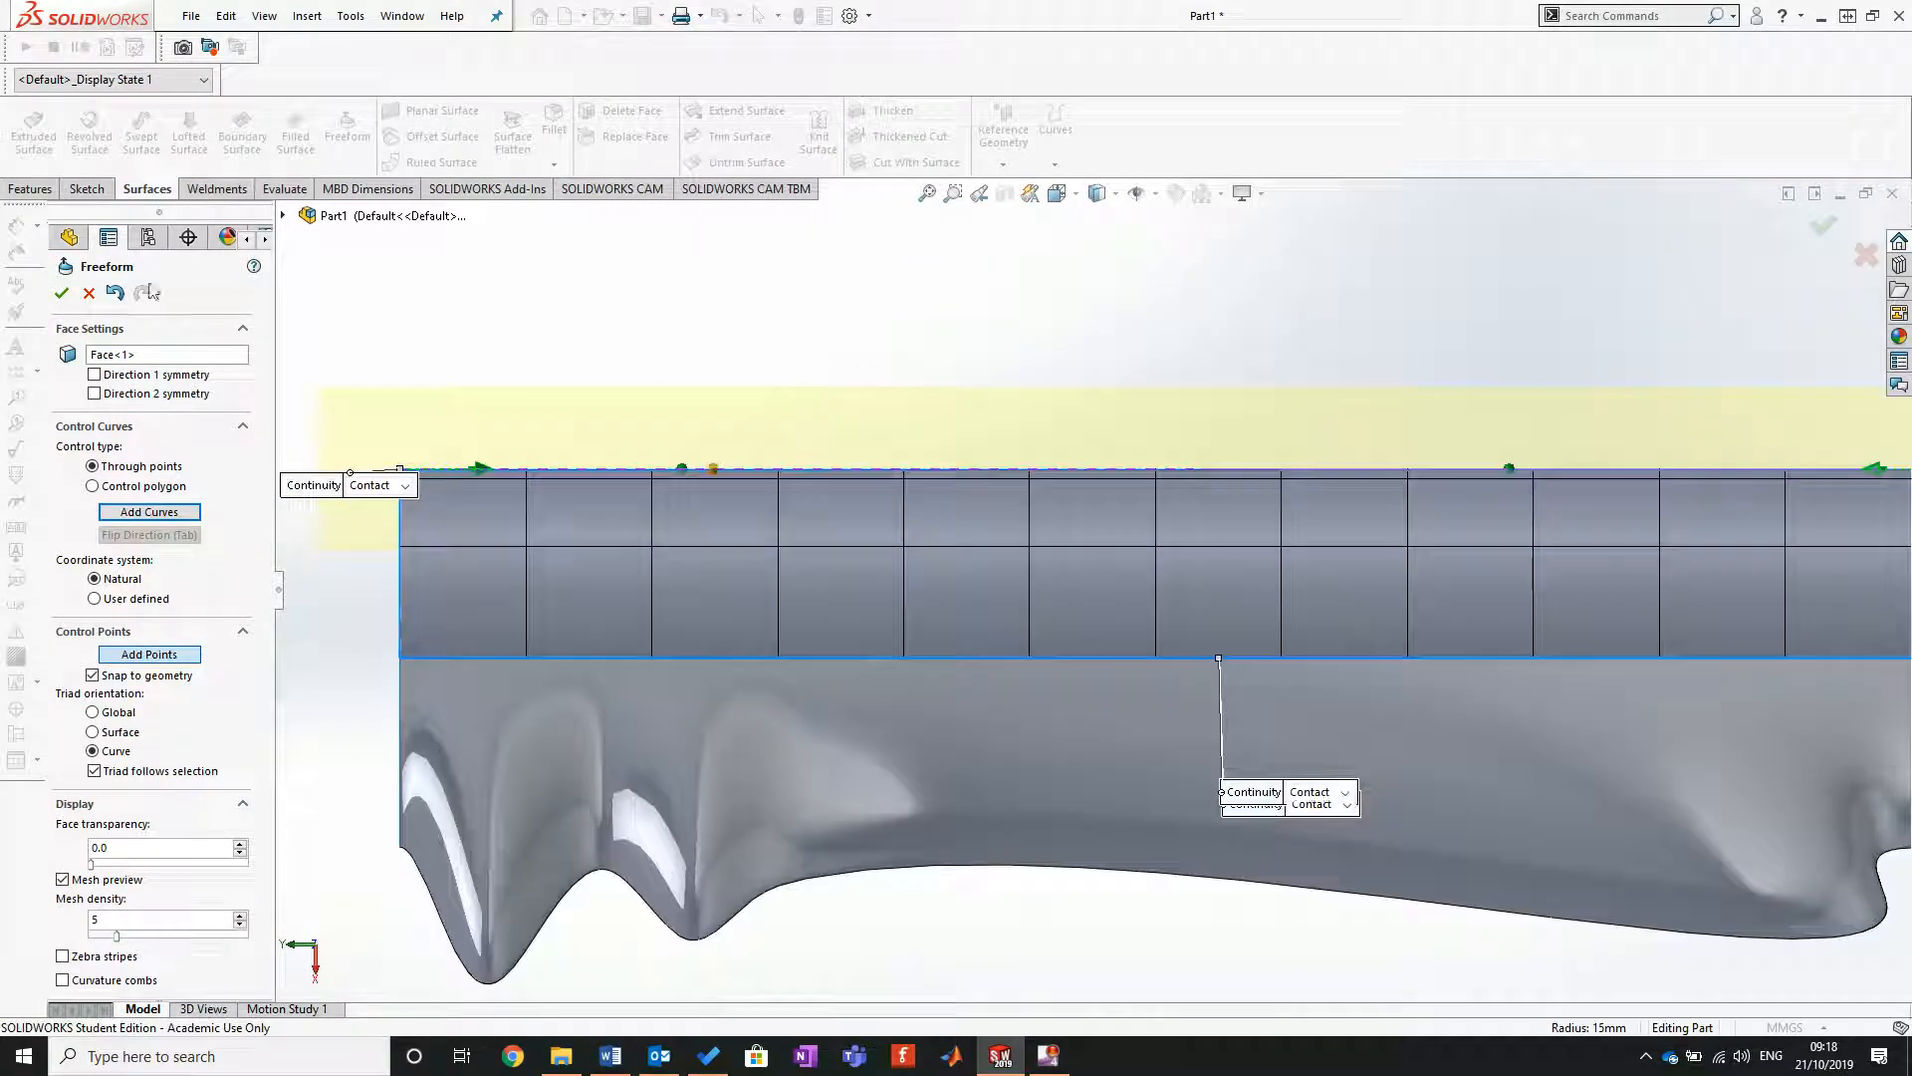
right_click(758, 471)
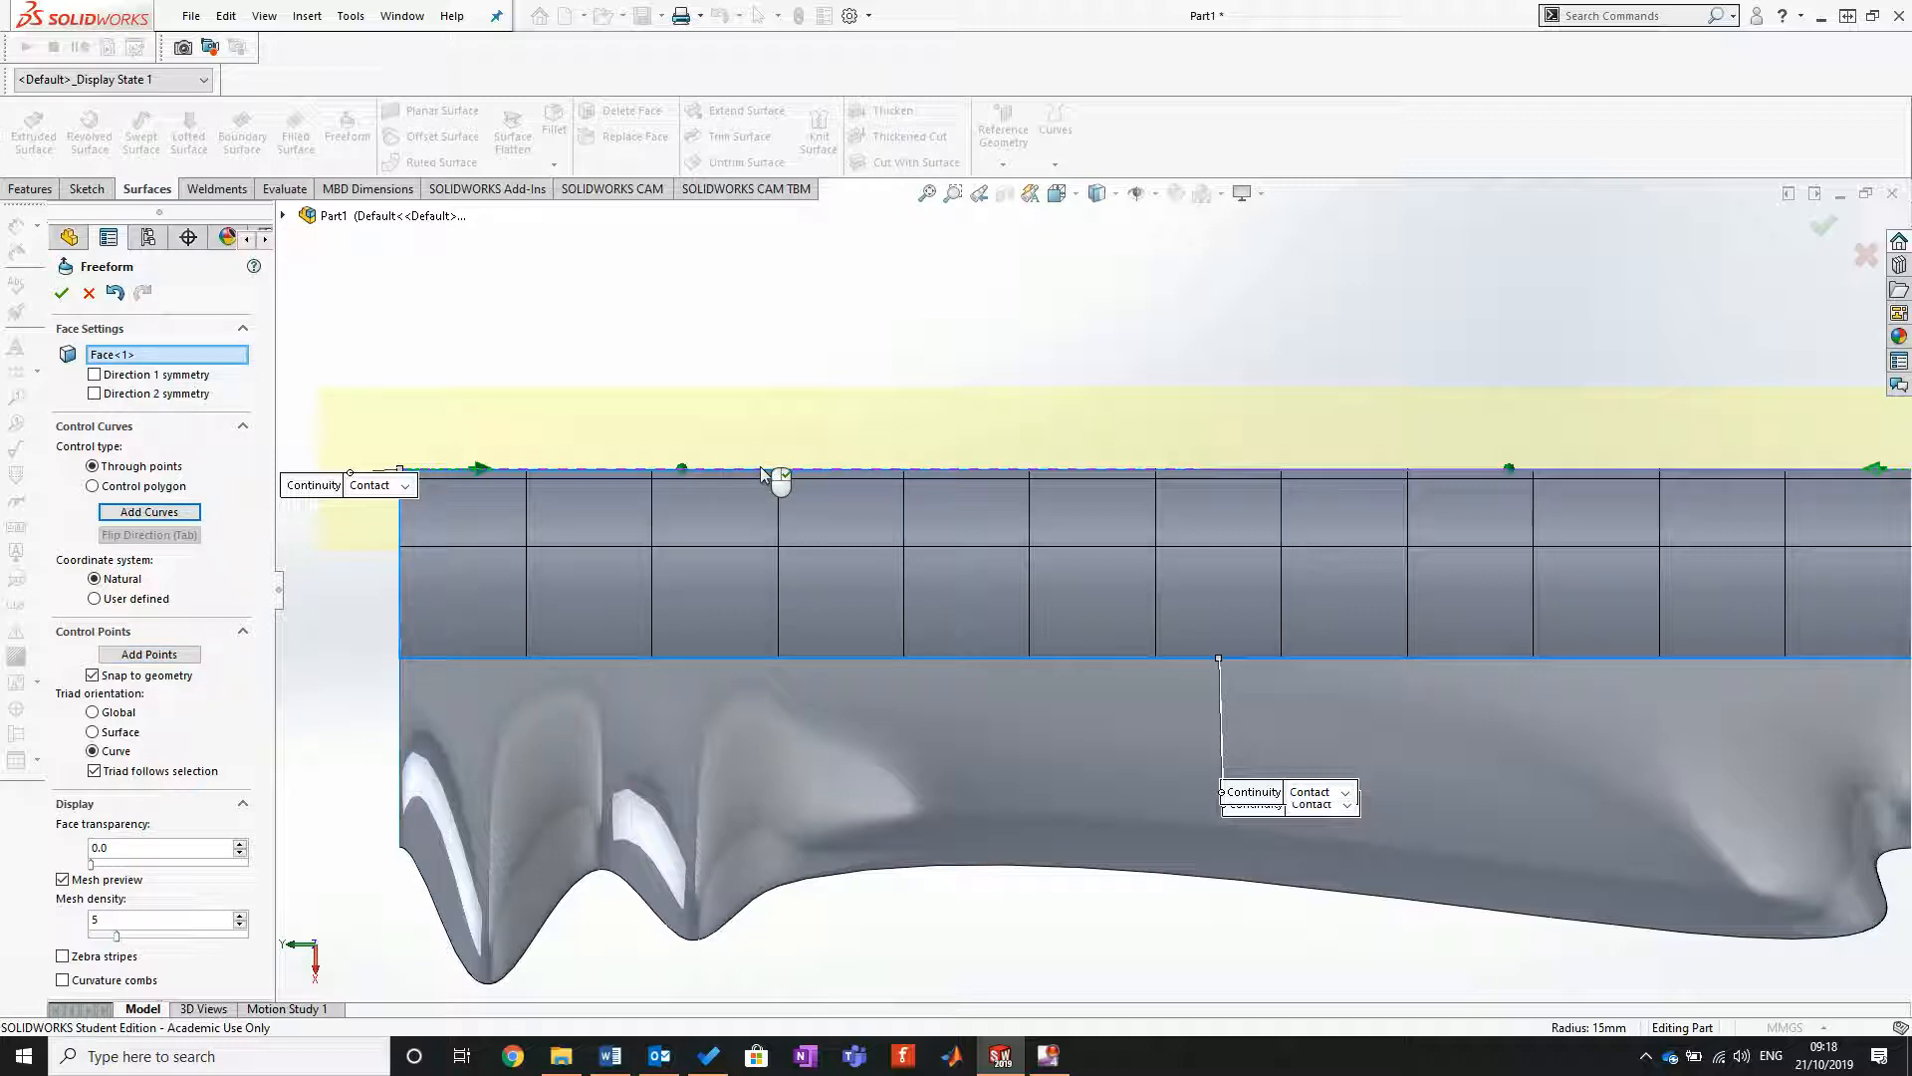
Step: Pull the two control points outward by about 4.1 mm and 2.7 mm to form a gentle bulge, and accept the Freeform
click(684, 470)
drag(683, 470, 722, 423)
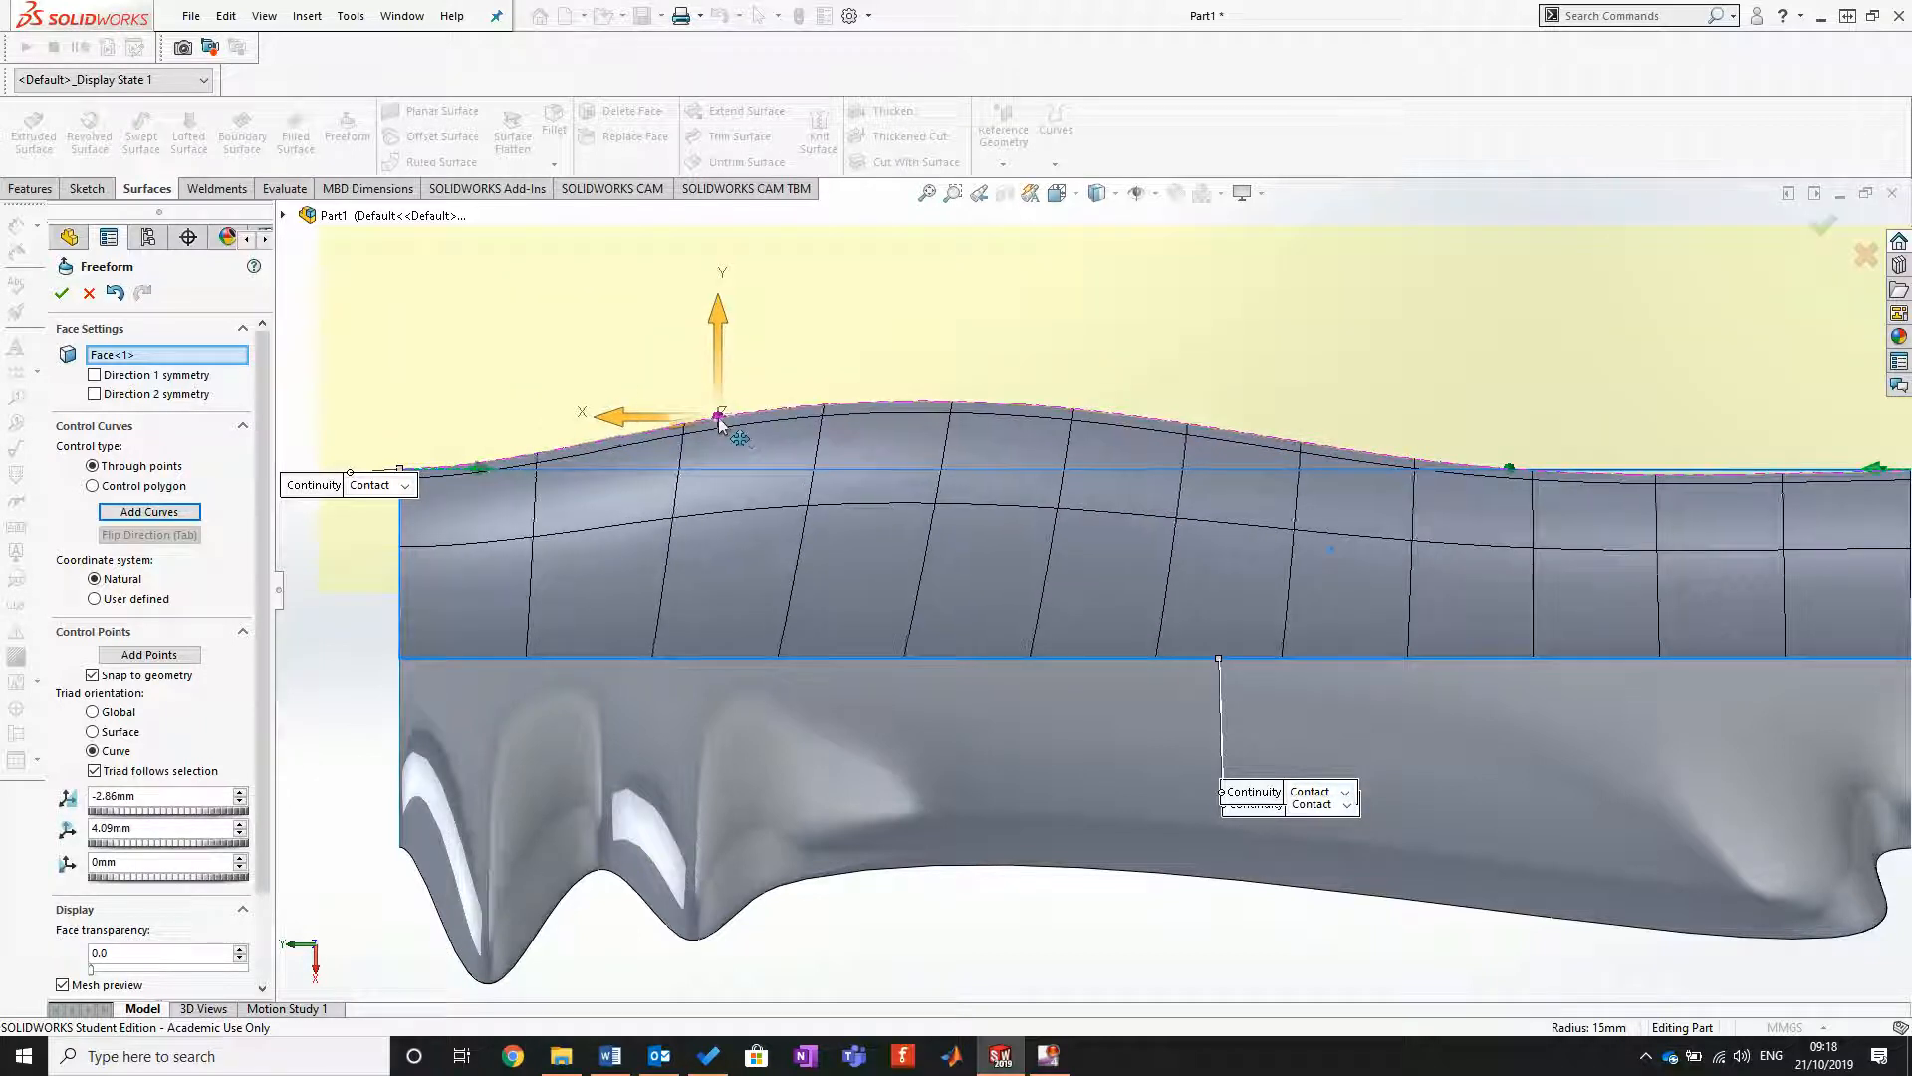
drag(1510, 468, 1523, 438)
scroll(1488, 562, up, 3)
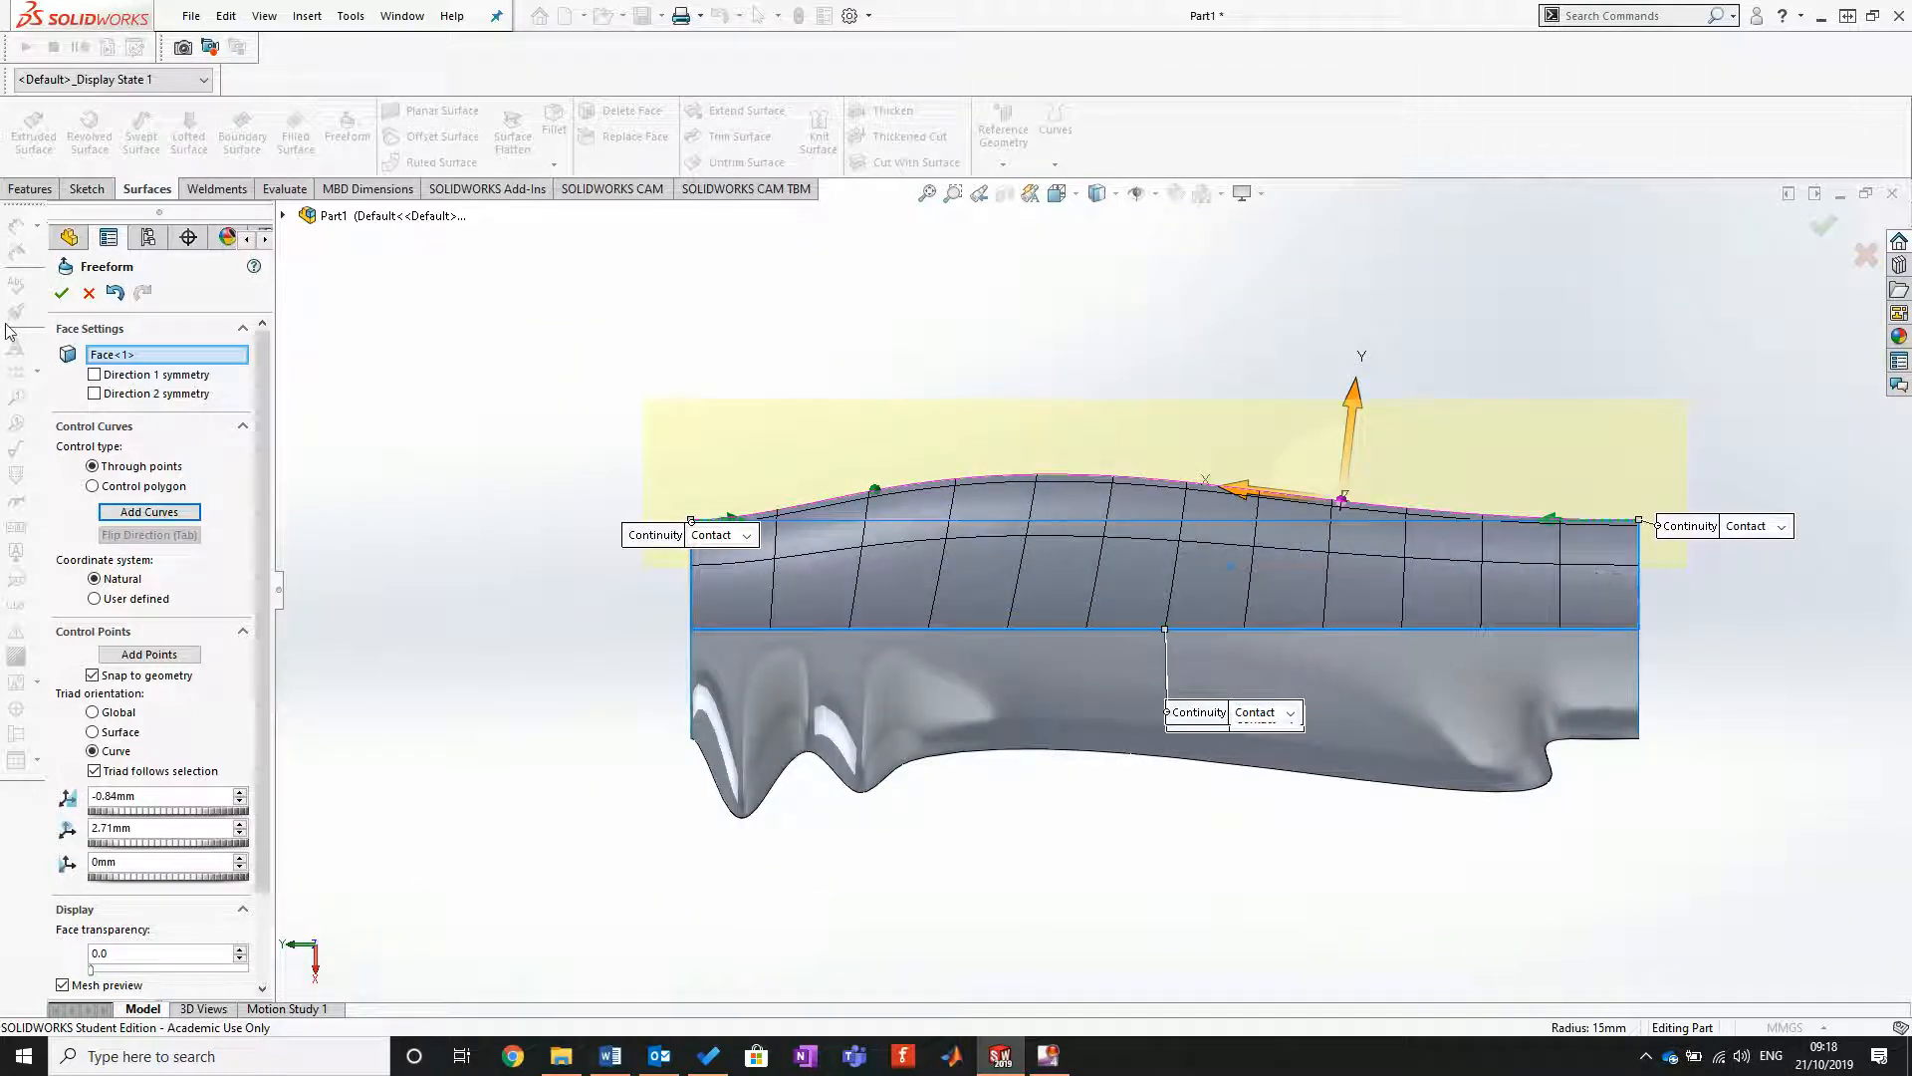
click(62, 293)
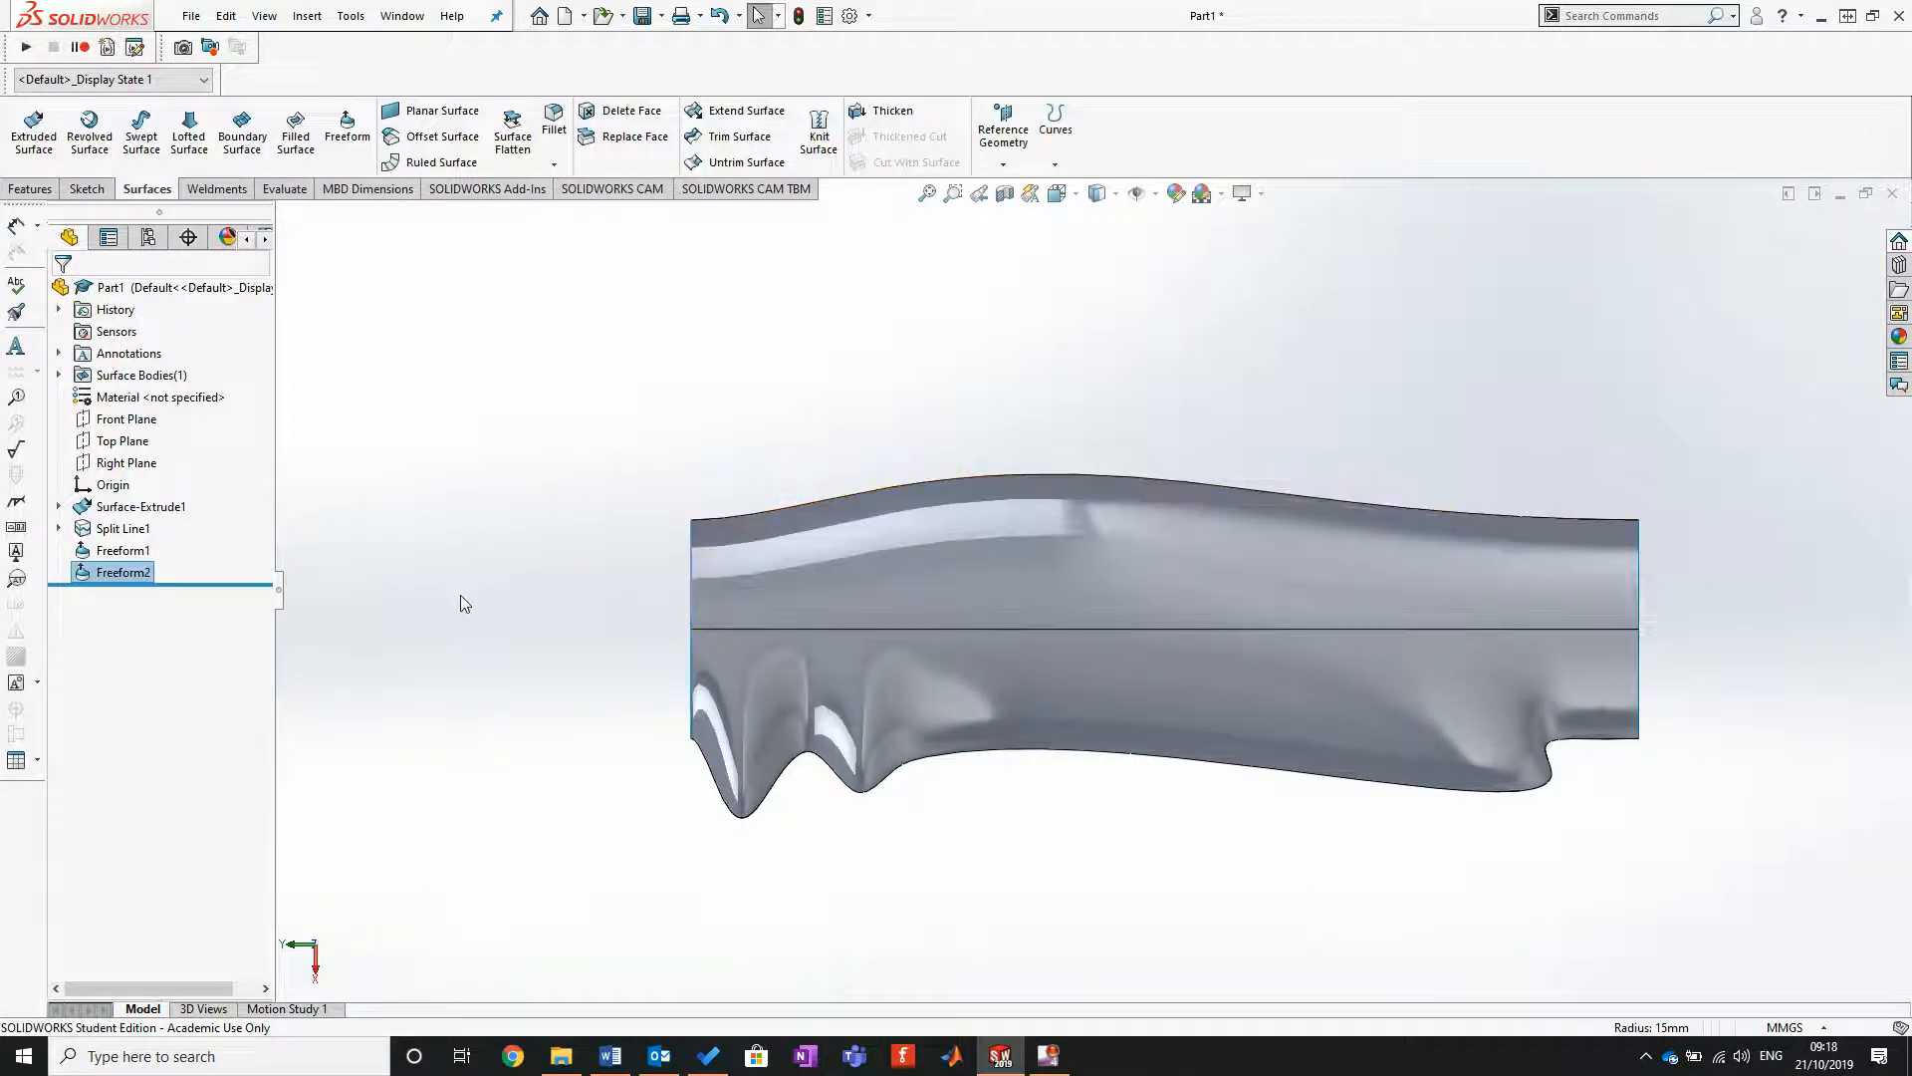
Step: Close the open upper end beside the two bumps with a planar surface bounded by its two semicircular edges
middle_drag(584, 649, 866, 581)
scroll(872, 584, up, 3)
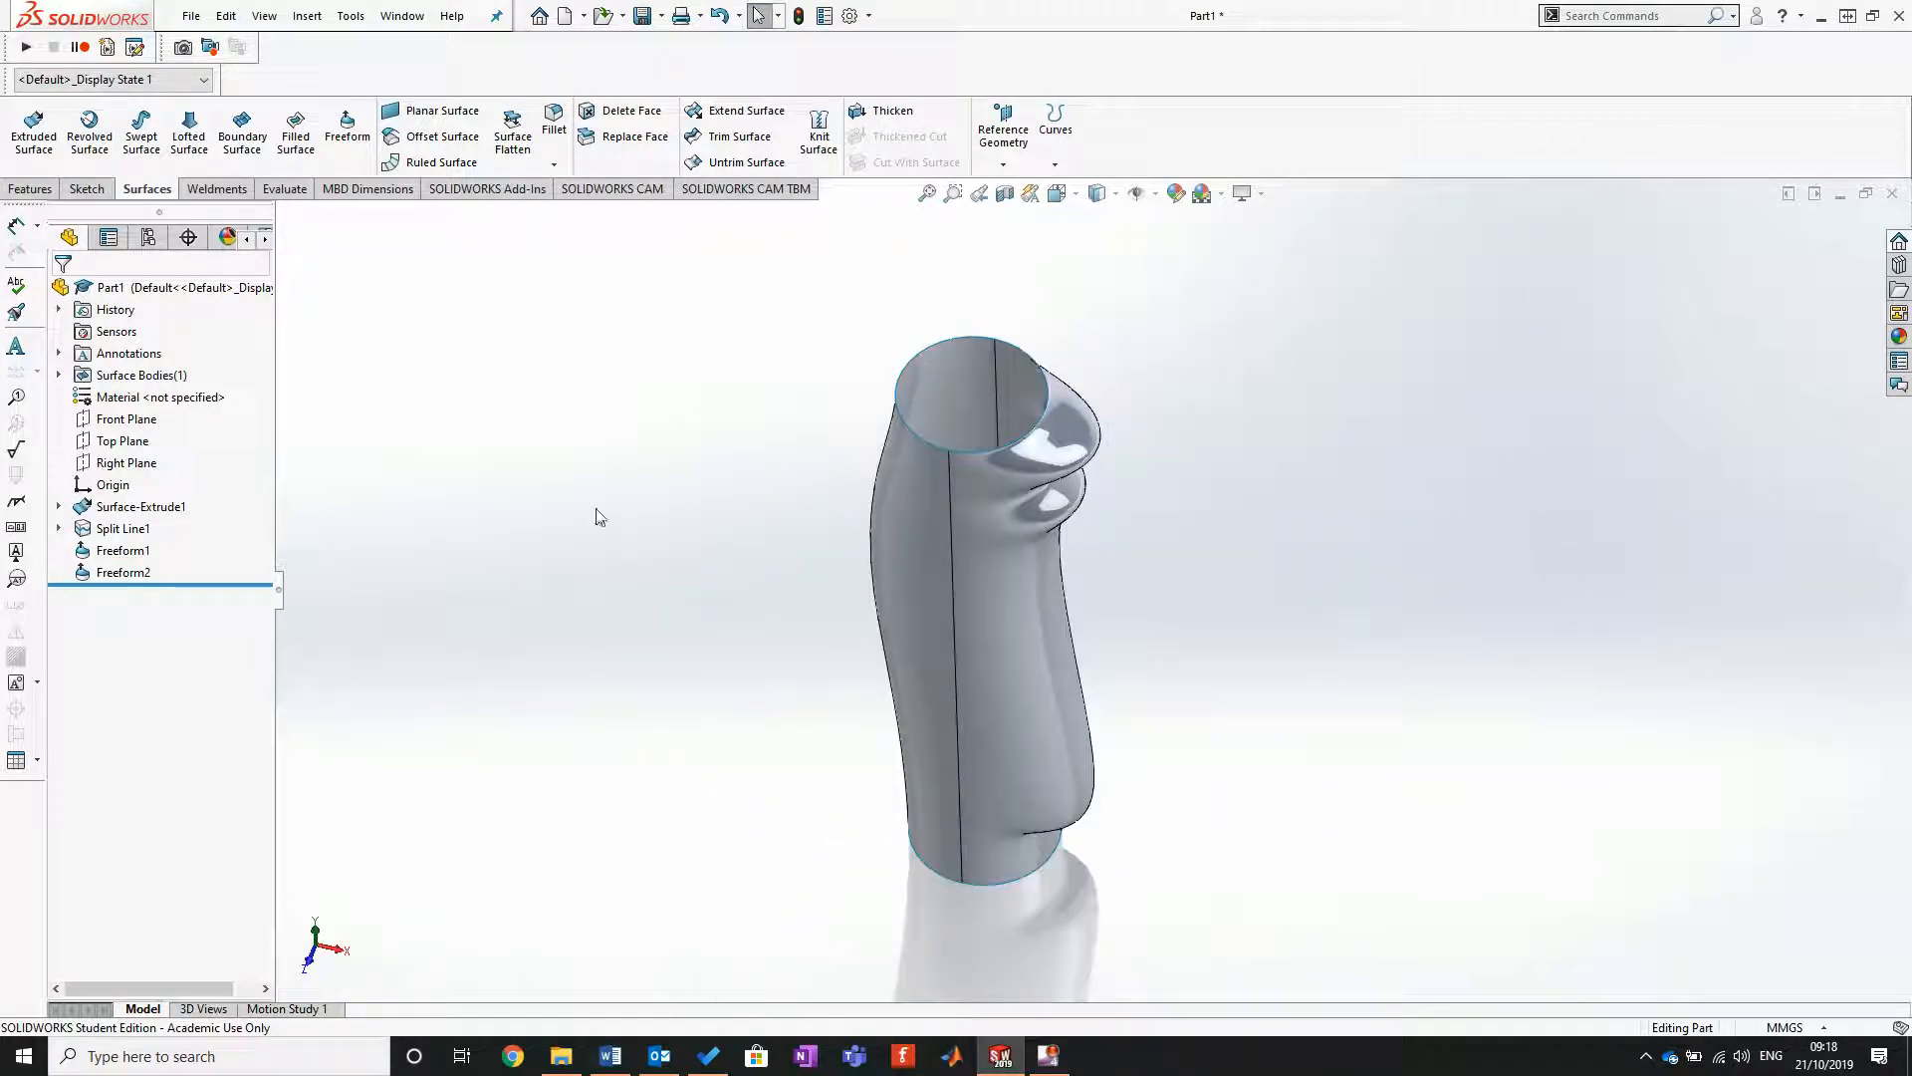
click(439, 111)
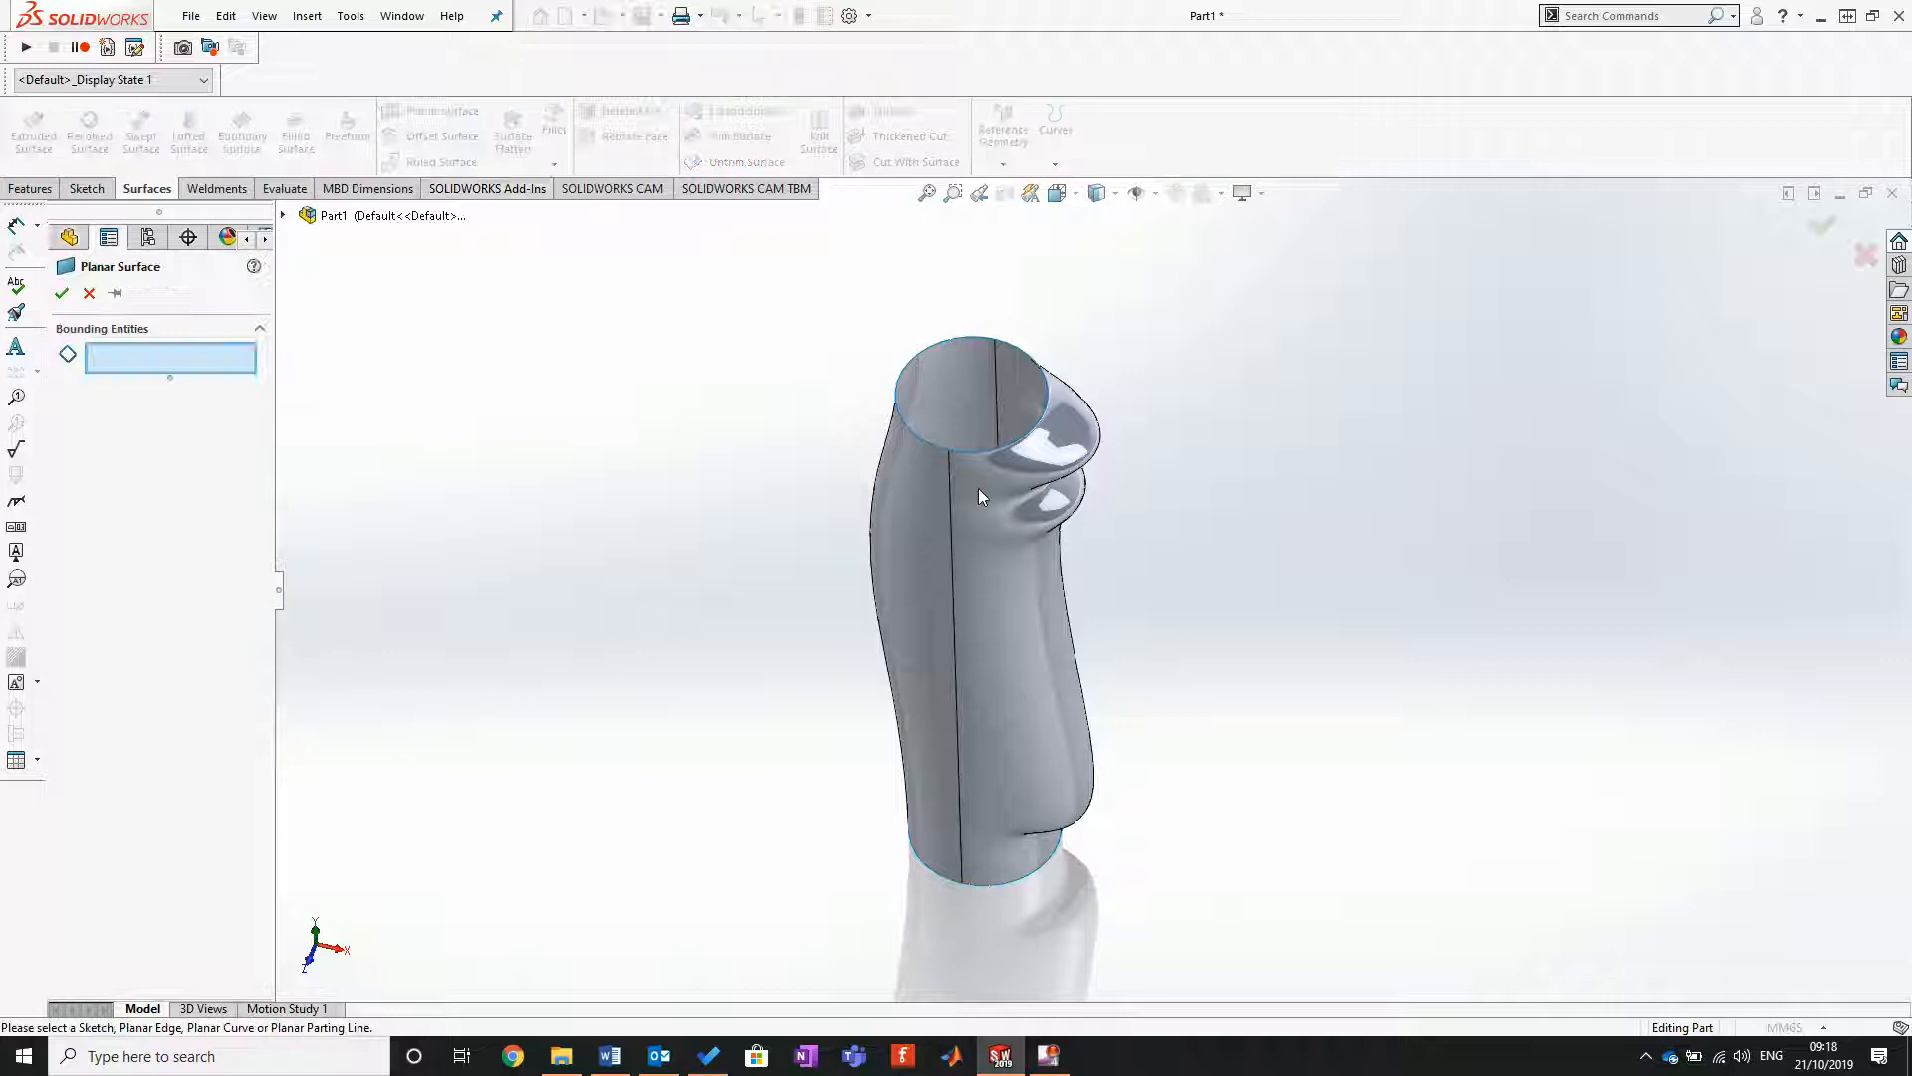
click(937, 445)
click(1041, 403)
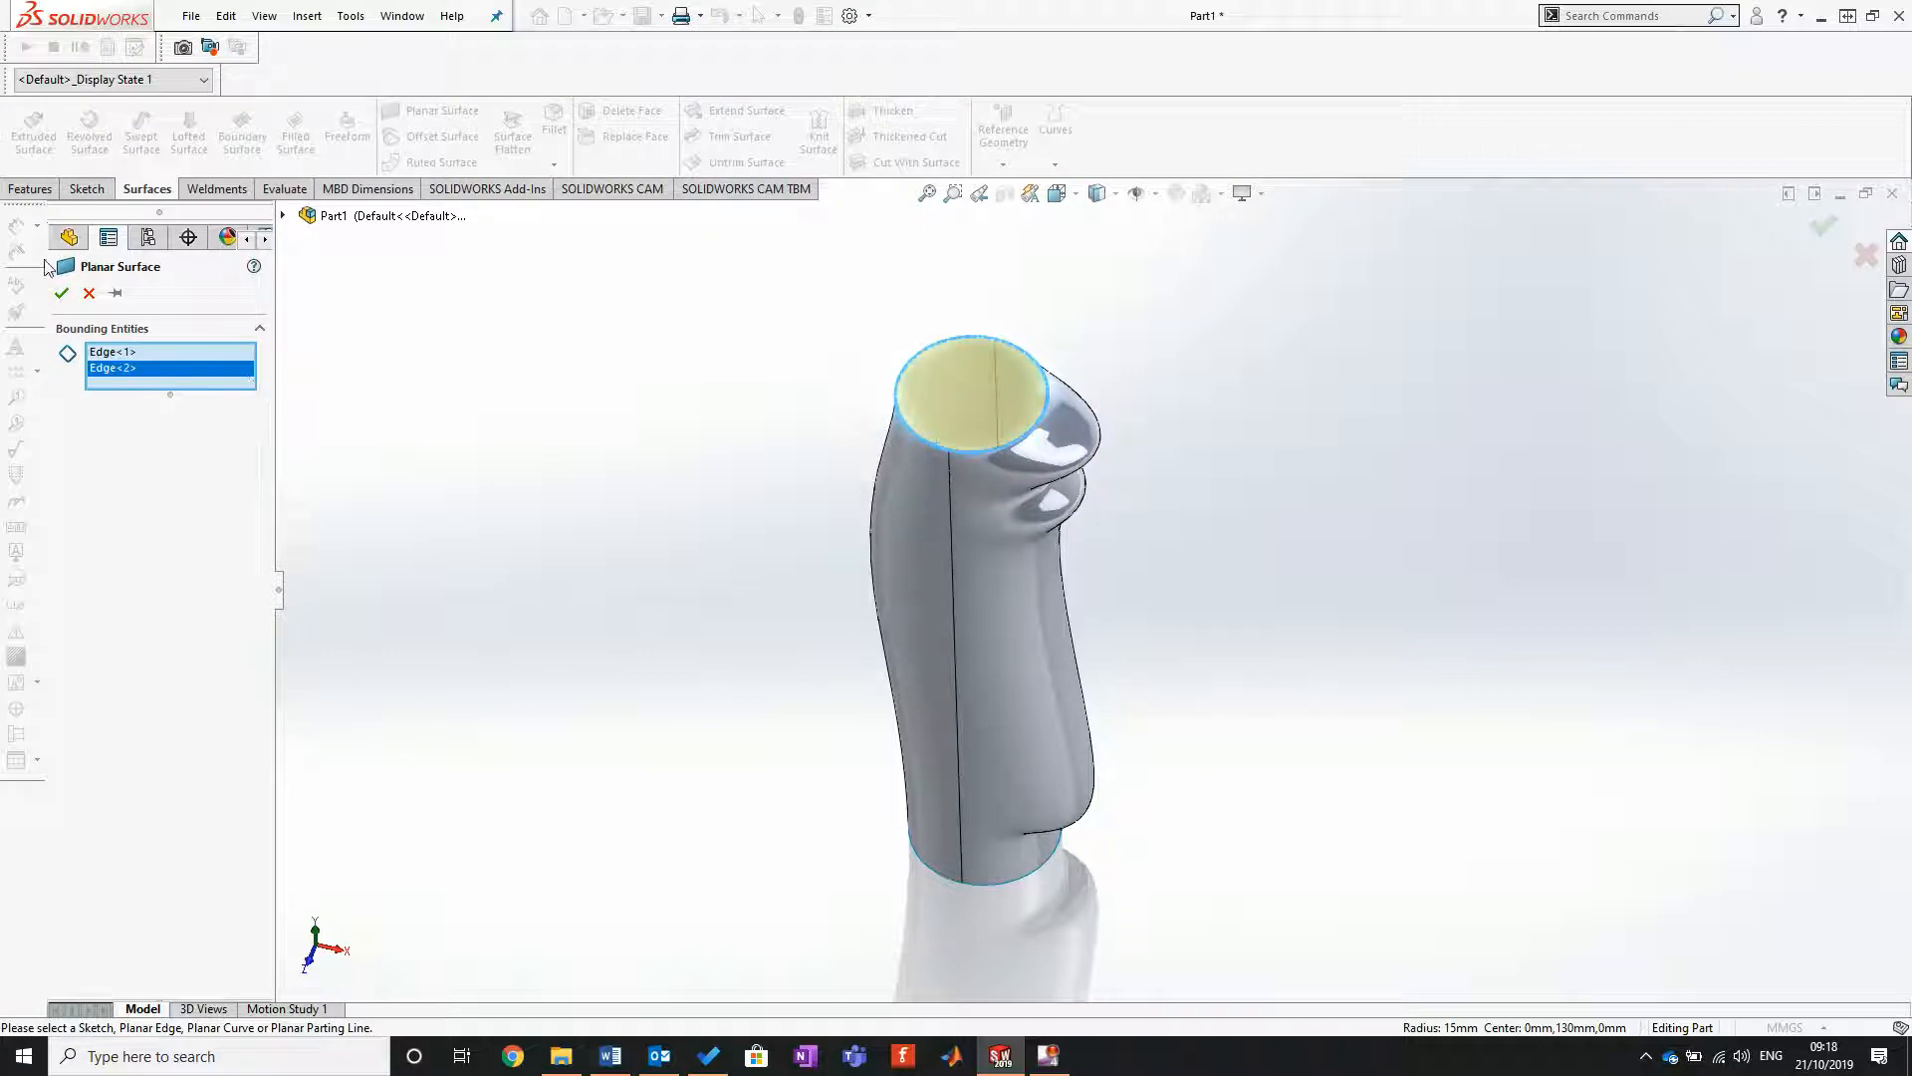
click(61, 293)
Step: Cap the open lower end next to the overhanging shoulder with a planar surface bounded by its two semicircular edges
middle_drag(1215, 565, 892, 363)
click(468, 119)
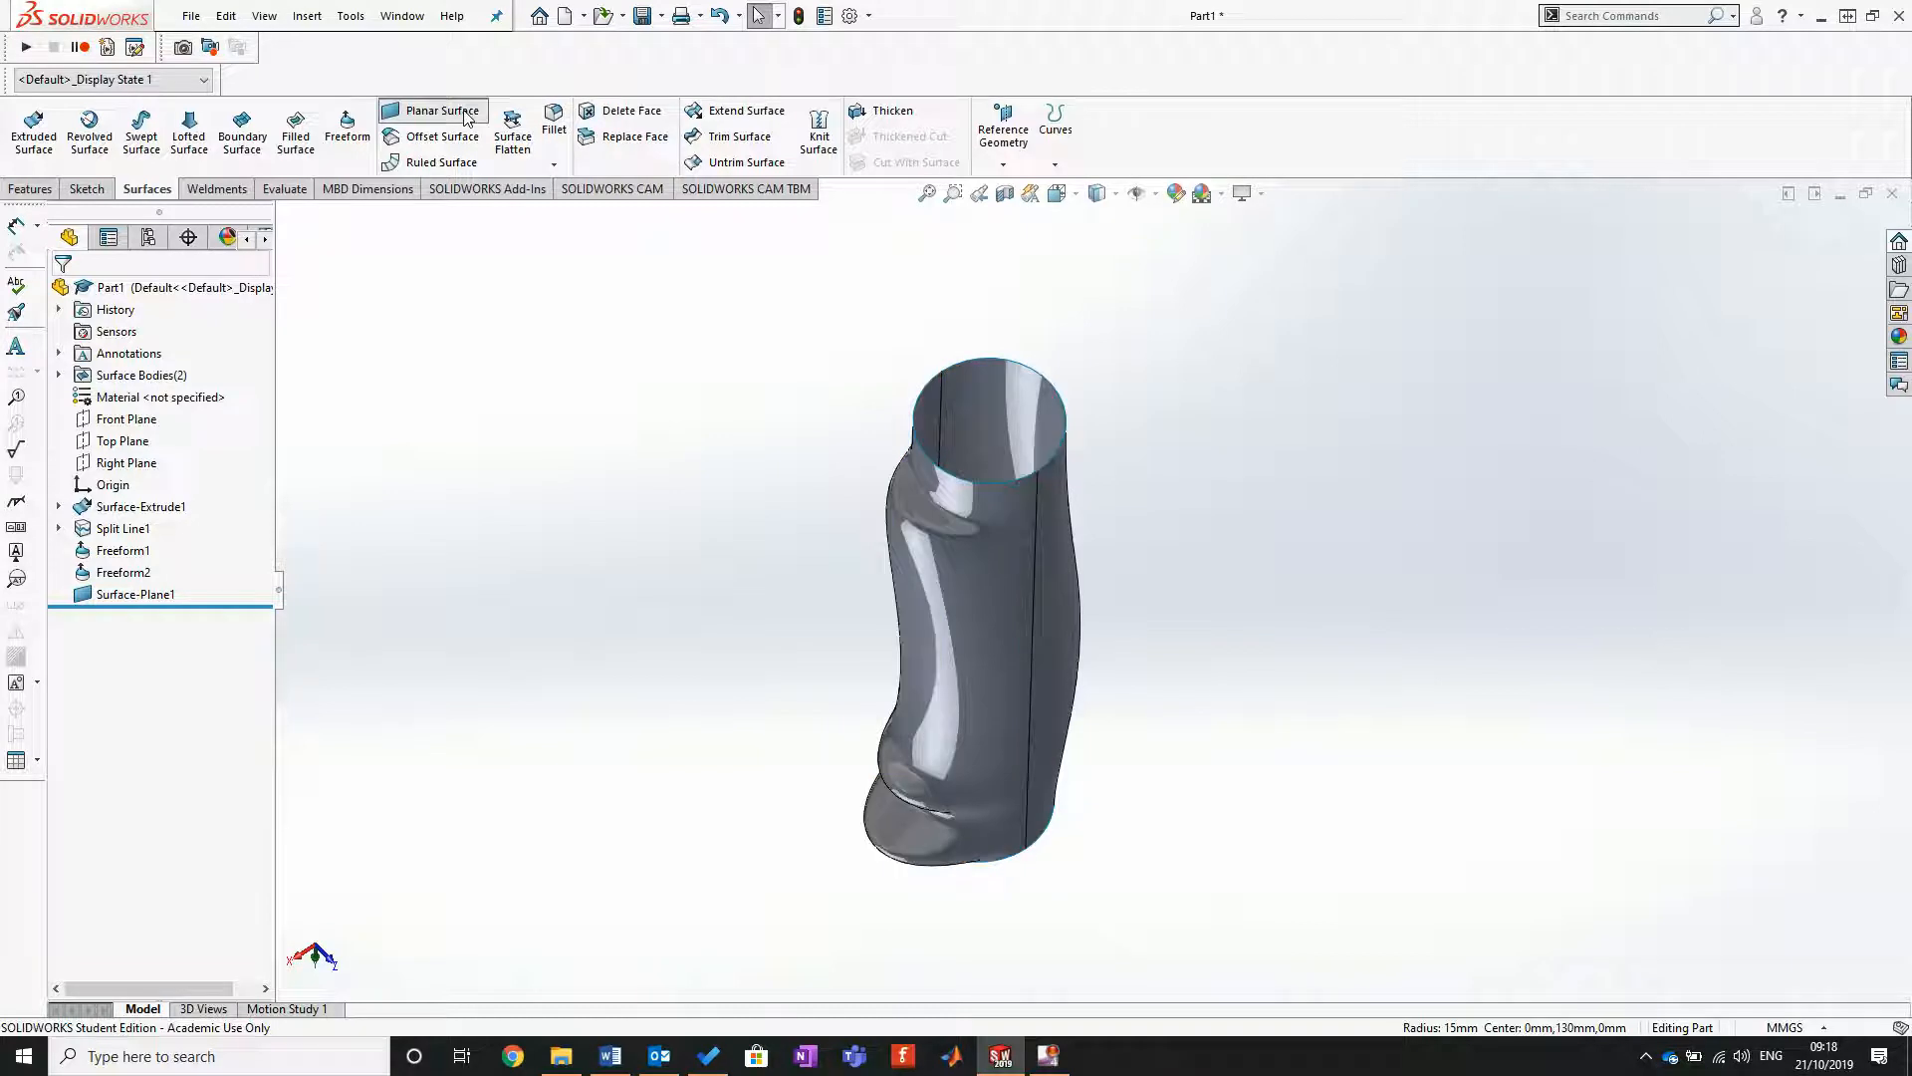
click(996, 483)
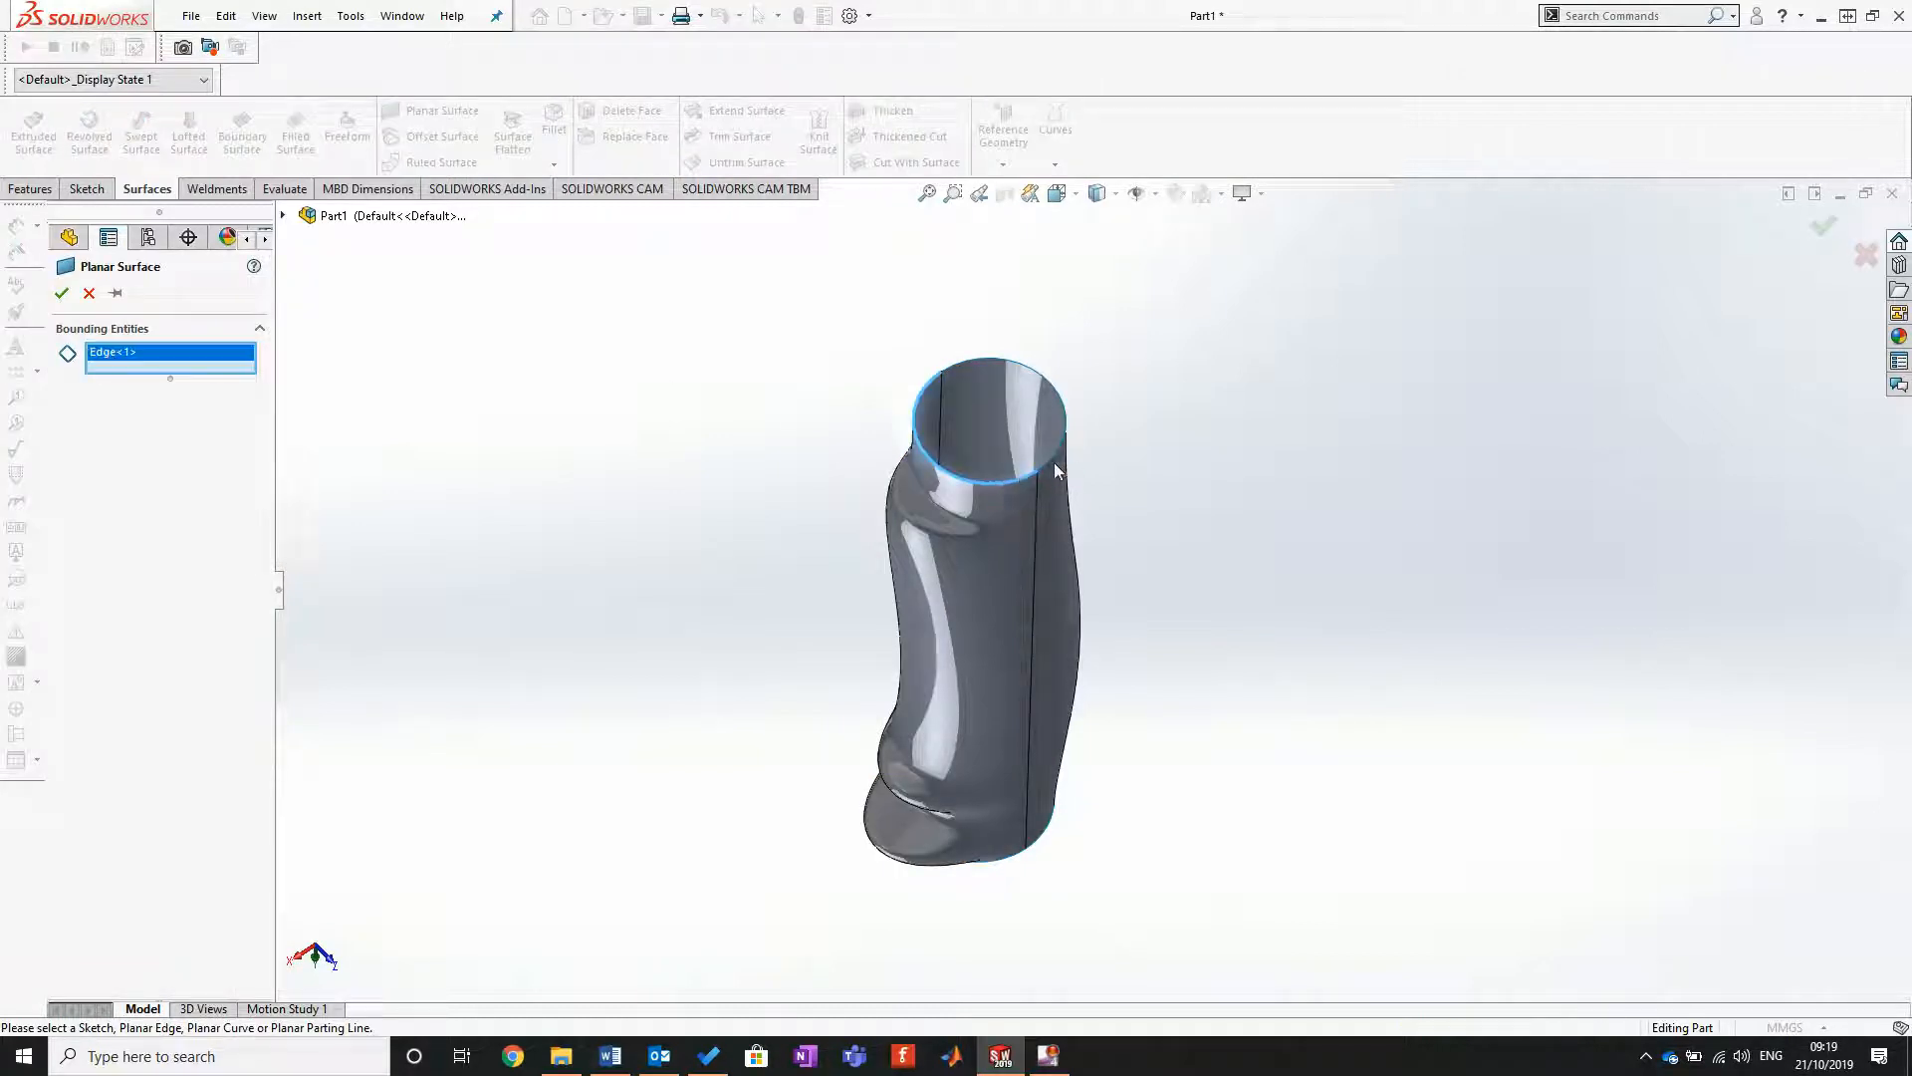
click(1049, 462)
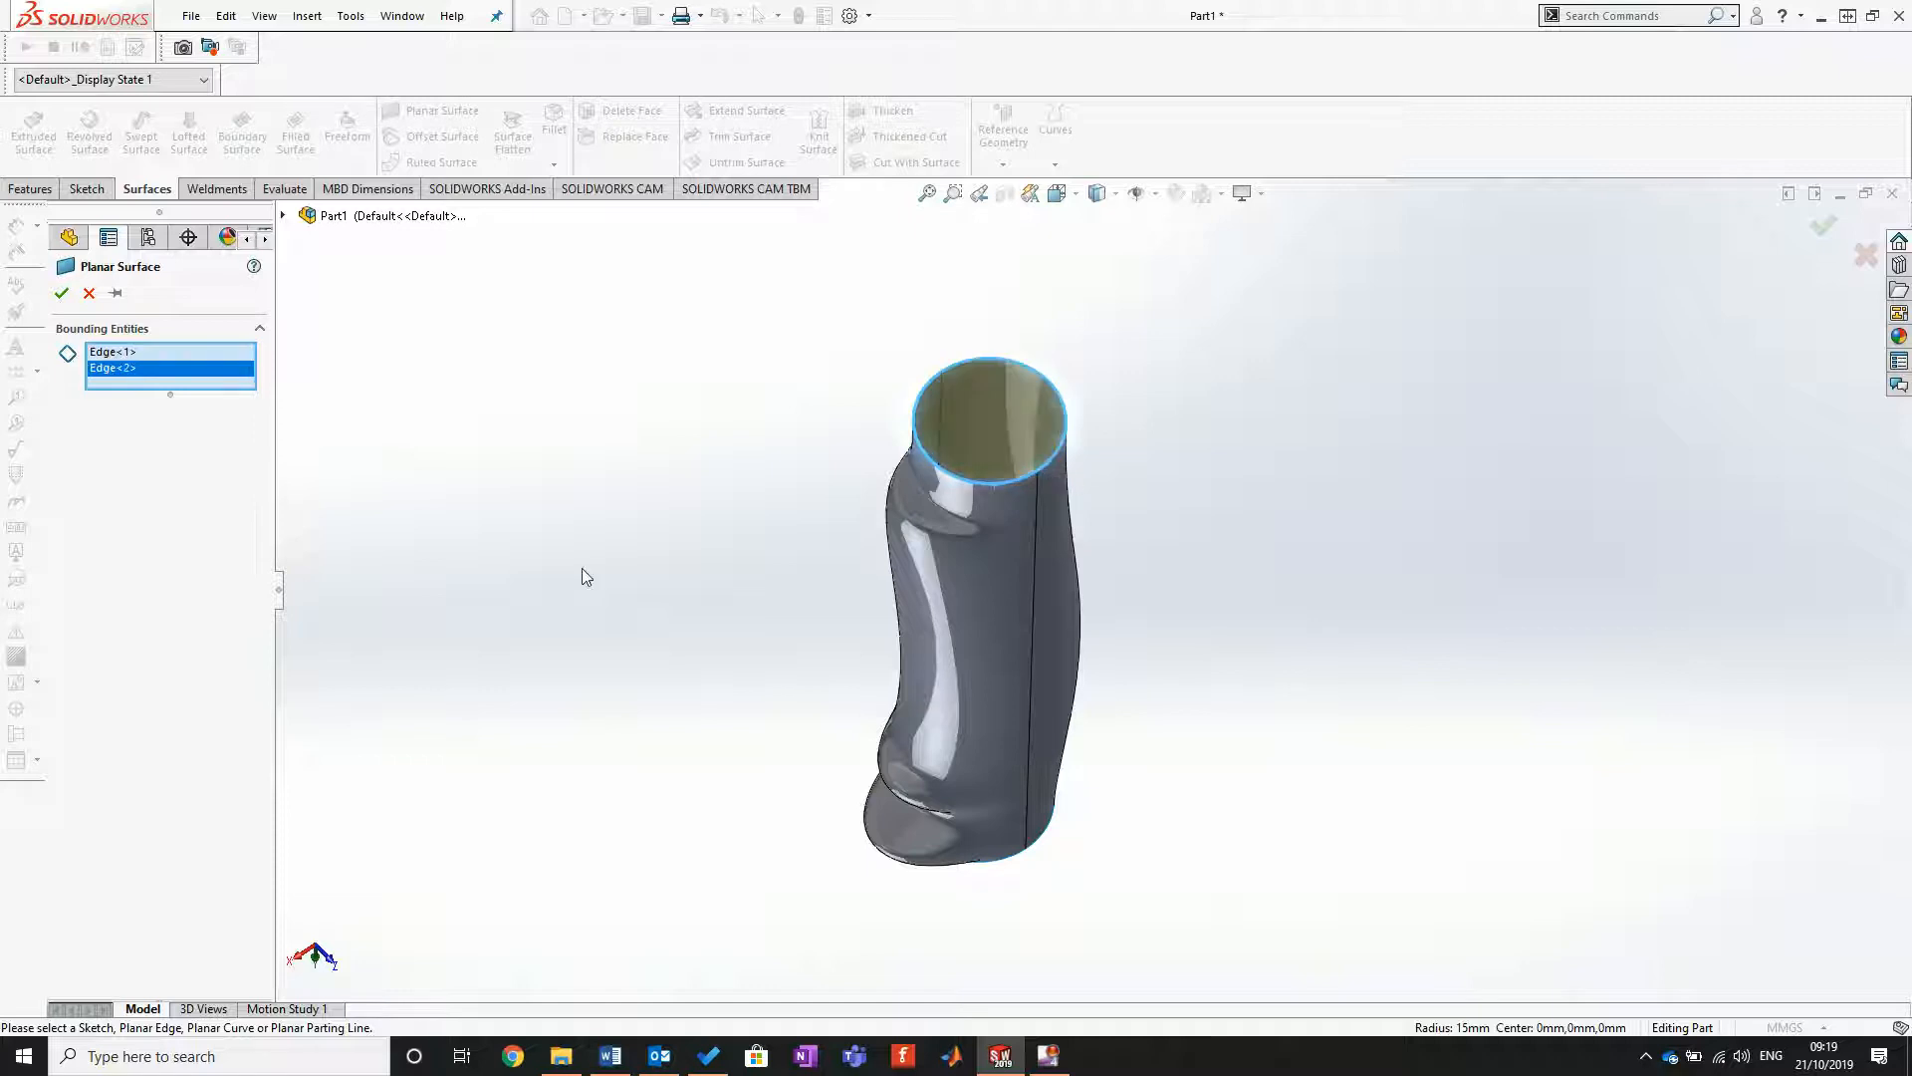
click(61, 293)
Step: Sketch a circle about 17.8 mm in diameter, centred on the origin, on the planar cap at the grip's lower end
click(1007, 428)
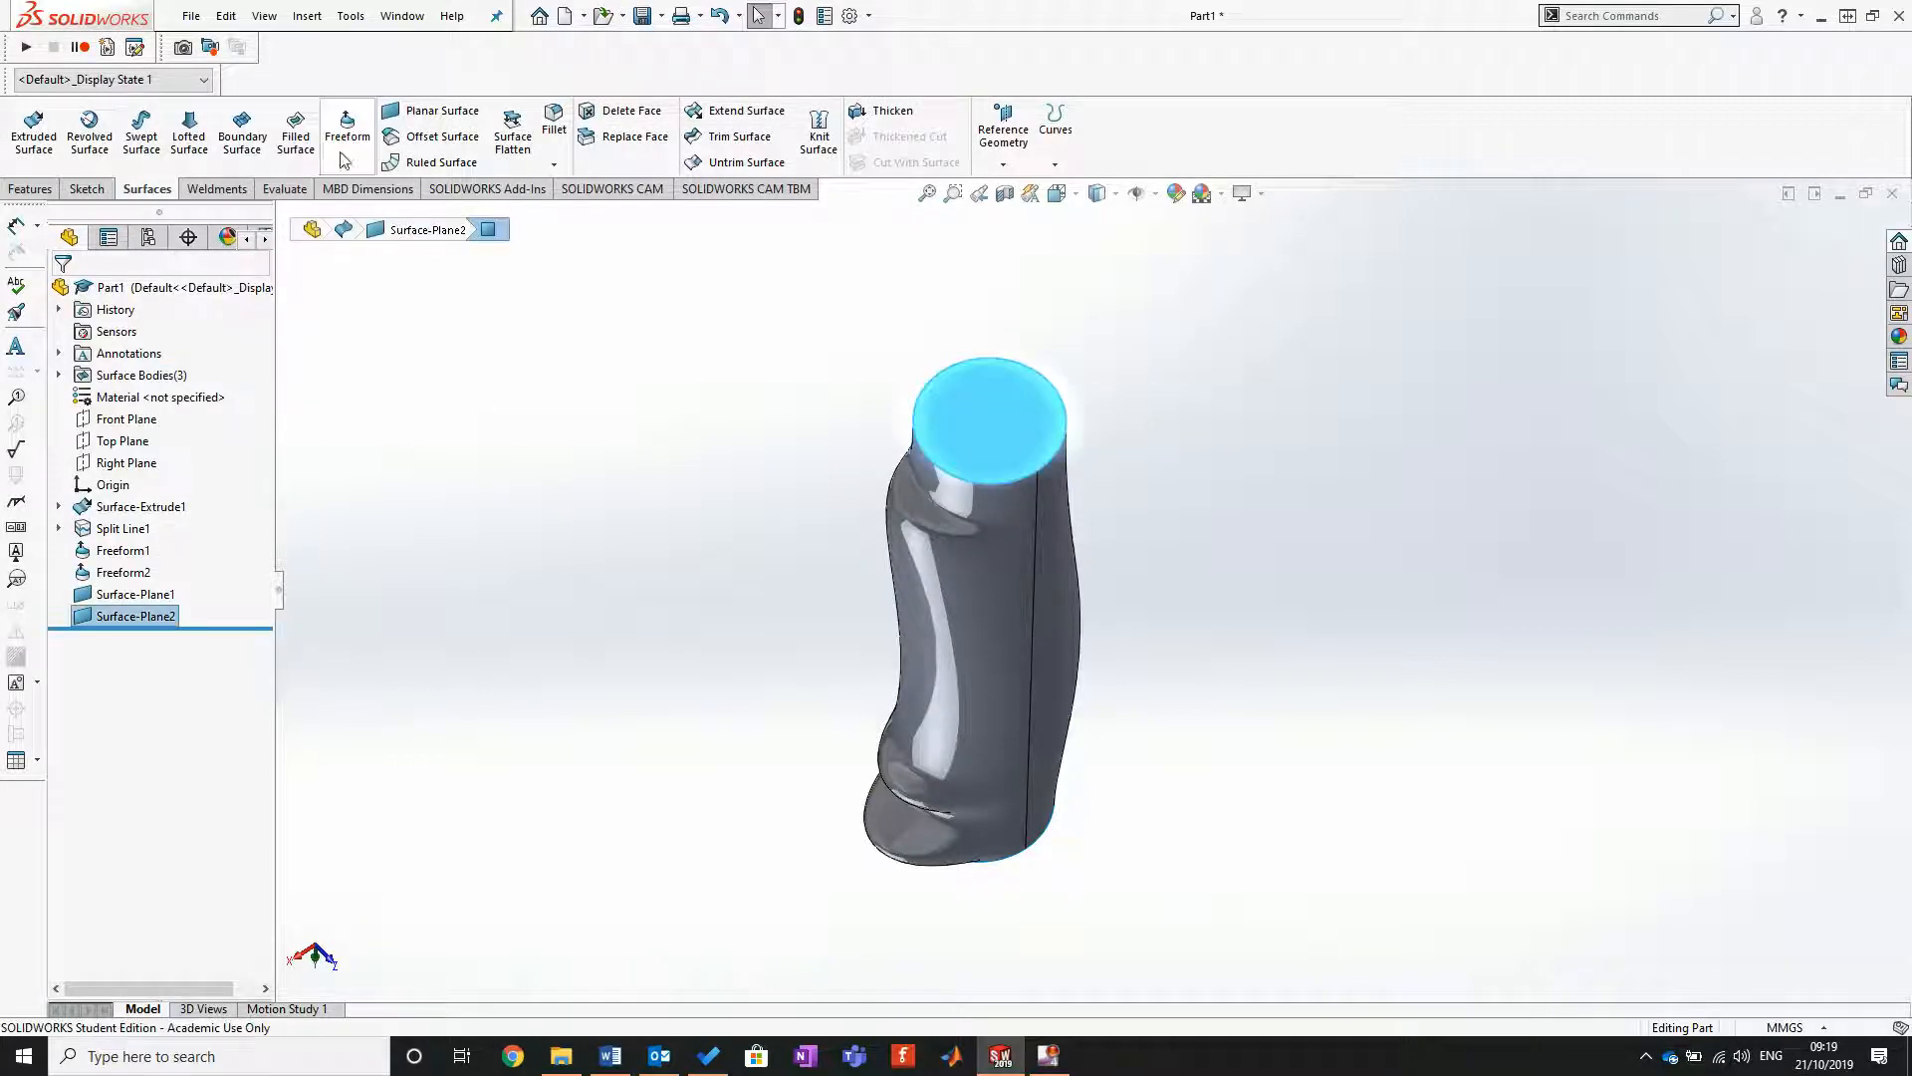
click(87, 189)
click(28, 124)
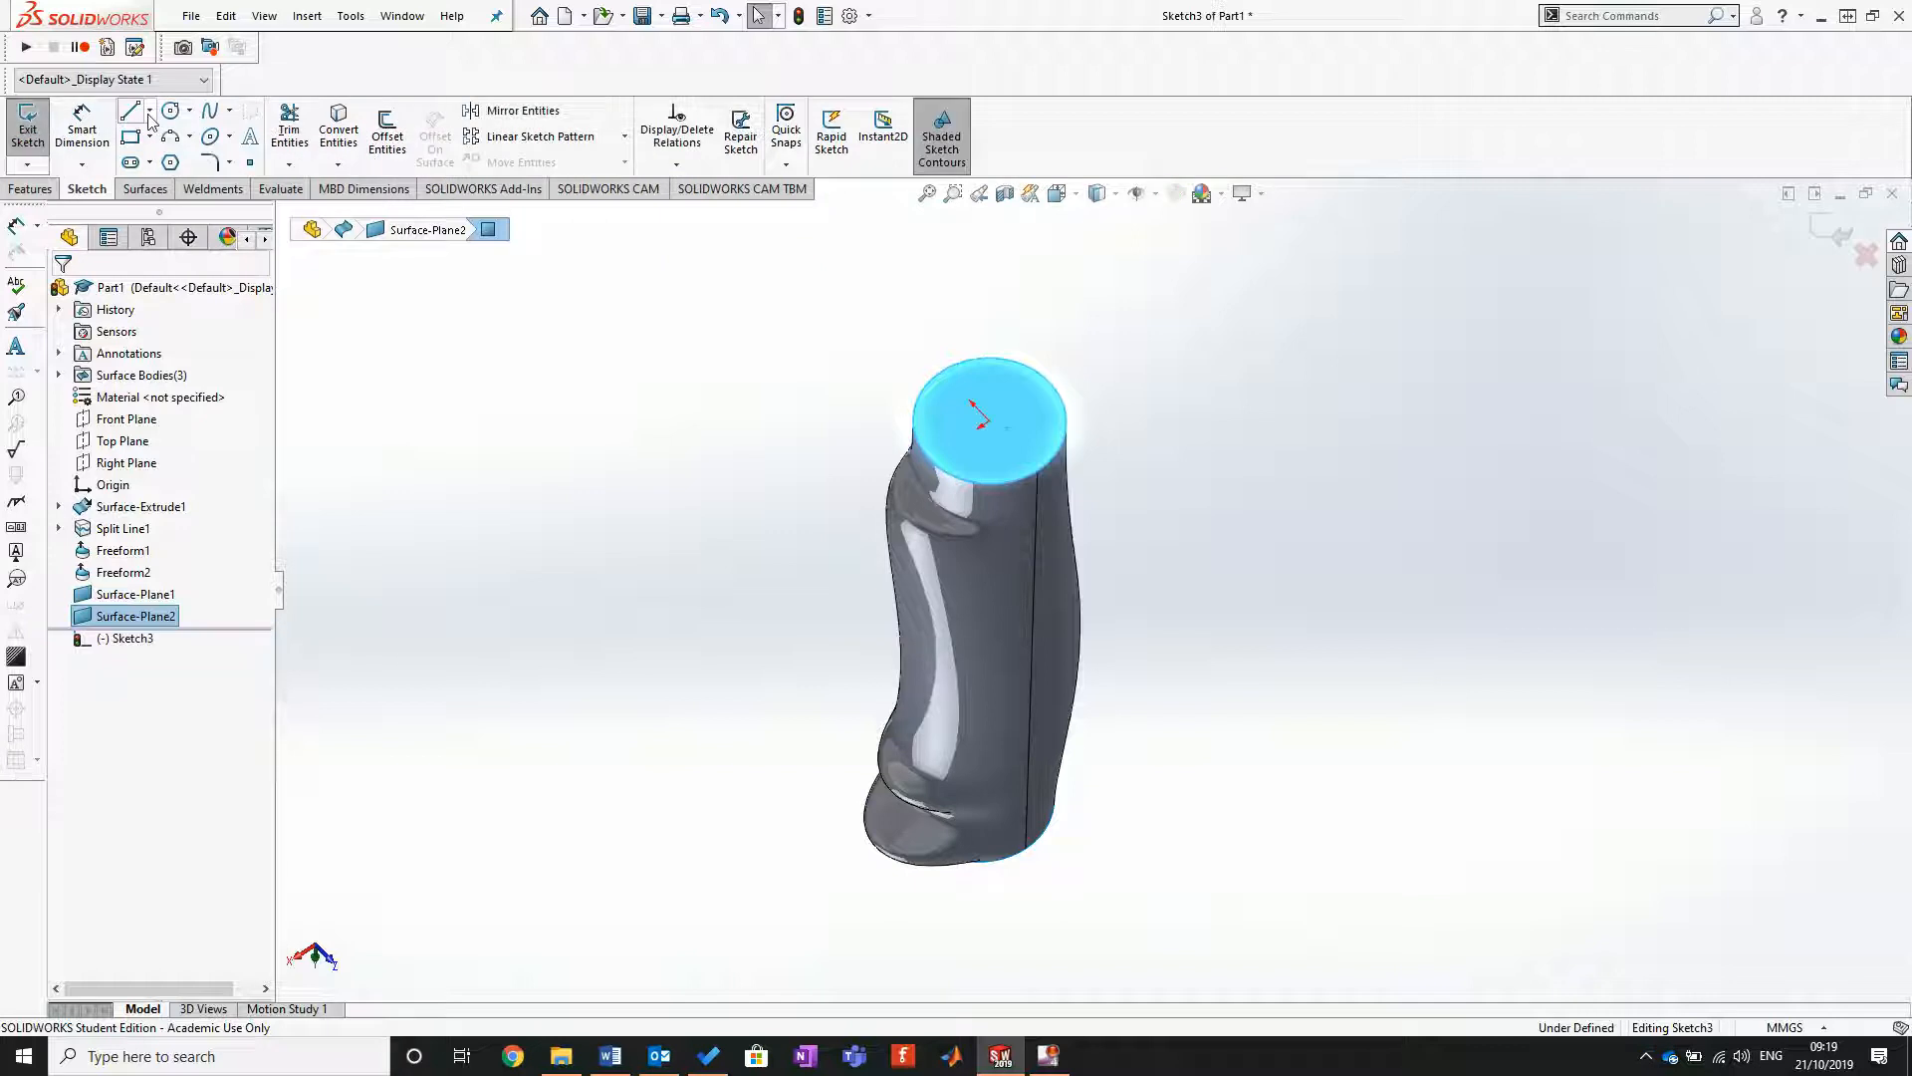
key(ctrl+8)
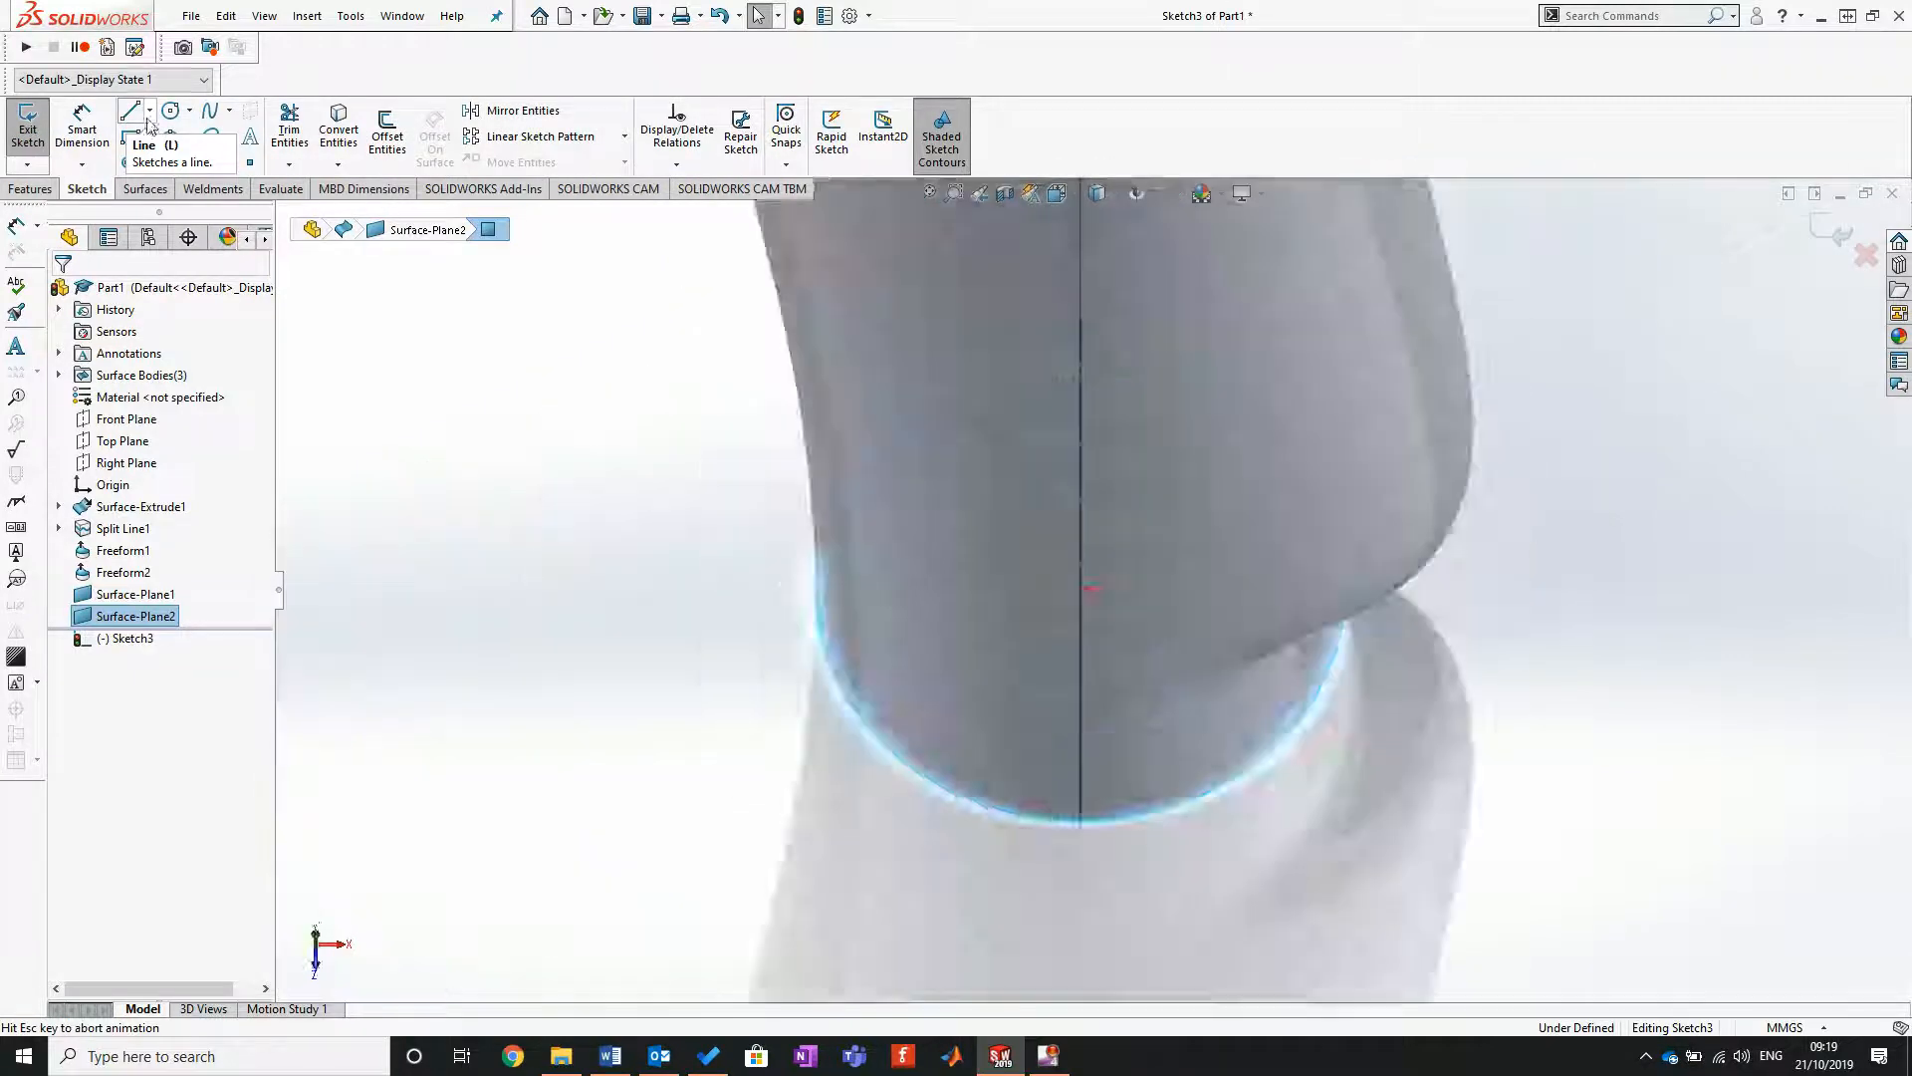
click(170, 110)
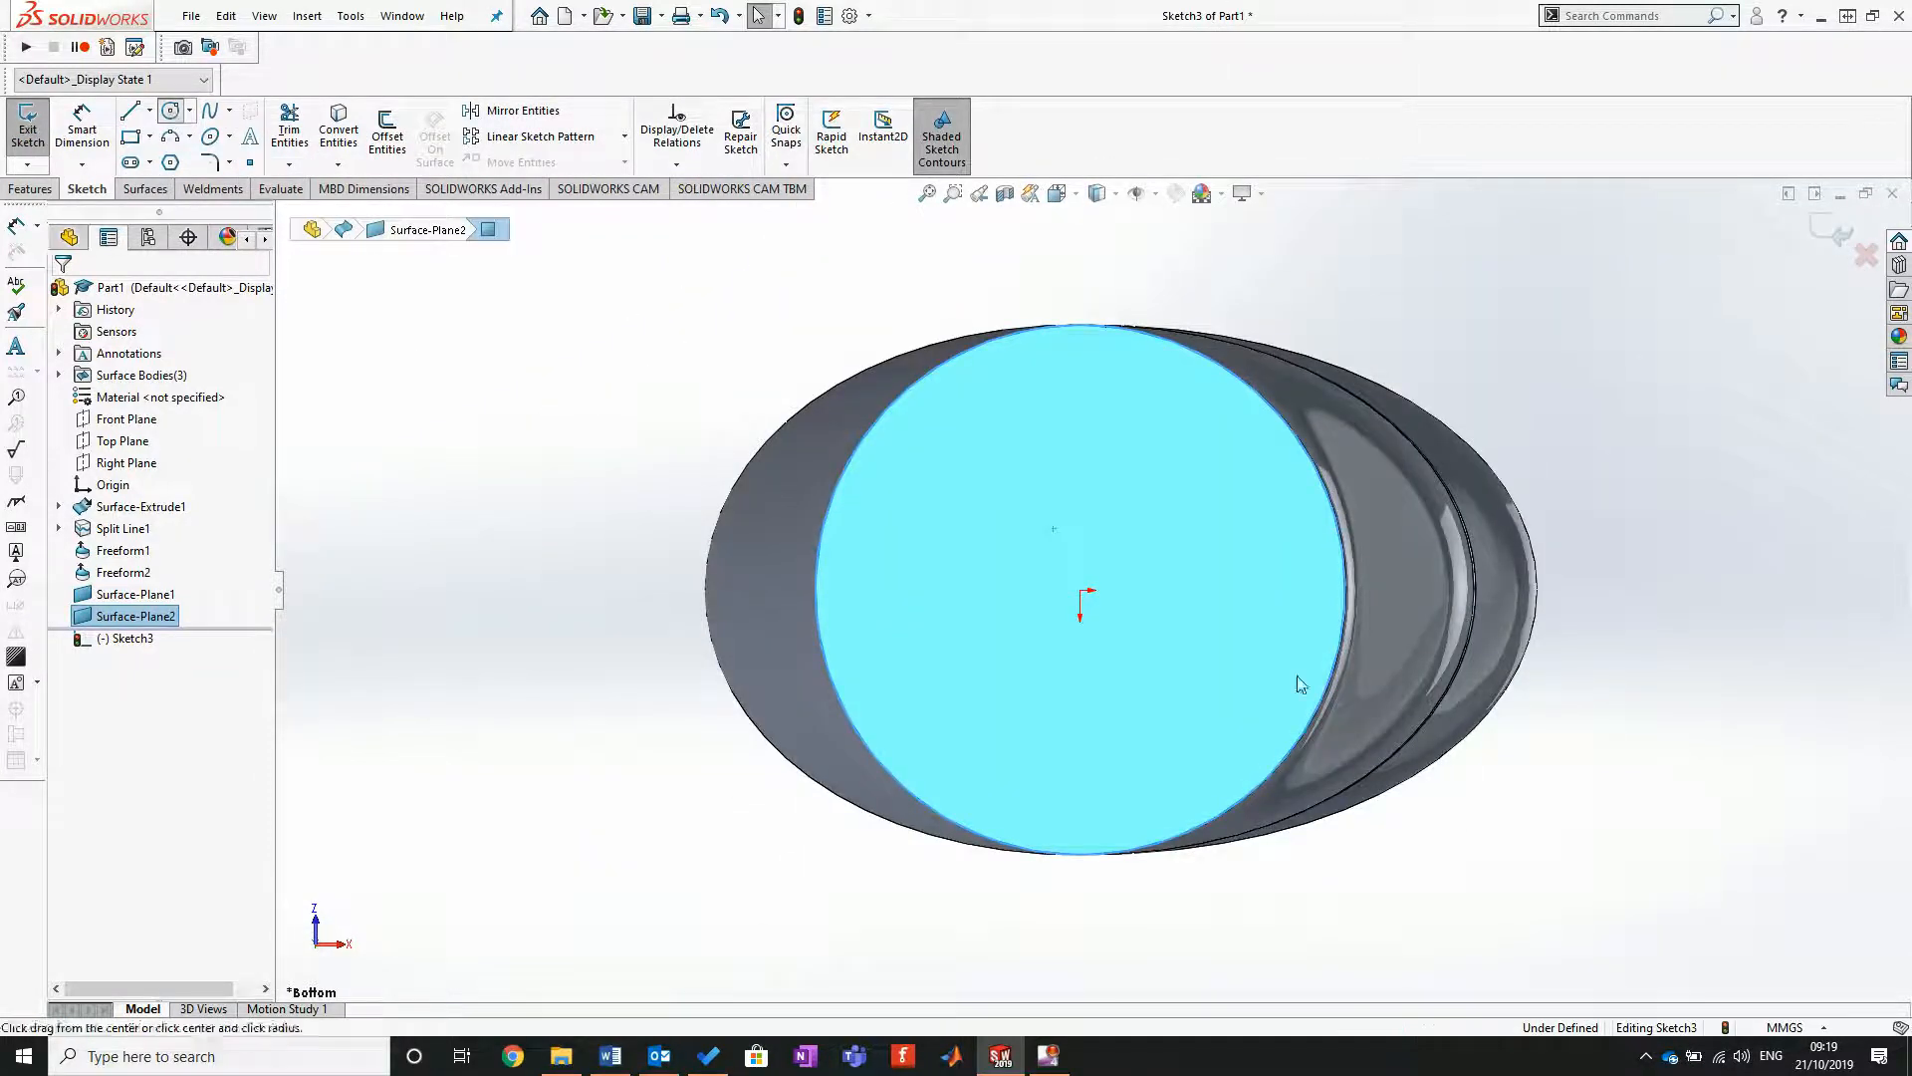
click(1080, 591)
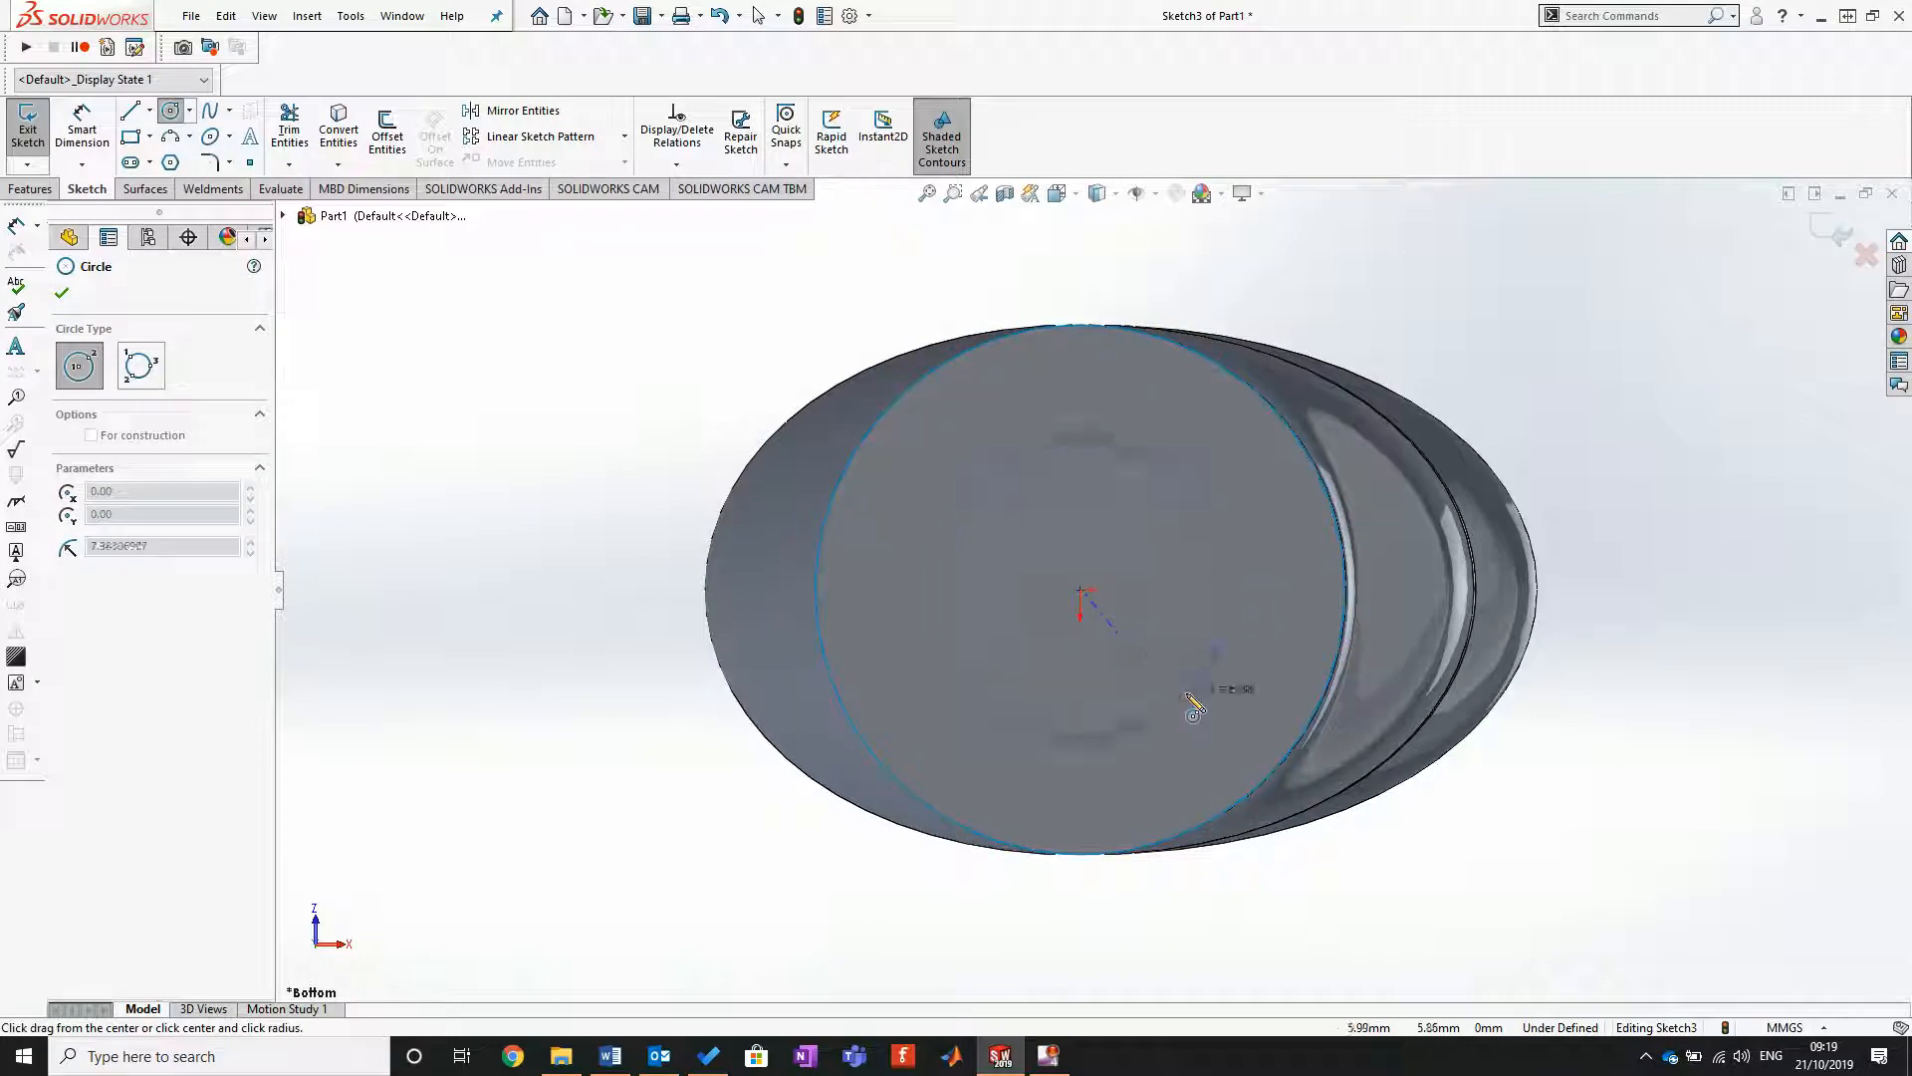
click(1190, 707)
Step: Dimension the circle's diameter to 18 mm
click(82, 128)
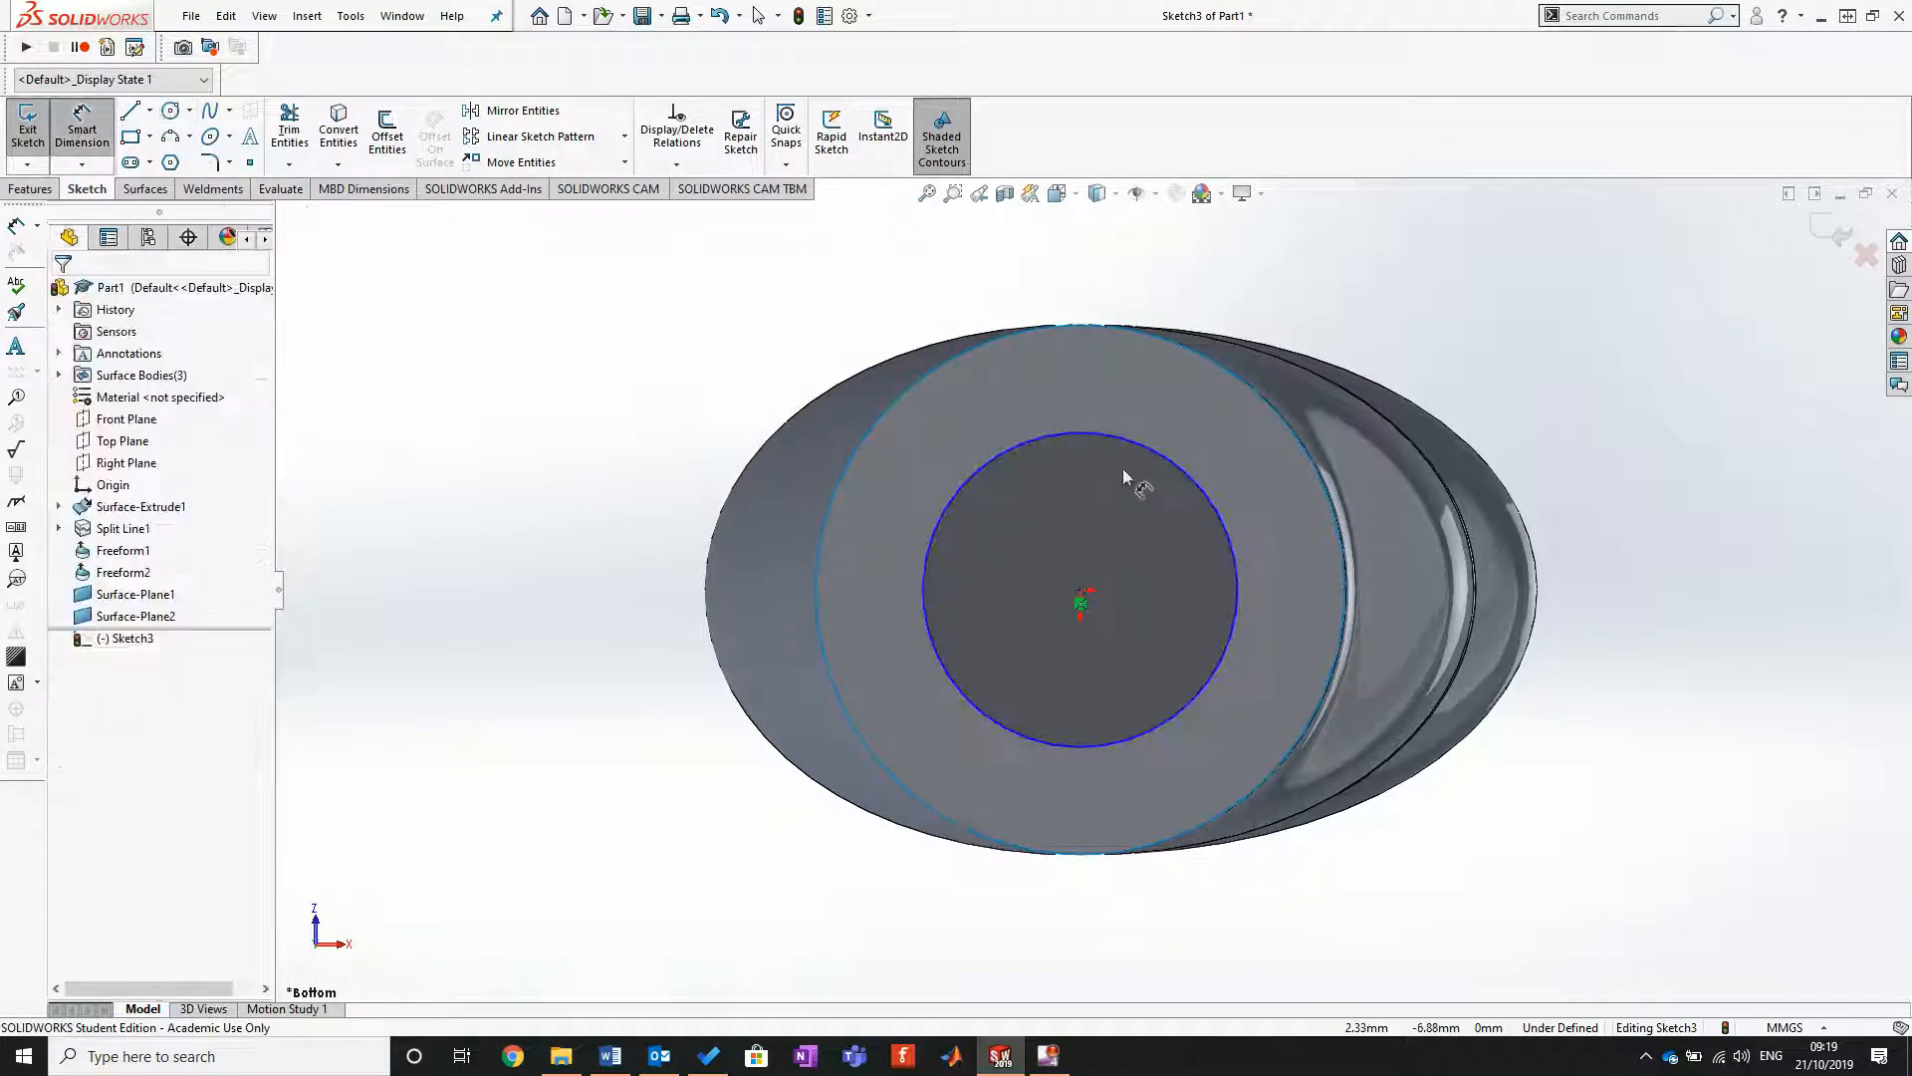
click(1161, 461)
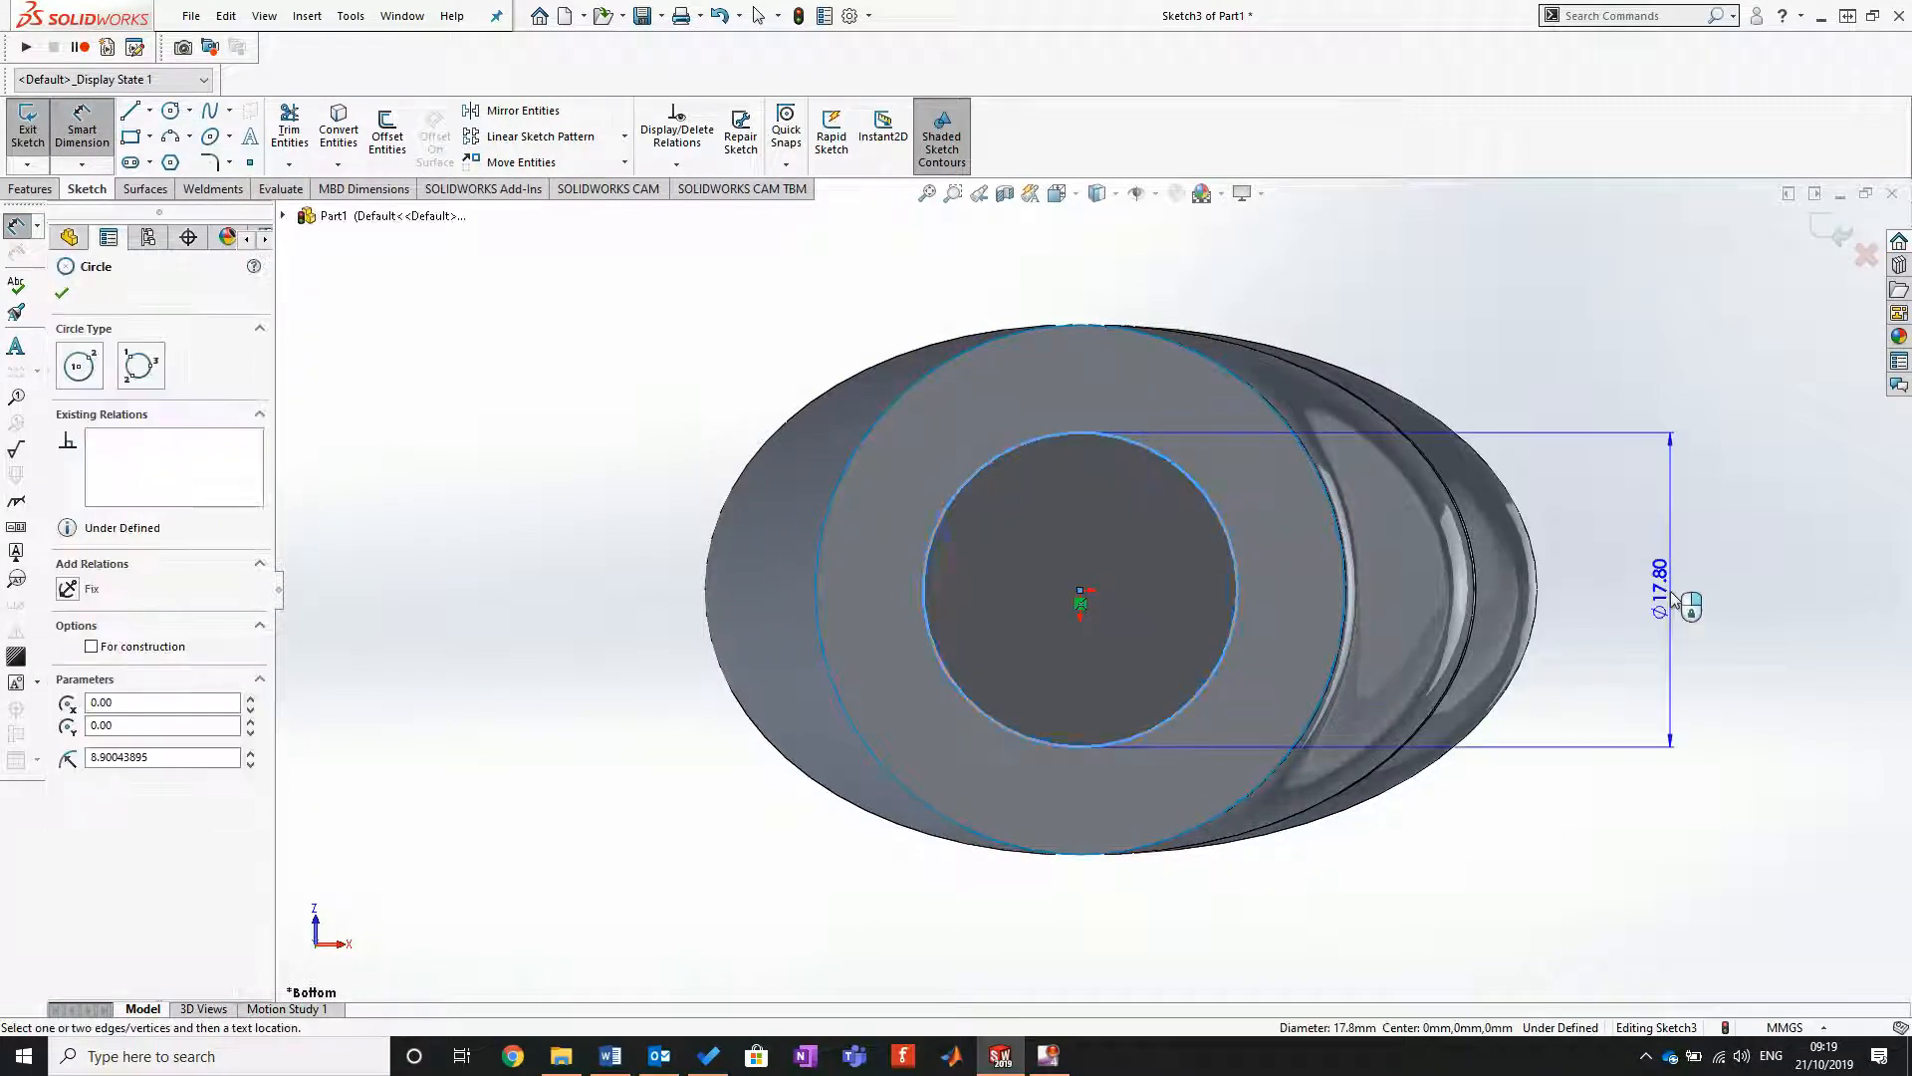
click(1678, 598)
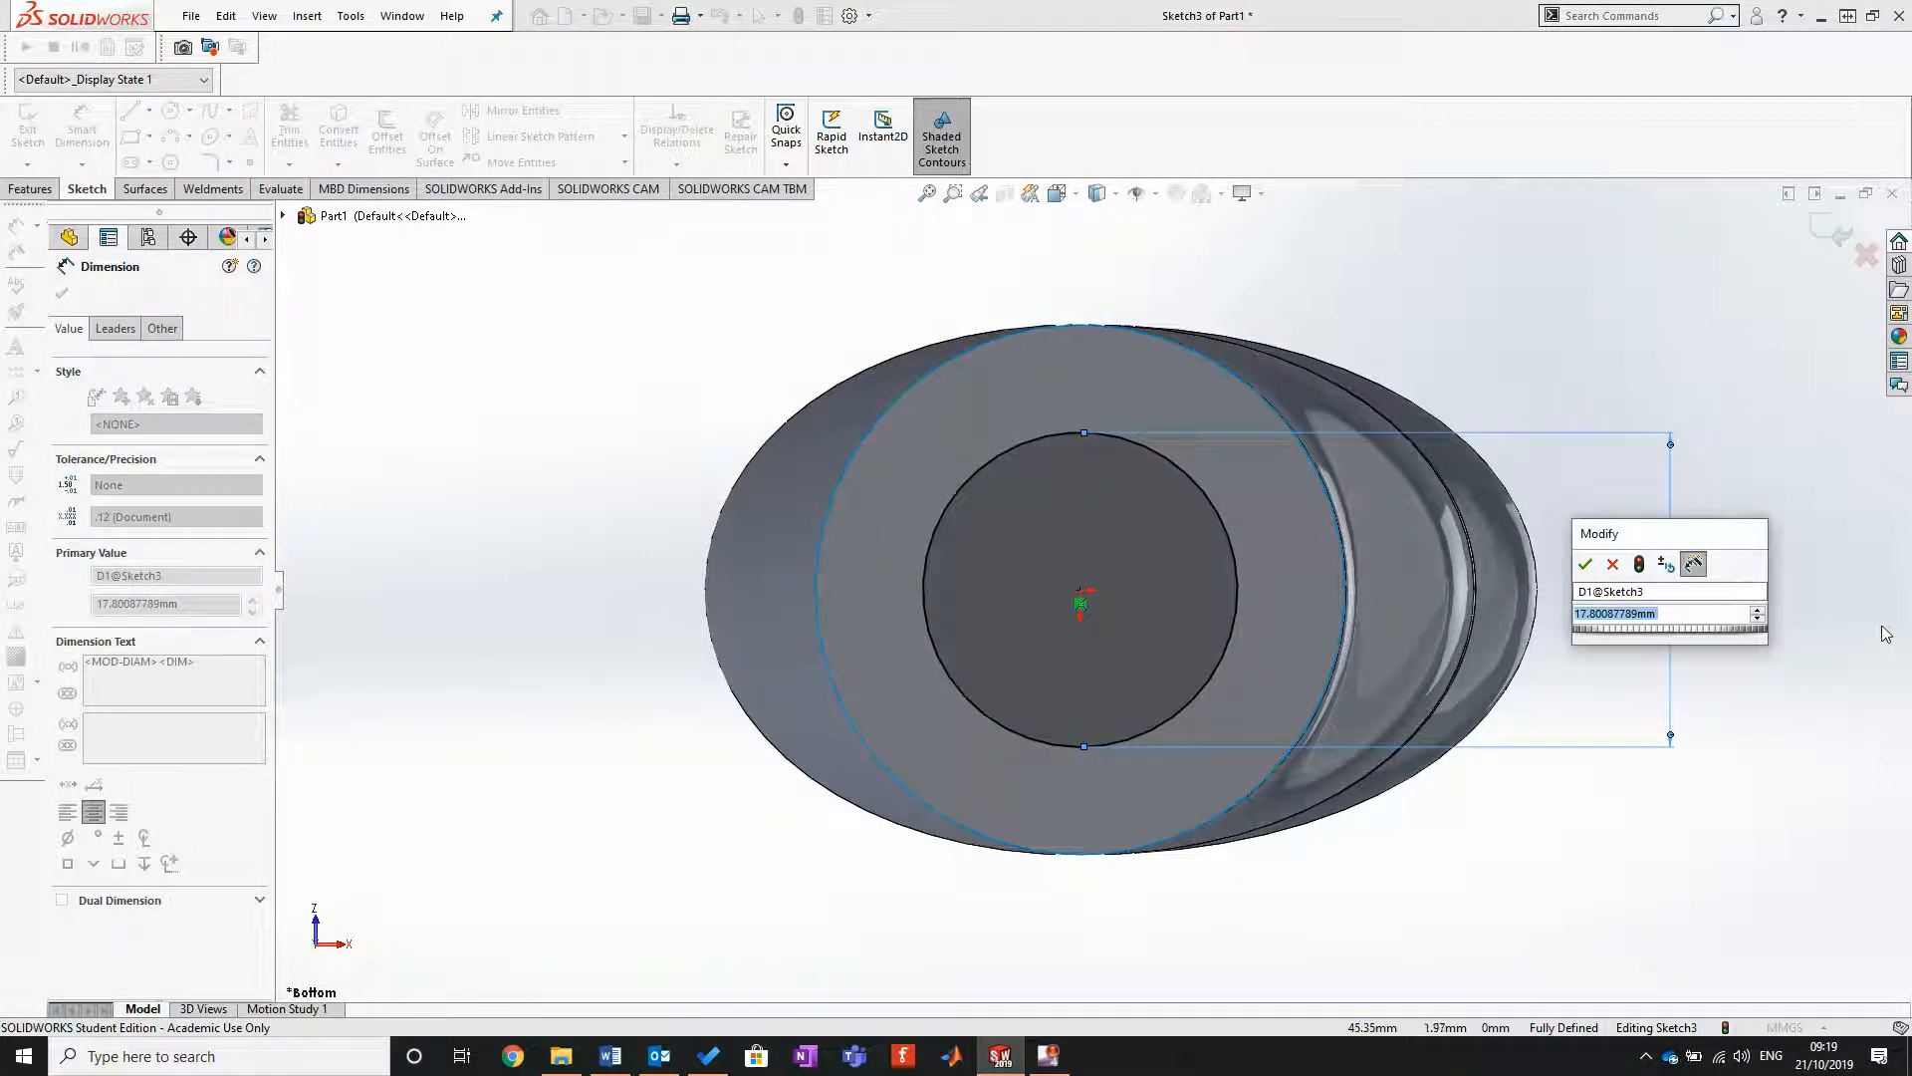
text(18)
key(Return)
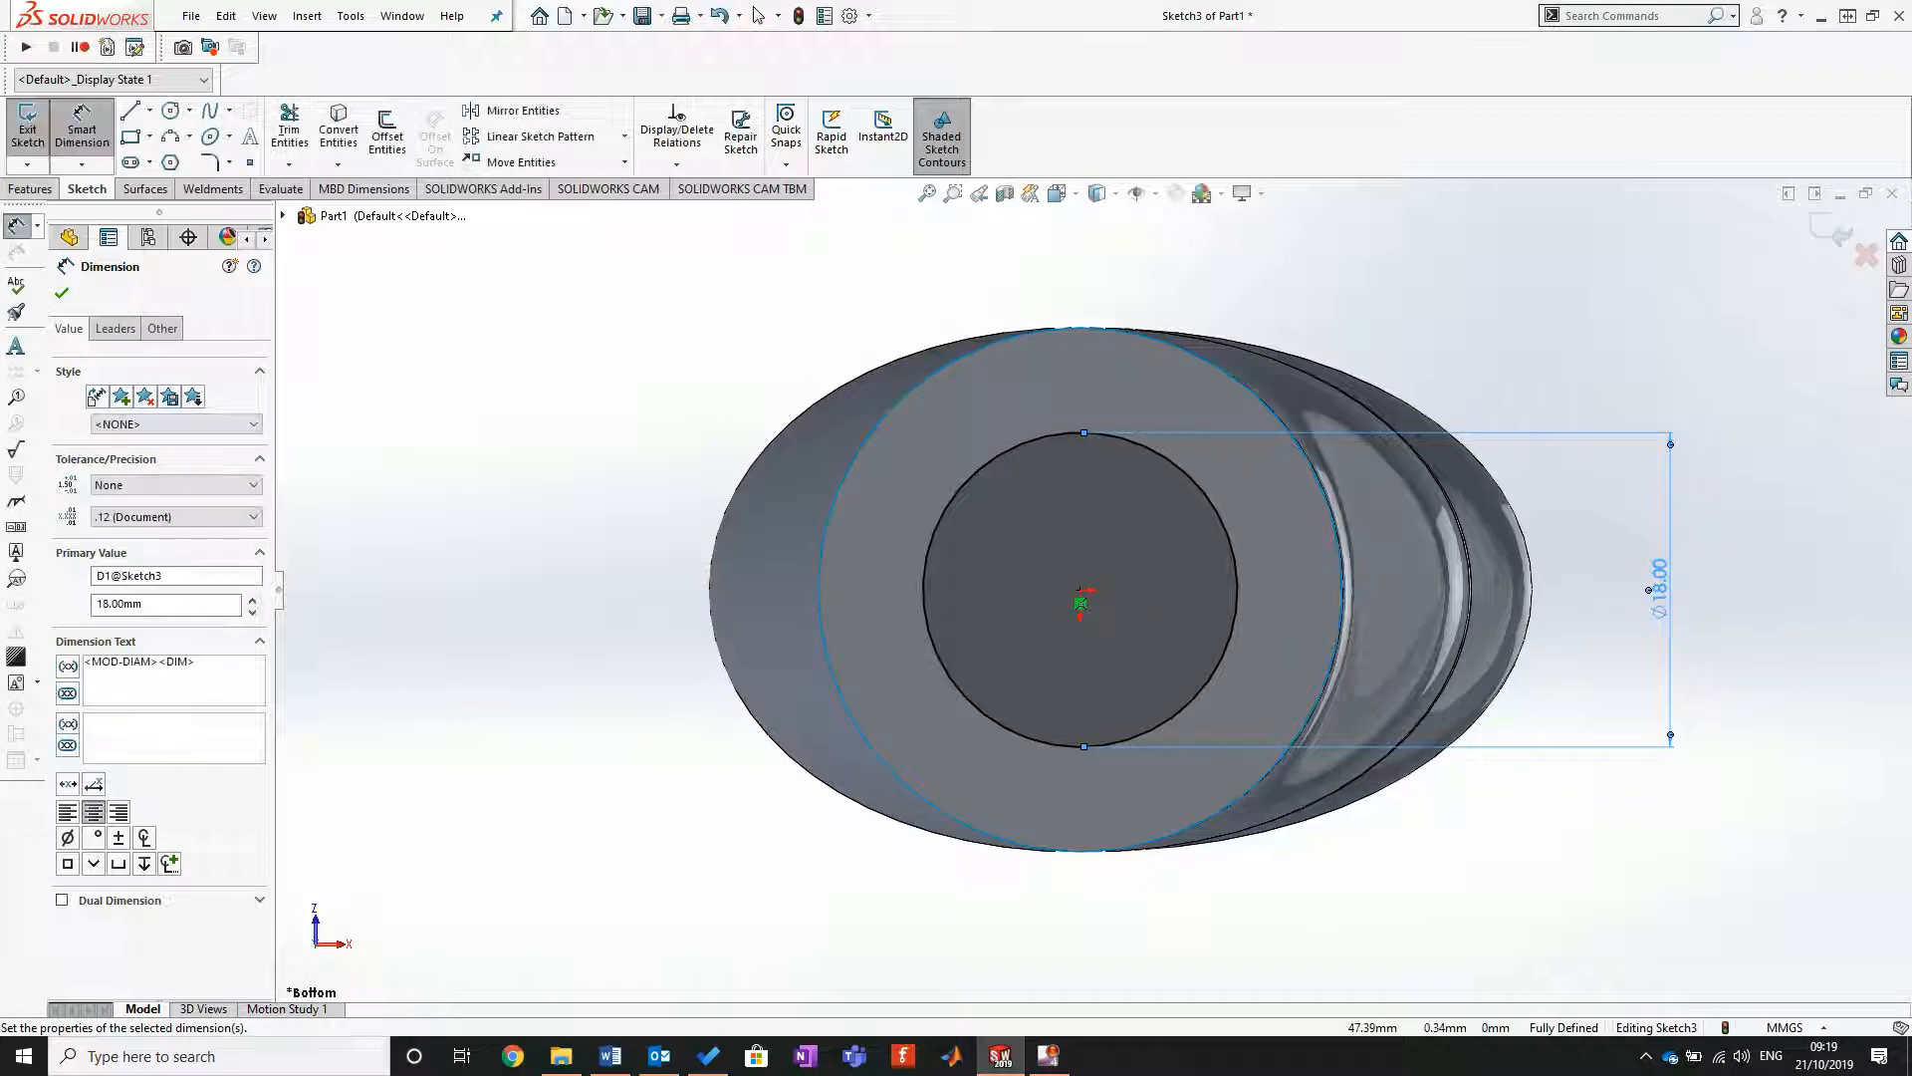
Step: Check the extrusion depth in the Word instructions and extrude the circle as a surface 110 mm into the grip
key(alt+Tab)
scroll(989, 856, down, 5)
scroll(989, 856, down, 10)
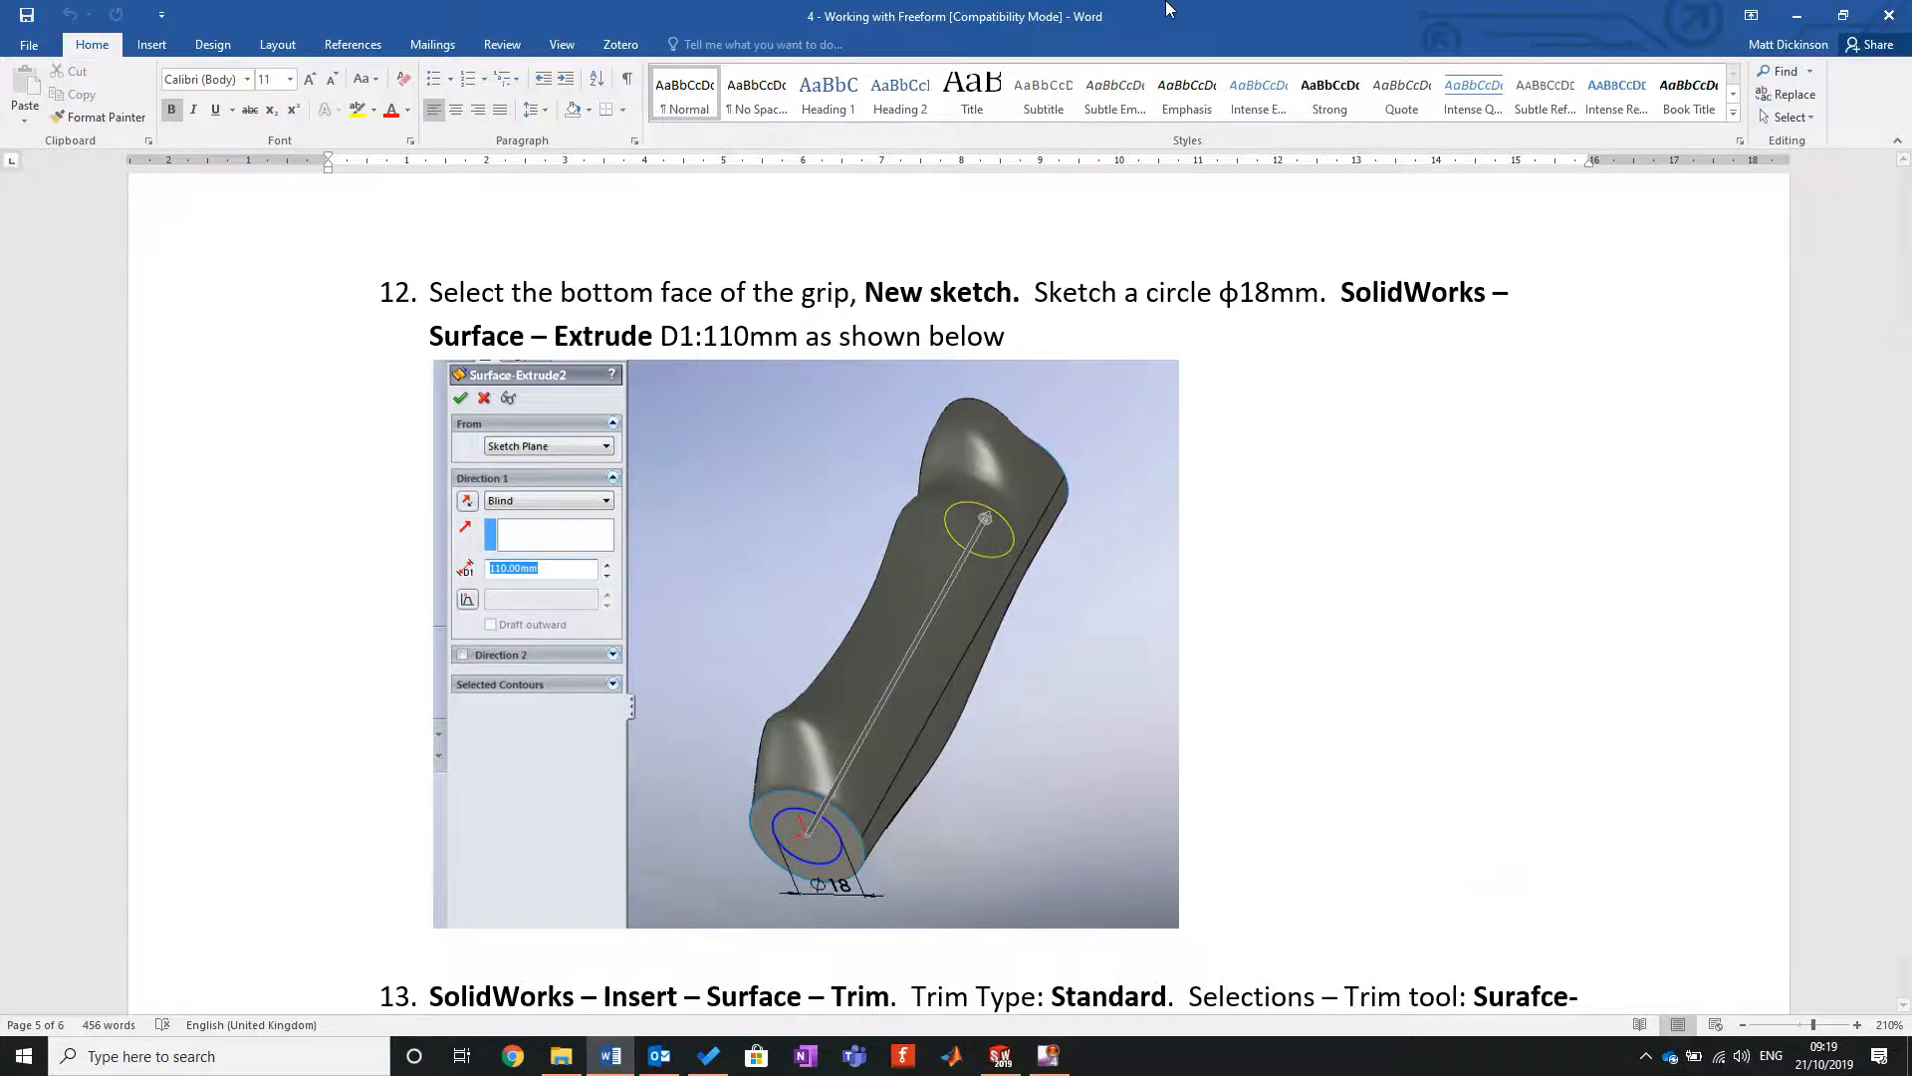
key(alt+Tab)
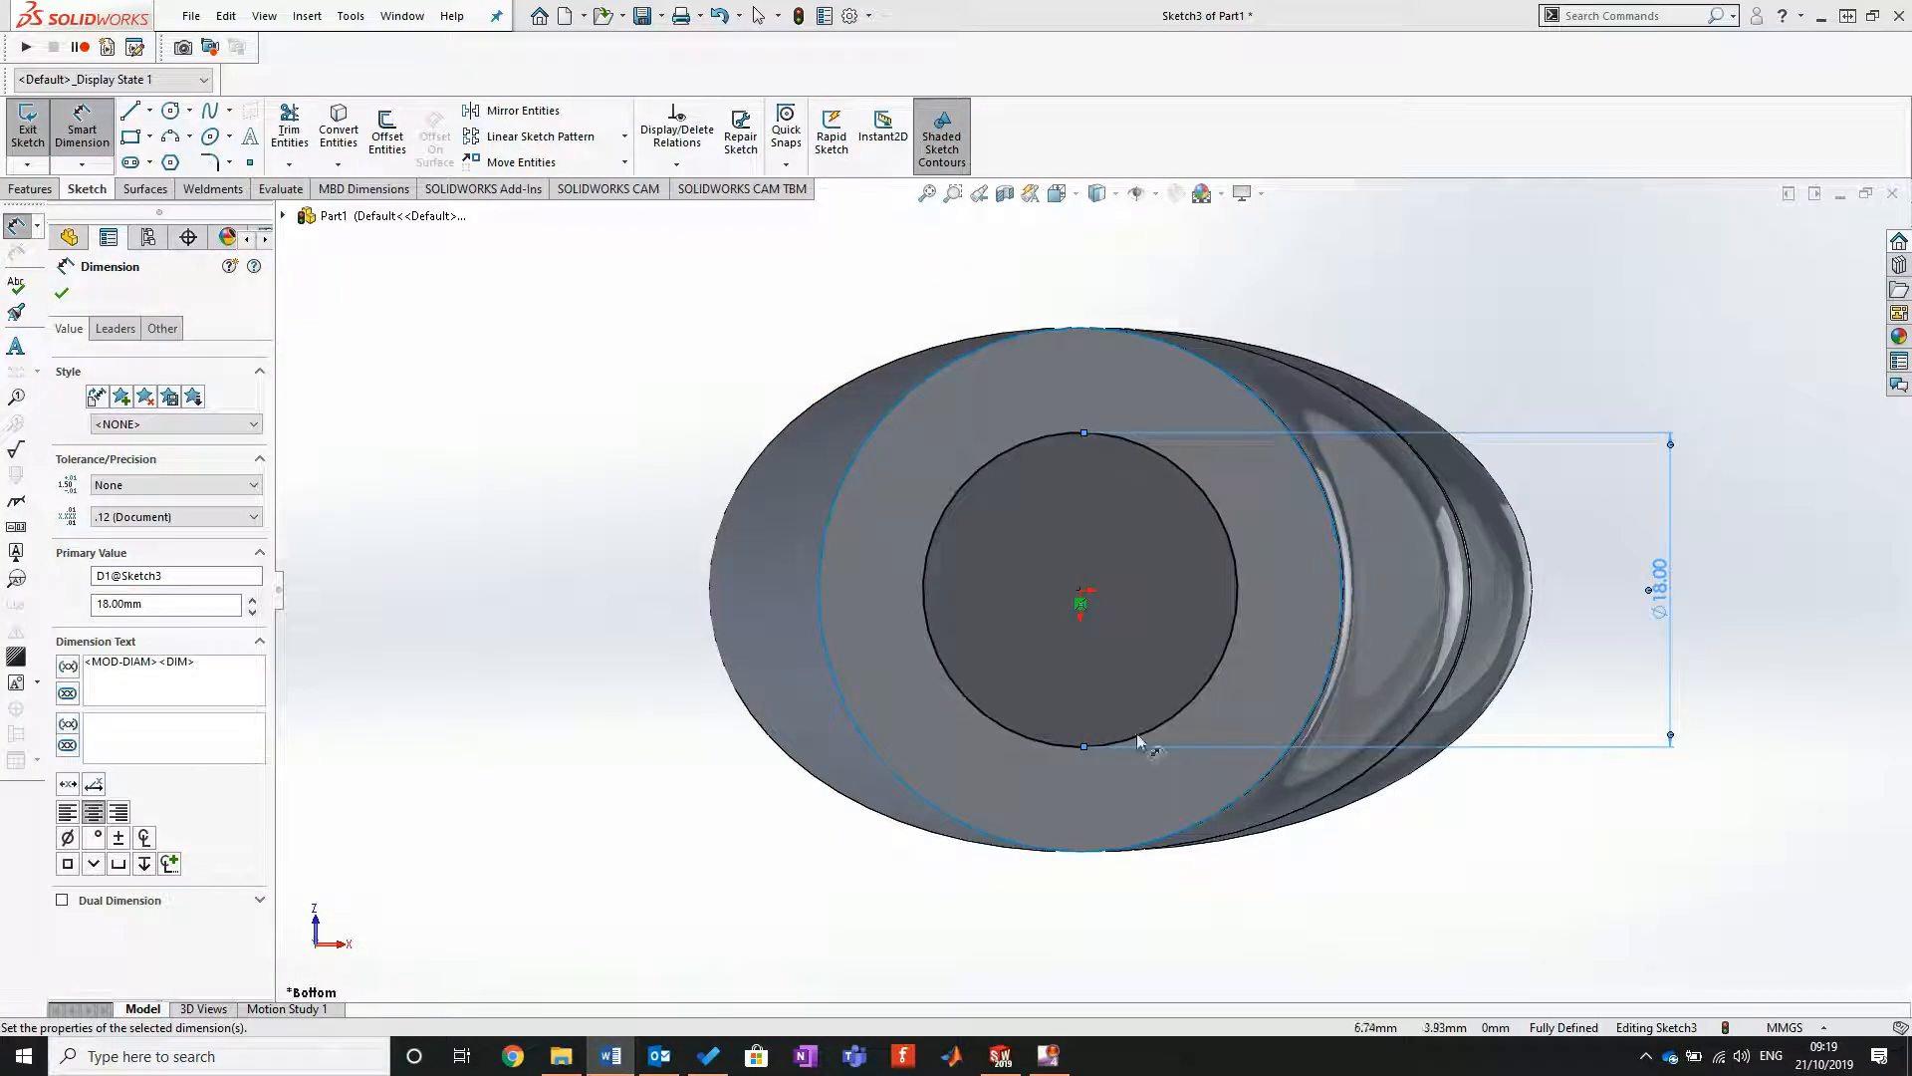
middle_drag(1135, 540, 779, 480)
click(86, 144)
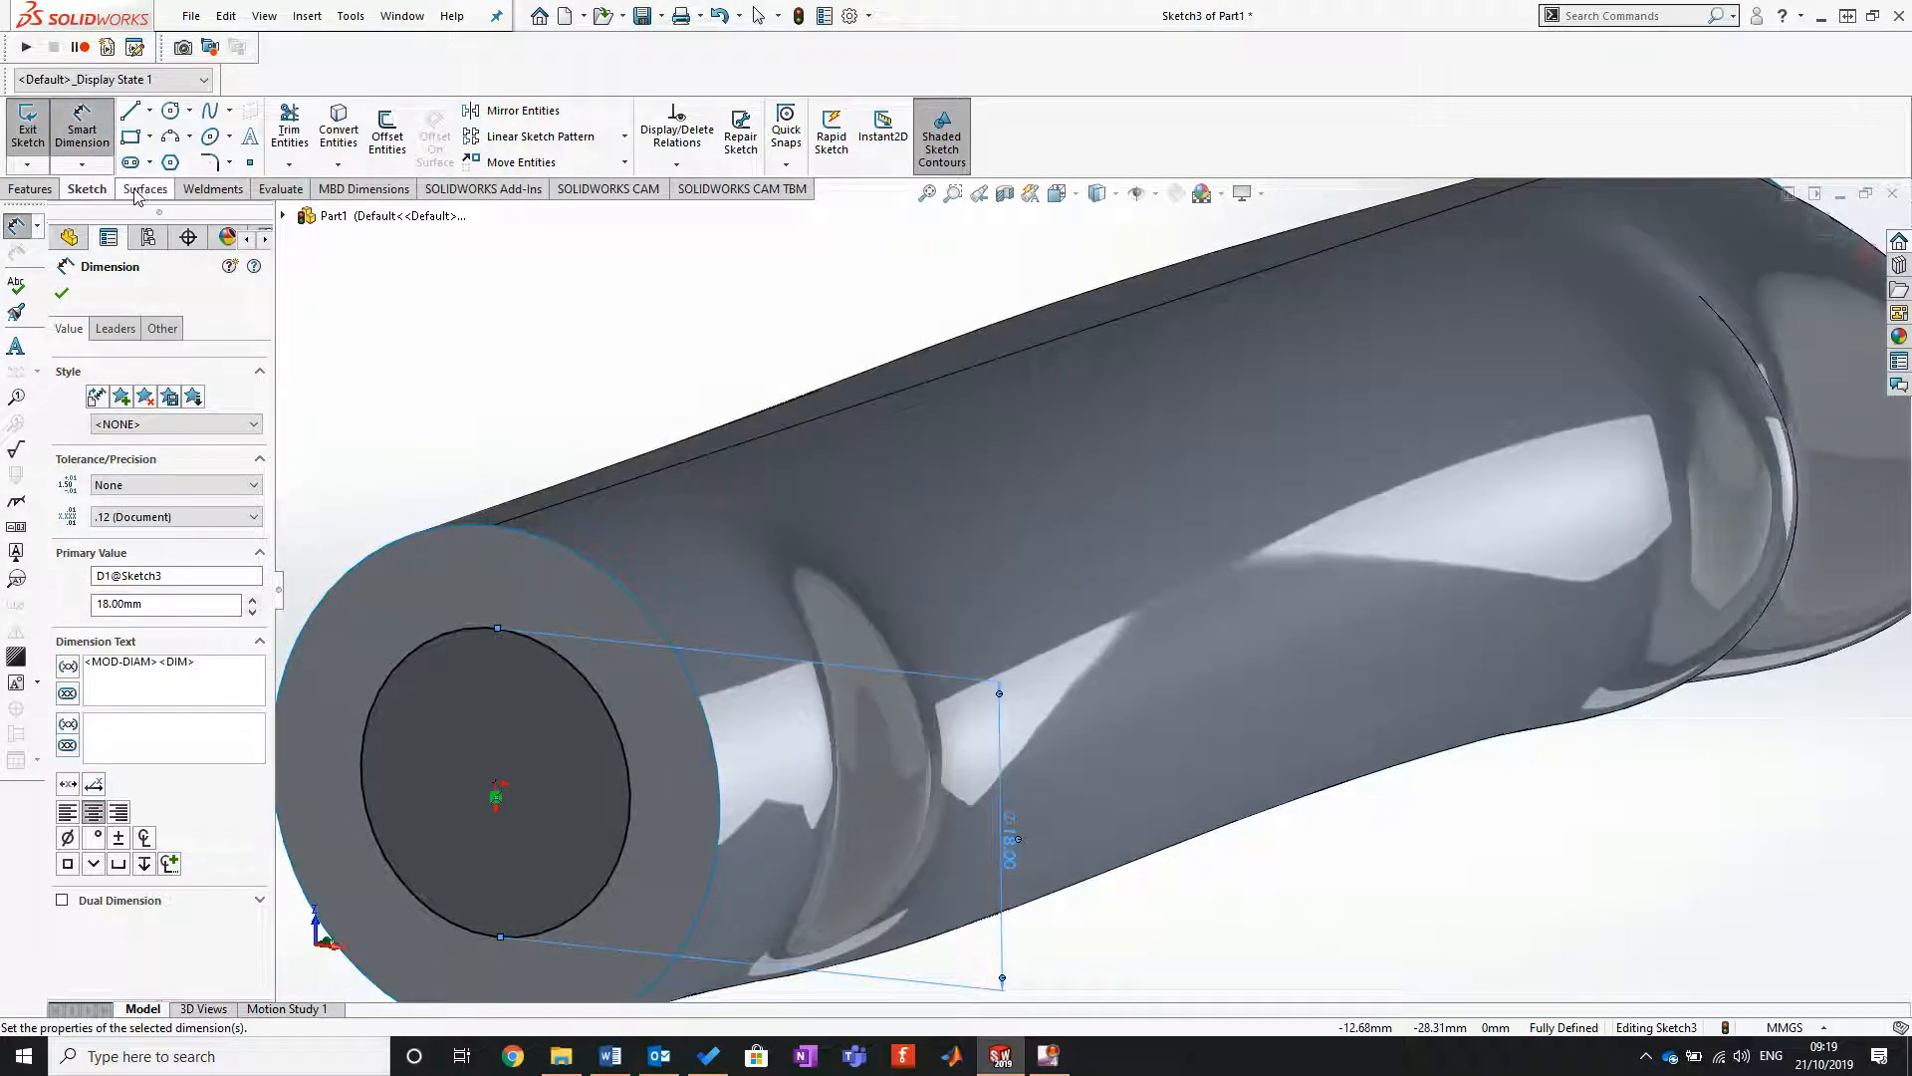
click(144, 190)
click(33, 134)
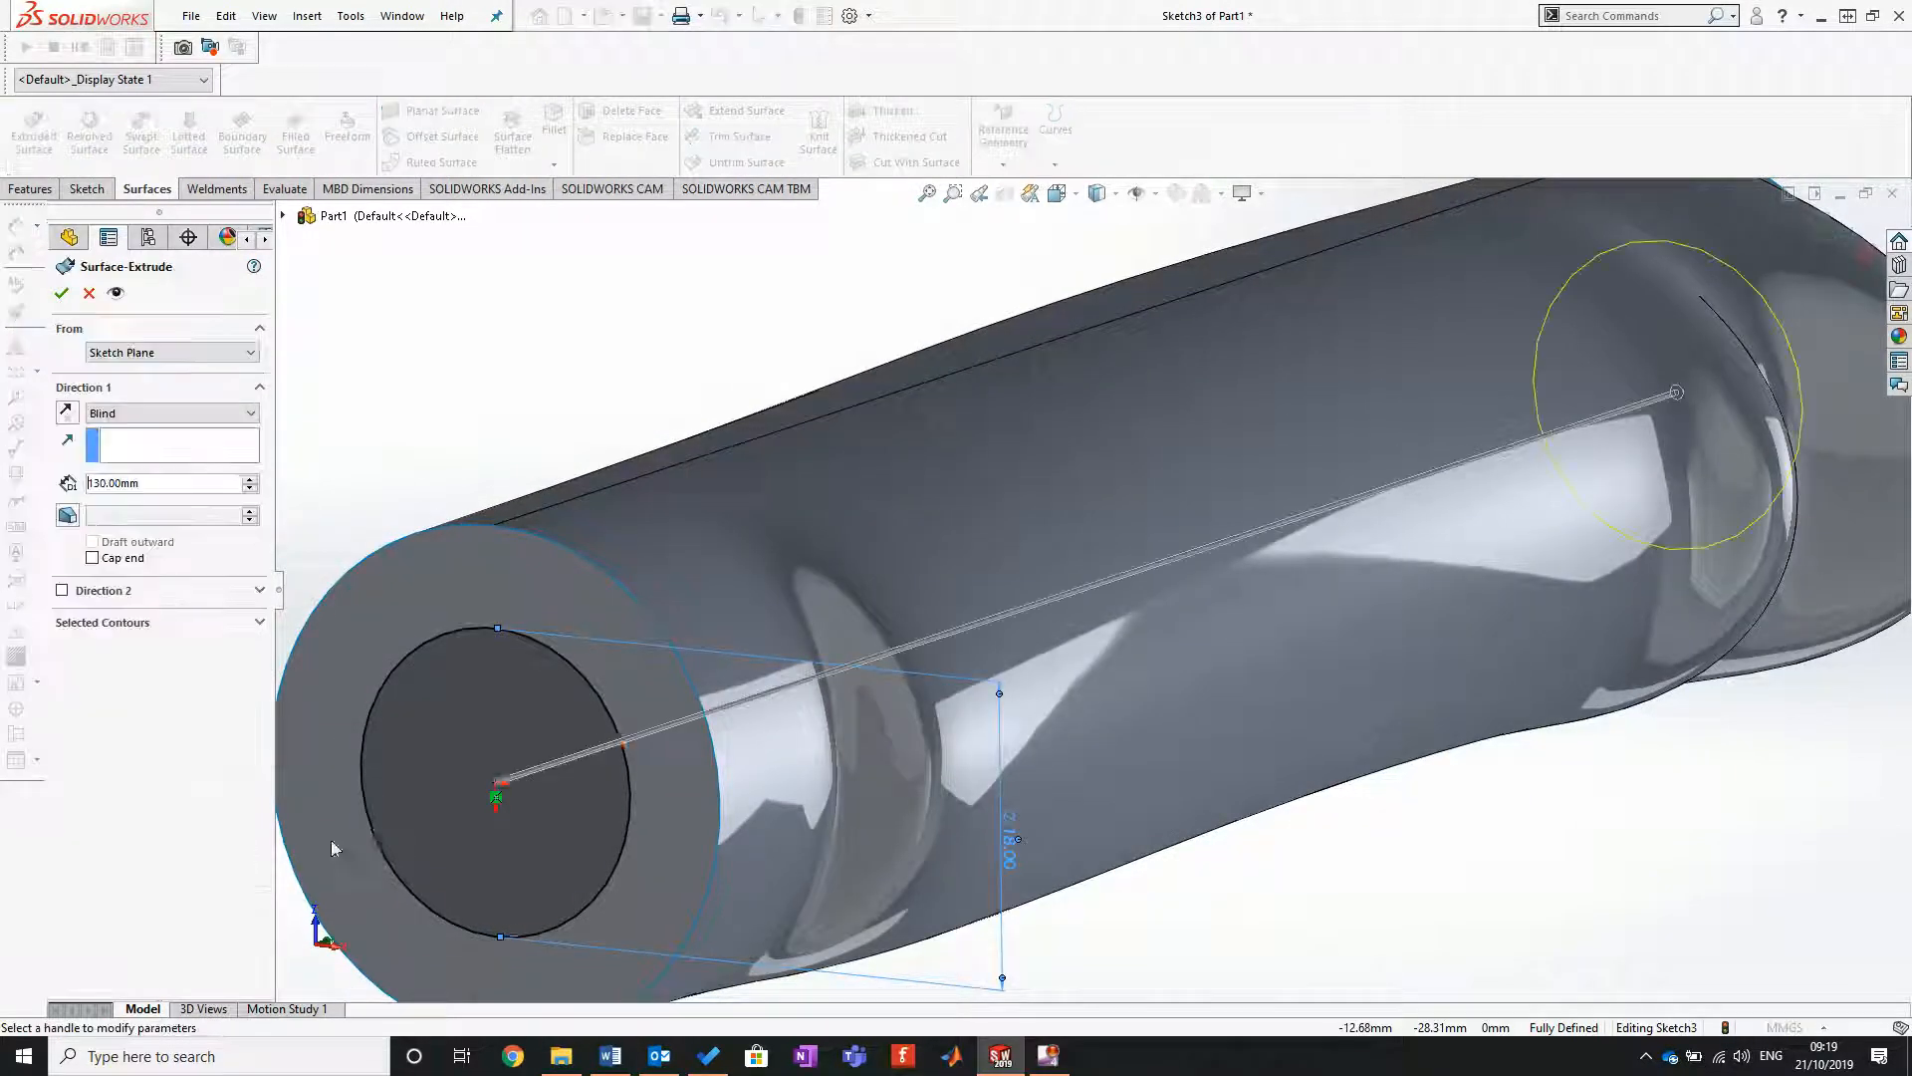
click(174, 485)
text(110)
key(Return)
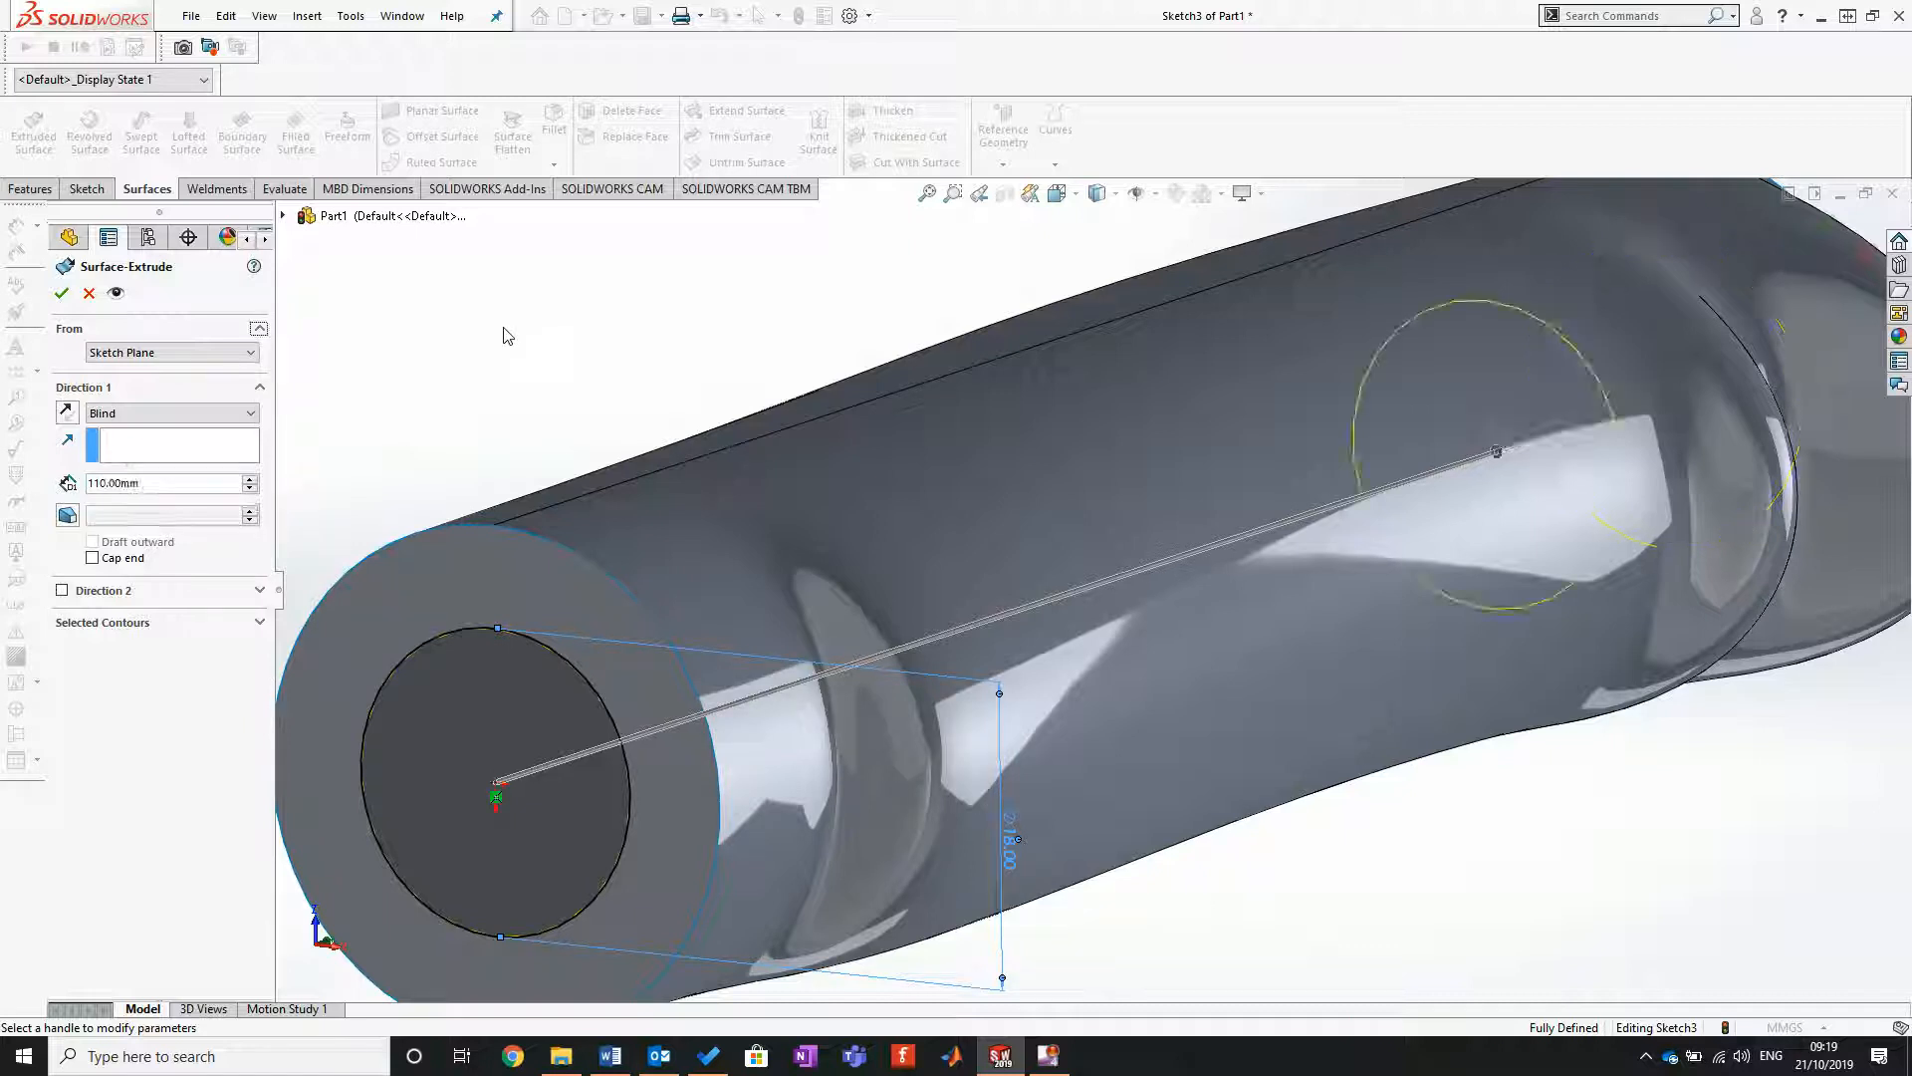
click(61, 293)
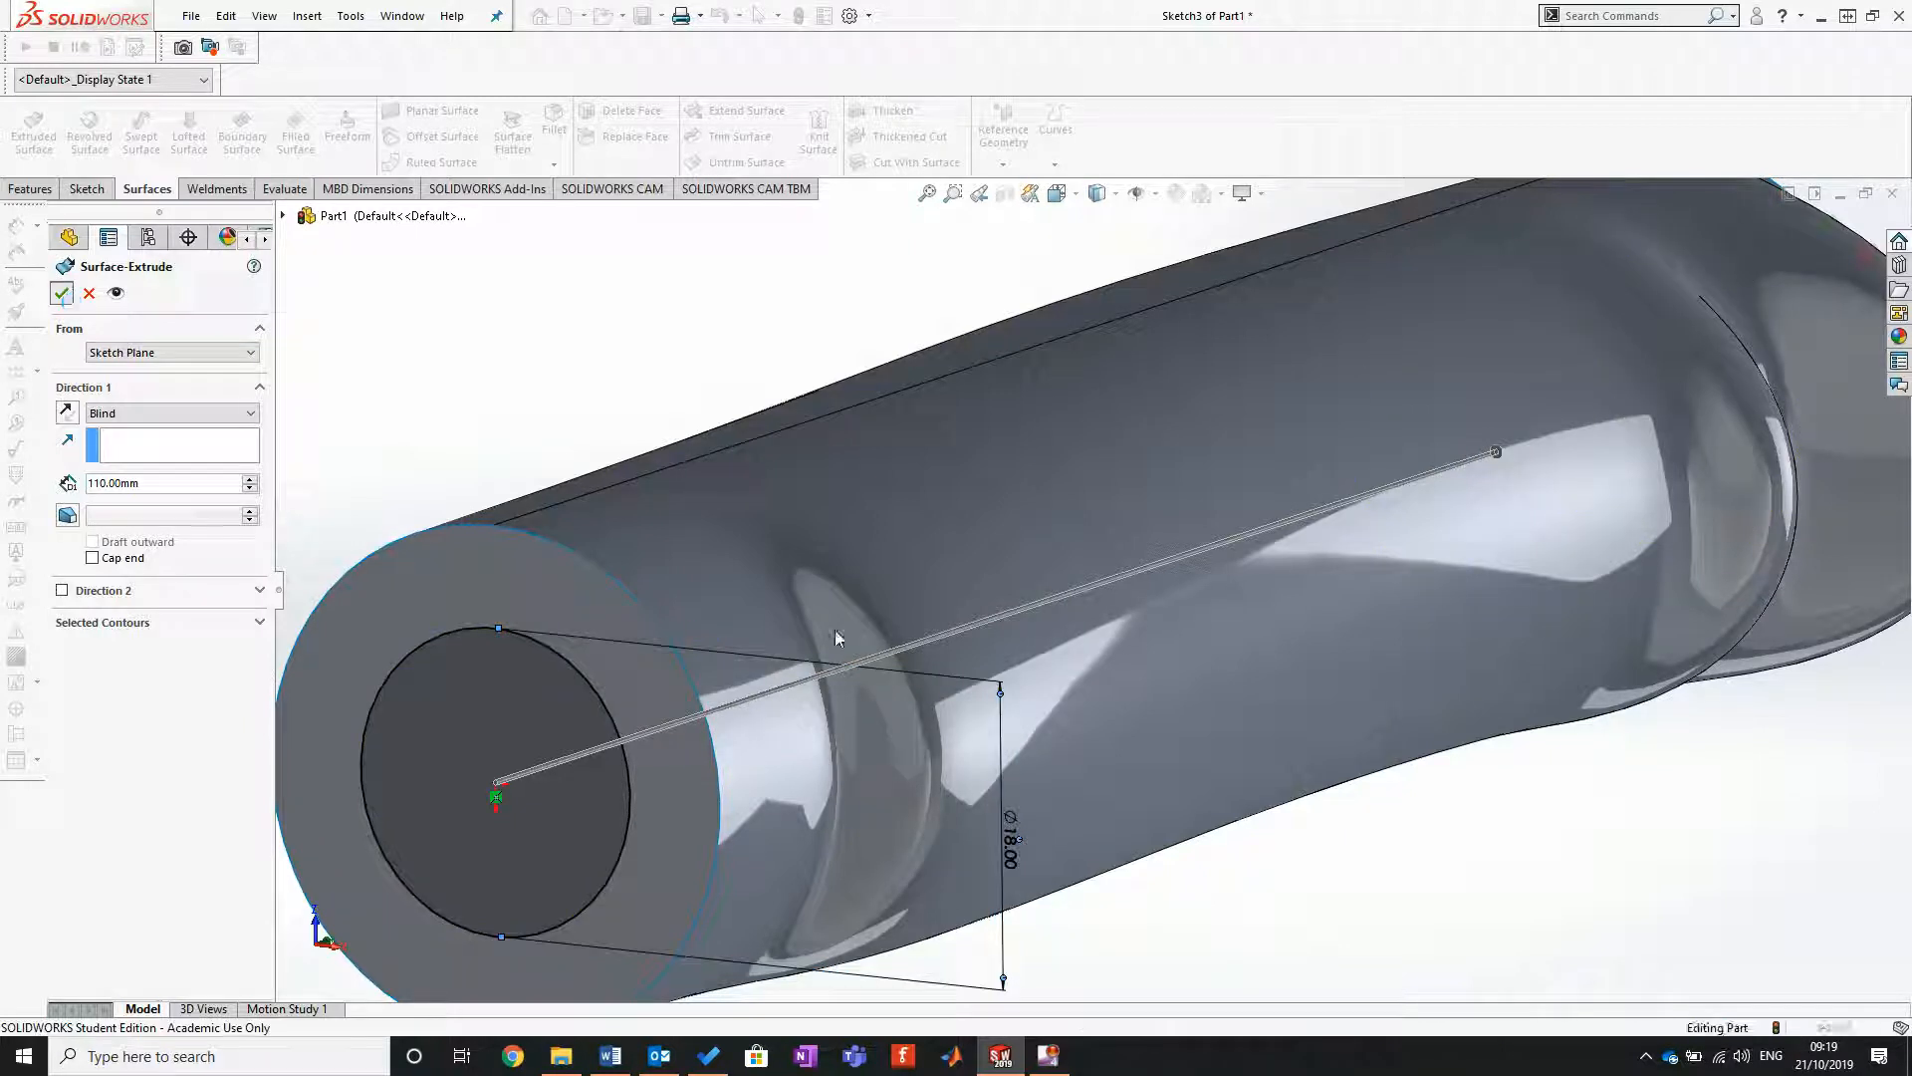
Step: Trim the lower end cap with the inner cylindrical surface as a standard trim tool, removing the disc inside the circle
scroll(1345, 771, up, 5)
click(1442, 775)
middle_drag(1425, 600, 1385, 700)
scroll(962, 619, down, 2)
scroll(994, 611, up, 2)
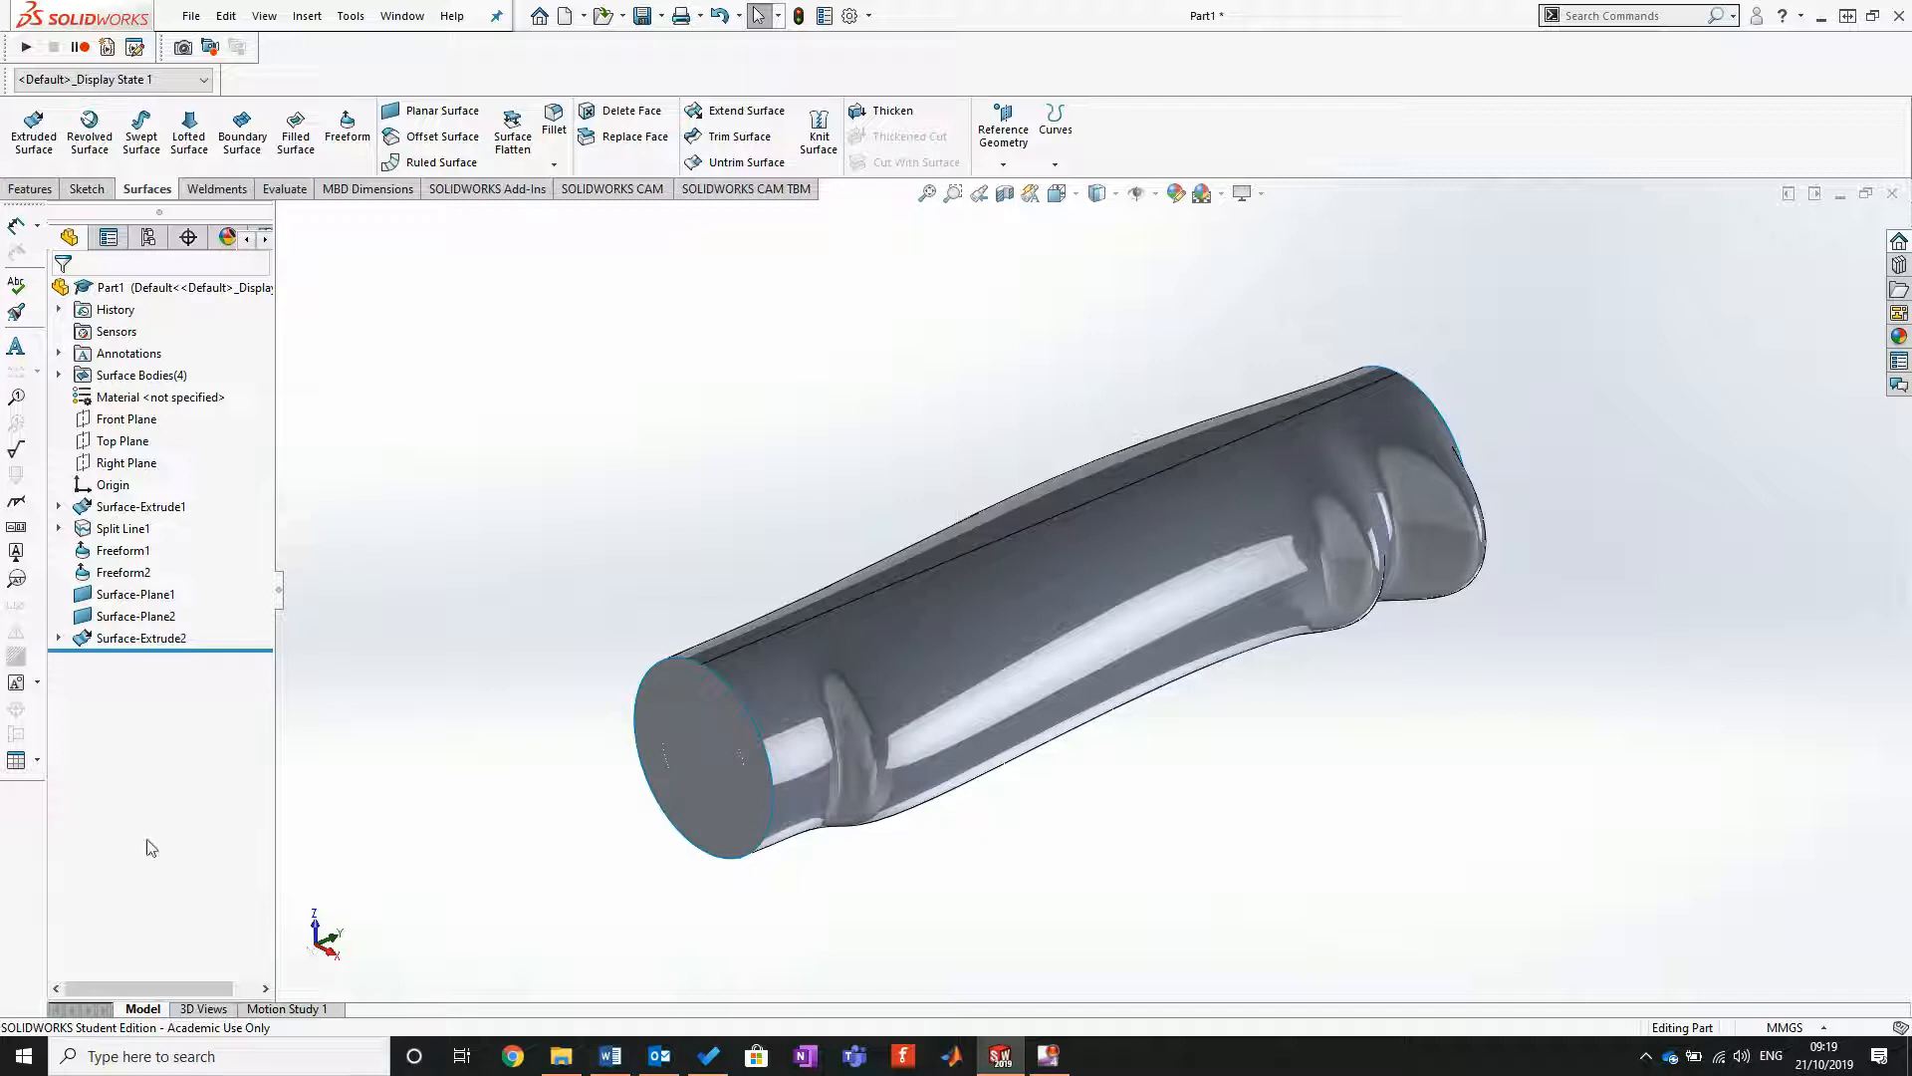
click(739, 137)
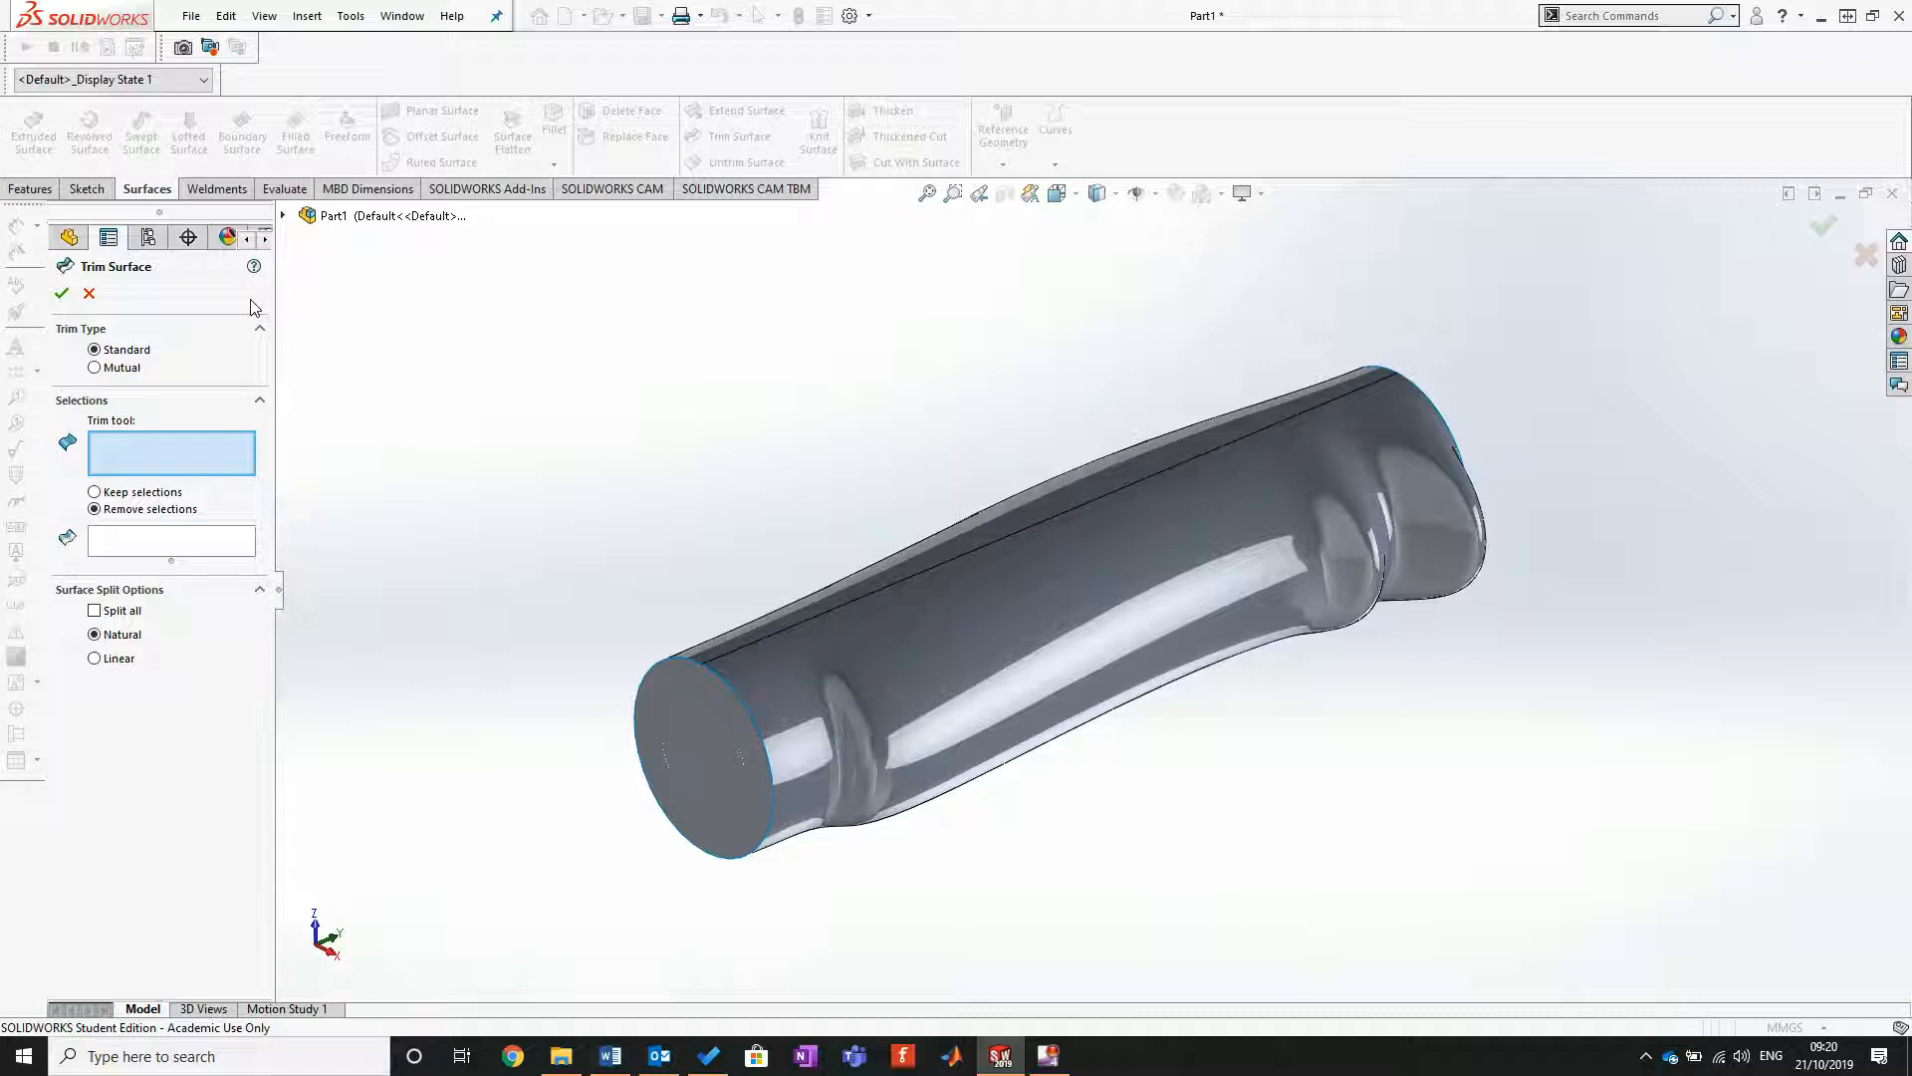
click(283, 215)
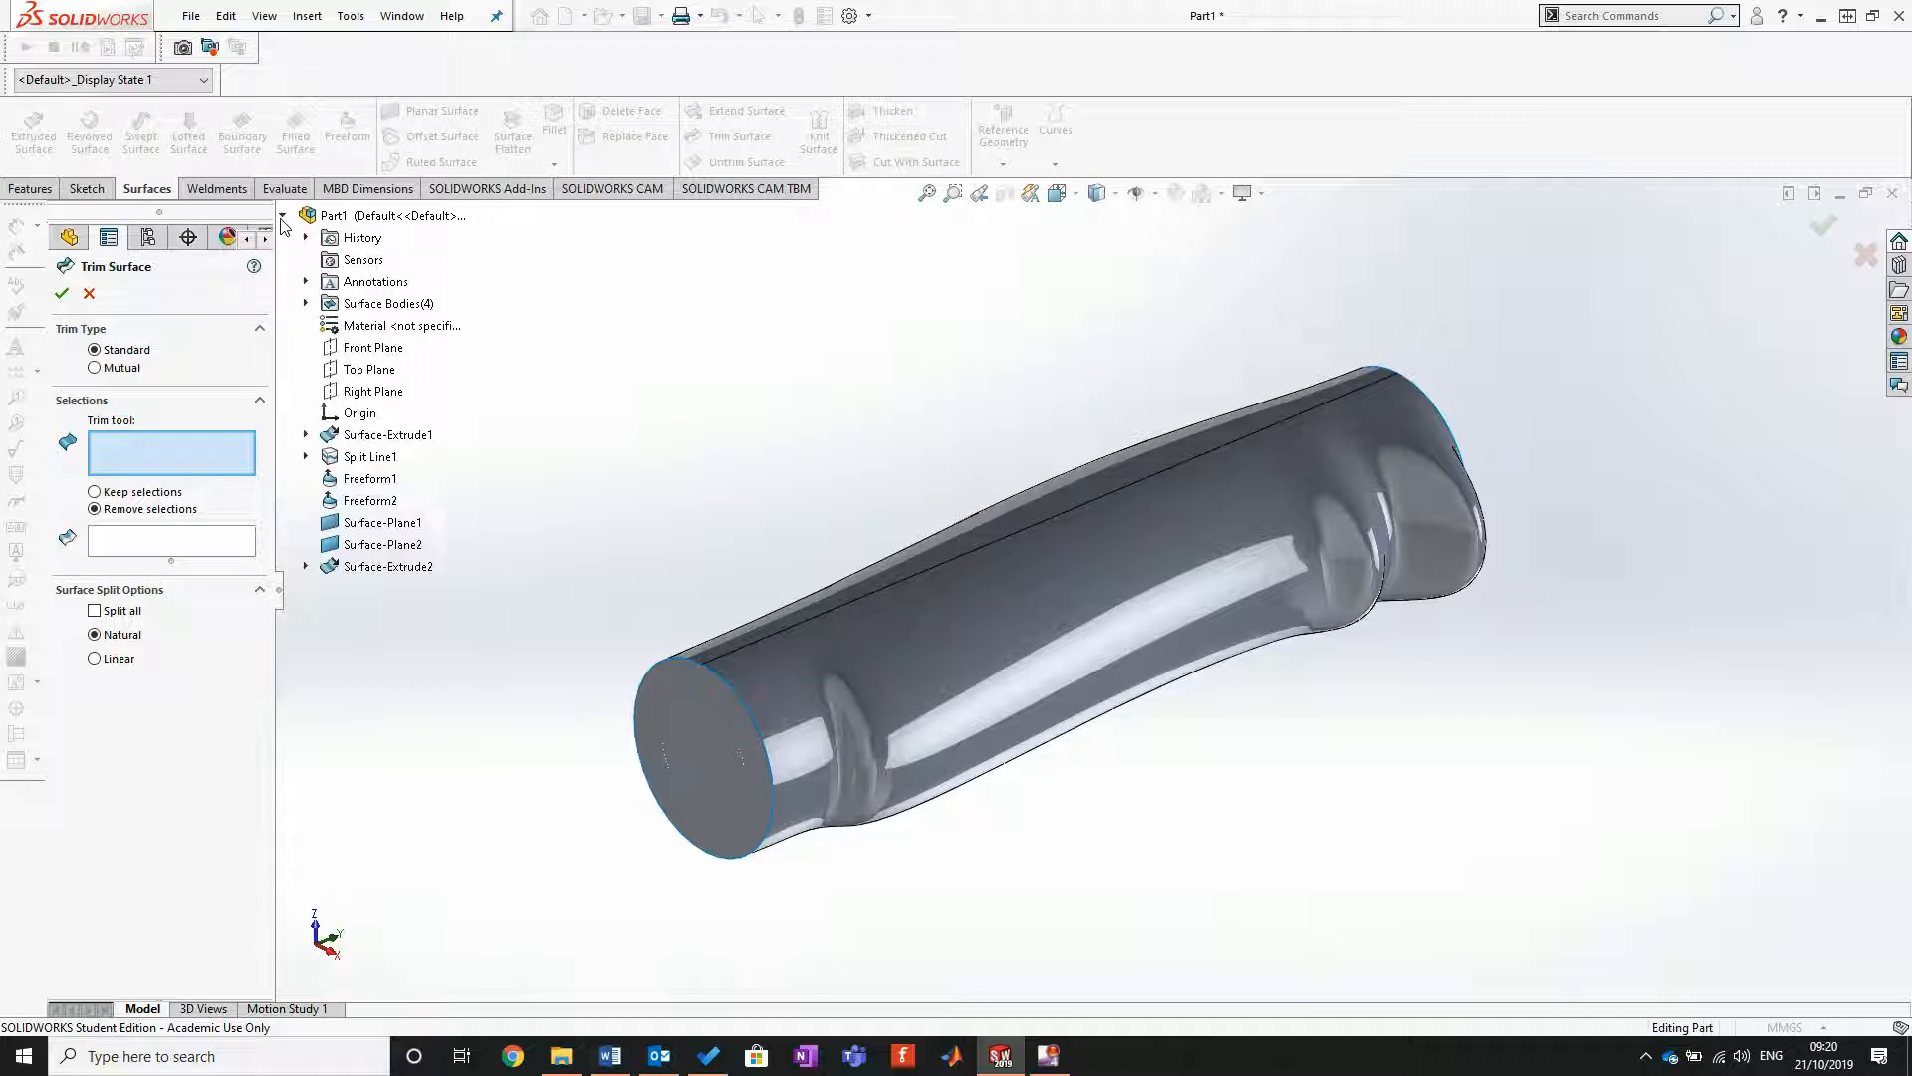
click(387, 567)
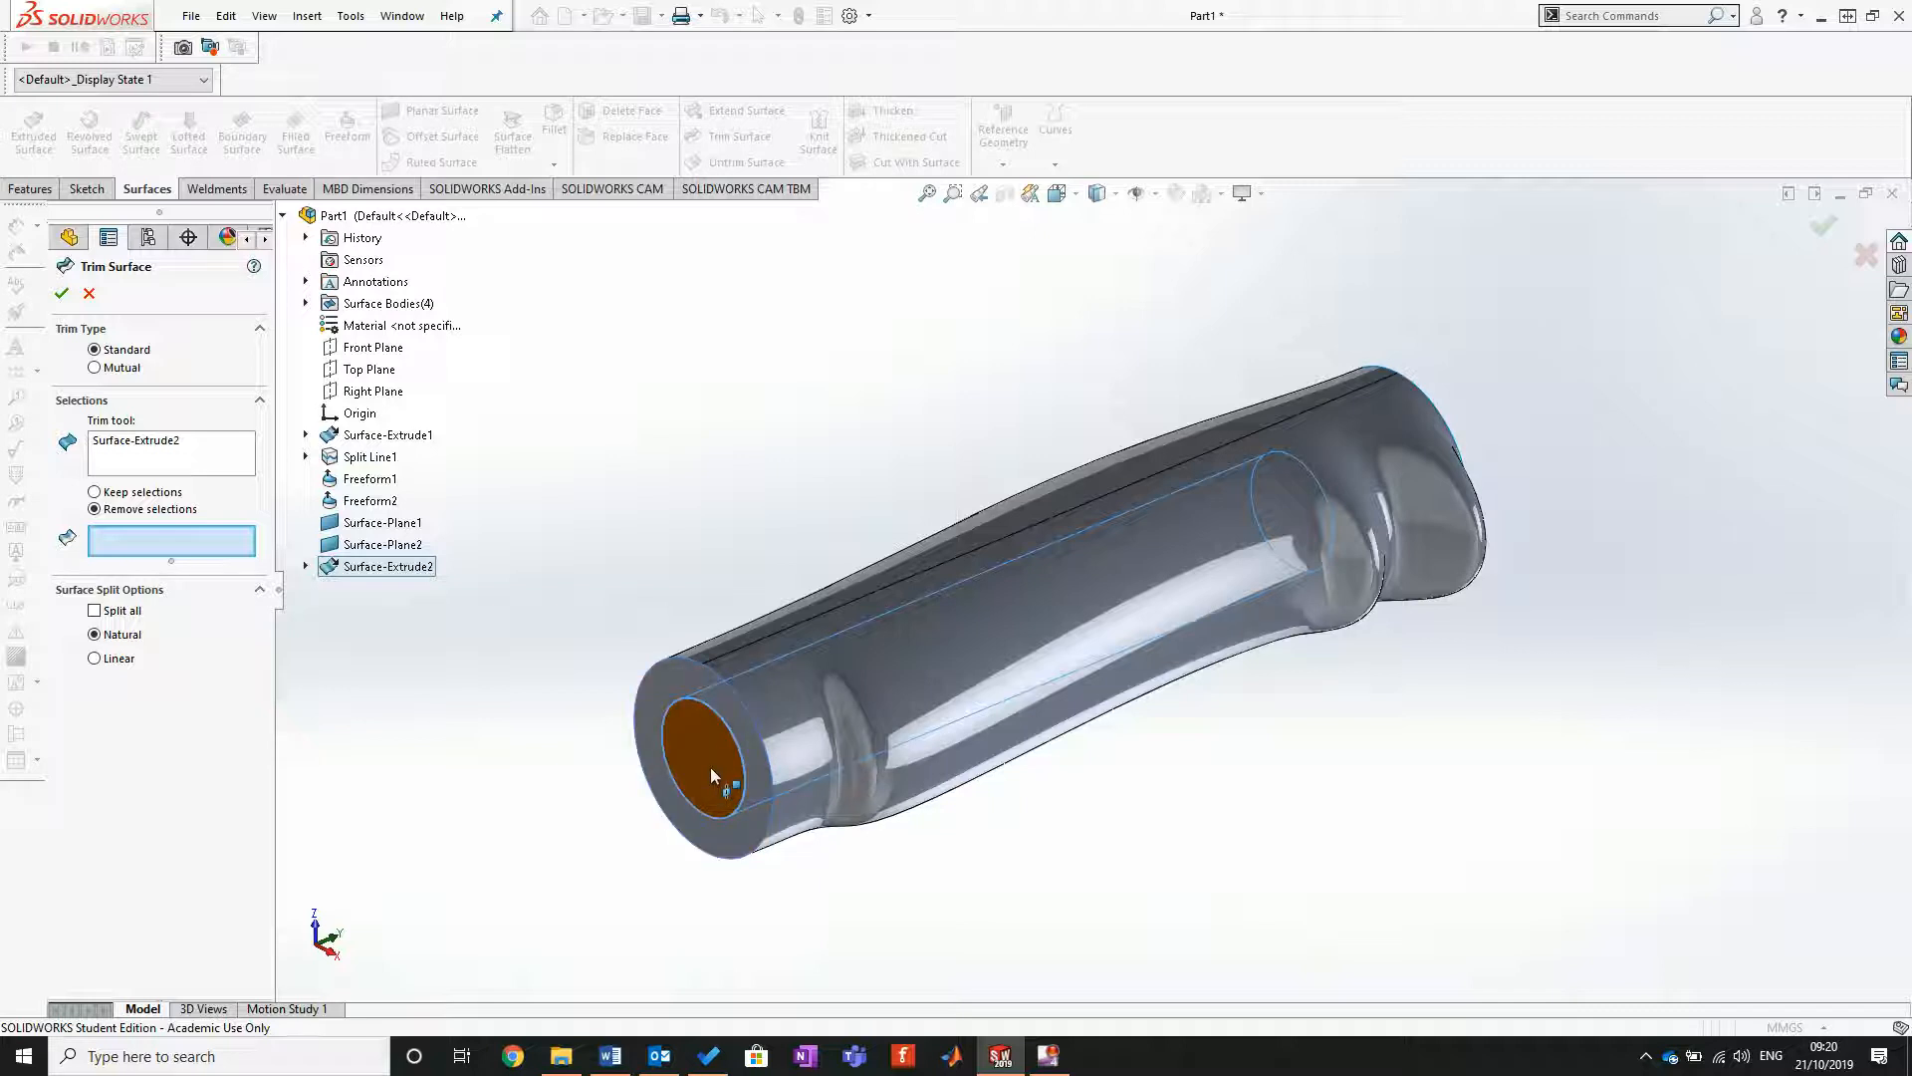
click(707, 738)
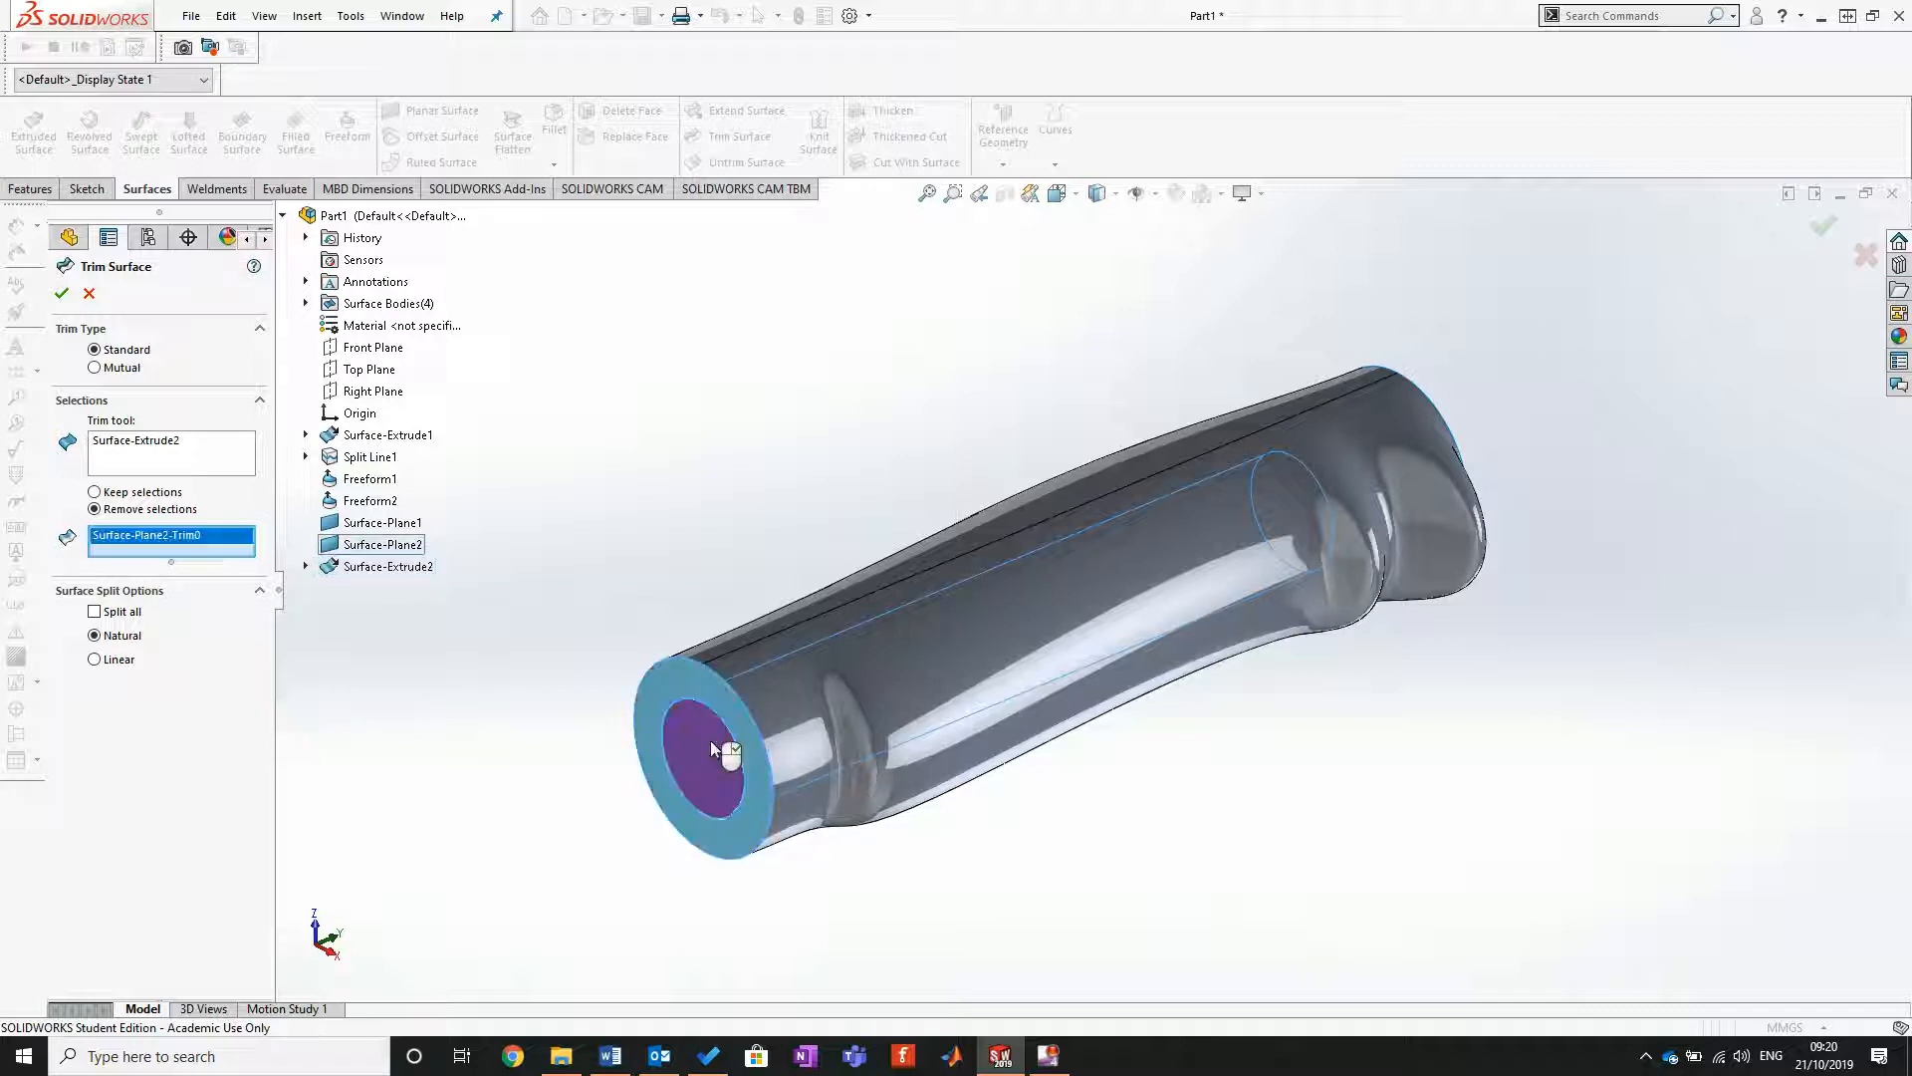
click(62, 292)
Step: Section the handle along the Front Plane to expose the inside of the bore
middle_drag(588, 531, 495, 627)
key(f)
middle_drag(971, 473, 1180, 610)
scroll(1152, 728, down, 5)
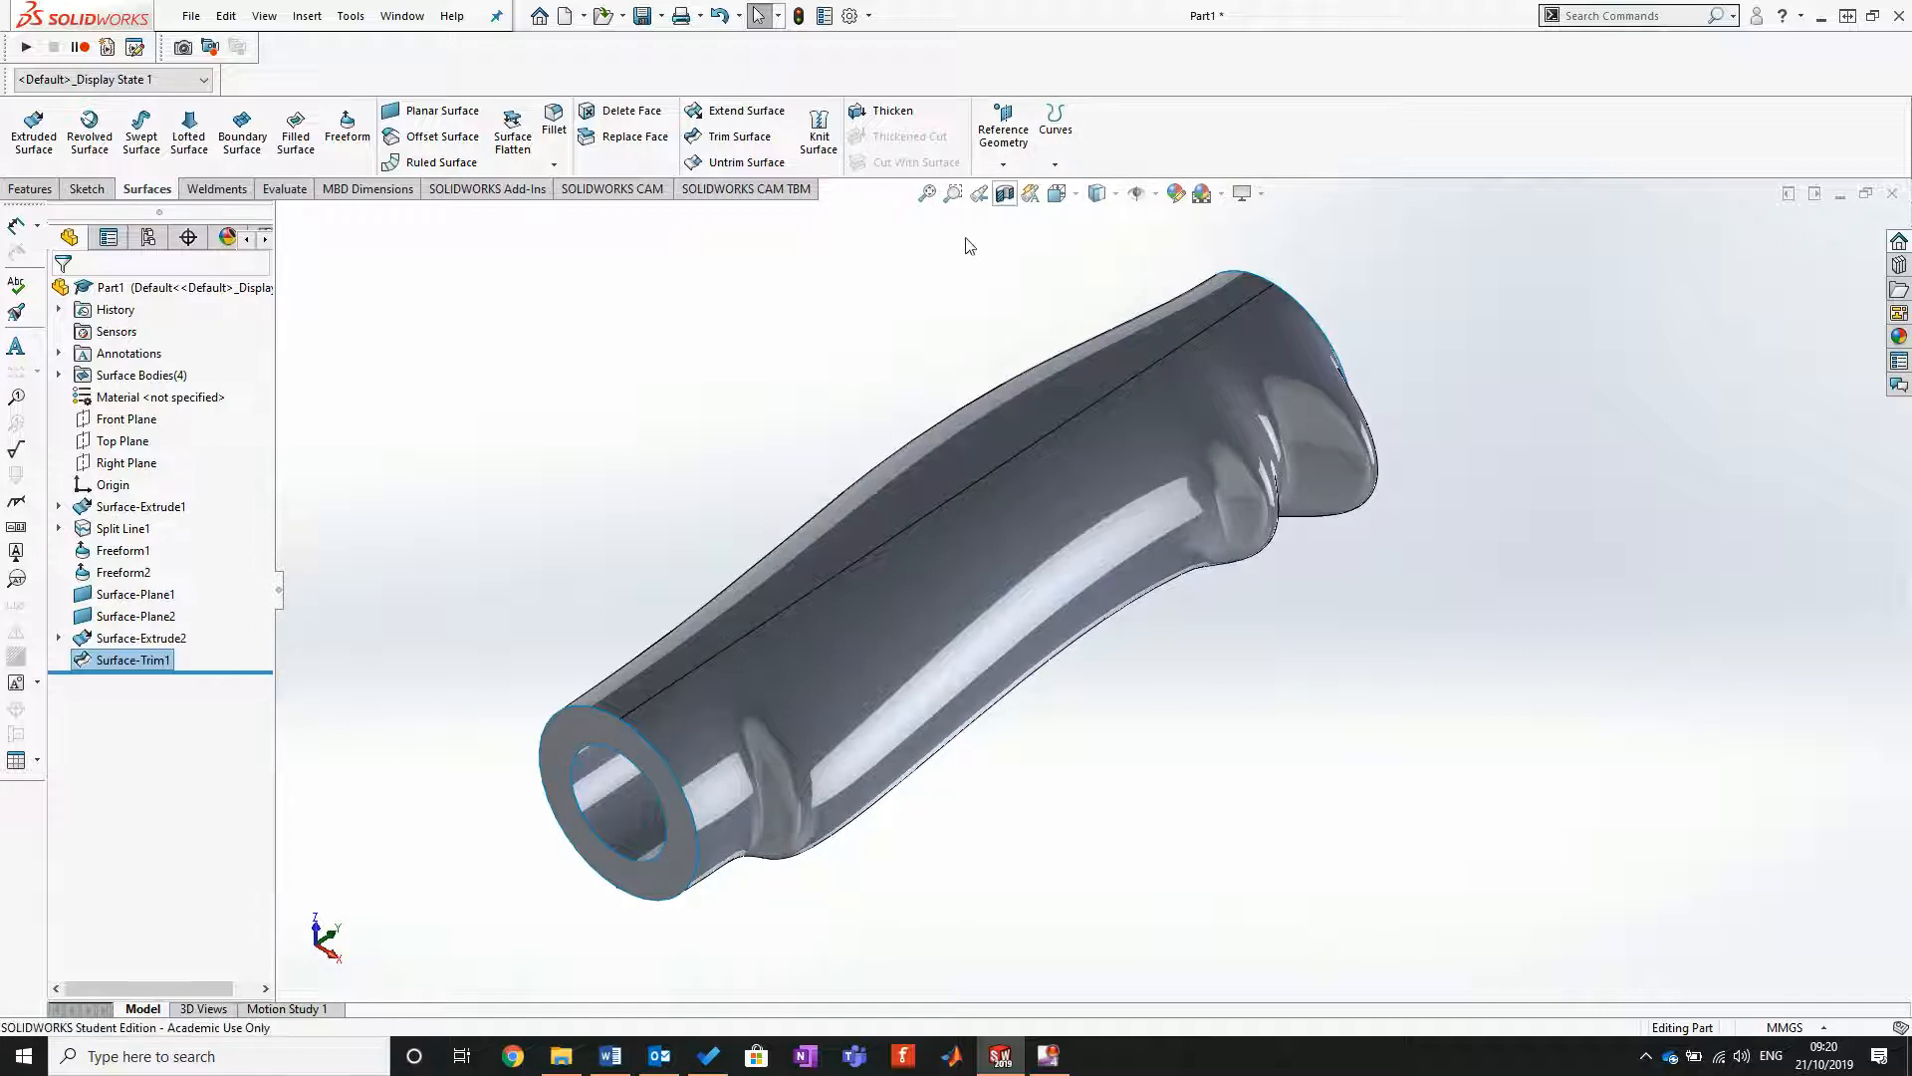
click(1005, 194)
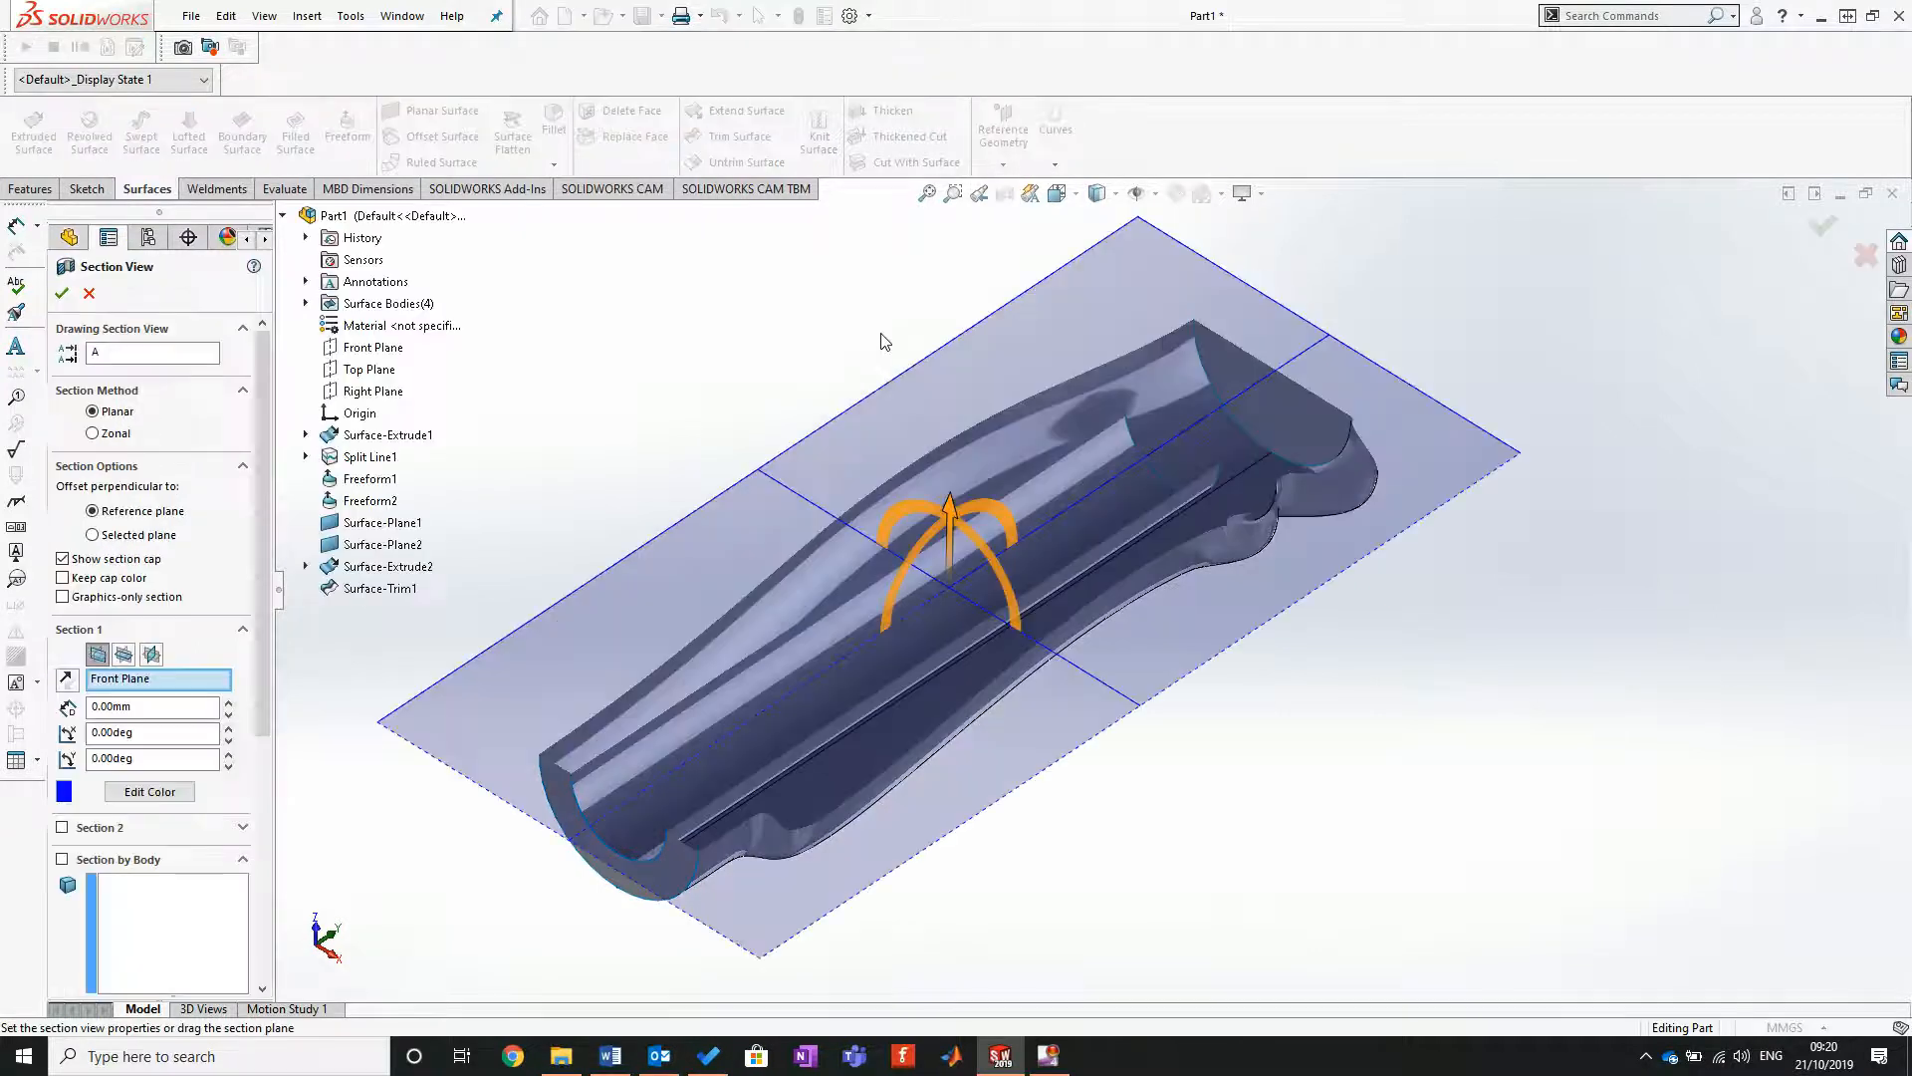
click(62, 293)
middle_drag(1195, 558, 1268, 735)
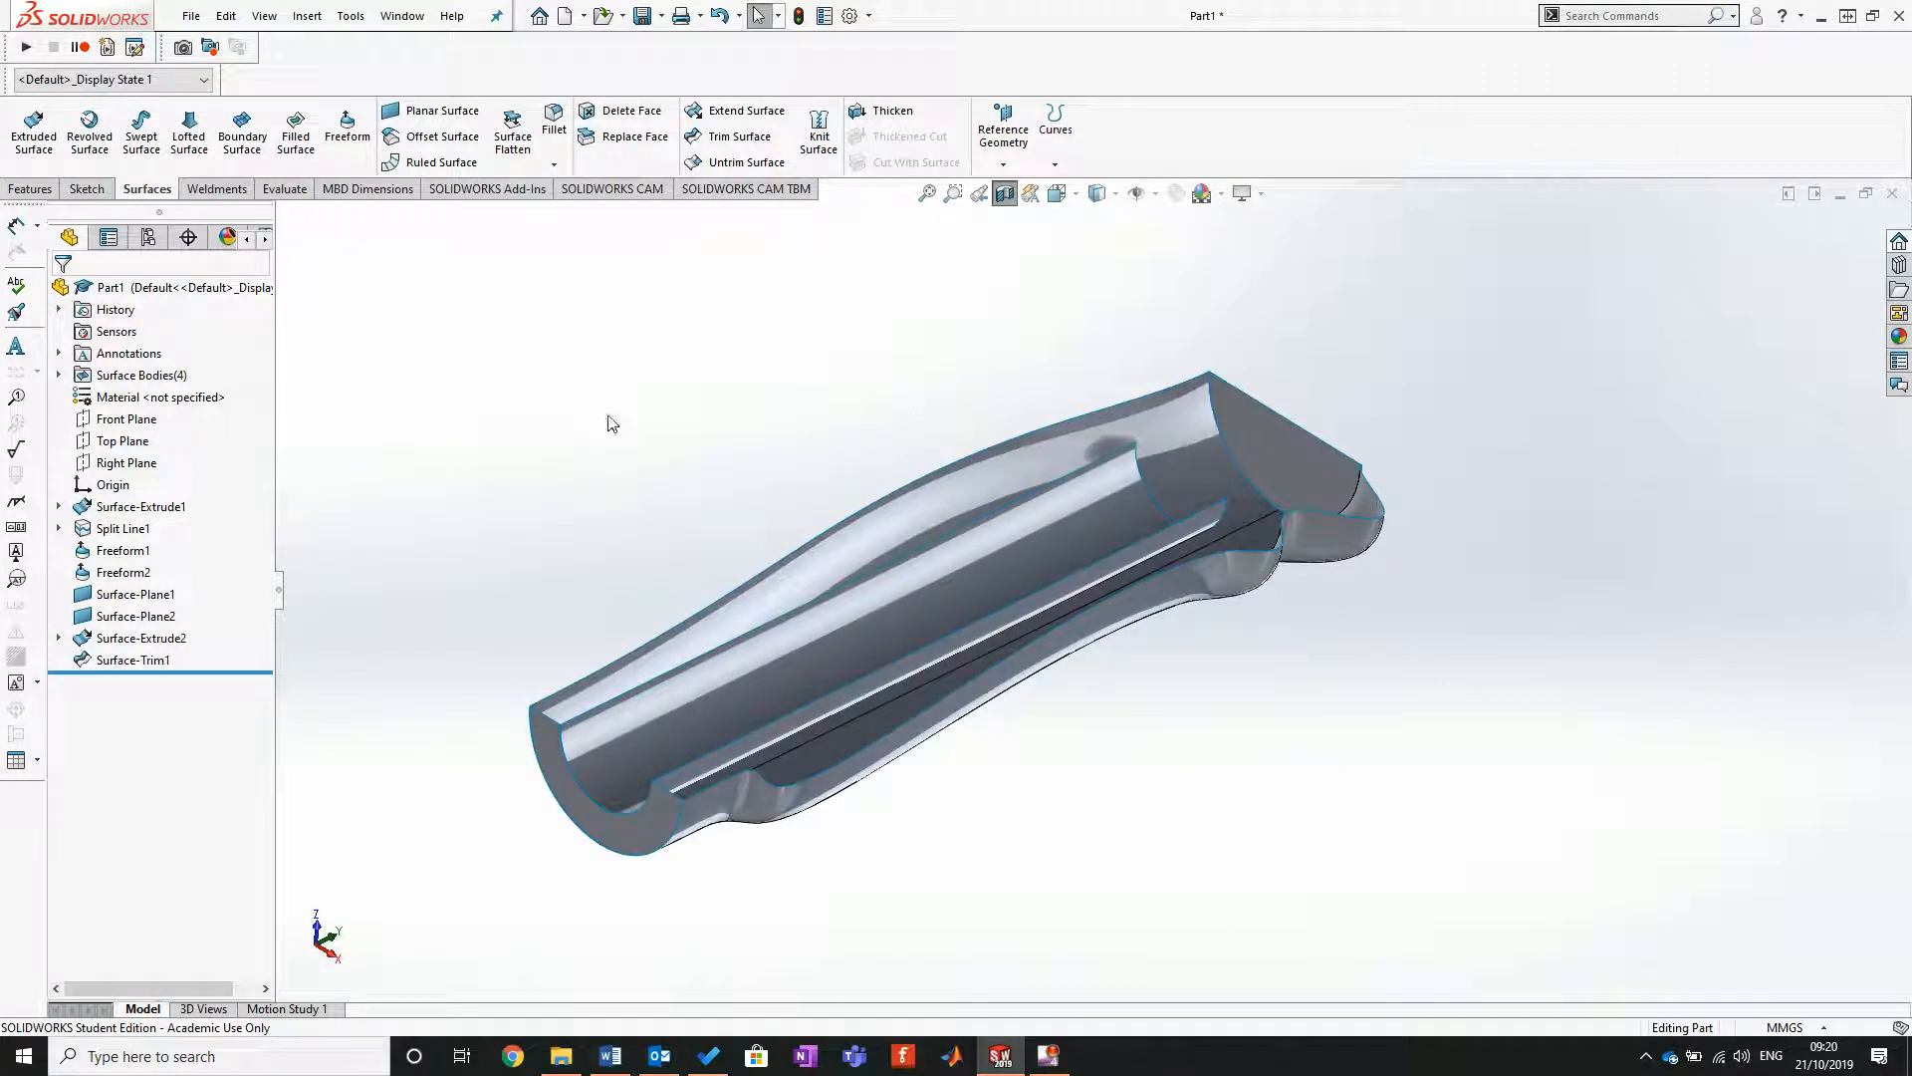
Step: Close the inner end of the bore with a planar surface on its circular edge, and turn off the section view
click(438, 111)
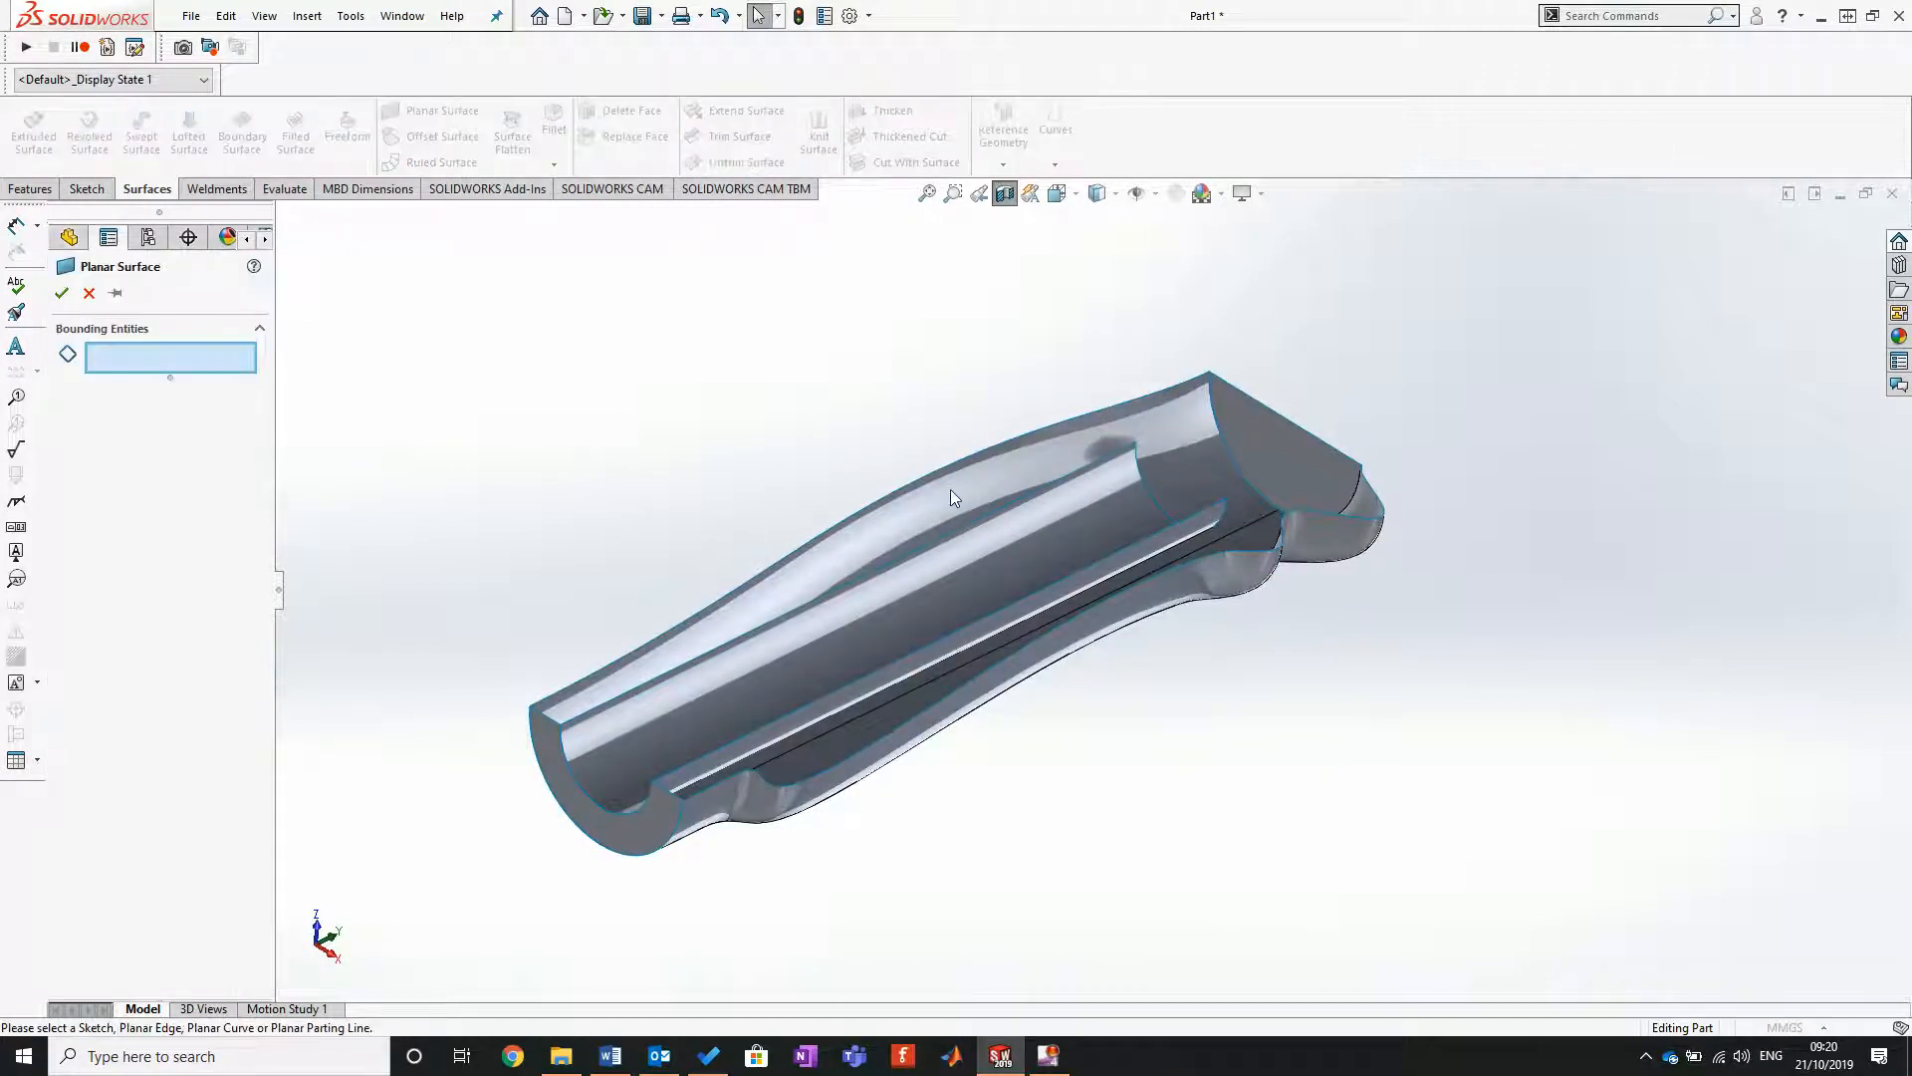
click(1147, 492)
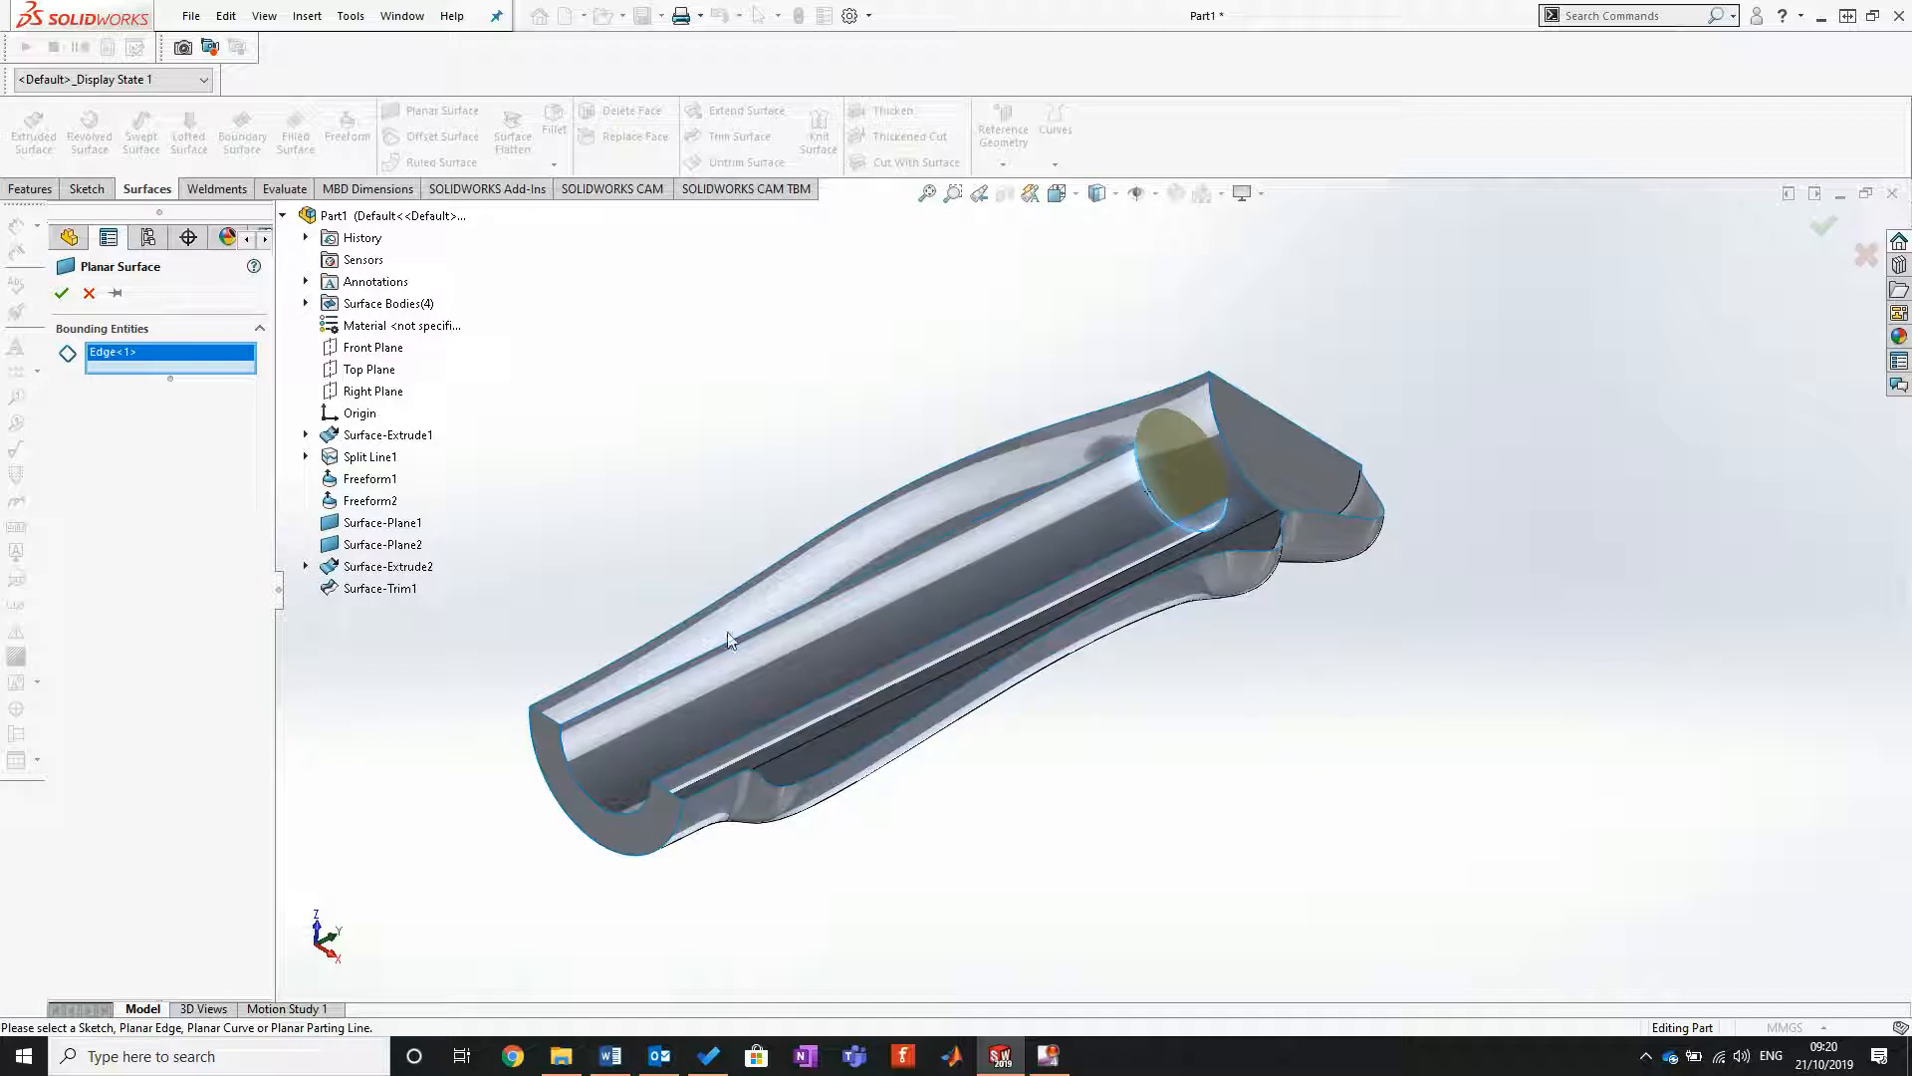
click(61, 292)
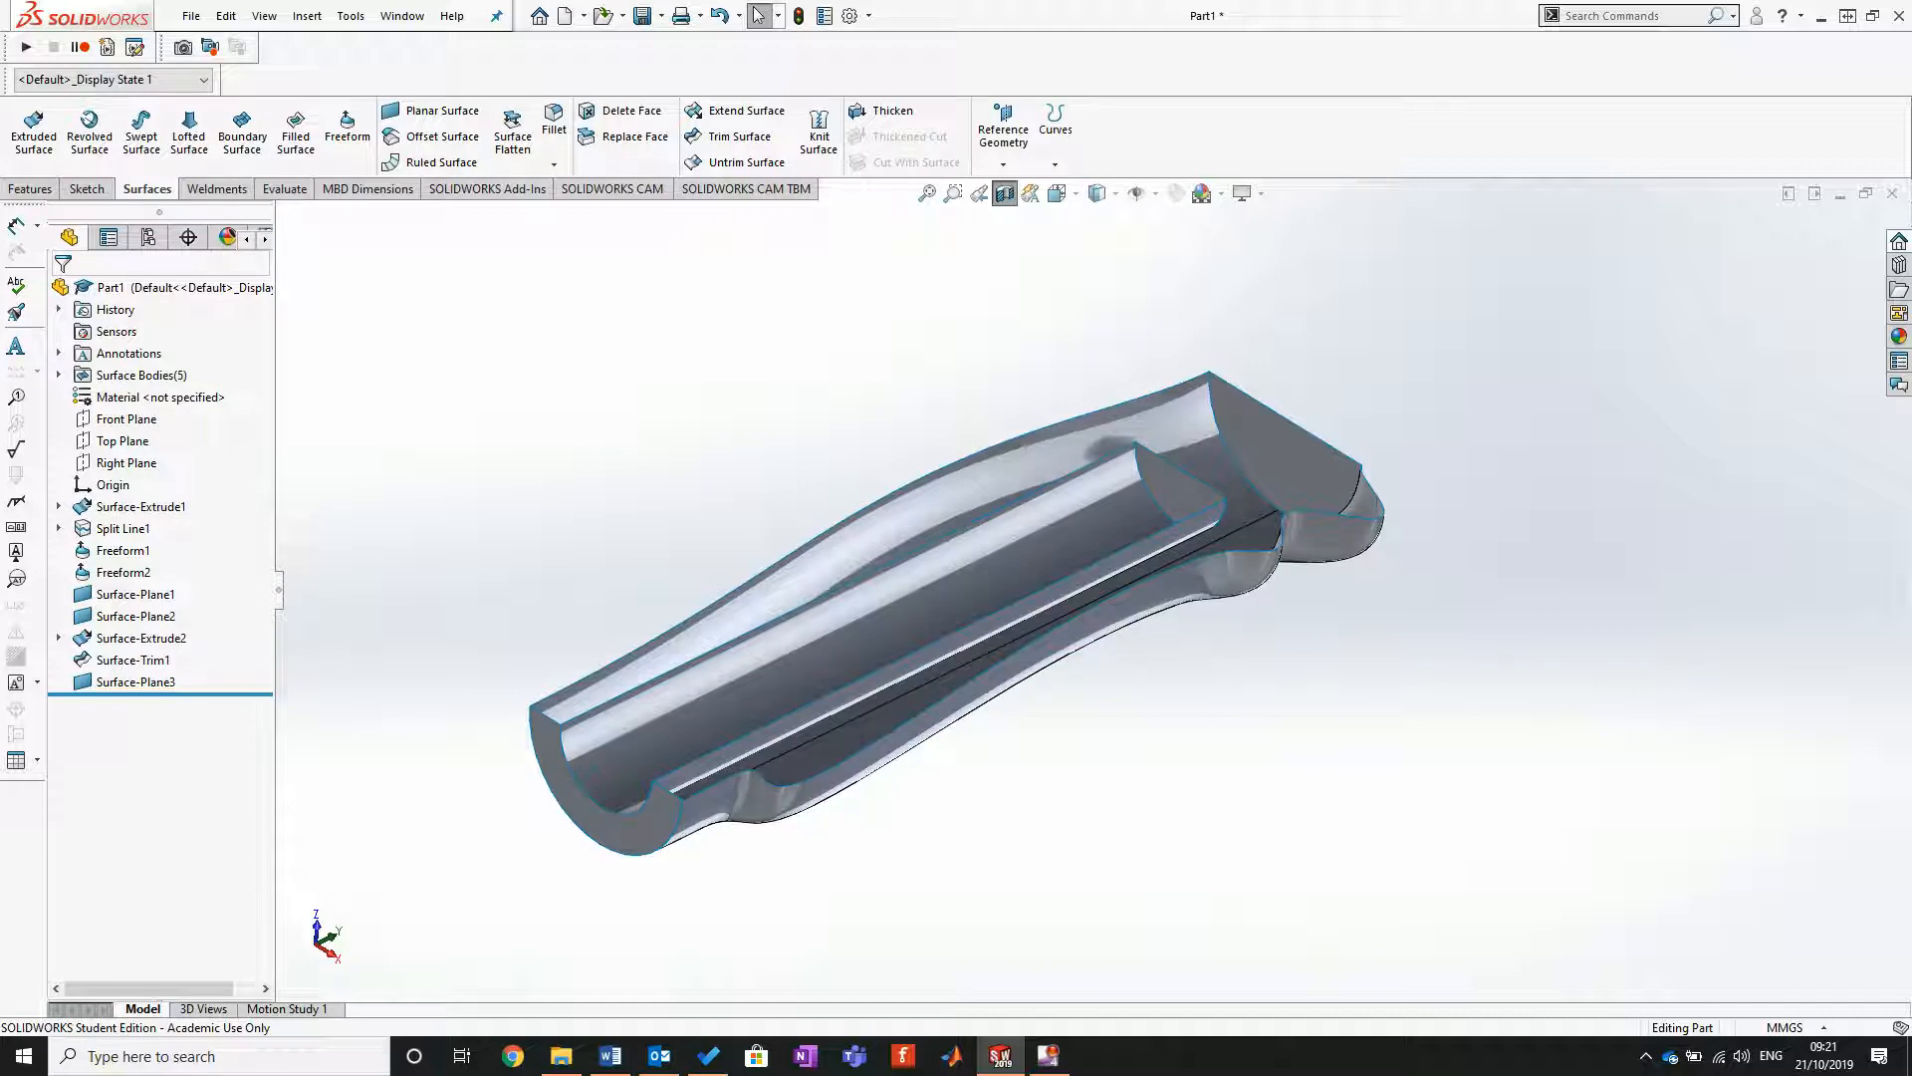
click(1005, 196)
Step: Set up a face fillet at the handle's upper end between the flat cap and both outer side faces
middle_drag(923, 434, 649, 581)
middle_drag(678, 399, 592, 400)
scroll(591, 400, up, 4)
scroll(1155, 351, down, 3)
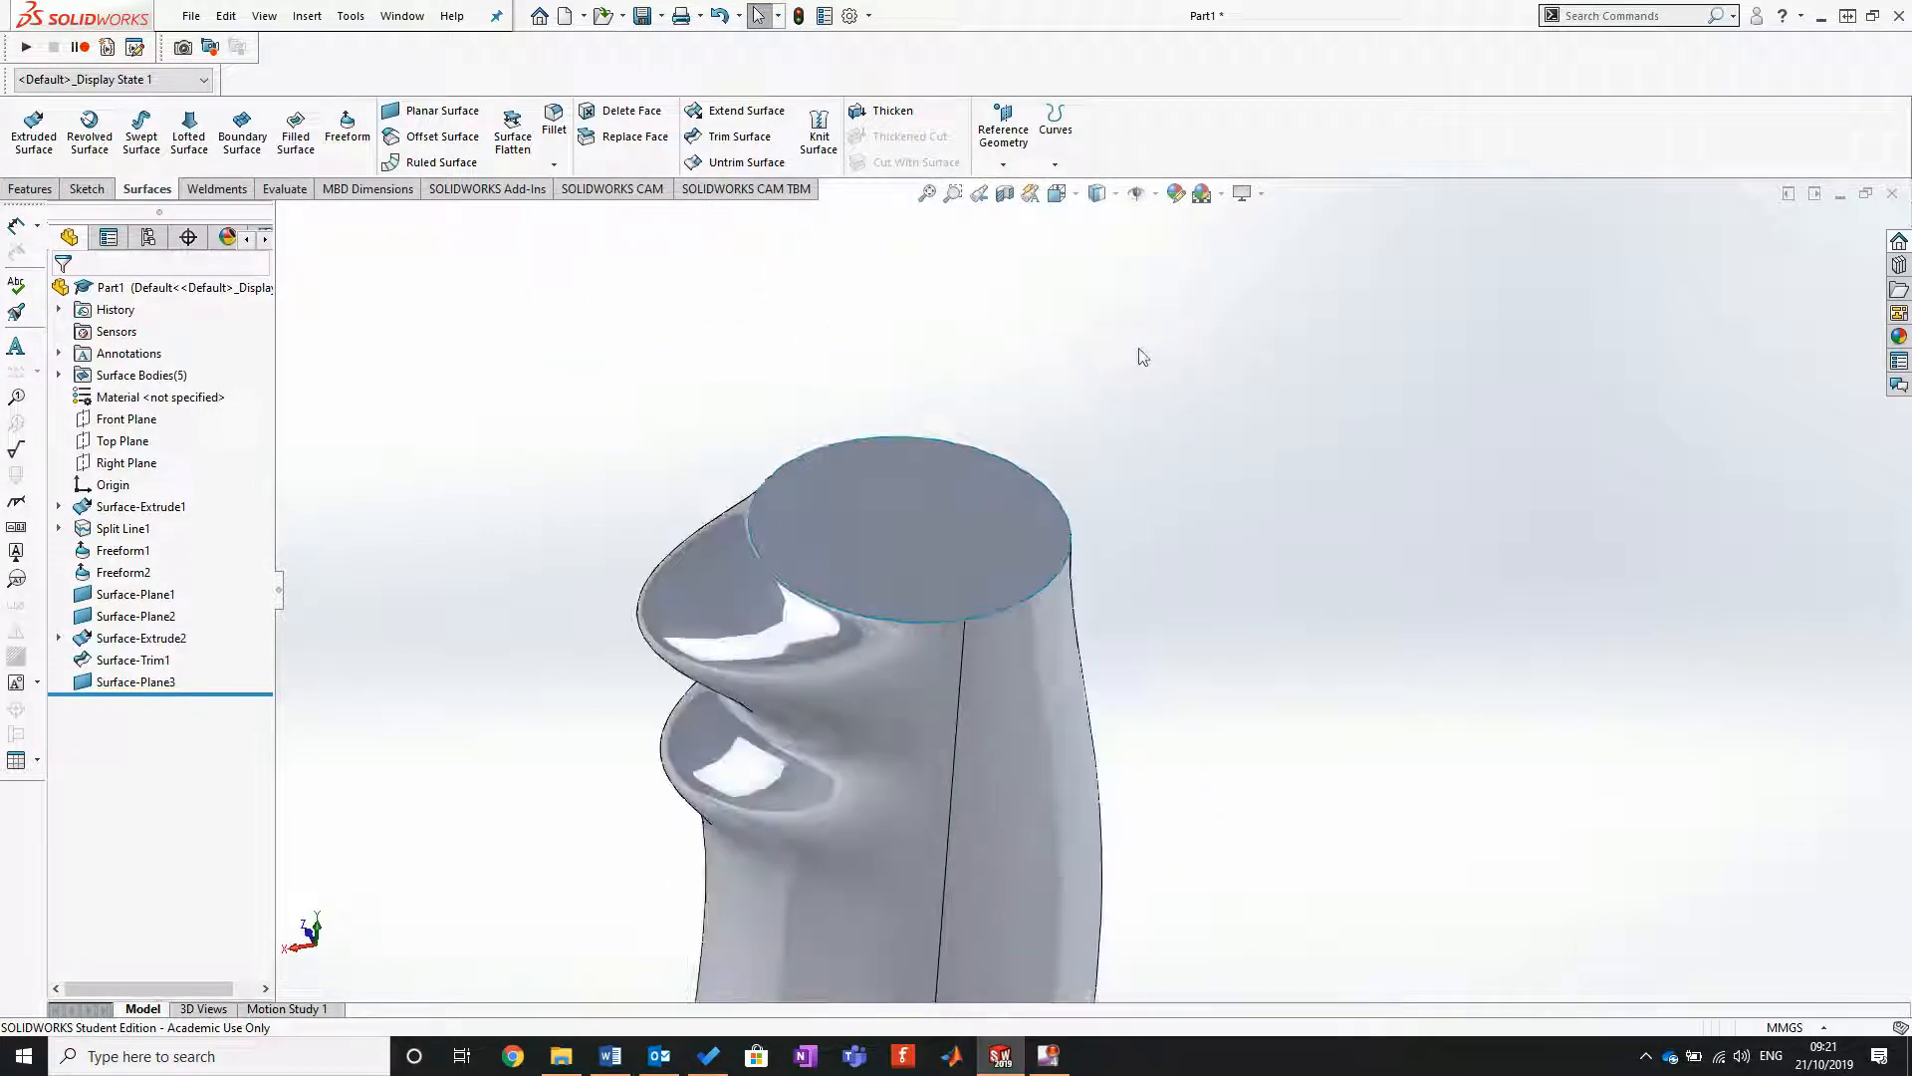
middle_drag(1086, 637, 1208, 568)
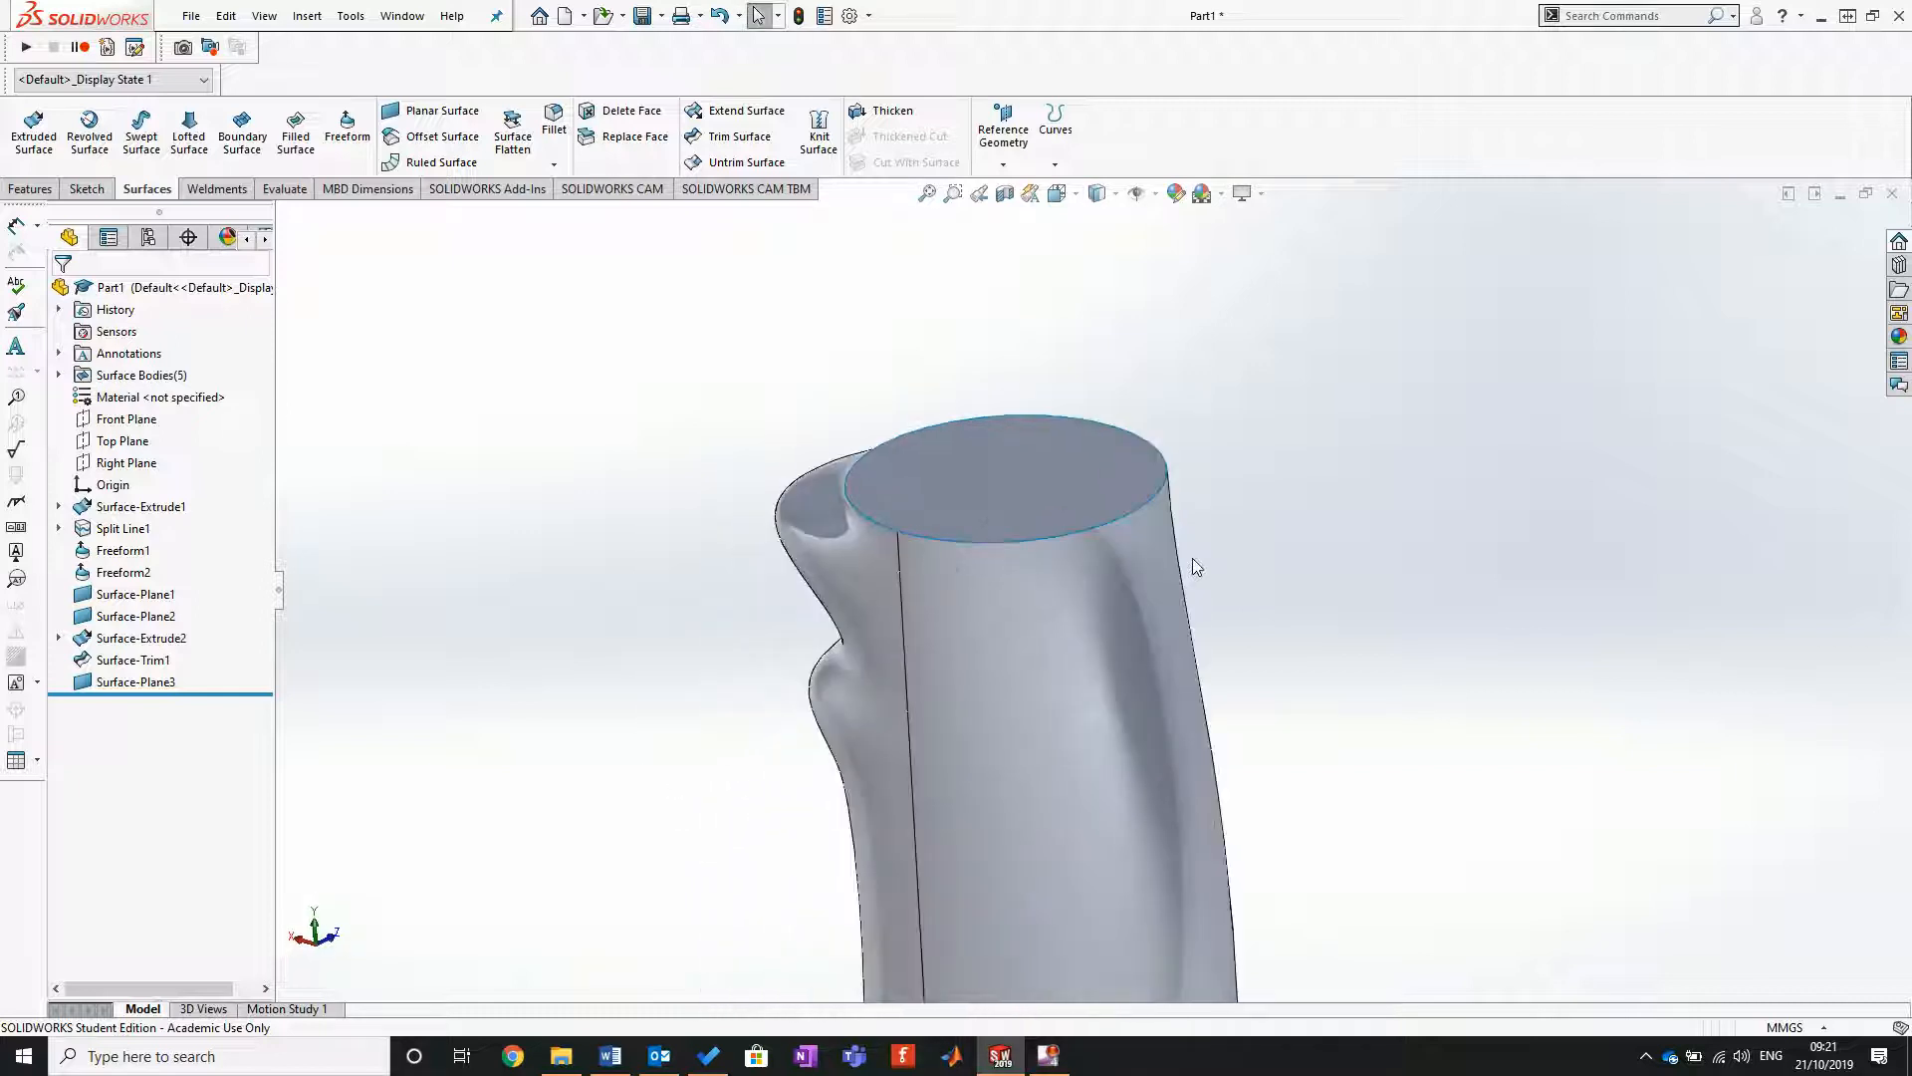
scroll(1549, 516, down, 3)
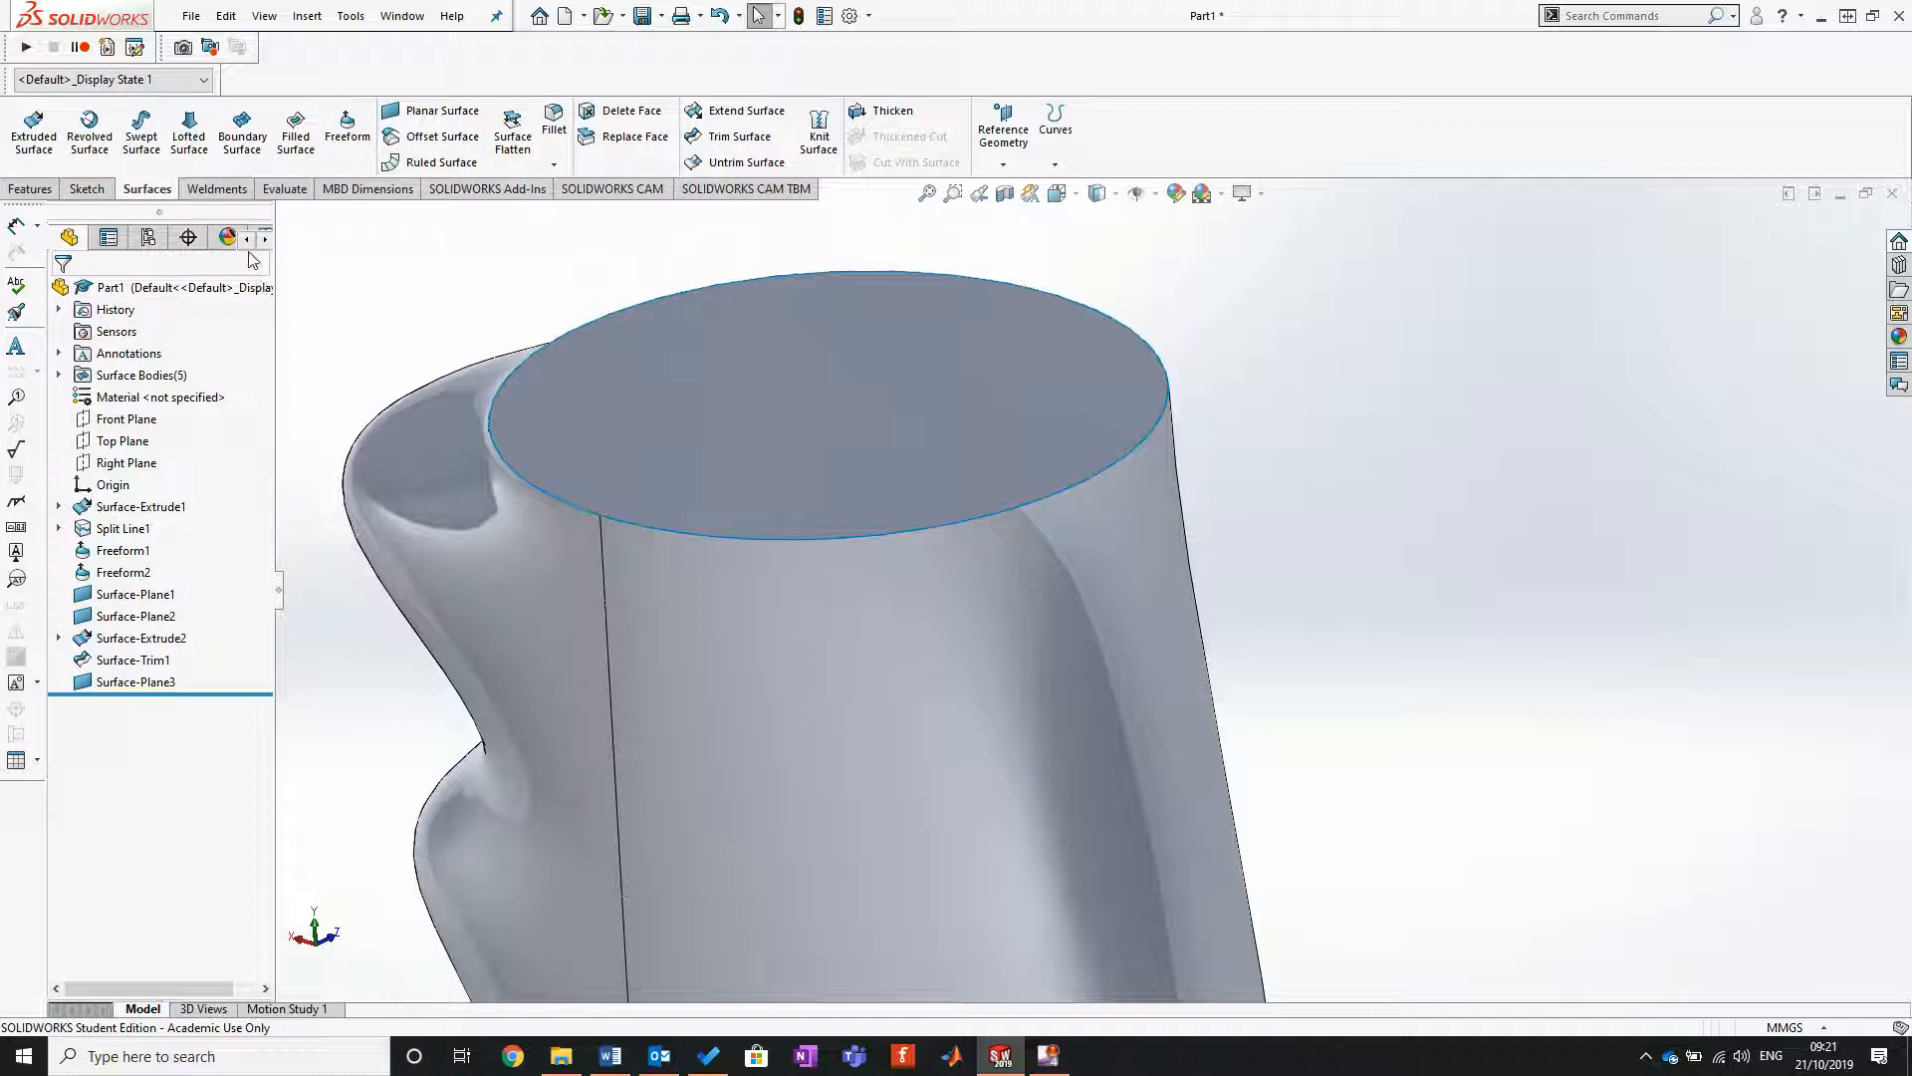
click(553, 120)
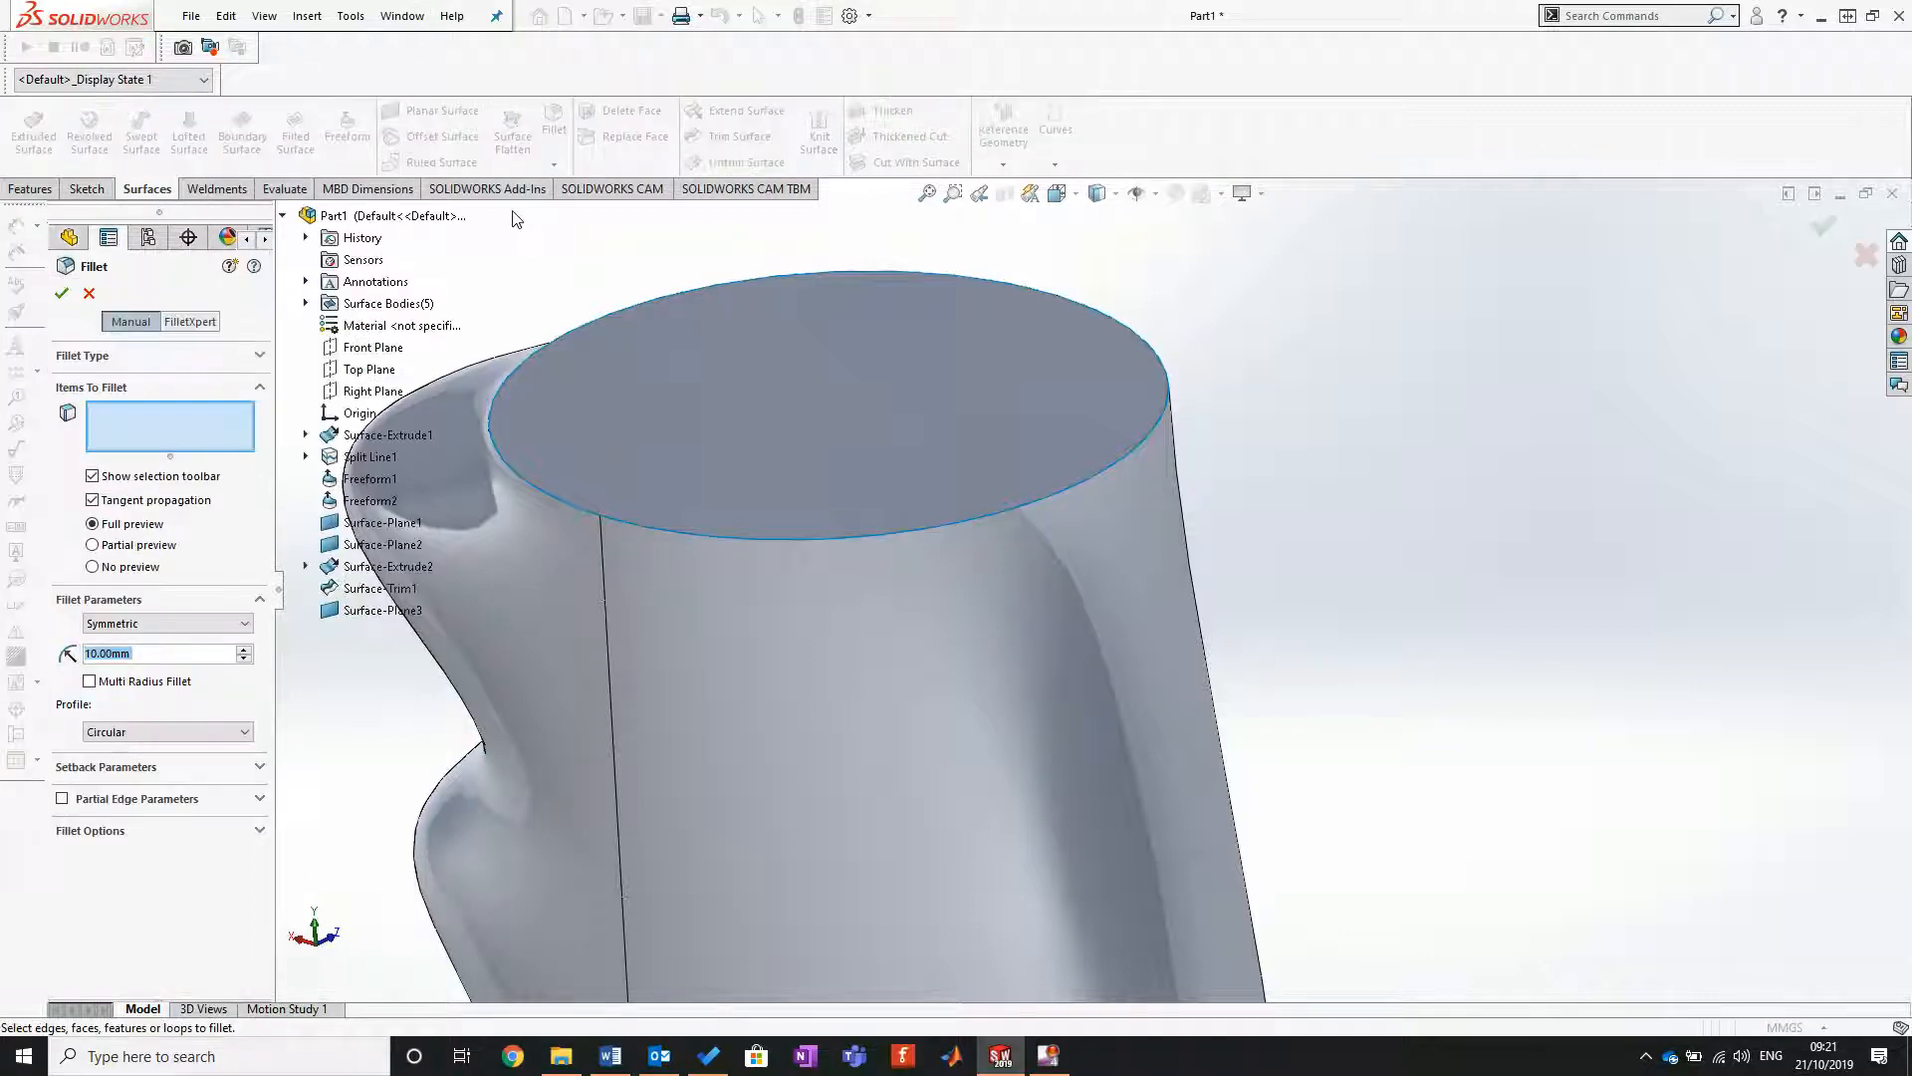
click(124, 359)
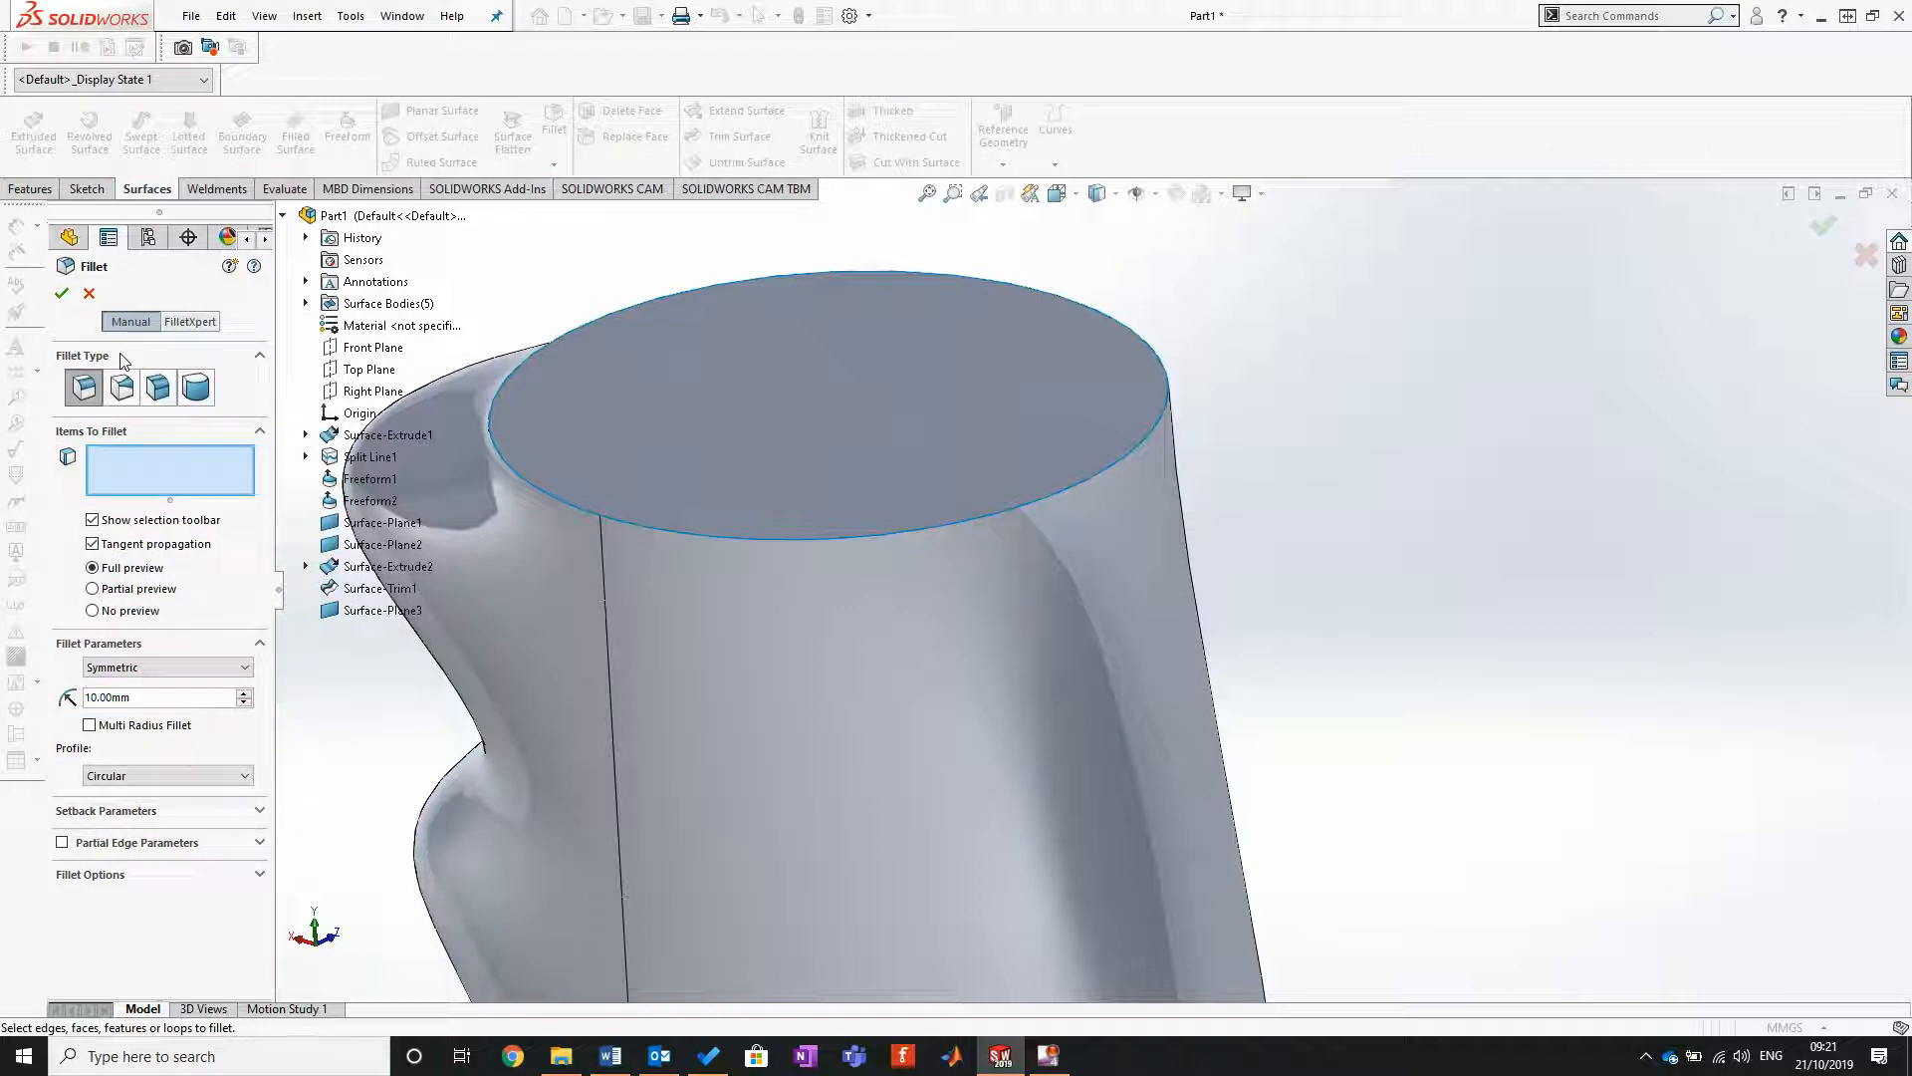
click(158, 388)
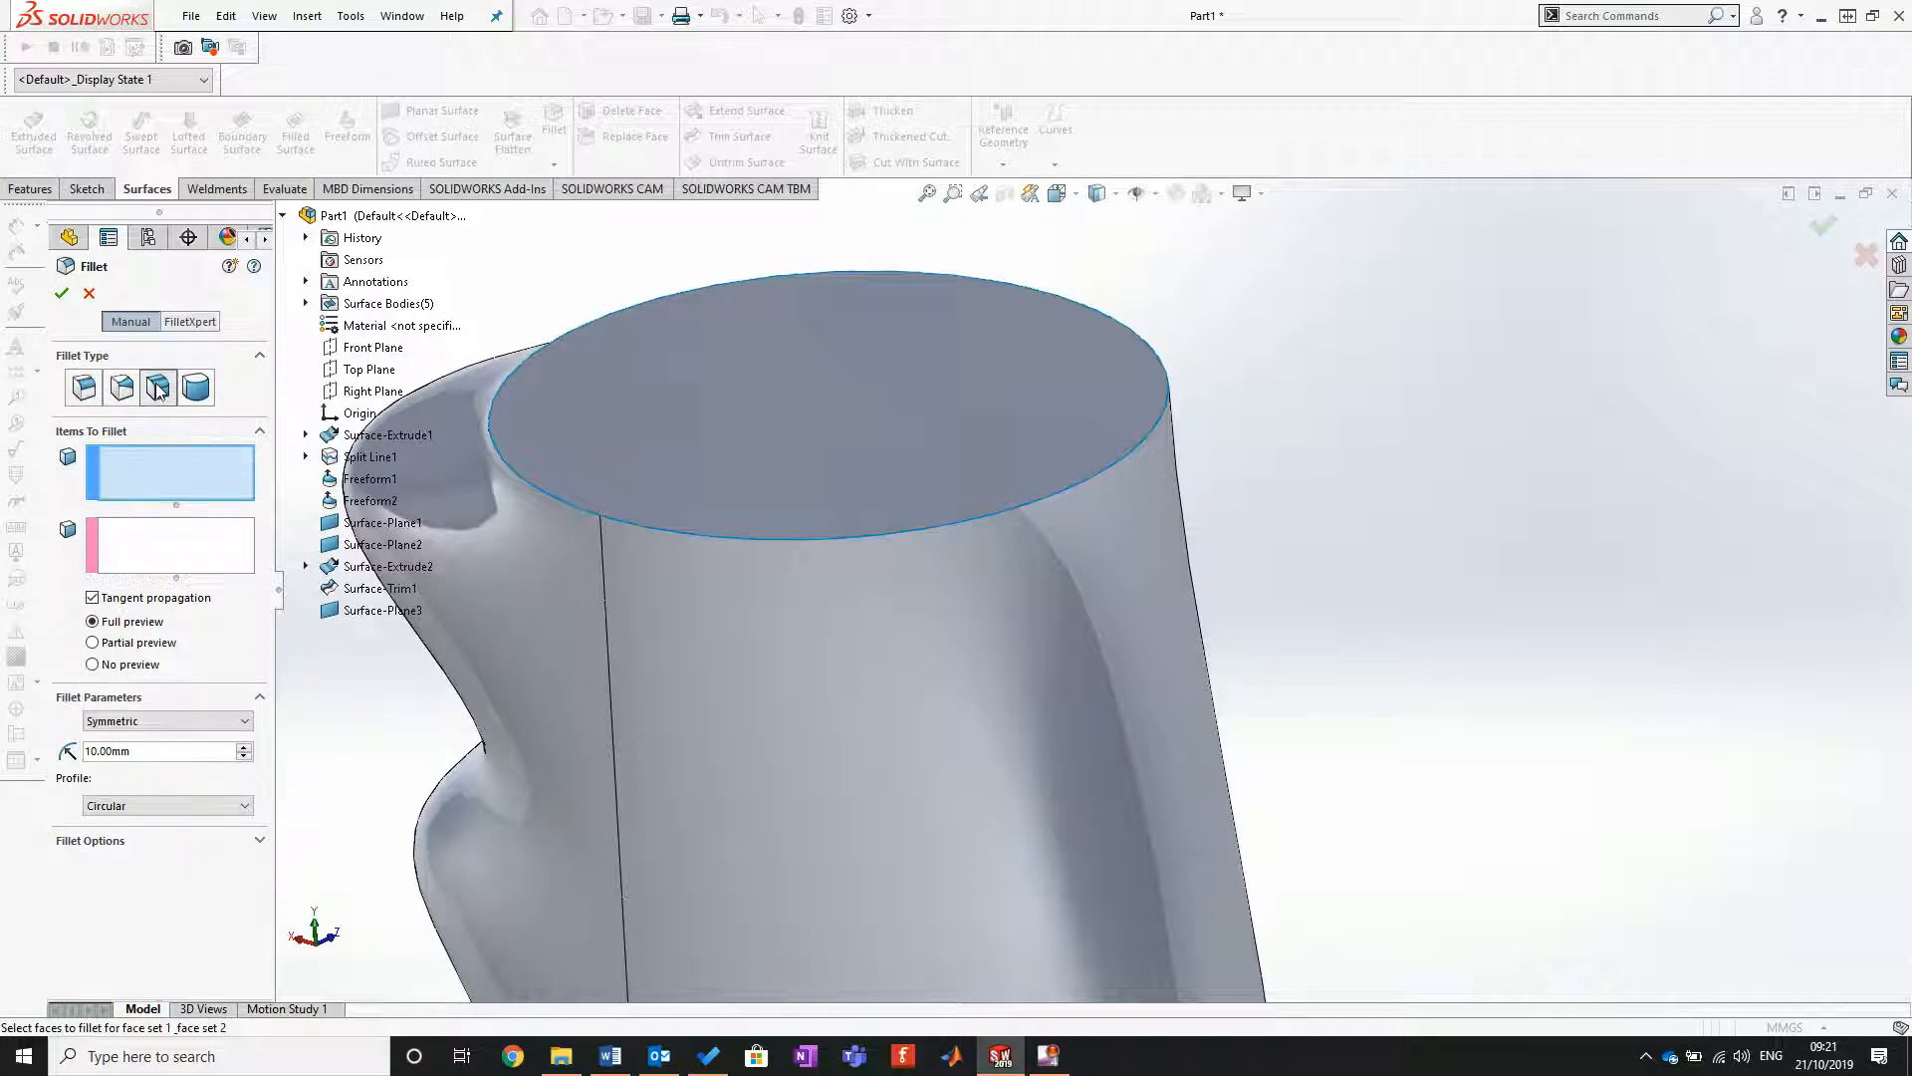
scroll(1139, 731, up, 5)
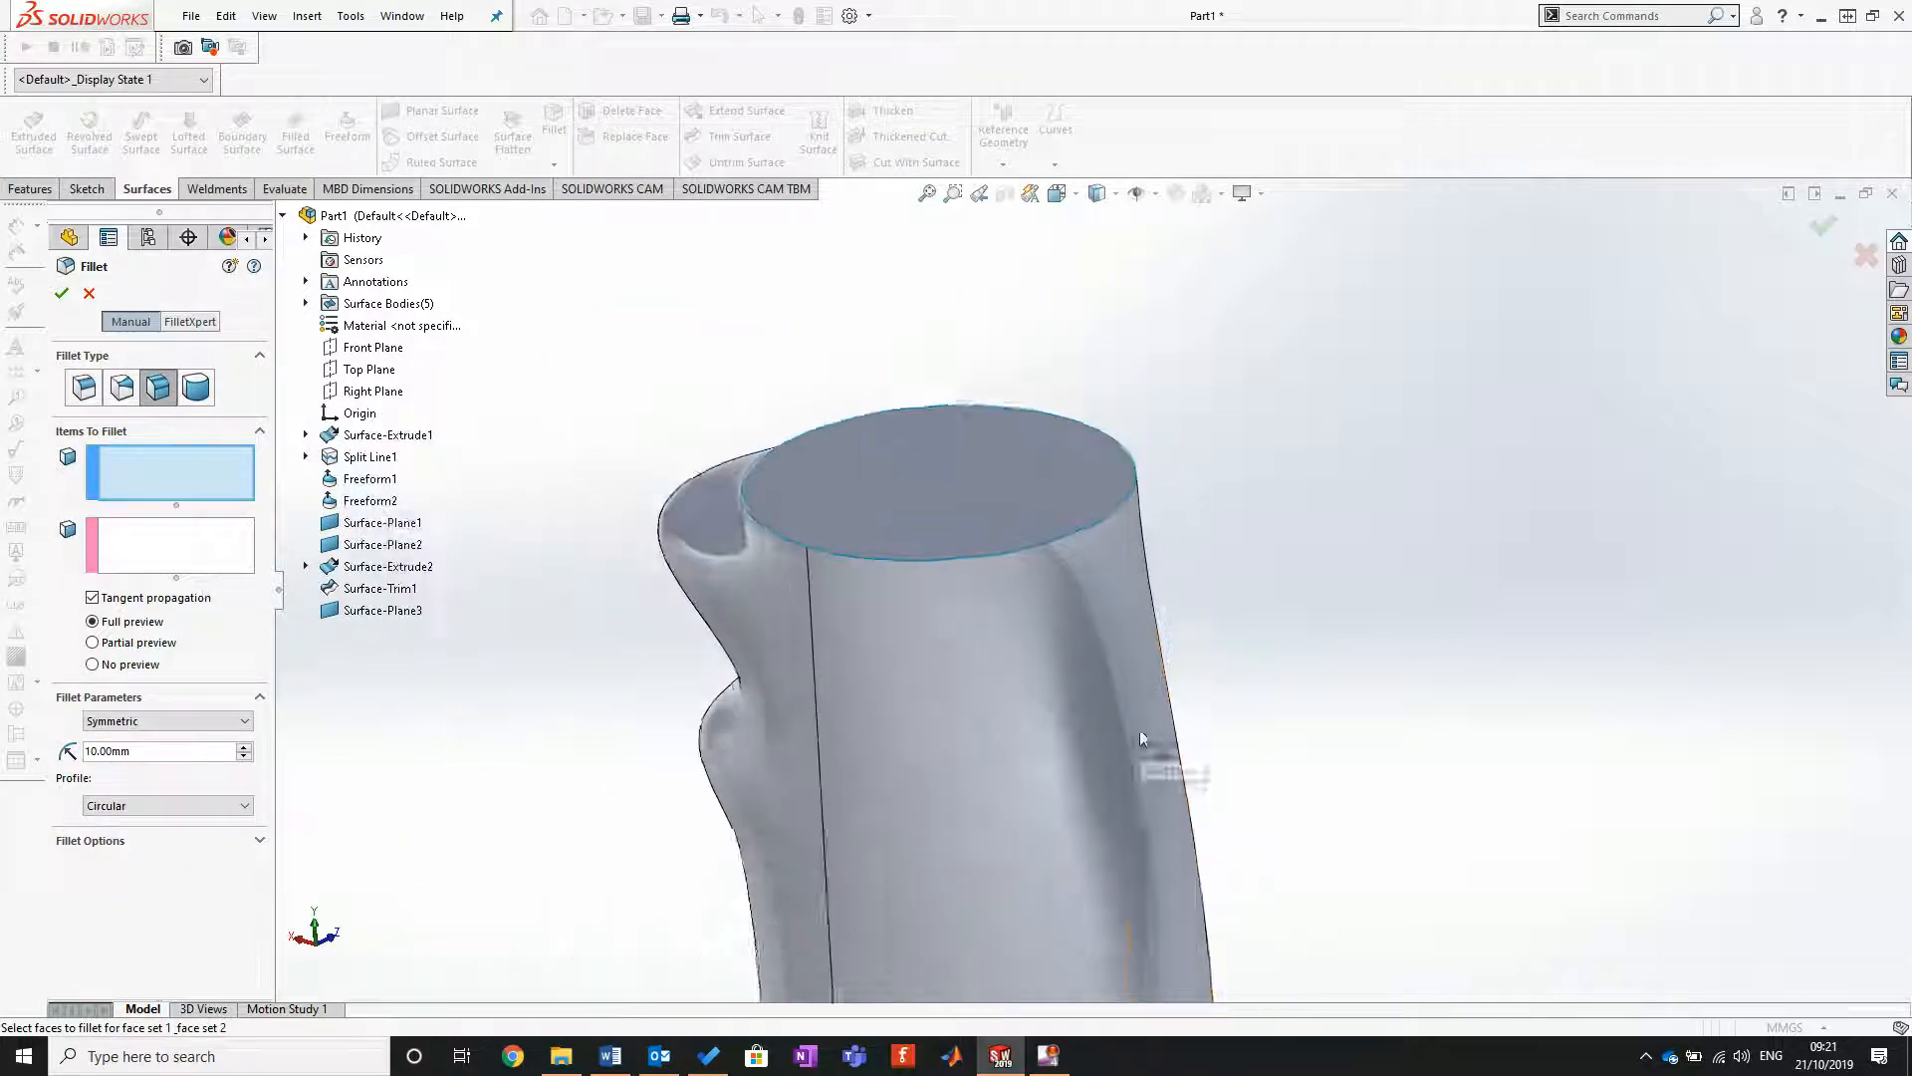
scroll(956, 428, down, 2)
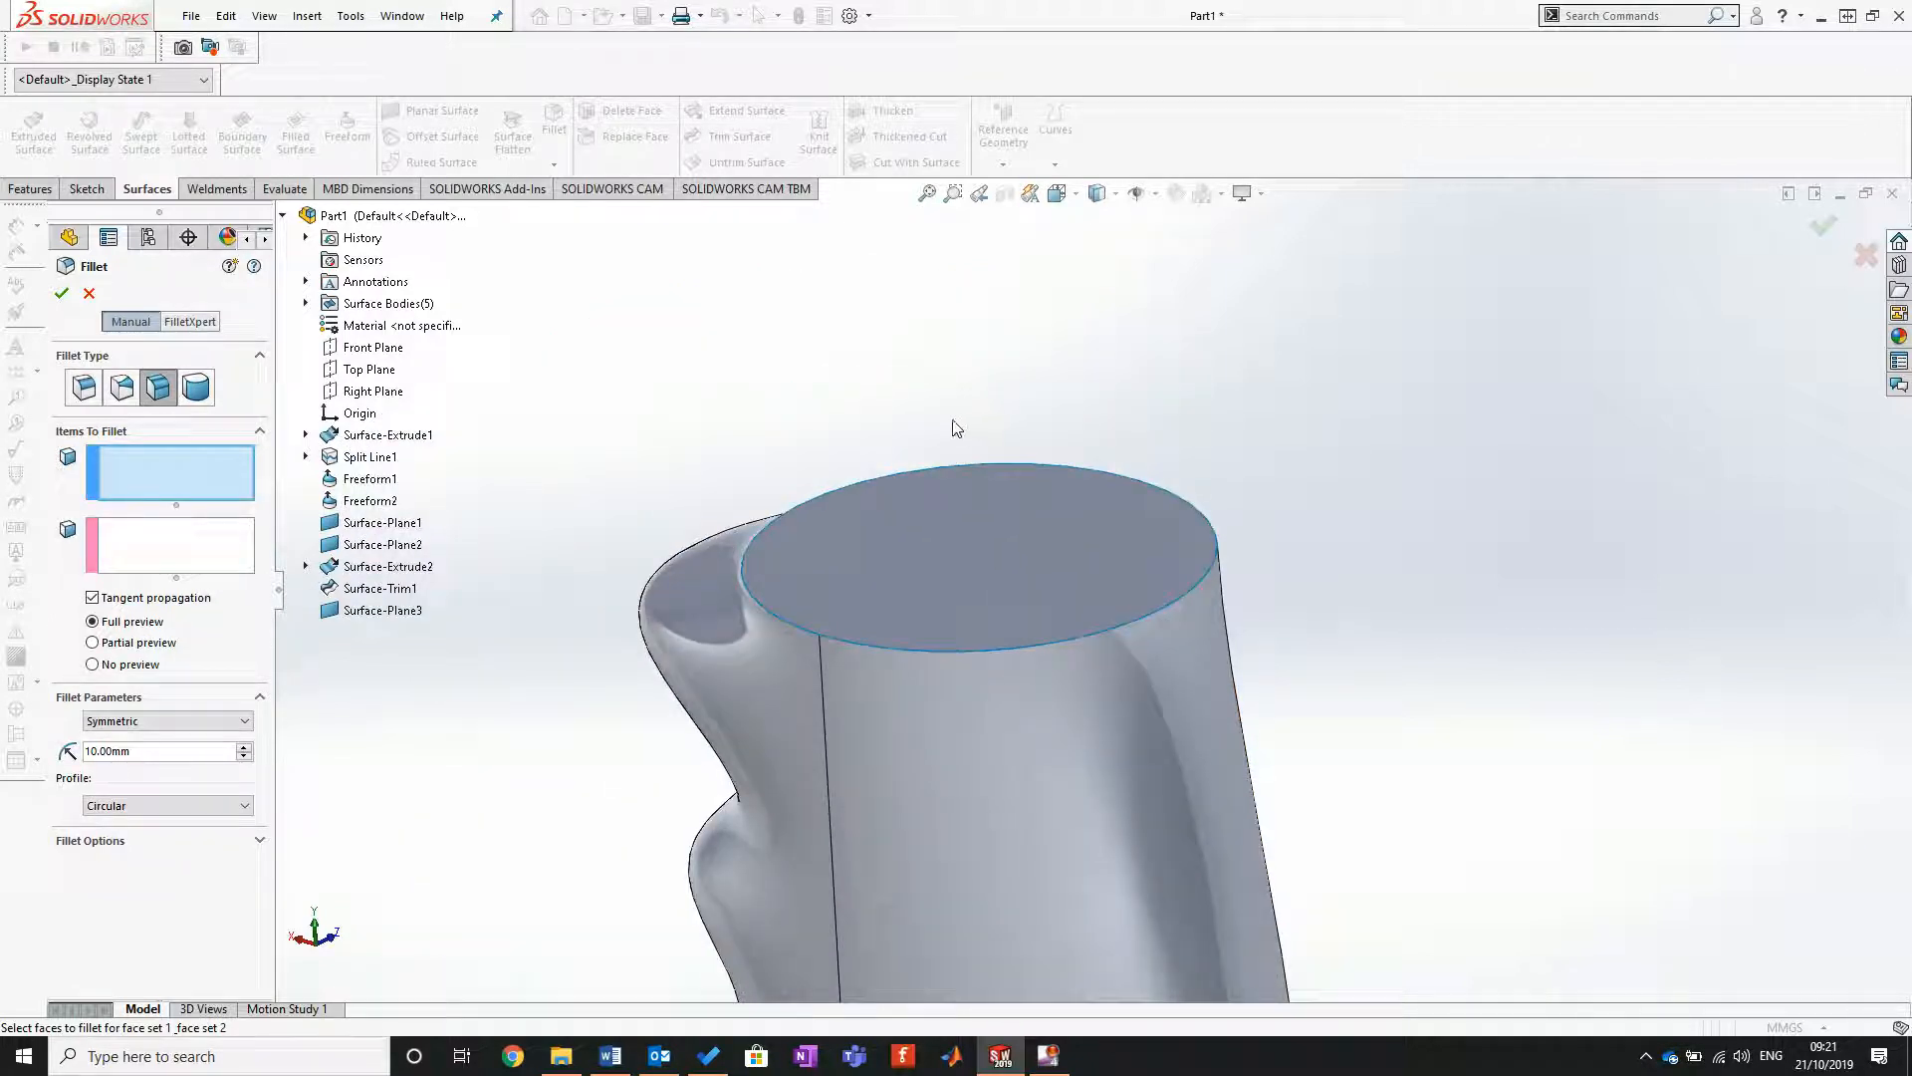
click(976, 560)
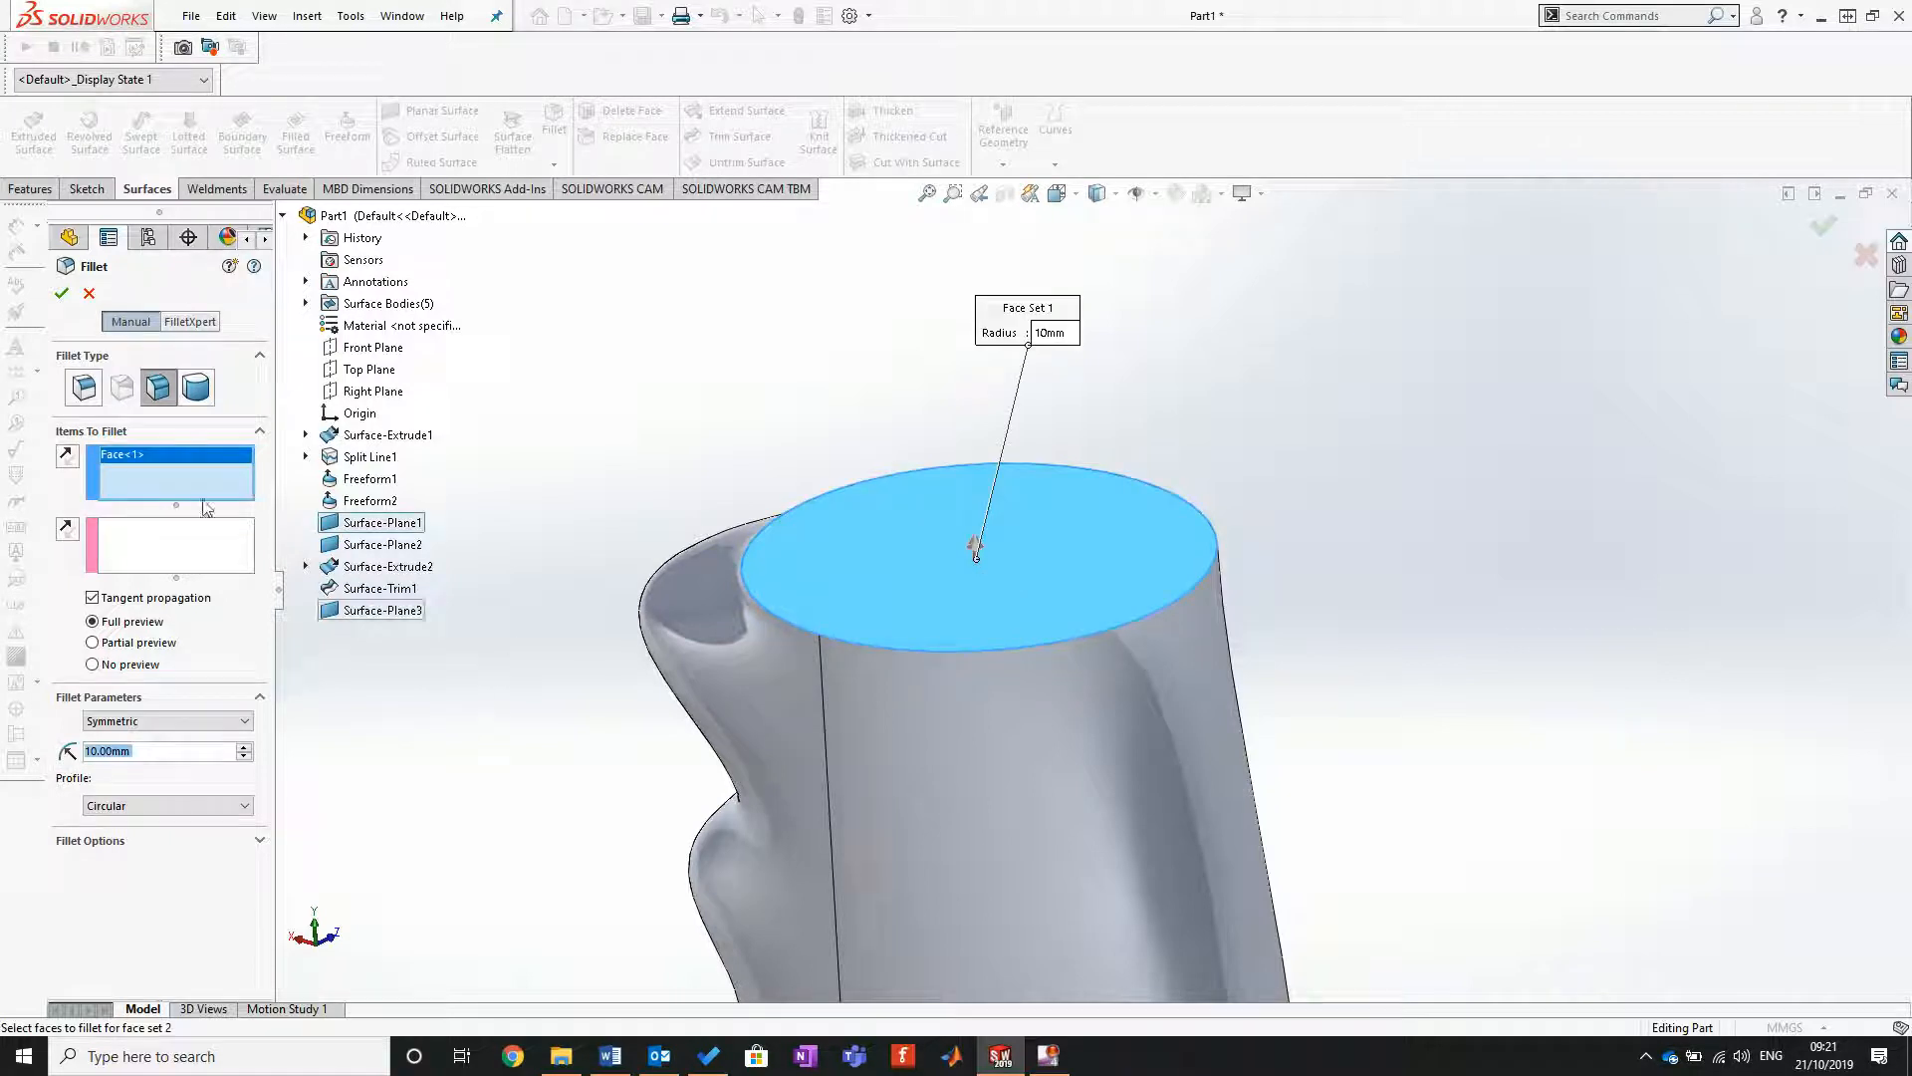
click(151, 554)
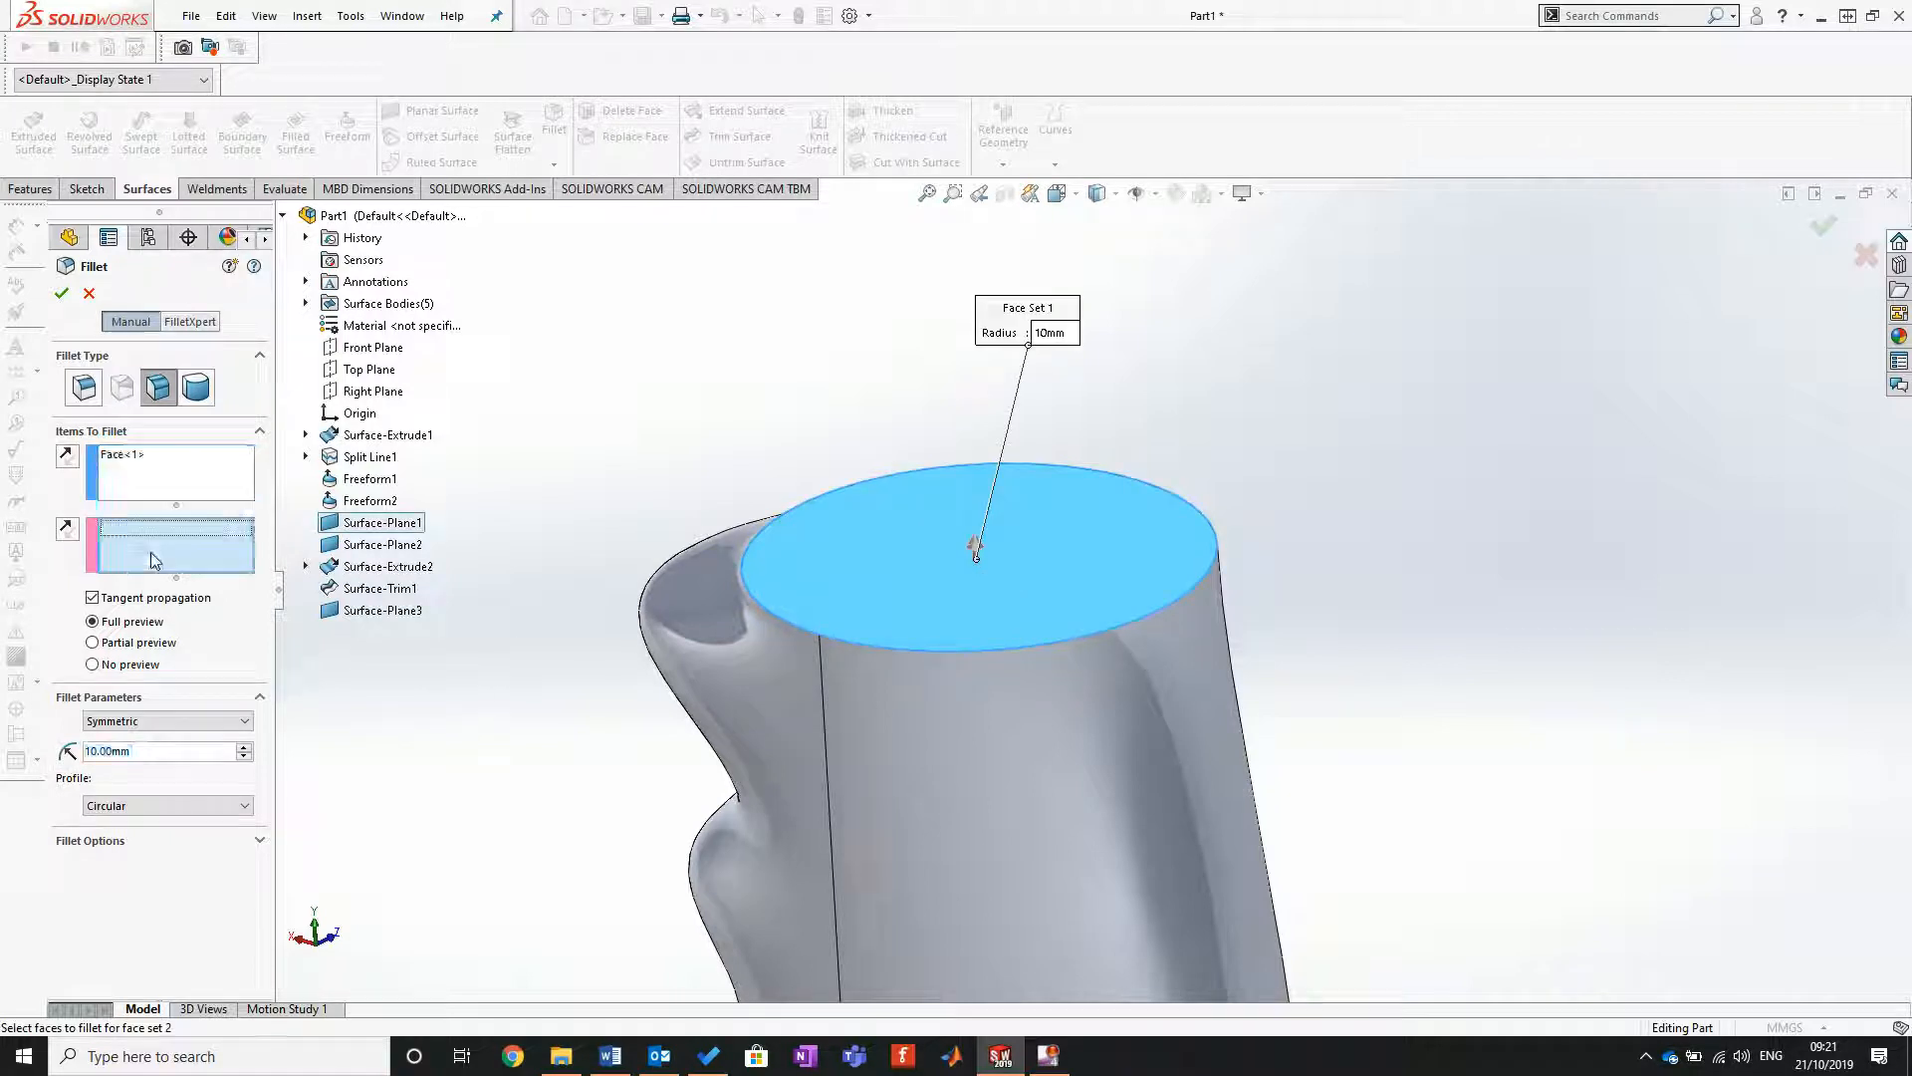
click(763, 705)
click(1073, 825)
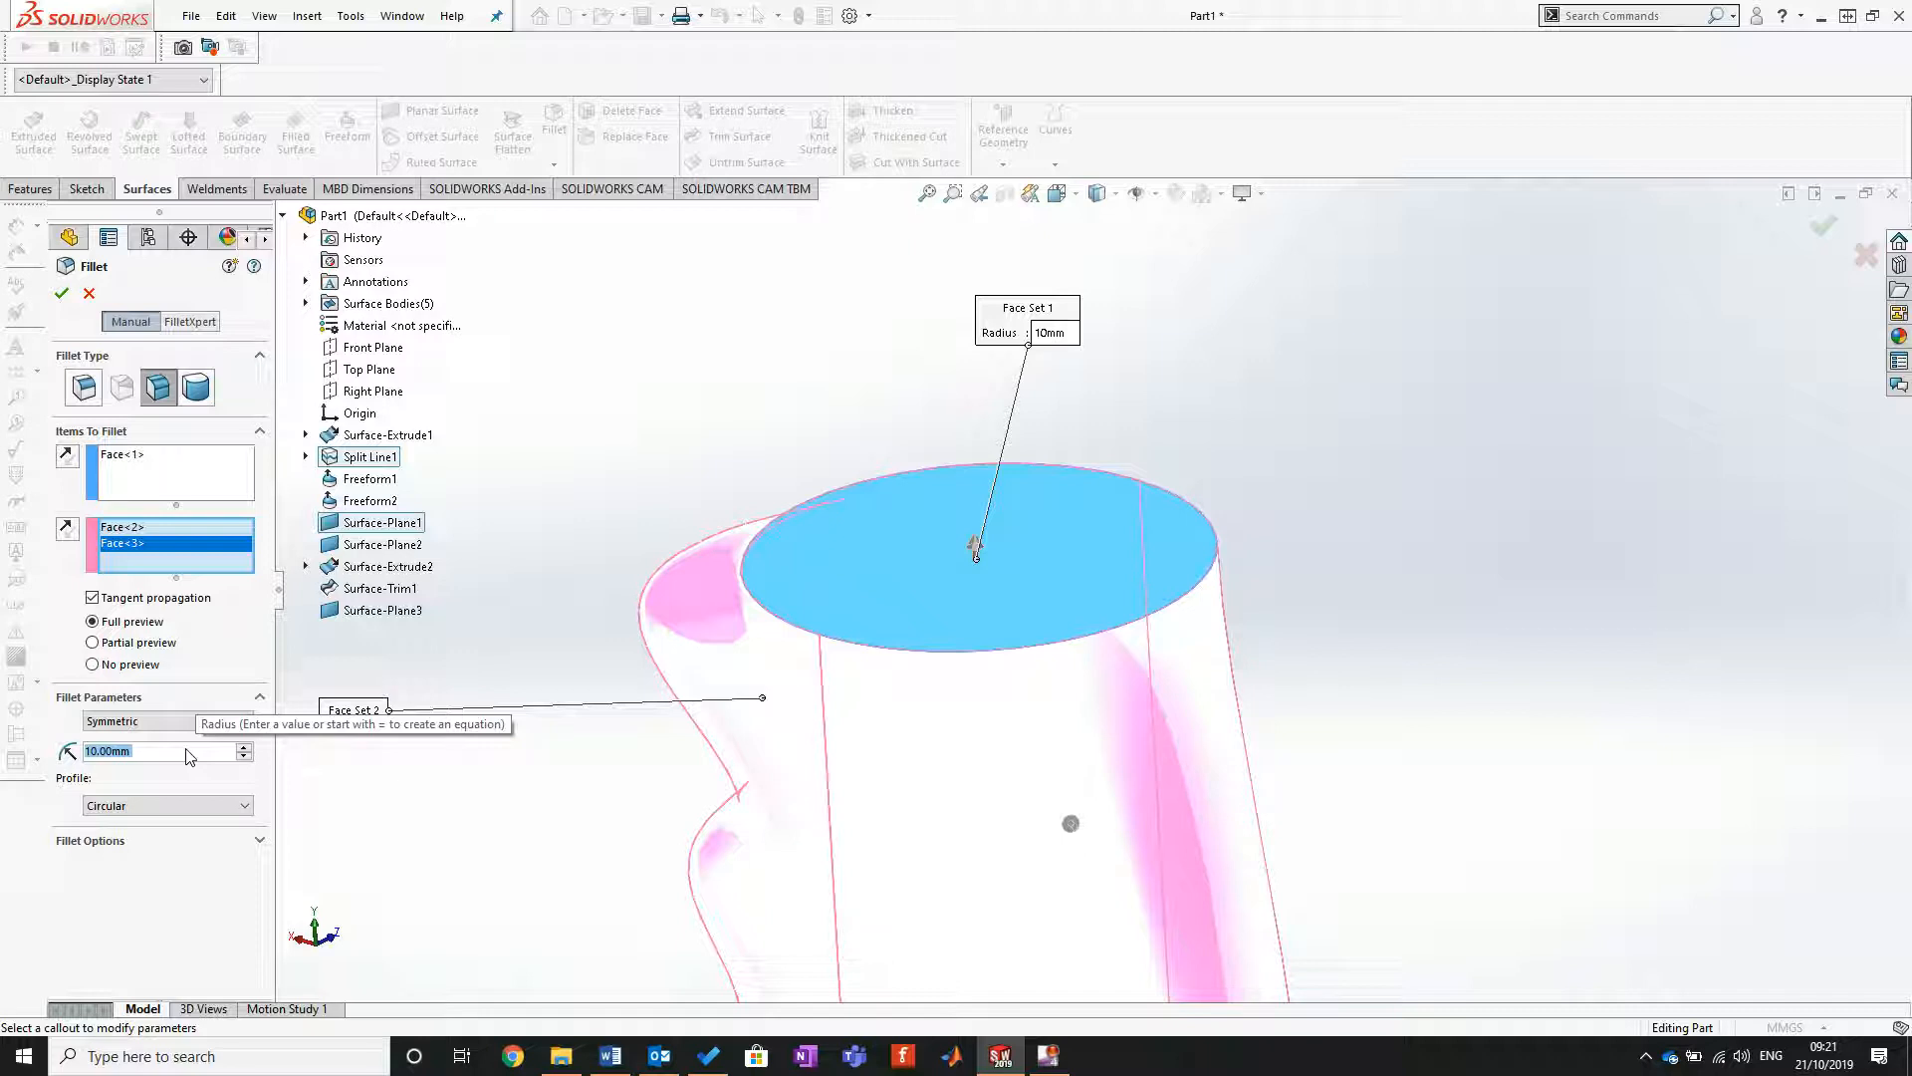
Step: Set the fillet radius to 1 mm, reverse the cap's face normal so it points inward, and apply the upper-end fillet
text(1)
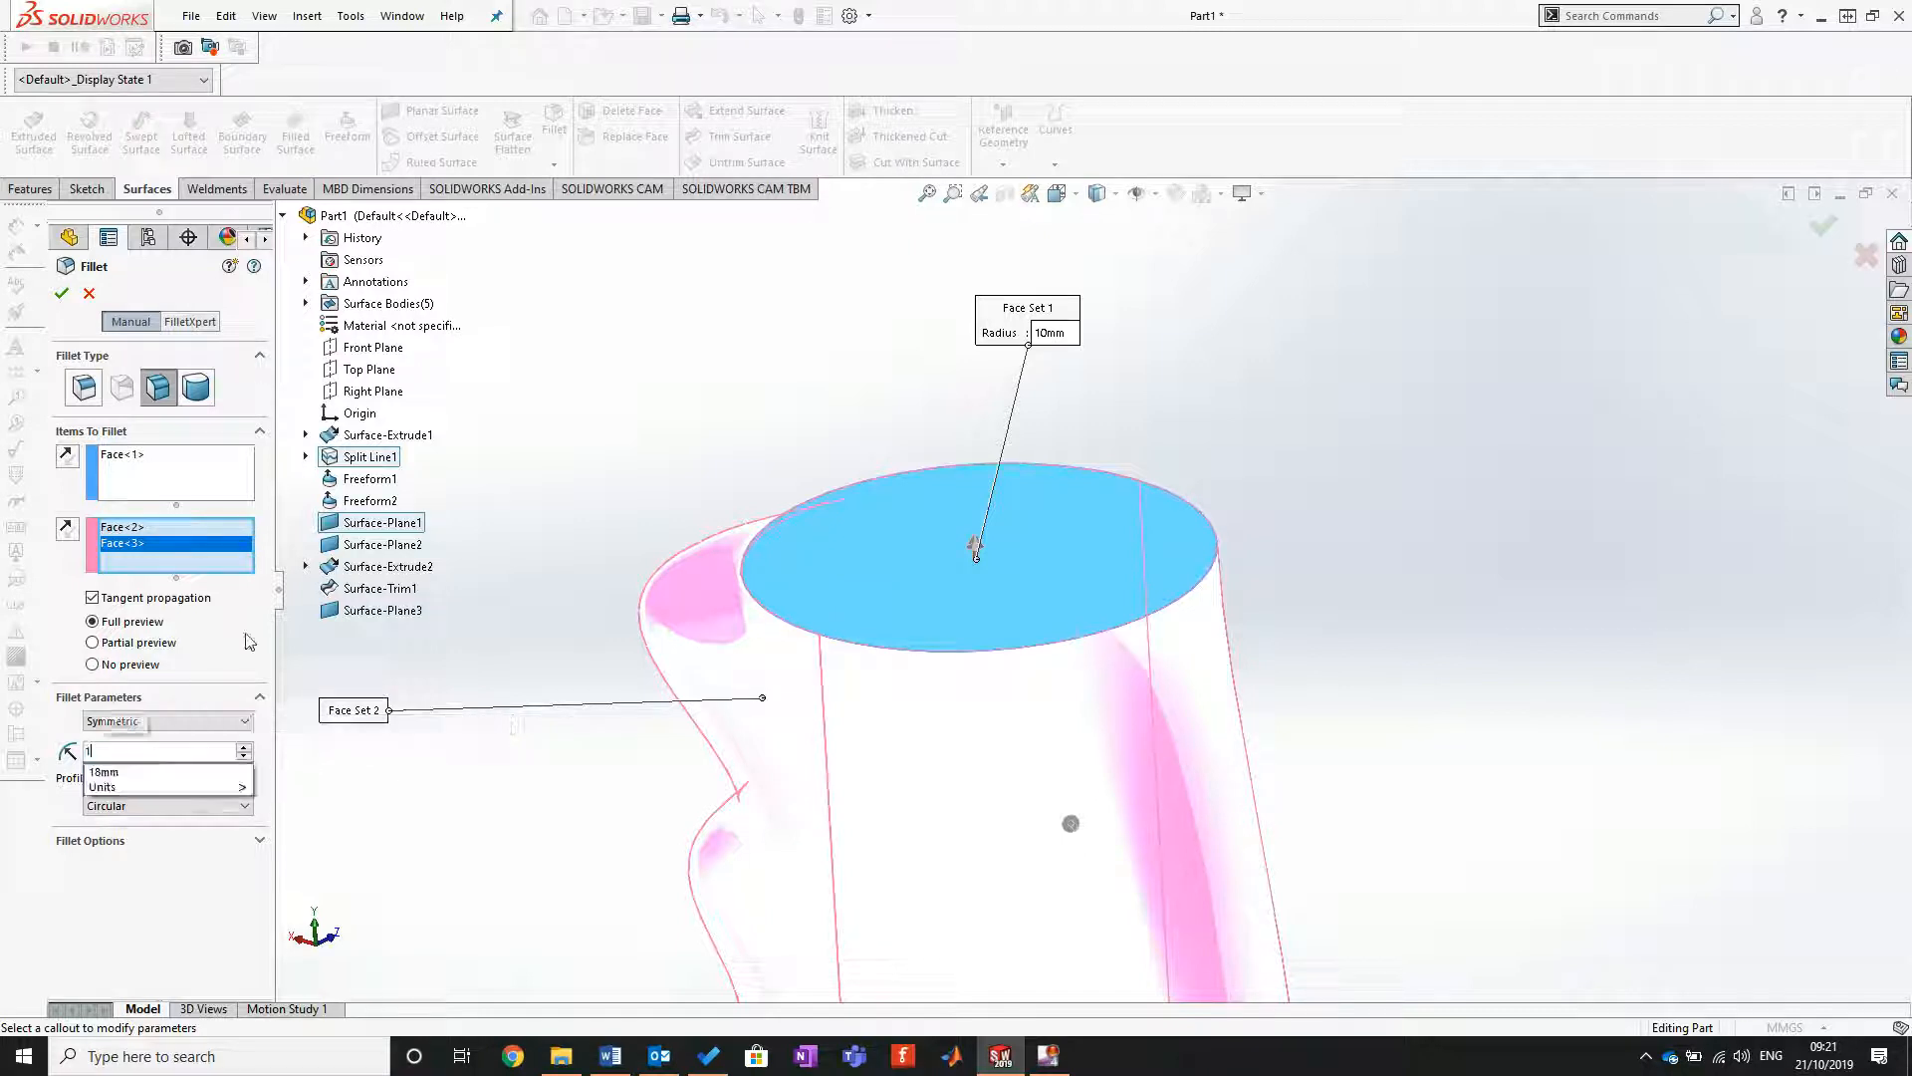
key(Return)
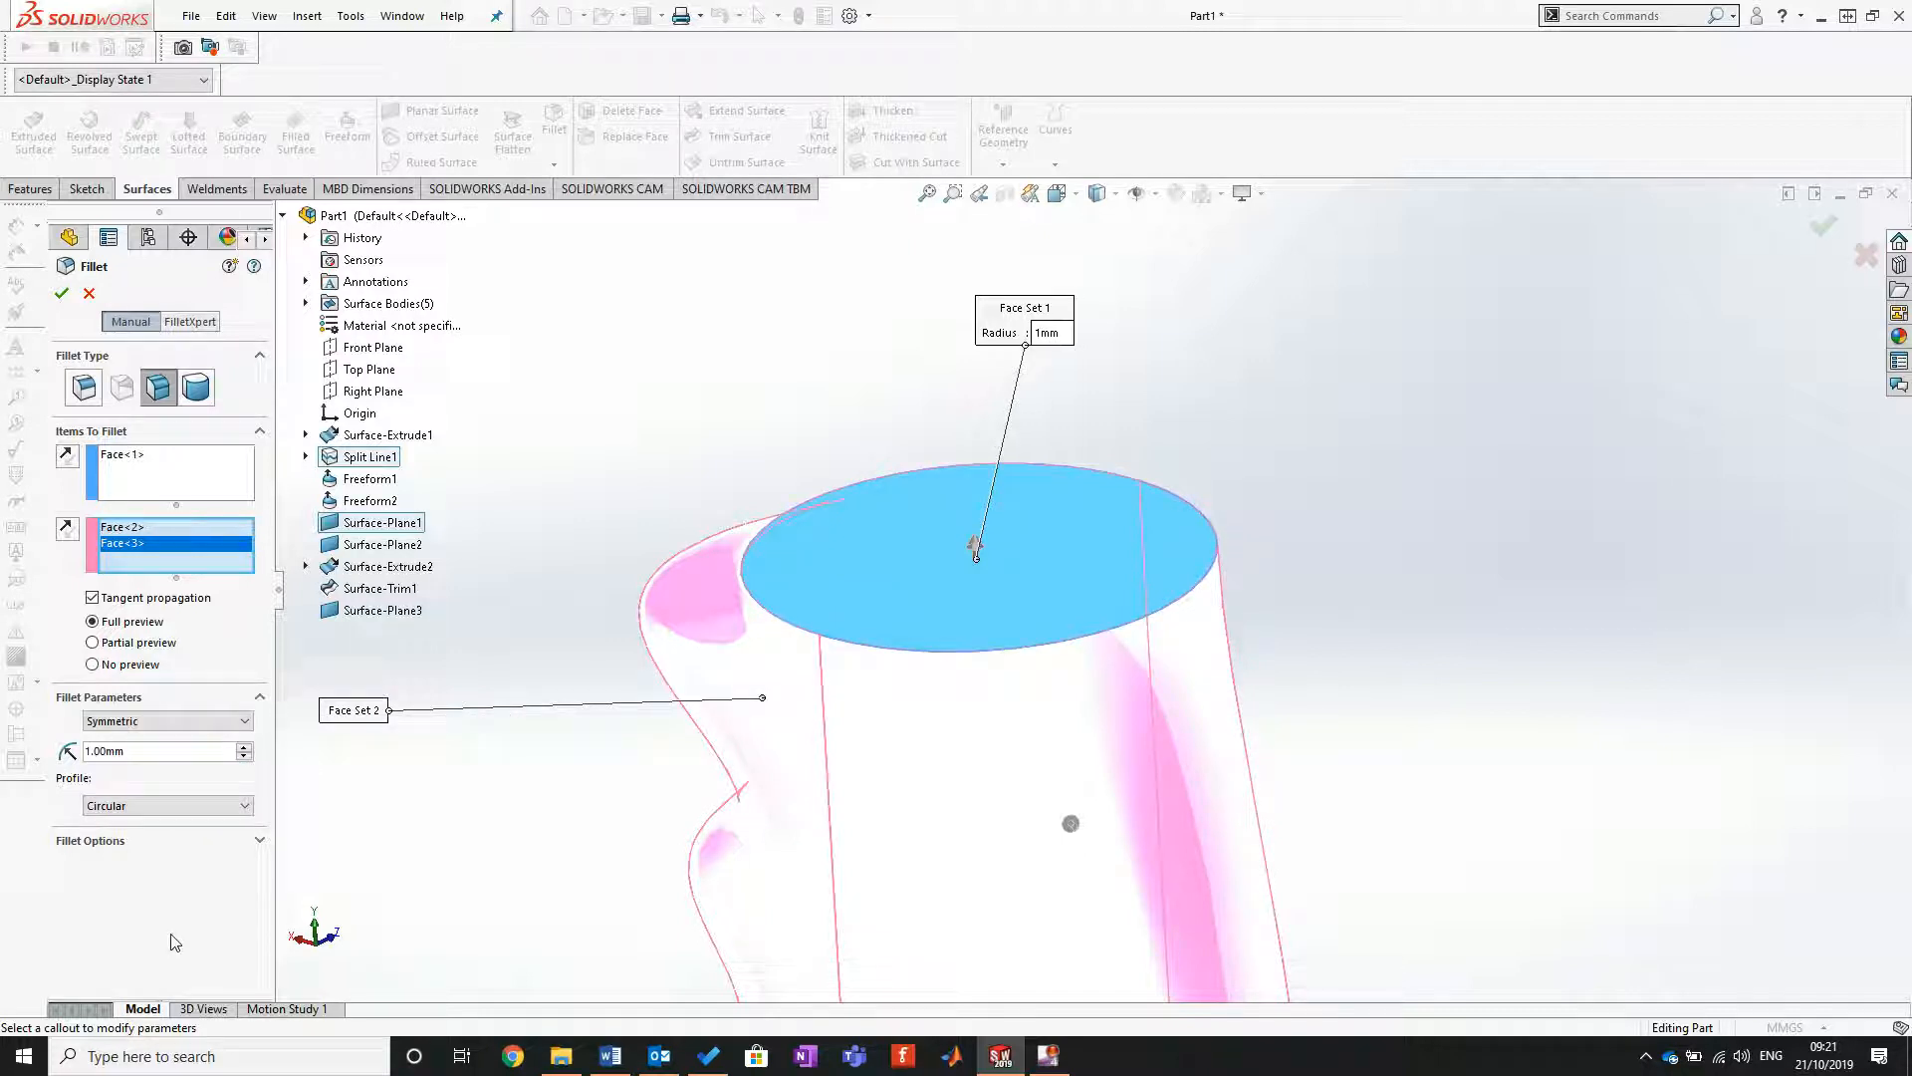
middle_drag(690, 886, 813, 850)
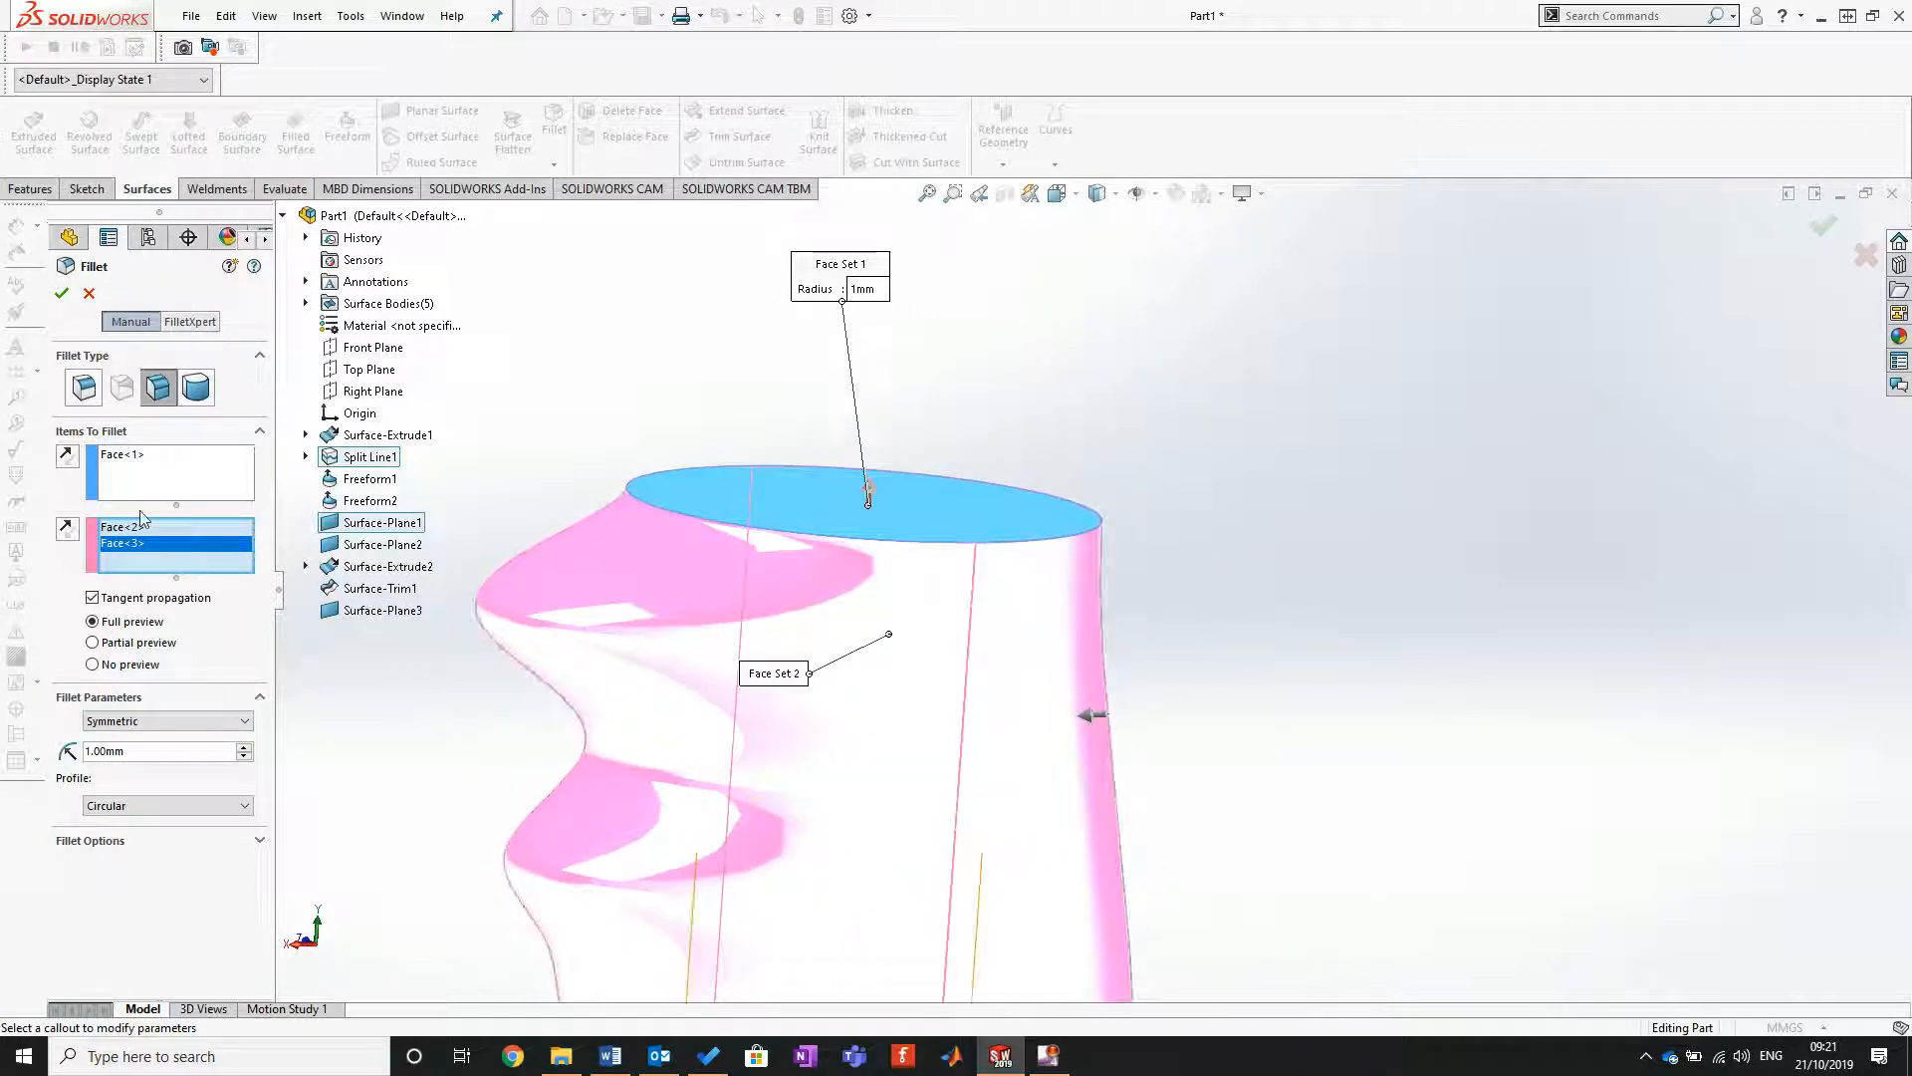
click(66, 532)
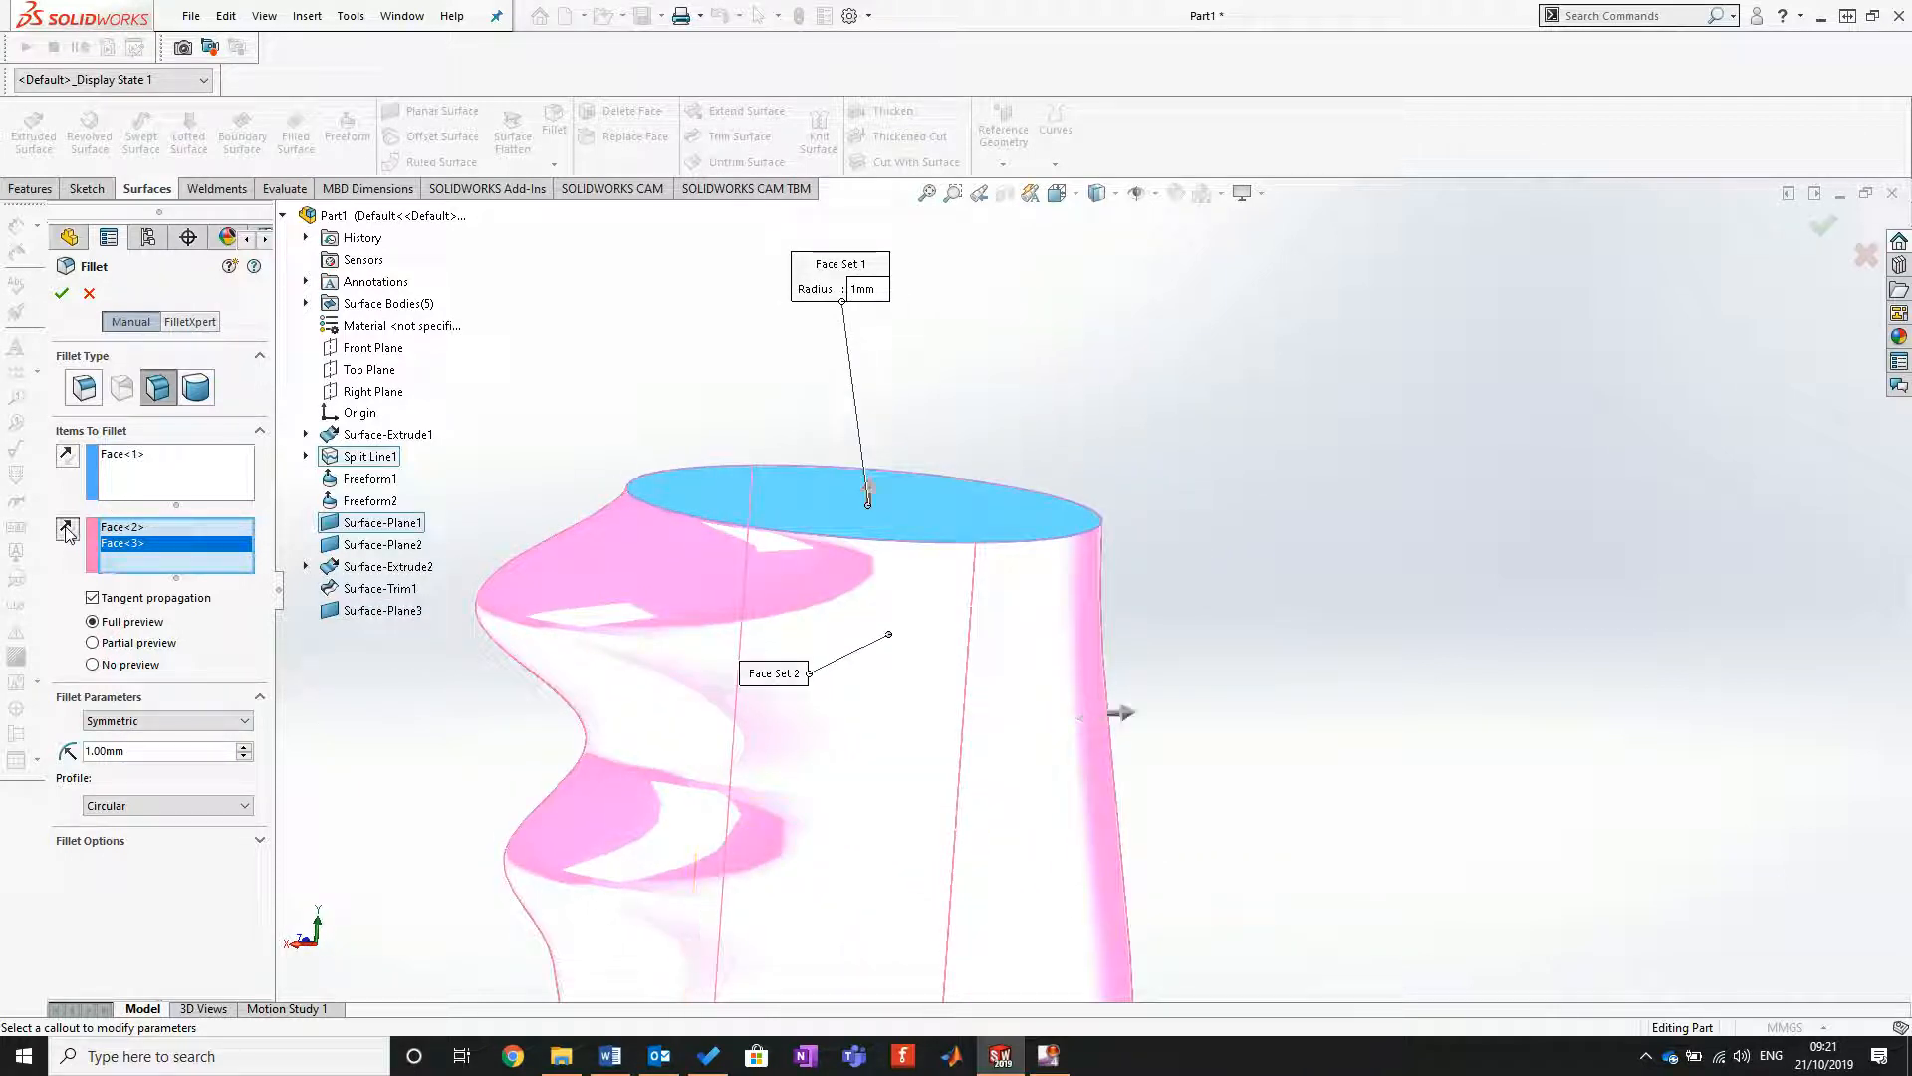
click(69, 462)
click(66, 531)
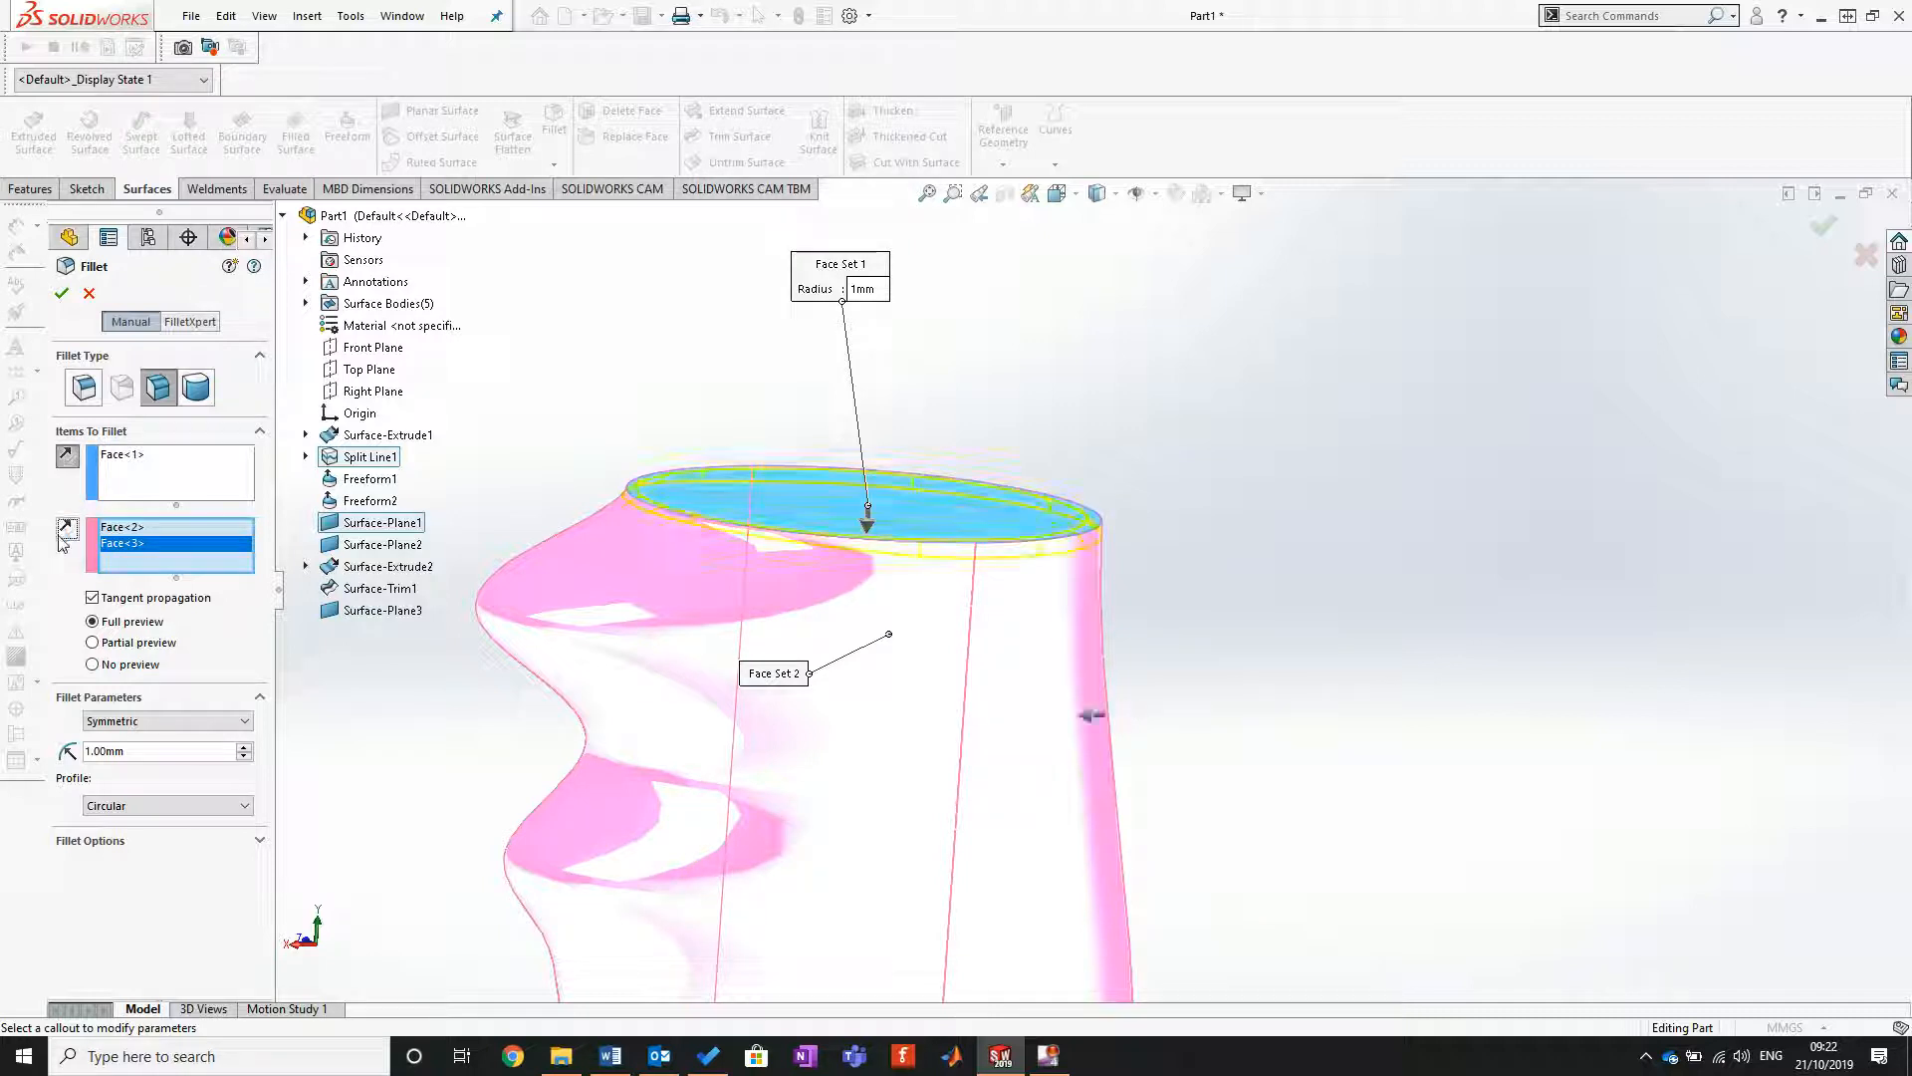
scroll(1132, 520, down, 2)
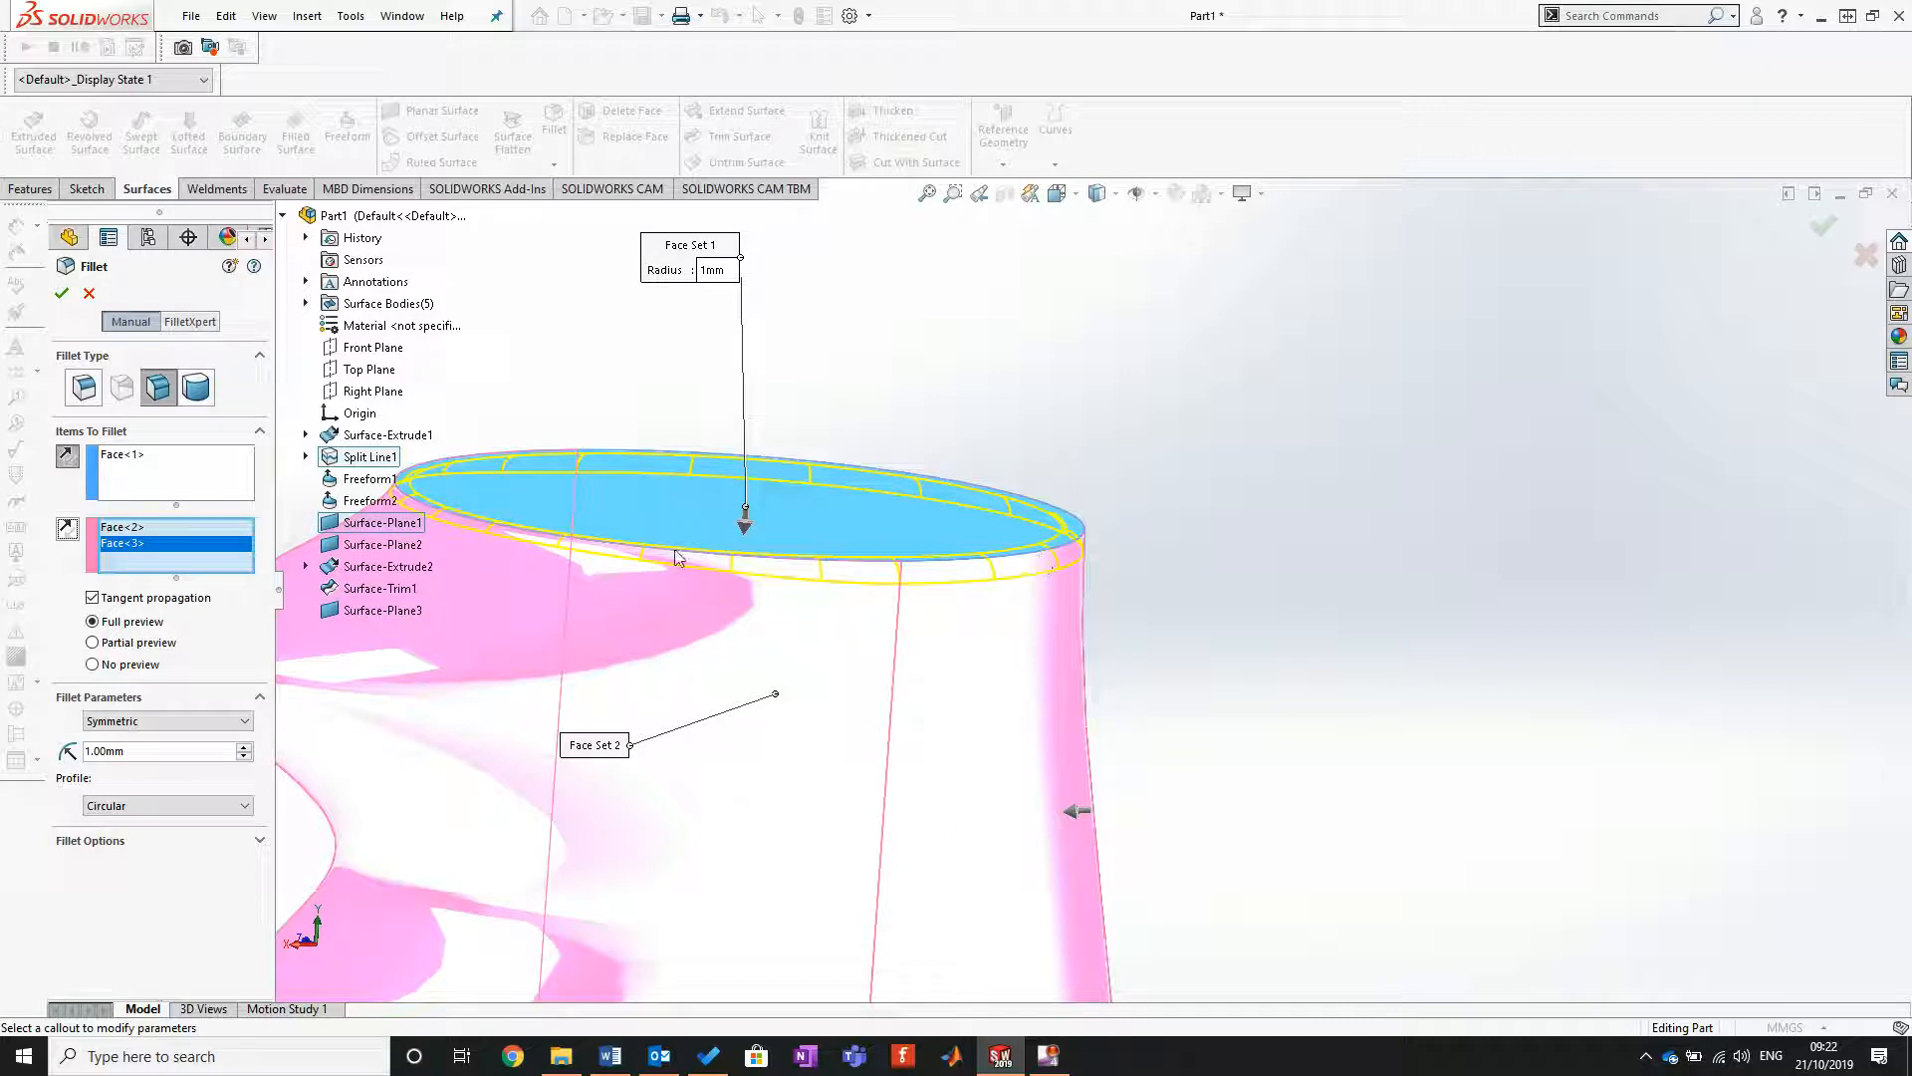
middle_drag(1173, 681, 1095, 647)
click(62, 293)
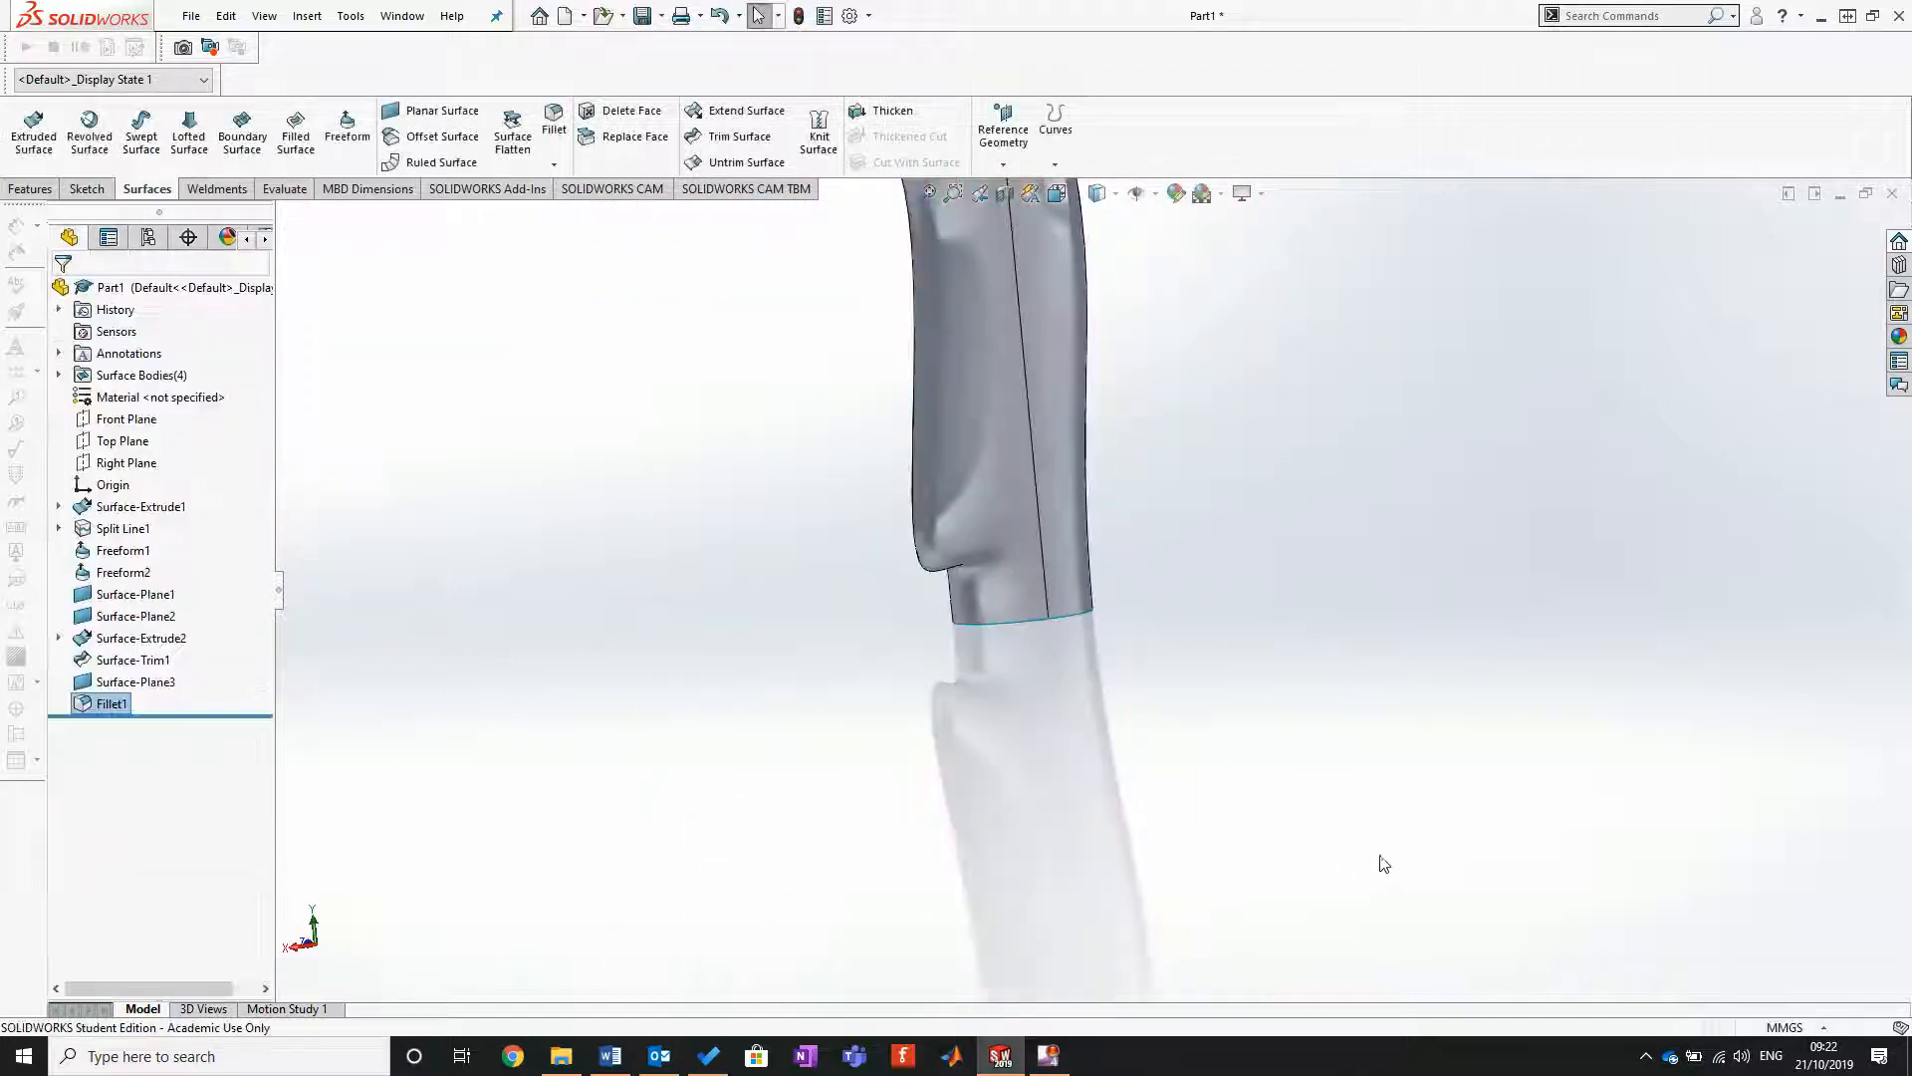
Step: Set up another face fillet at the bored lower end between the ring-shaped cap and both outer side faces
scroll(1157, 715, up, 4)
scroll(1115, 278, down, 3)
mouse_move(1037, 397)
middle_down()
mouse_move(1106, 468)
mouse_move(1065, 405)
middle_up()
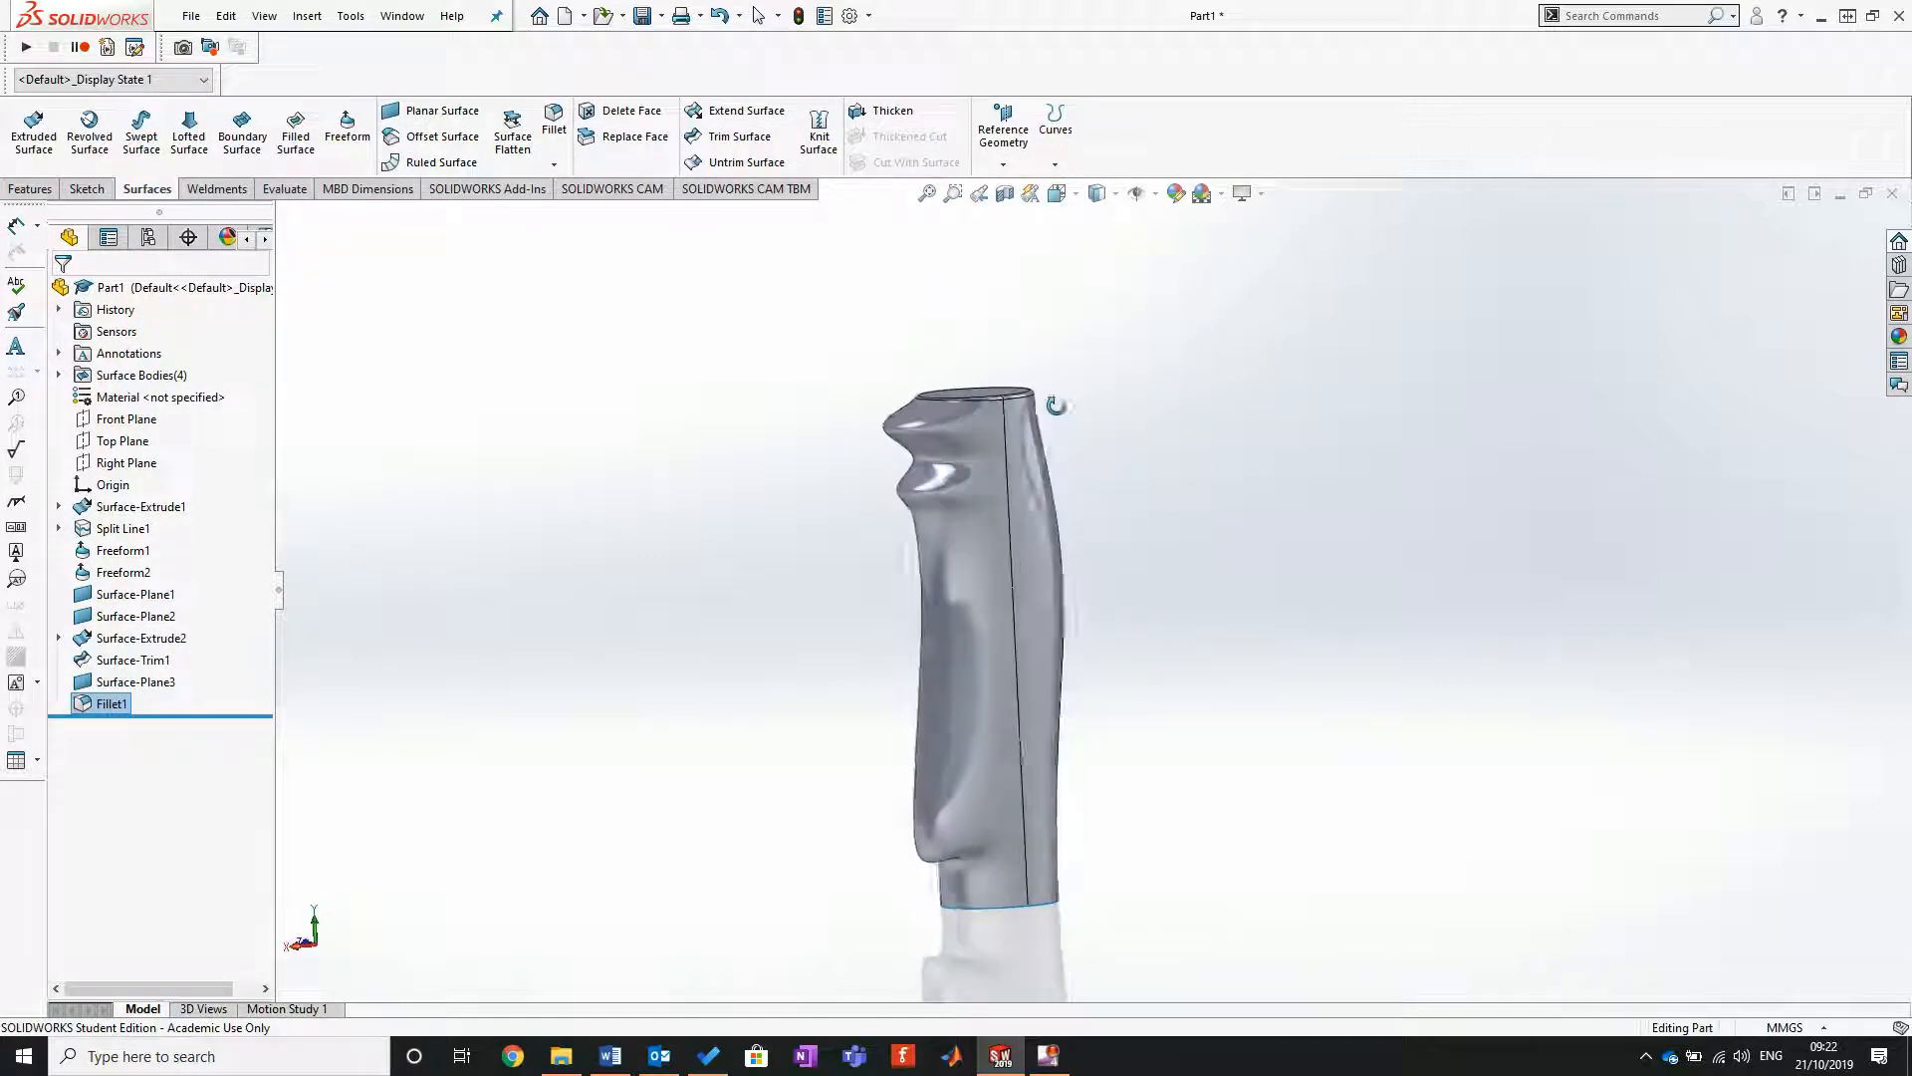
middle_drag(1097, 853, 1054, 499)
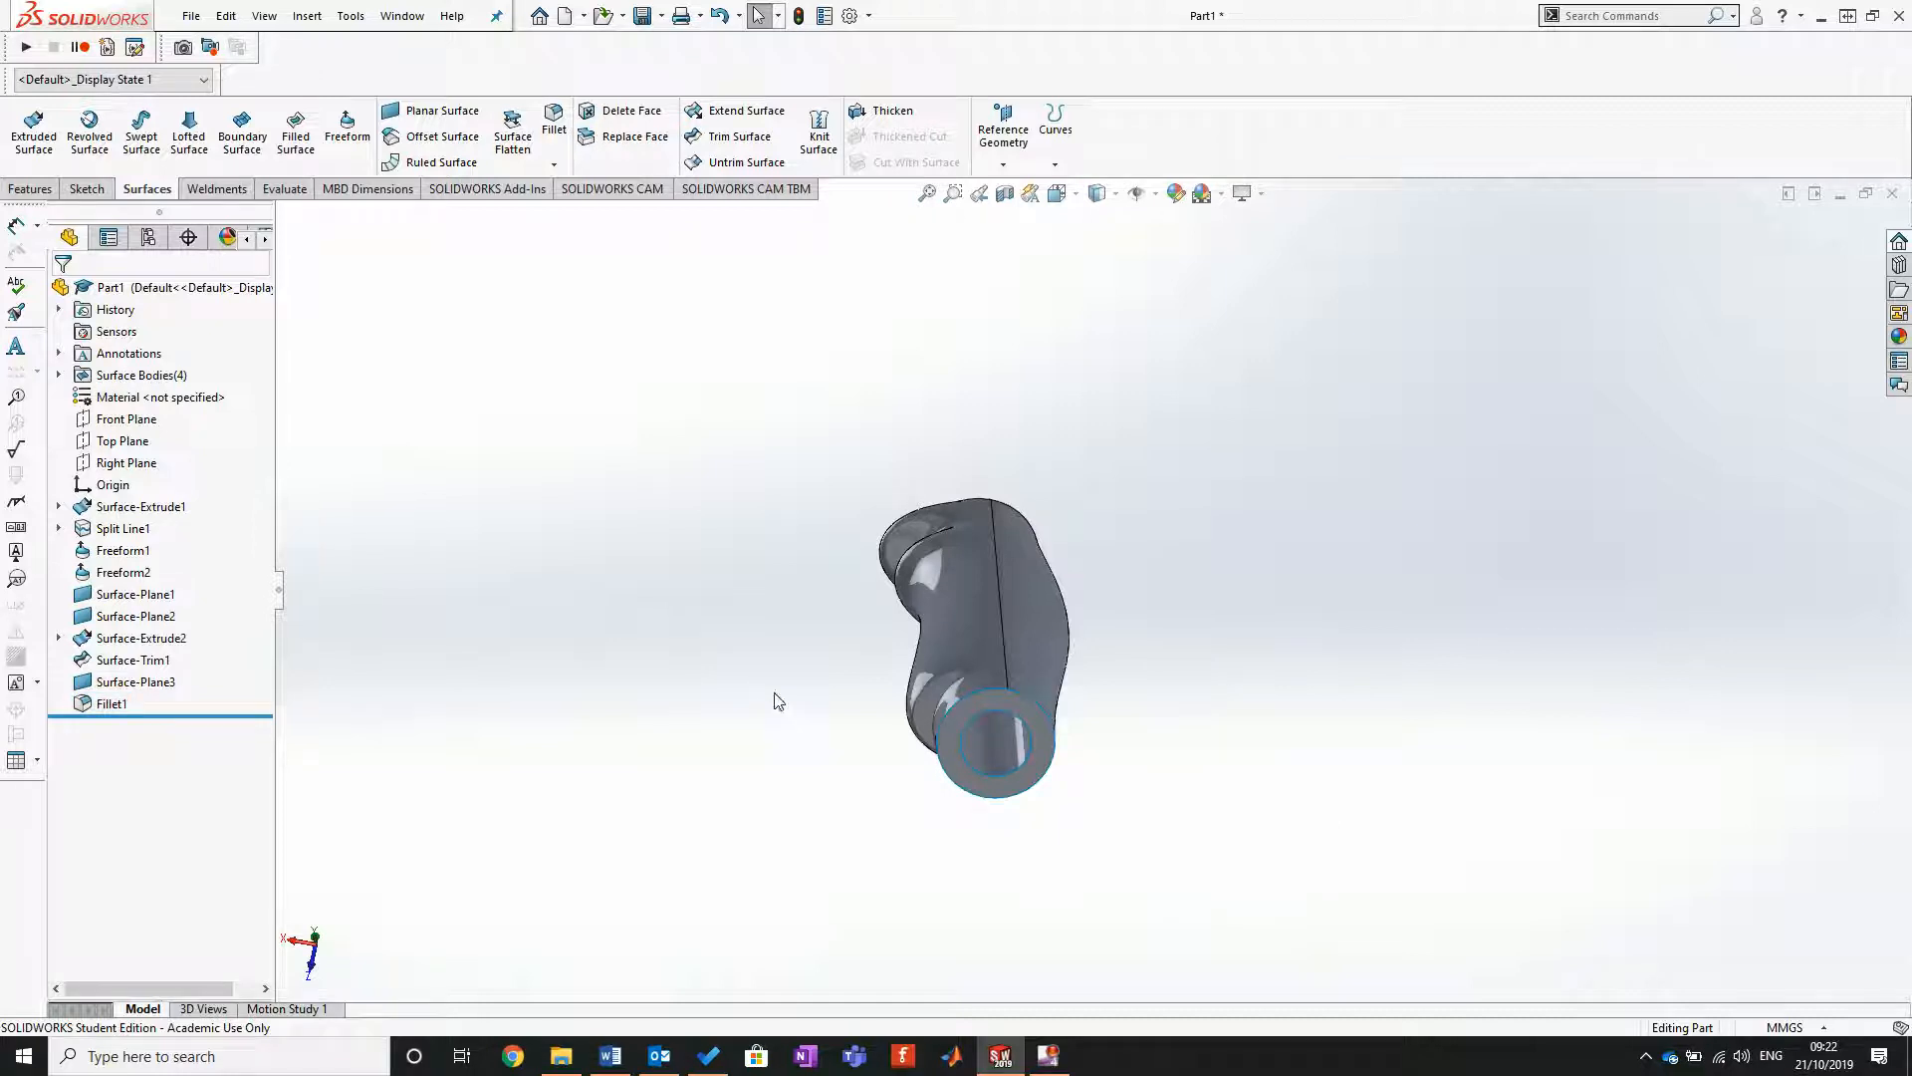
scroll(1146, 712, down, 5)
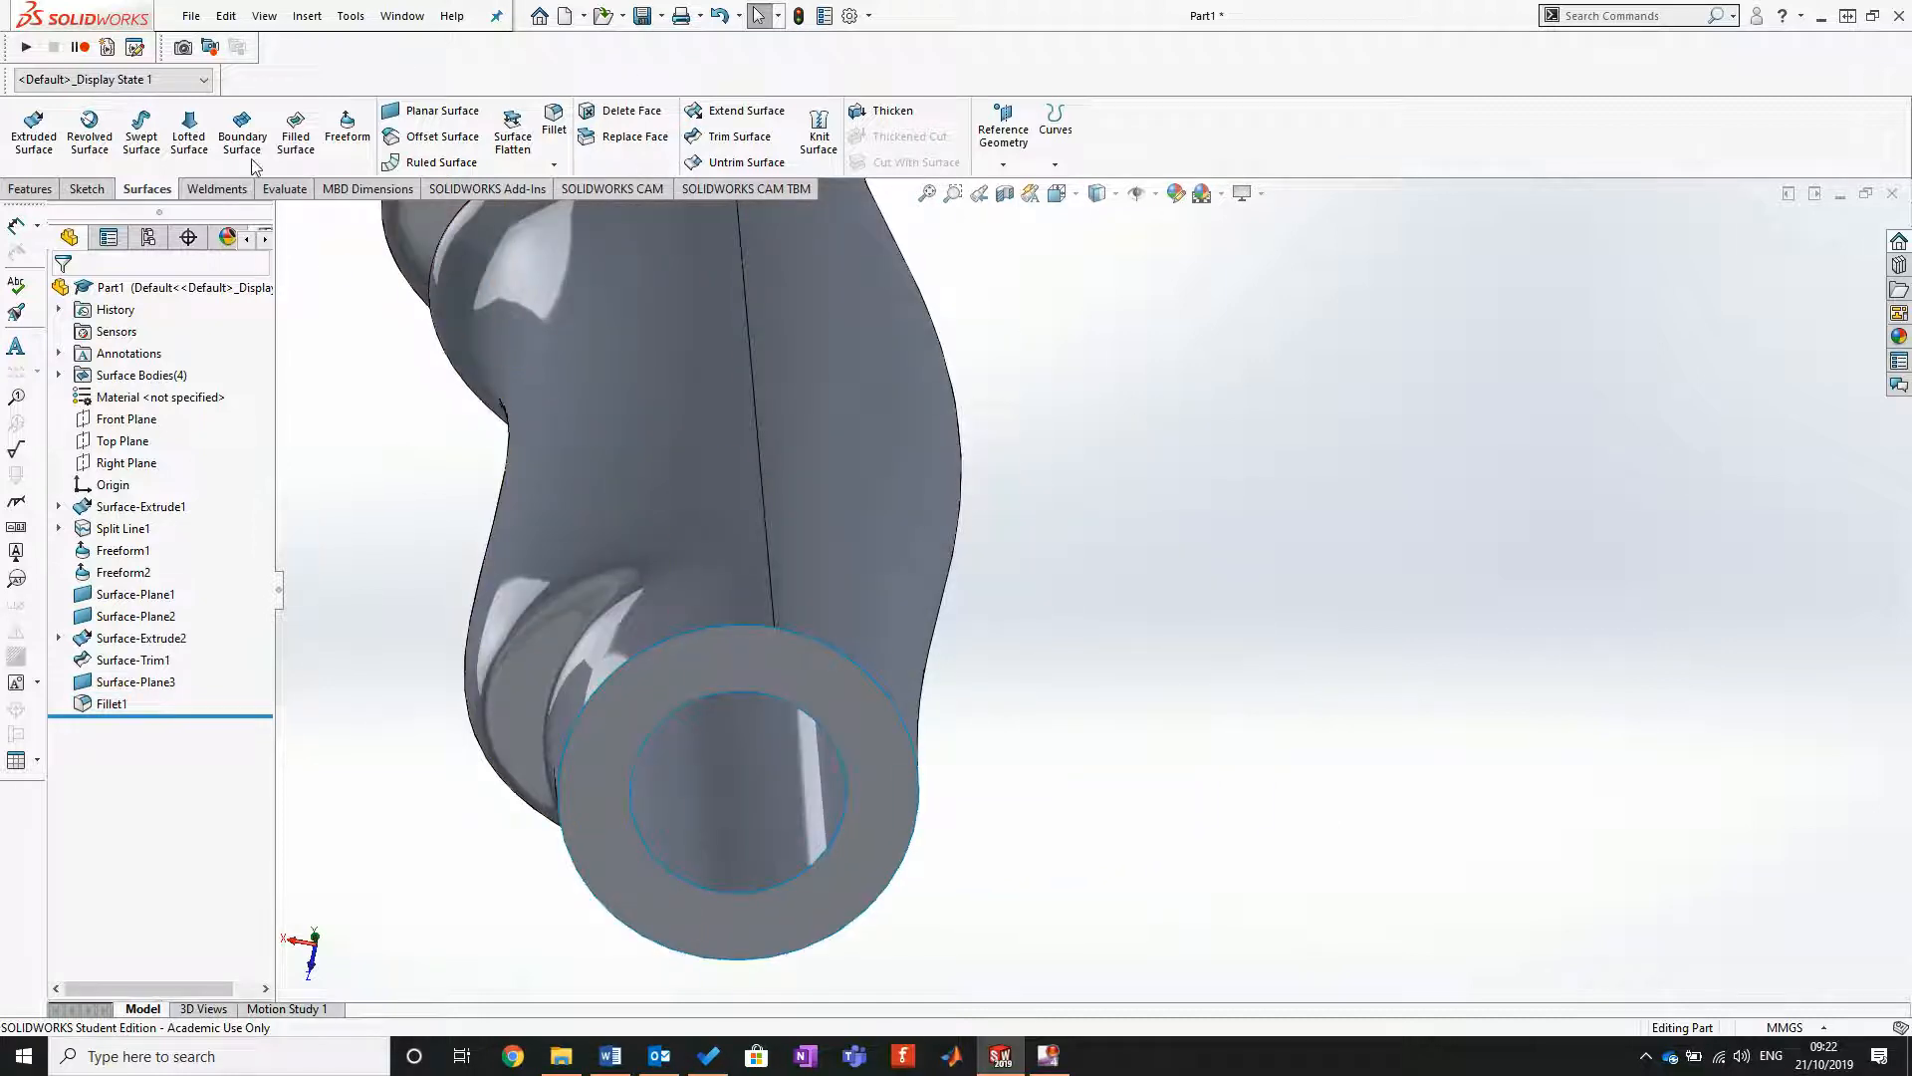
click(555, 120)
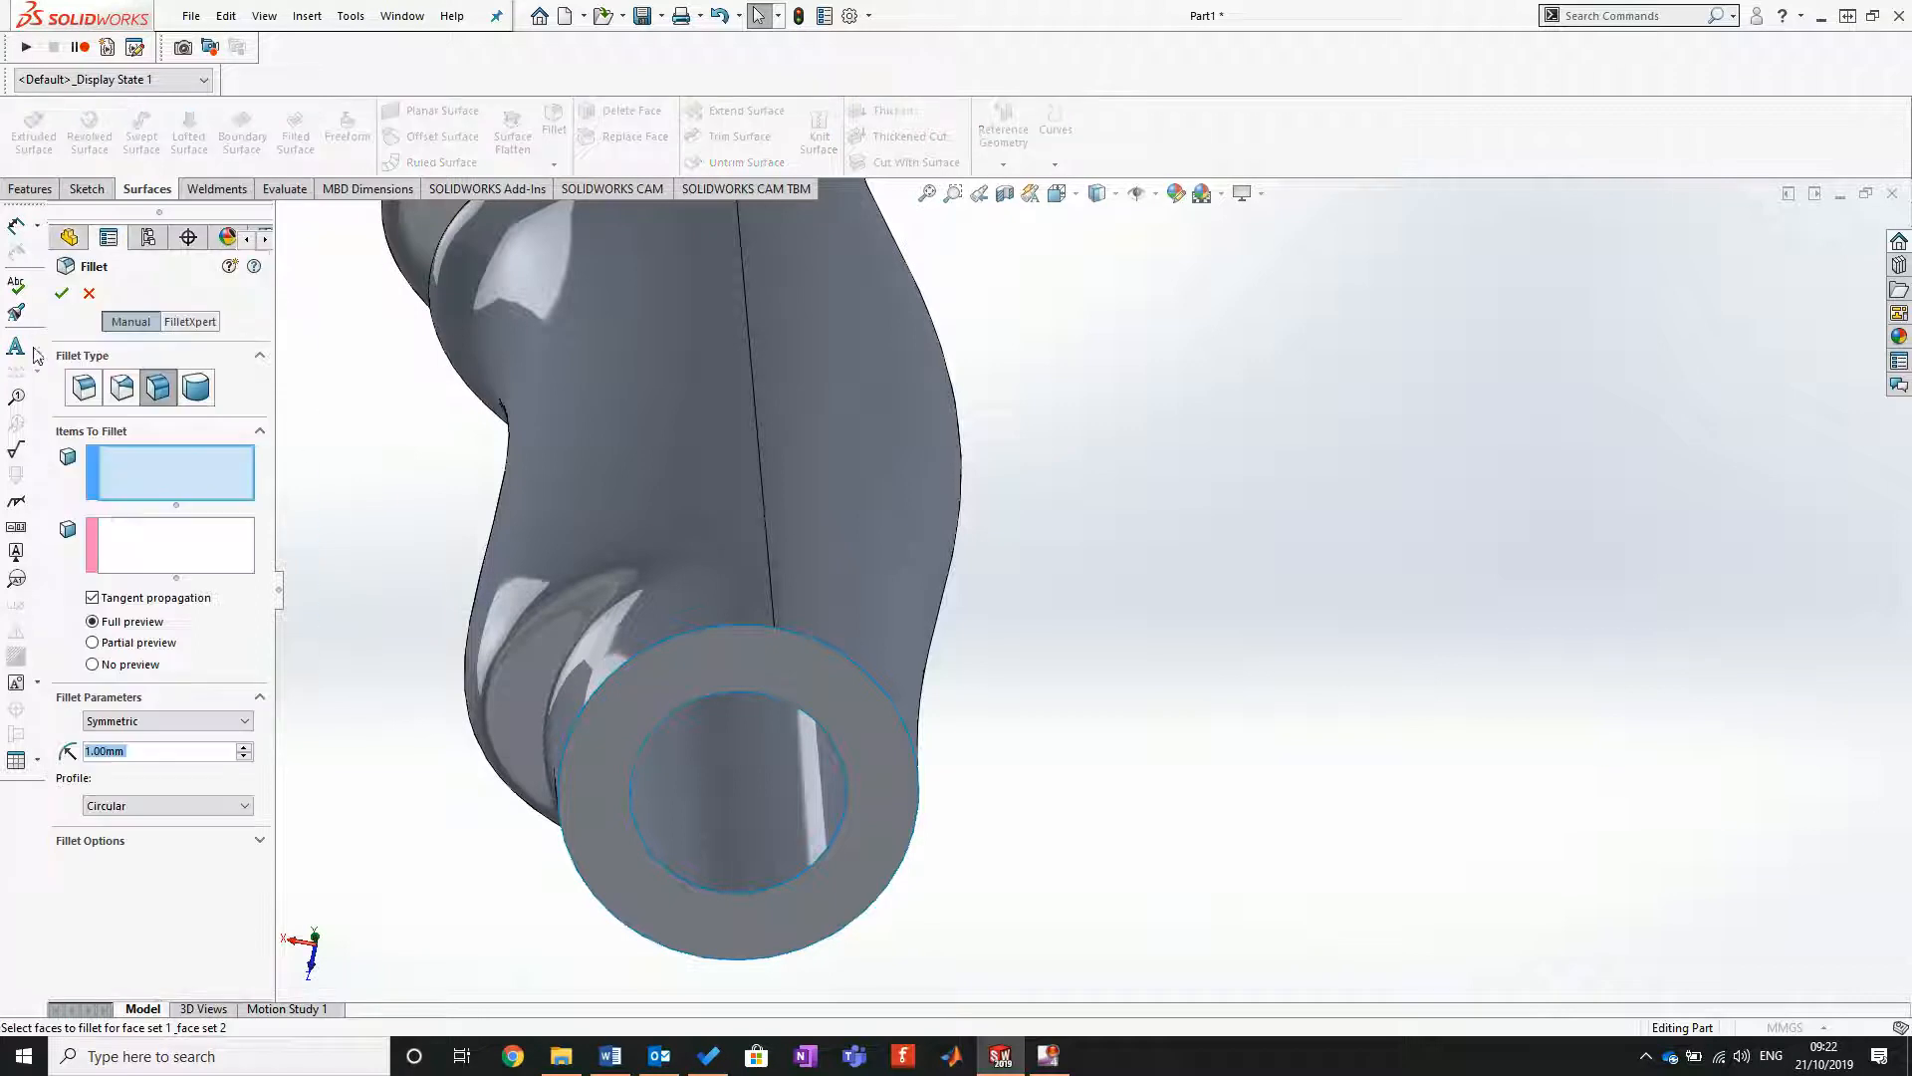
click(729, 571)
click(666, 600)
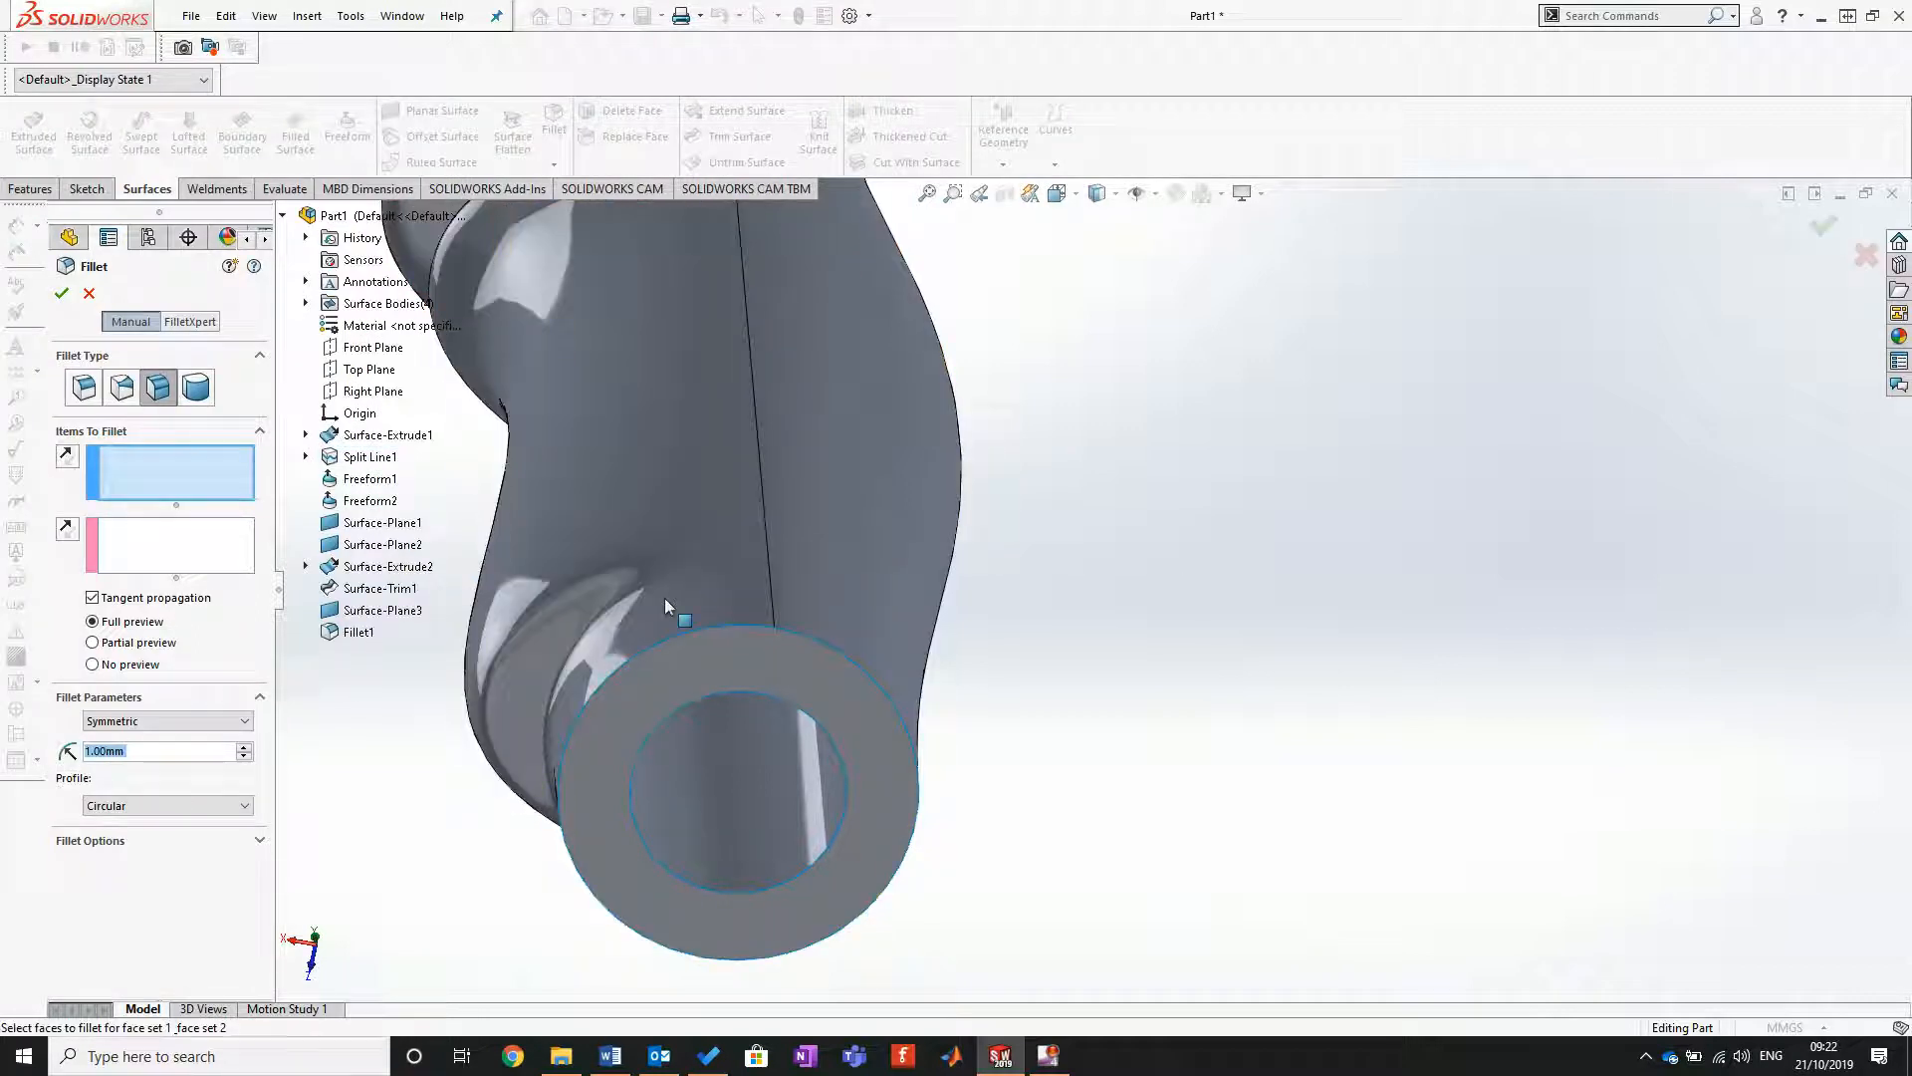
click(702, 661)
click(163, 559)
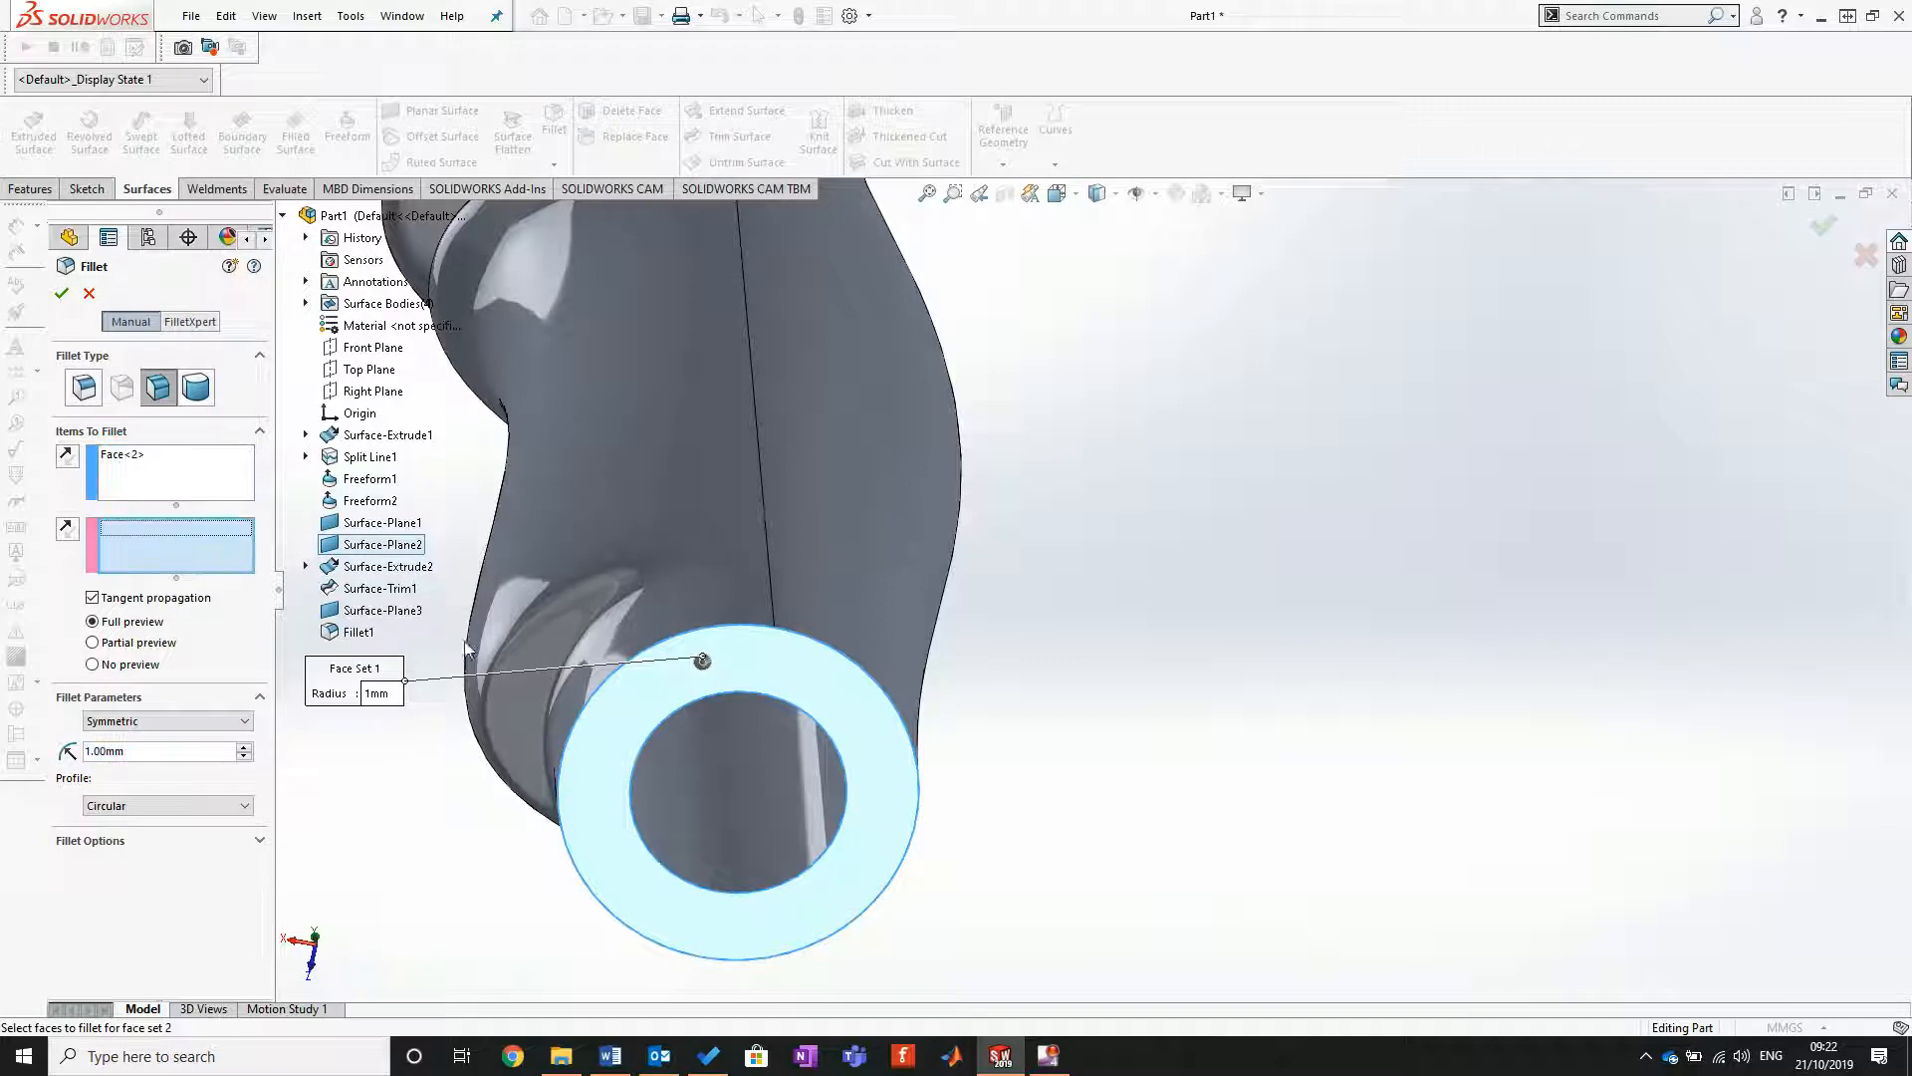
click(609, 523)
click(894, 553)
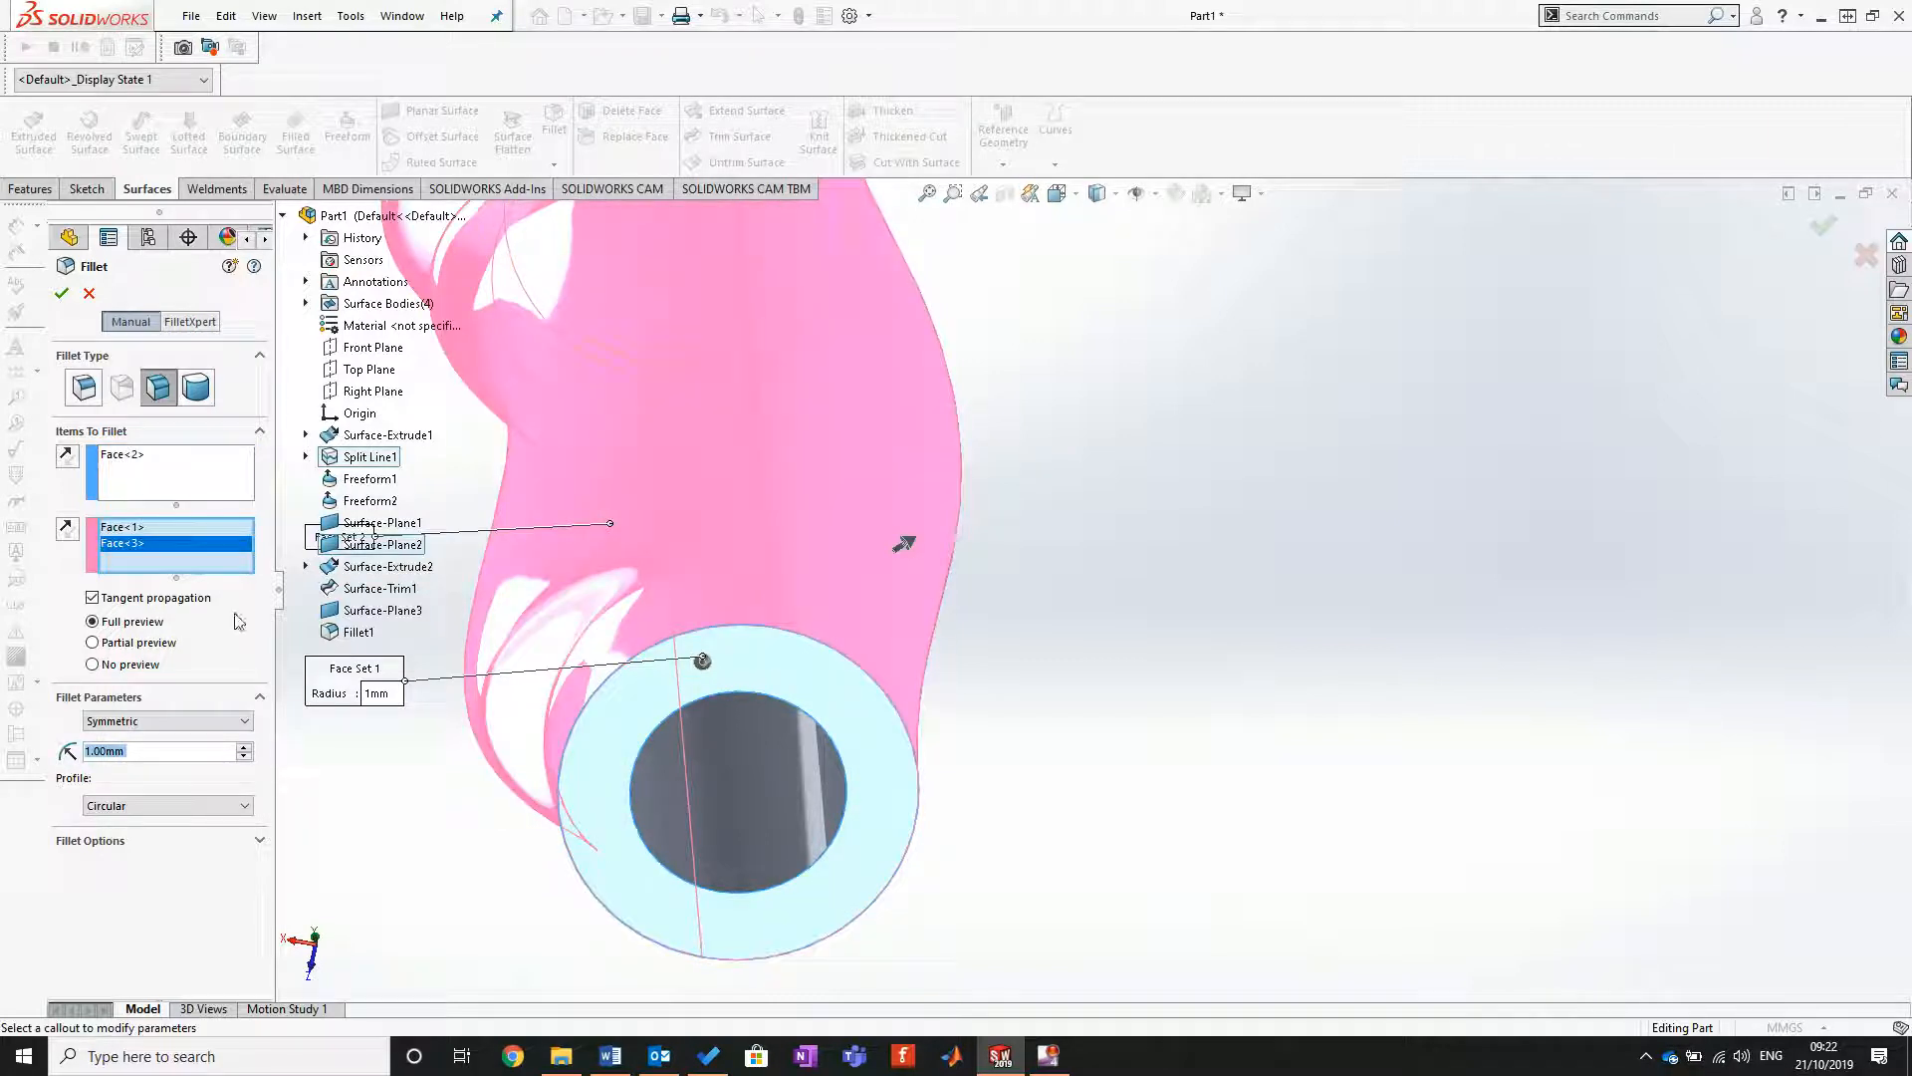
Step: Reverse the normals of both face sets so they point inward, and apply the 1 mm lower-end fillet
middle_drag(873, 486, 838, 797)
scroll(835, 799, up, 3)
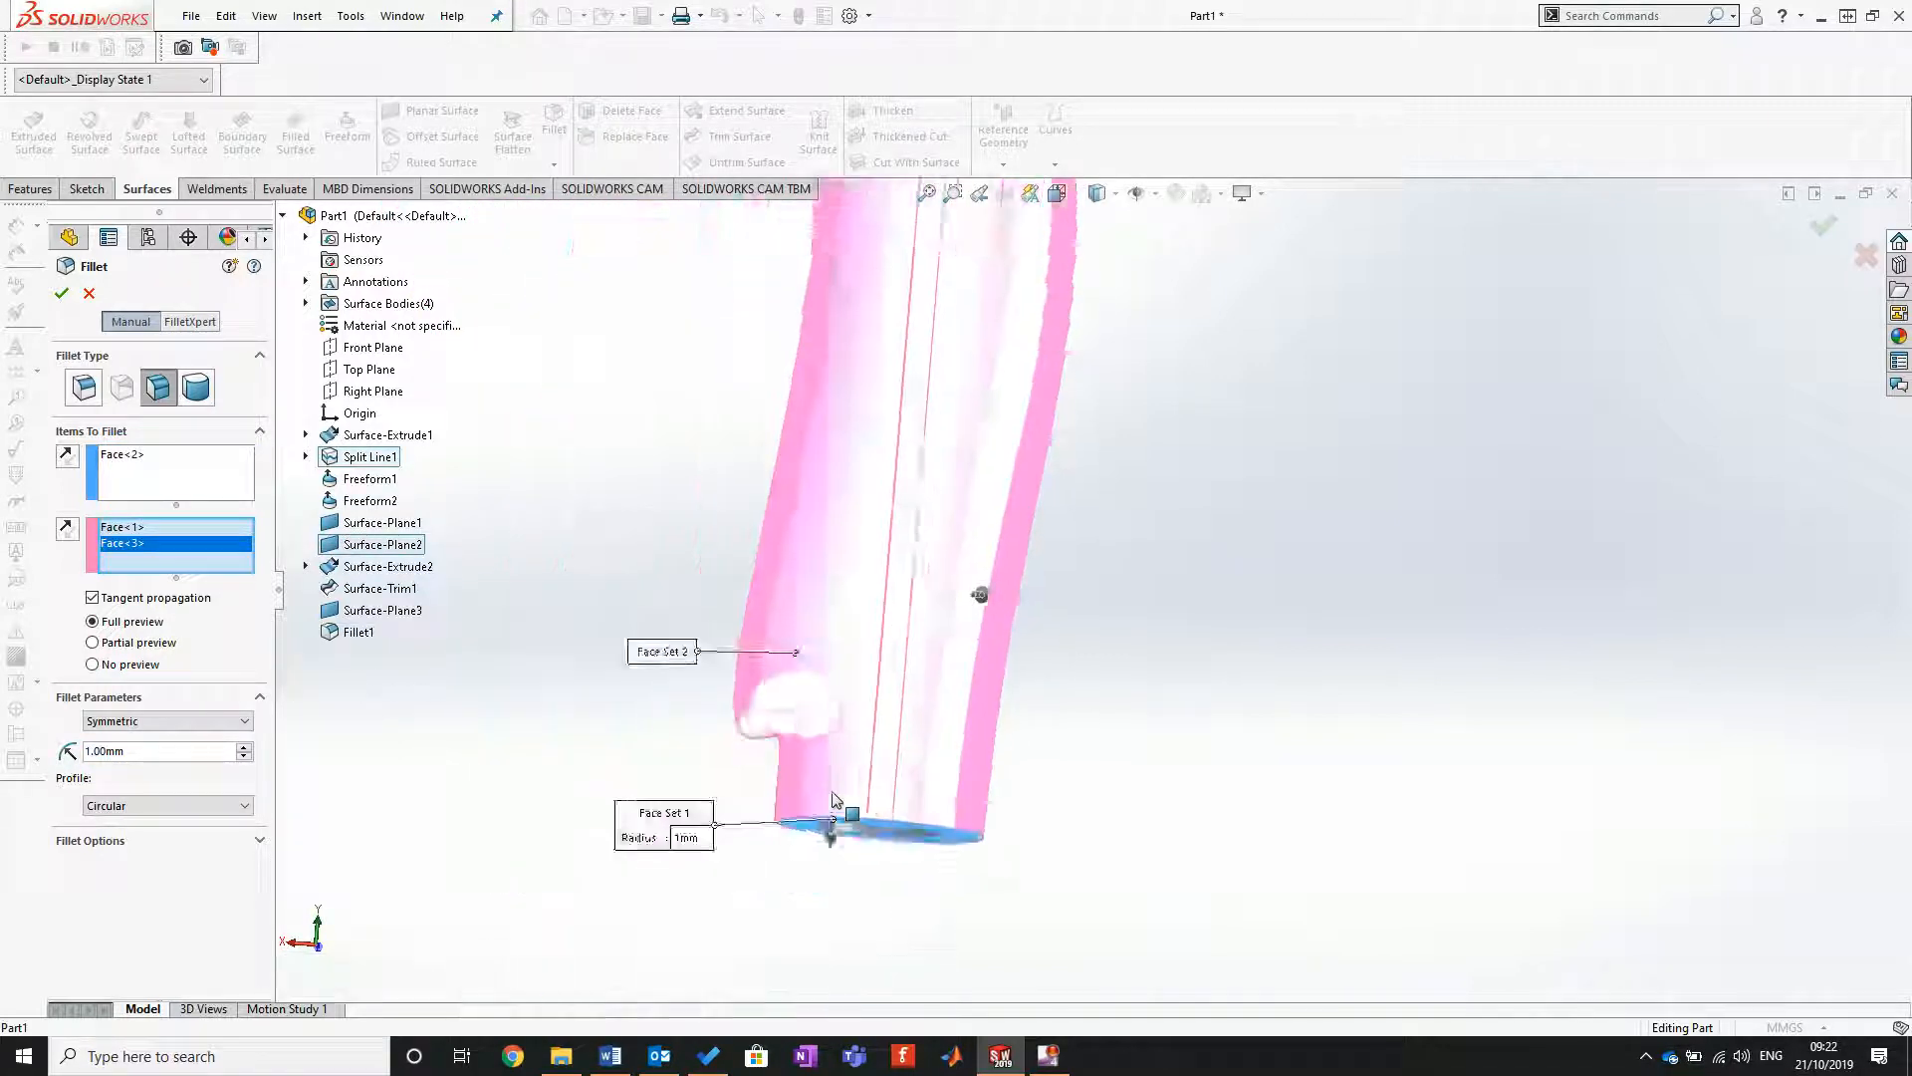
scroll(863, 777, down, 3)
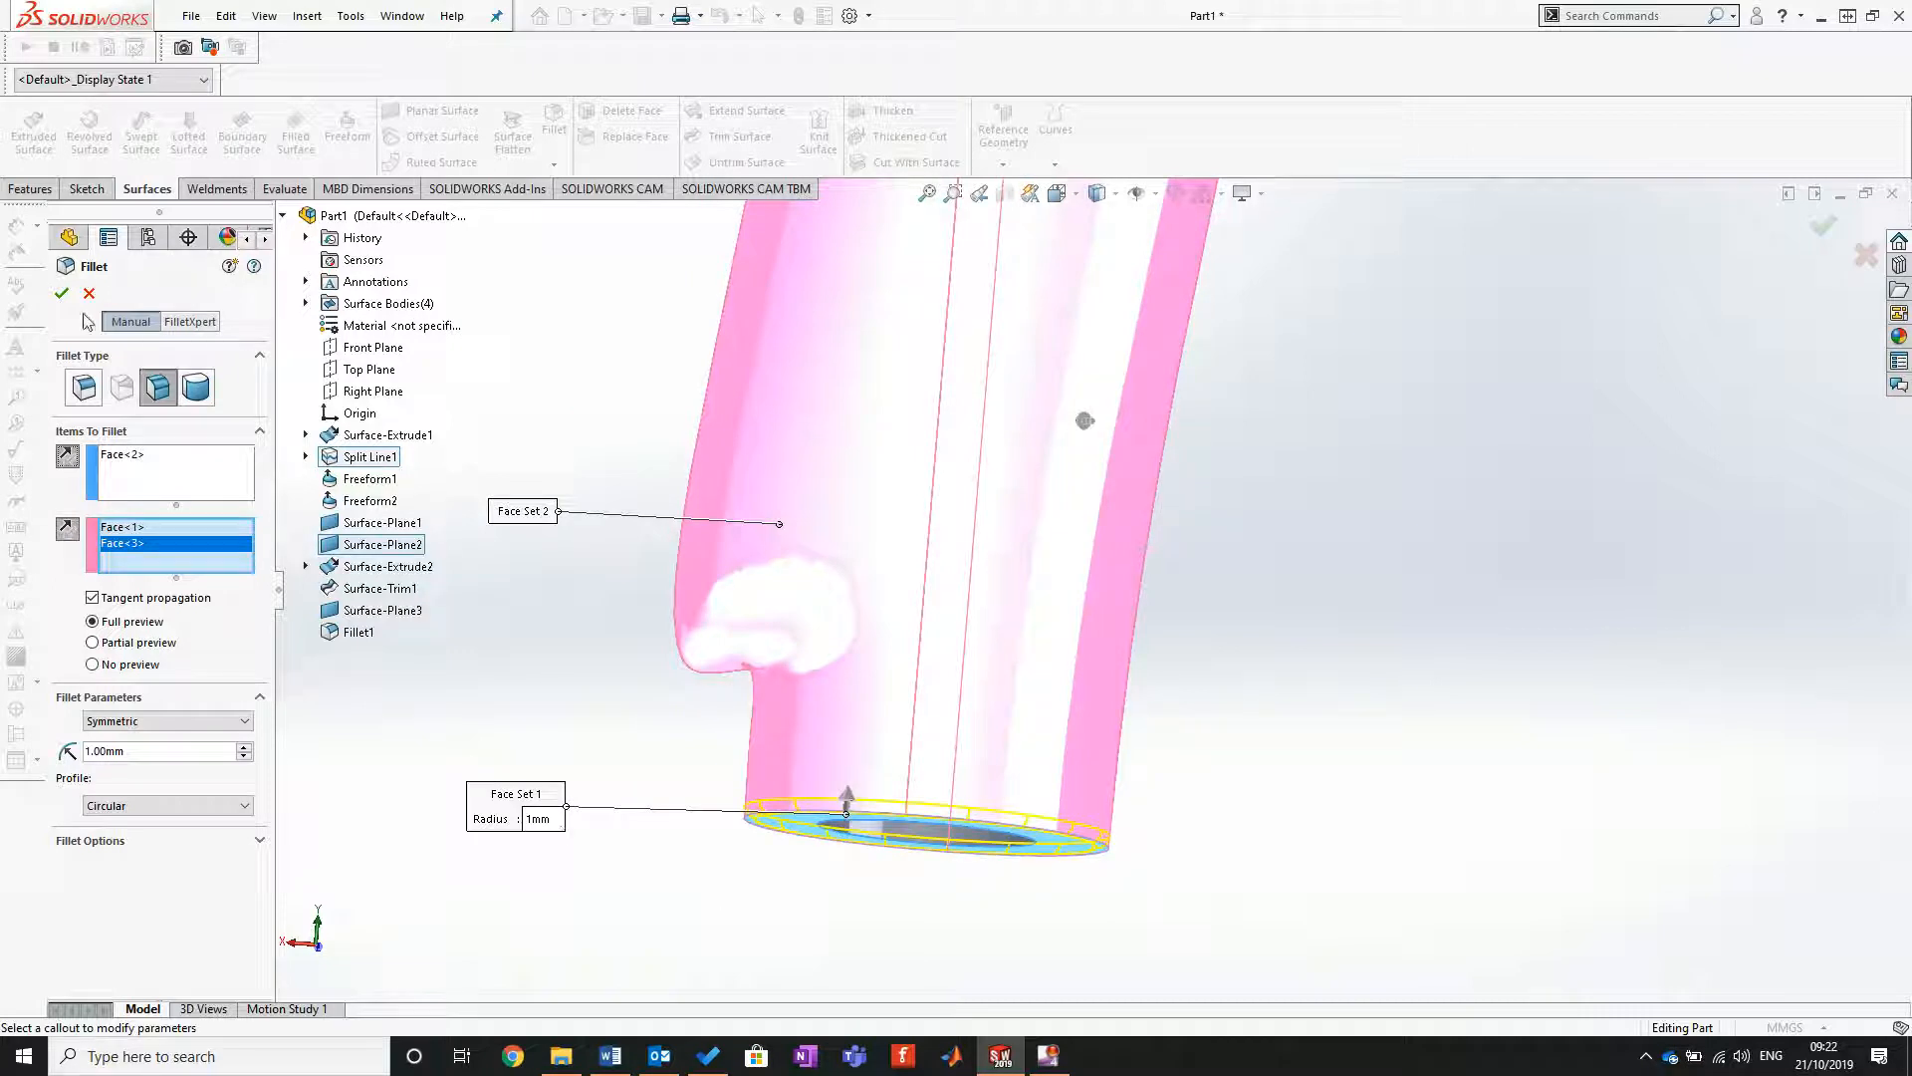
click(62, 292)
middle_drag(1272, 790, 1252, 611)
key(f)
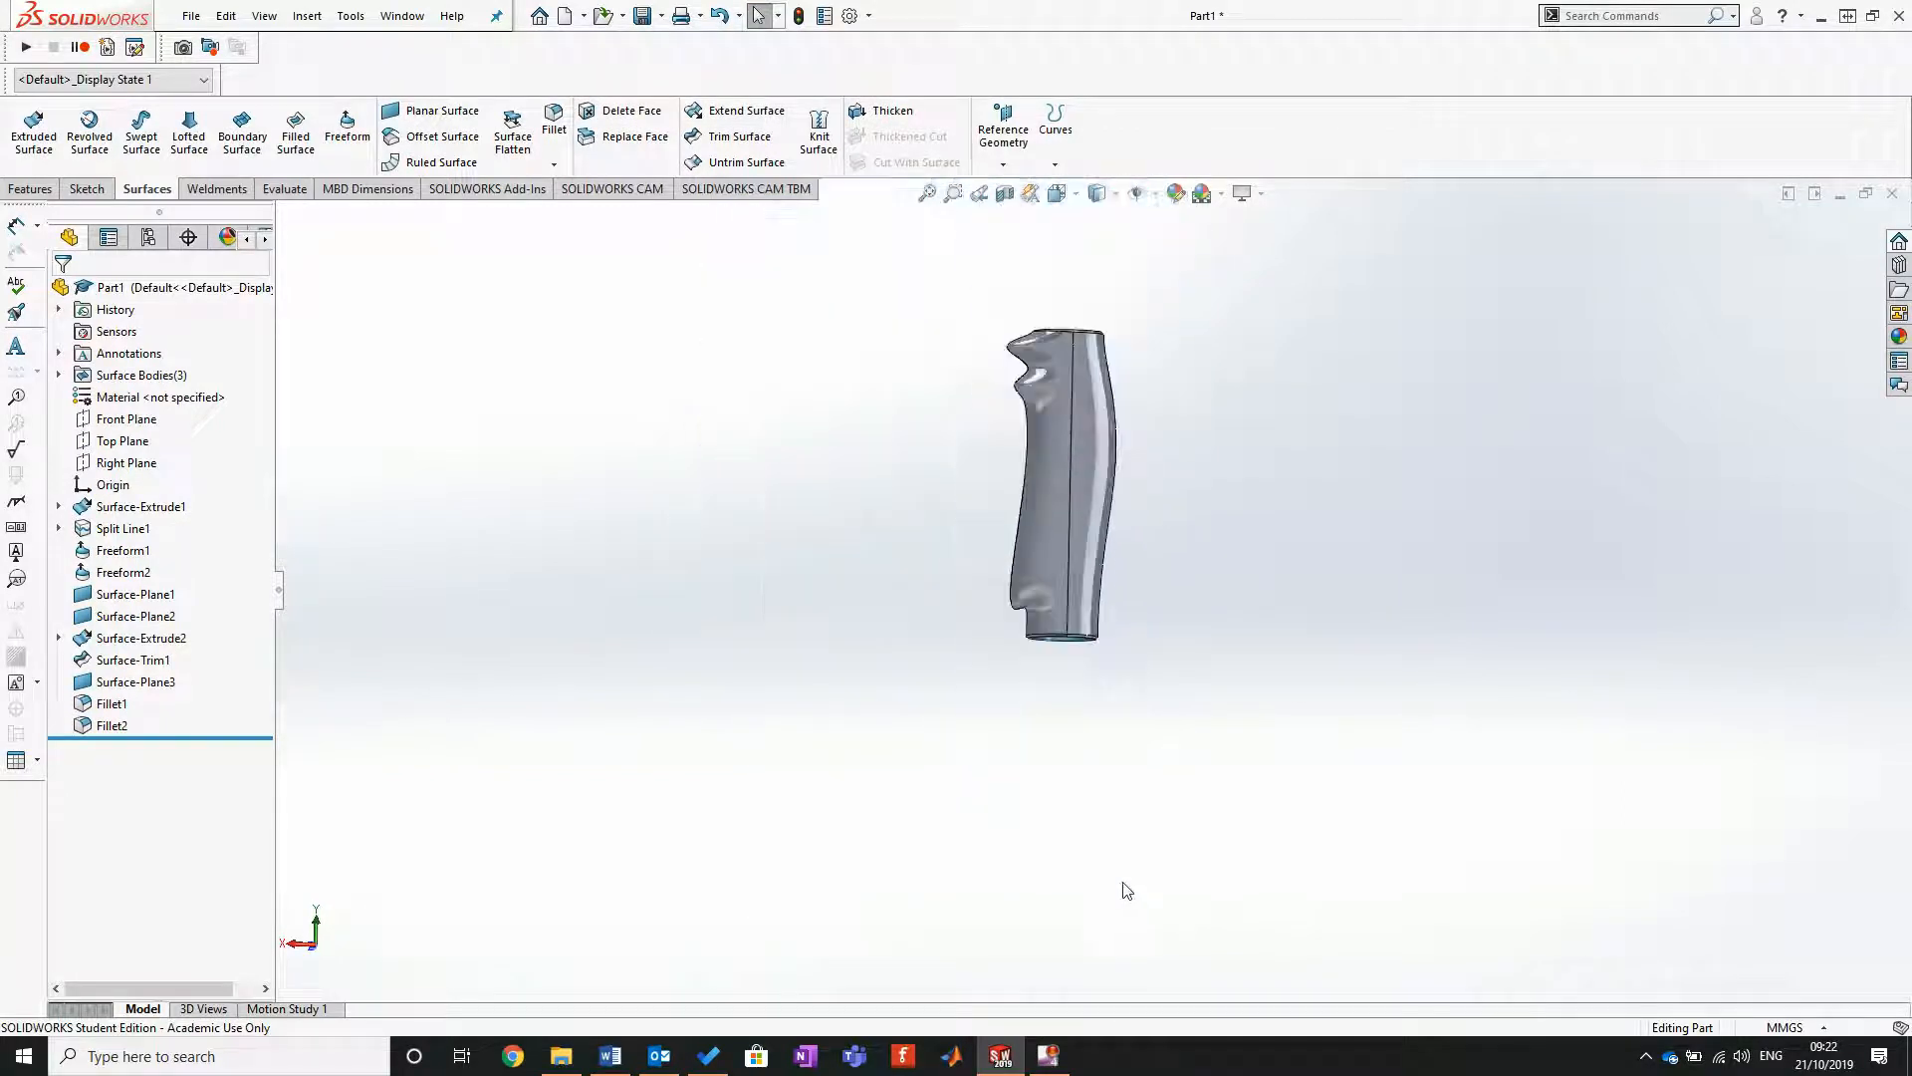
Step: Knit the filleted outer shell, the bore's cylindrical surface and its planar inner end into a solid, with entities merged
middle_drag(1068, 585, 1294, 498)
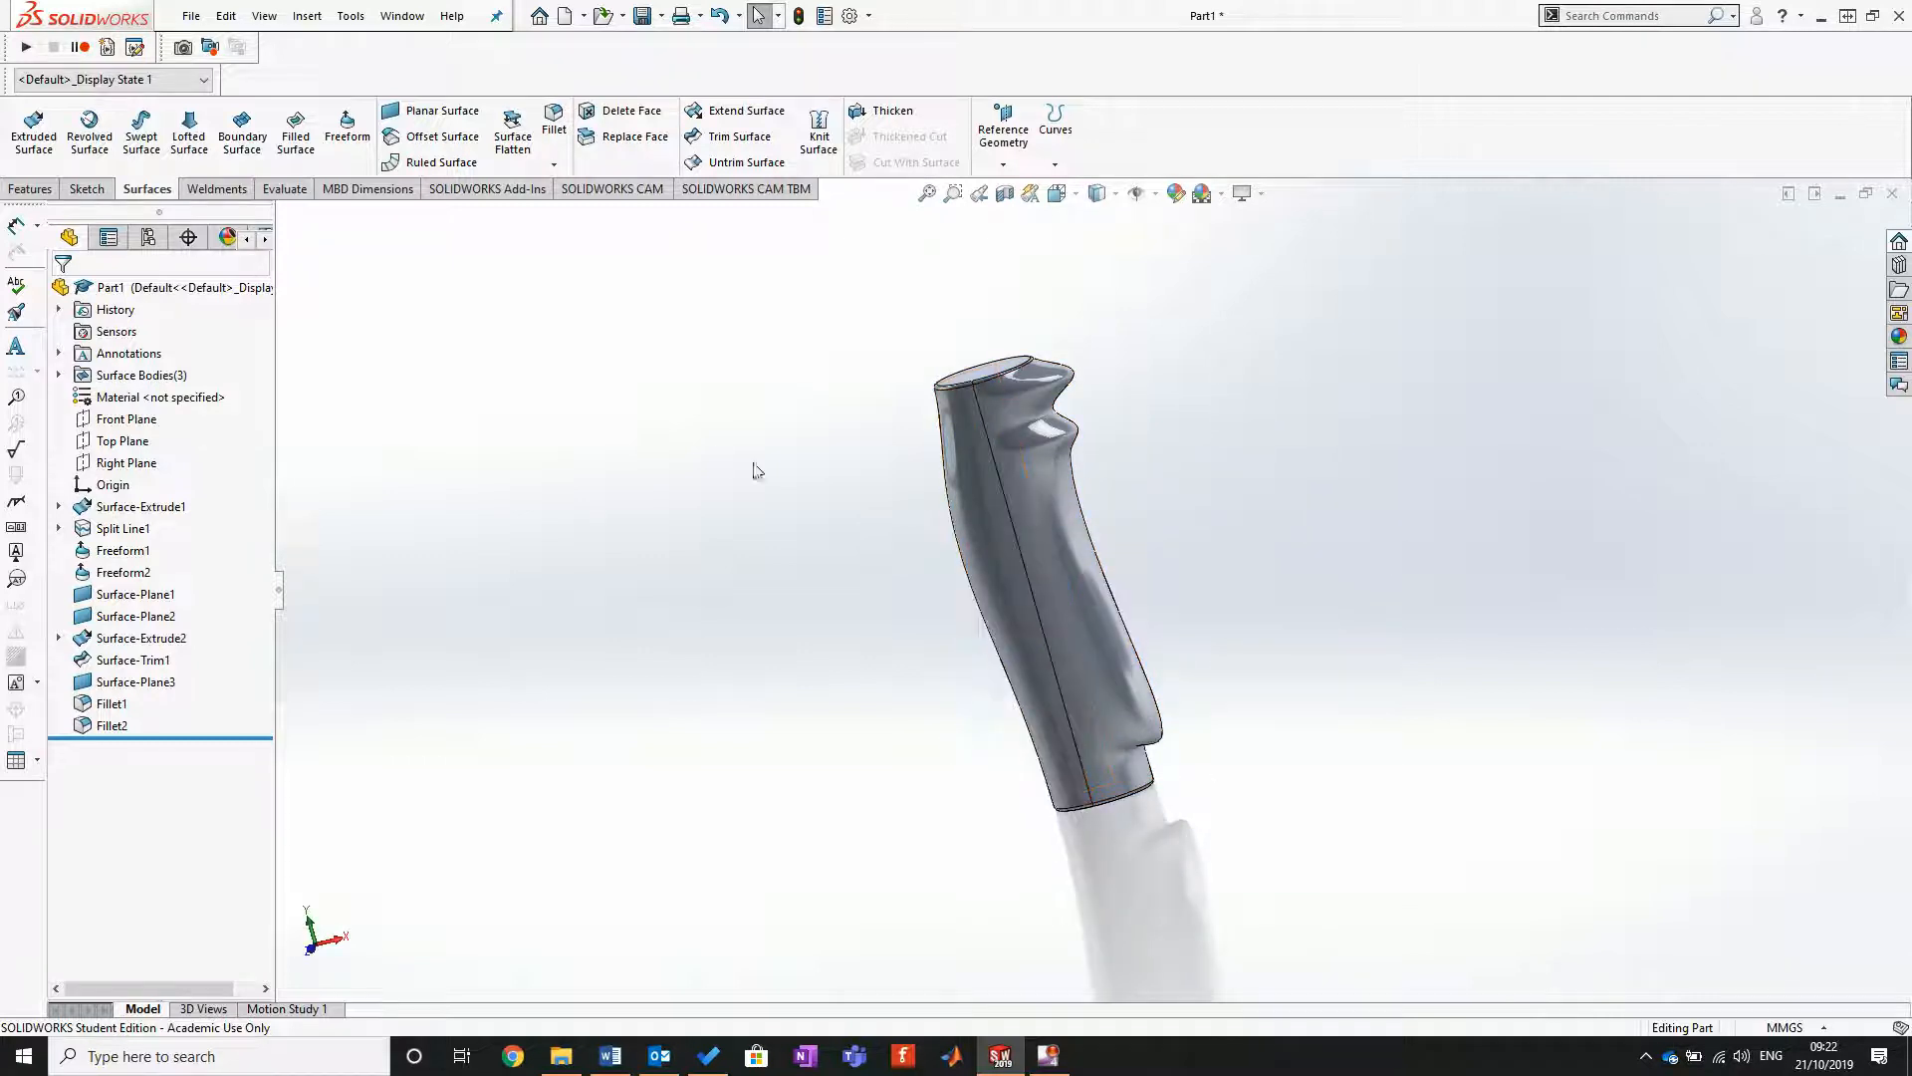
middle_drag(1182, 595, 1100, 539)
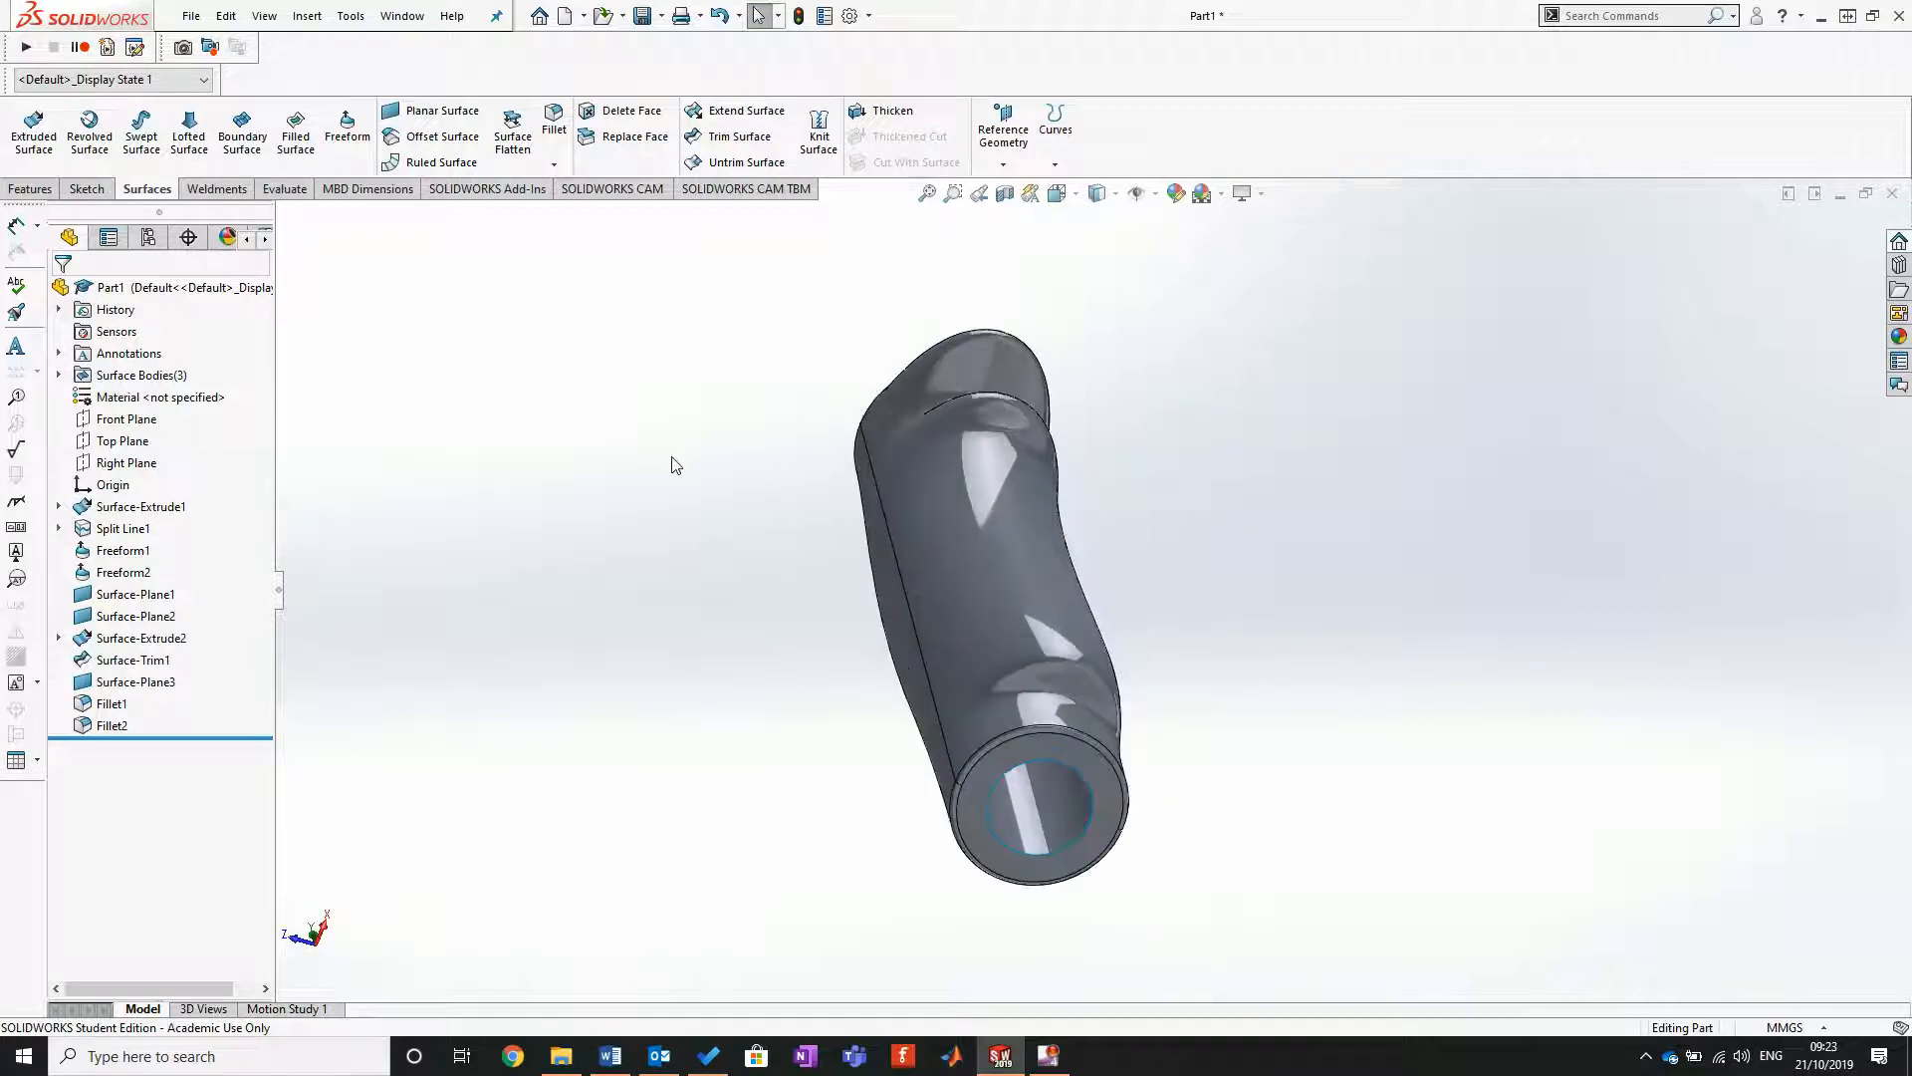
click(819, 130)
scroll(732, 587, up, 3)
scroll(782, 613, down, 3)
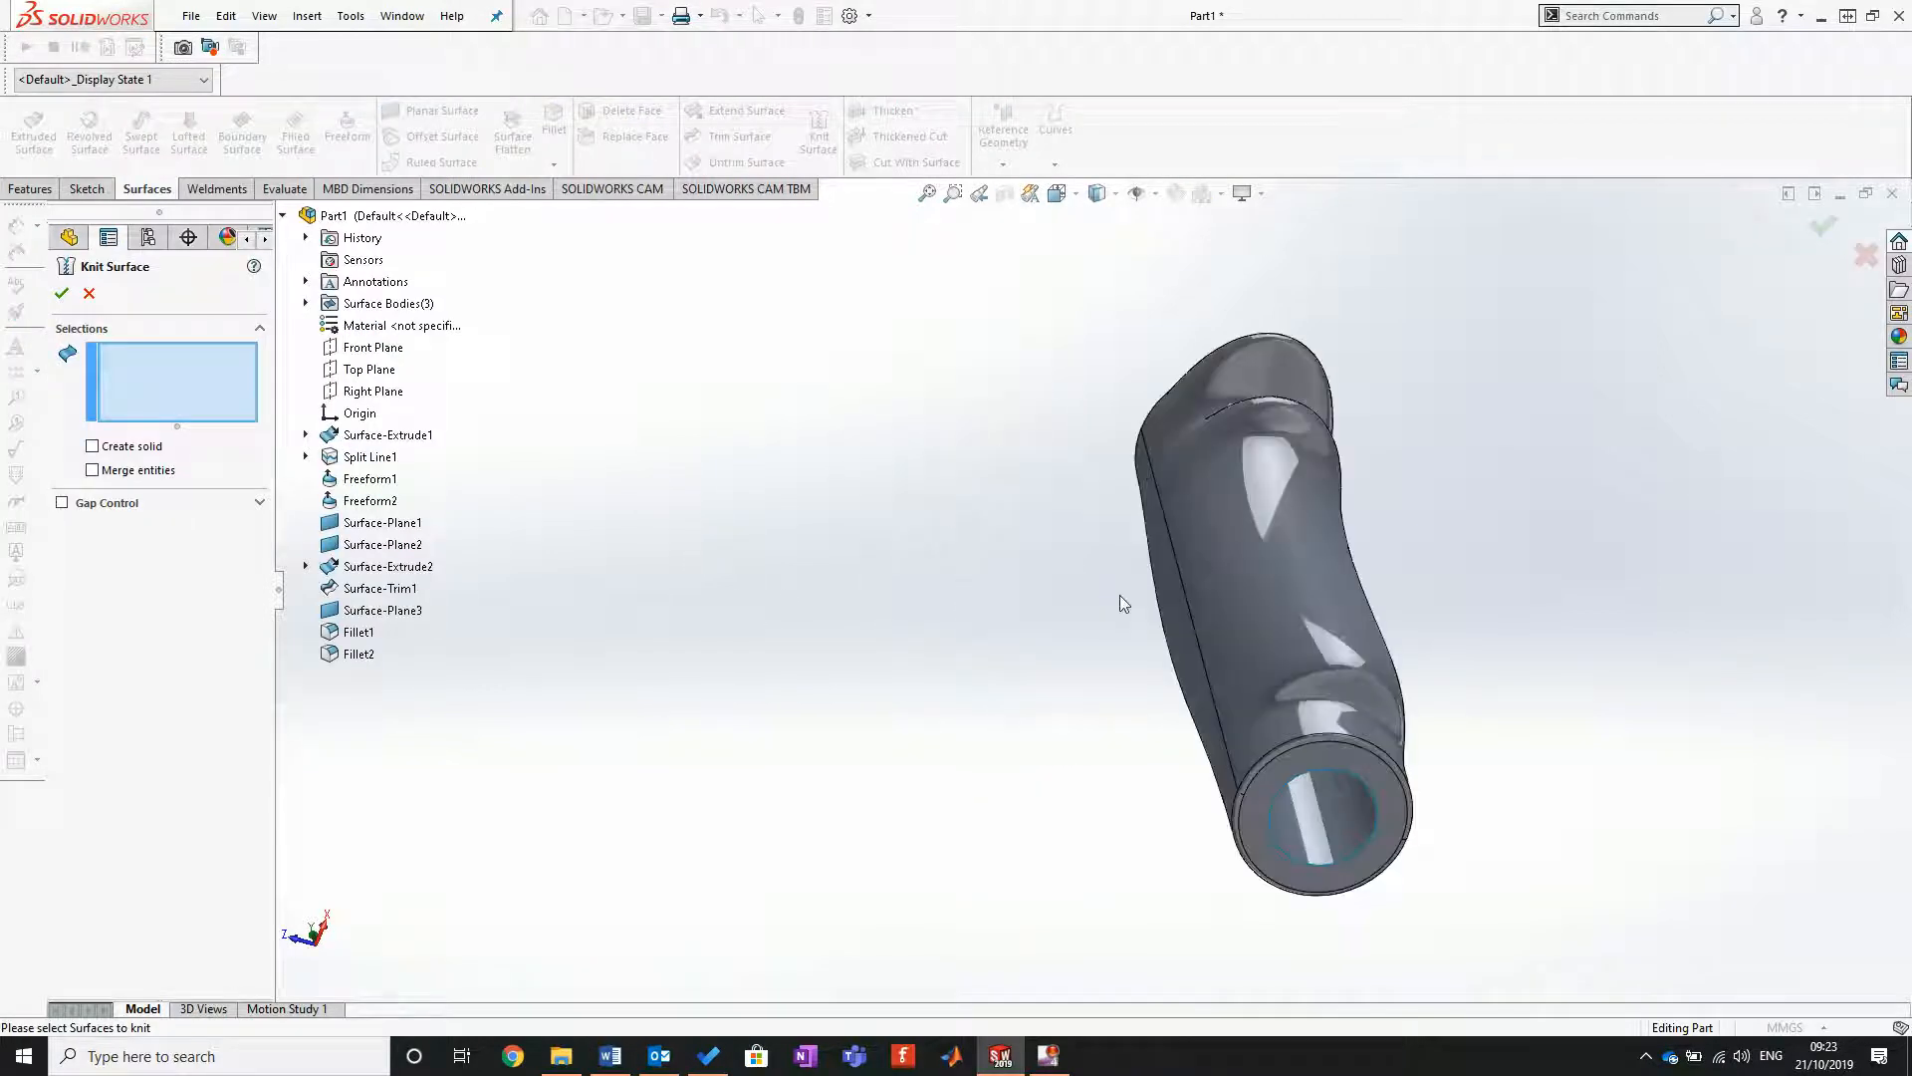
click(1206, 588)
click(1335, 811)
middle_drag(1335, 811, 1379, 585)
click(1300, 674)
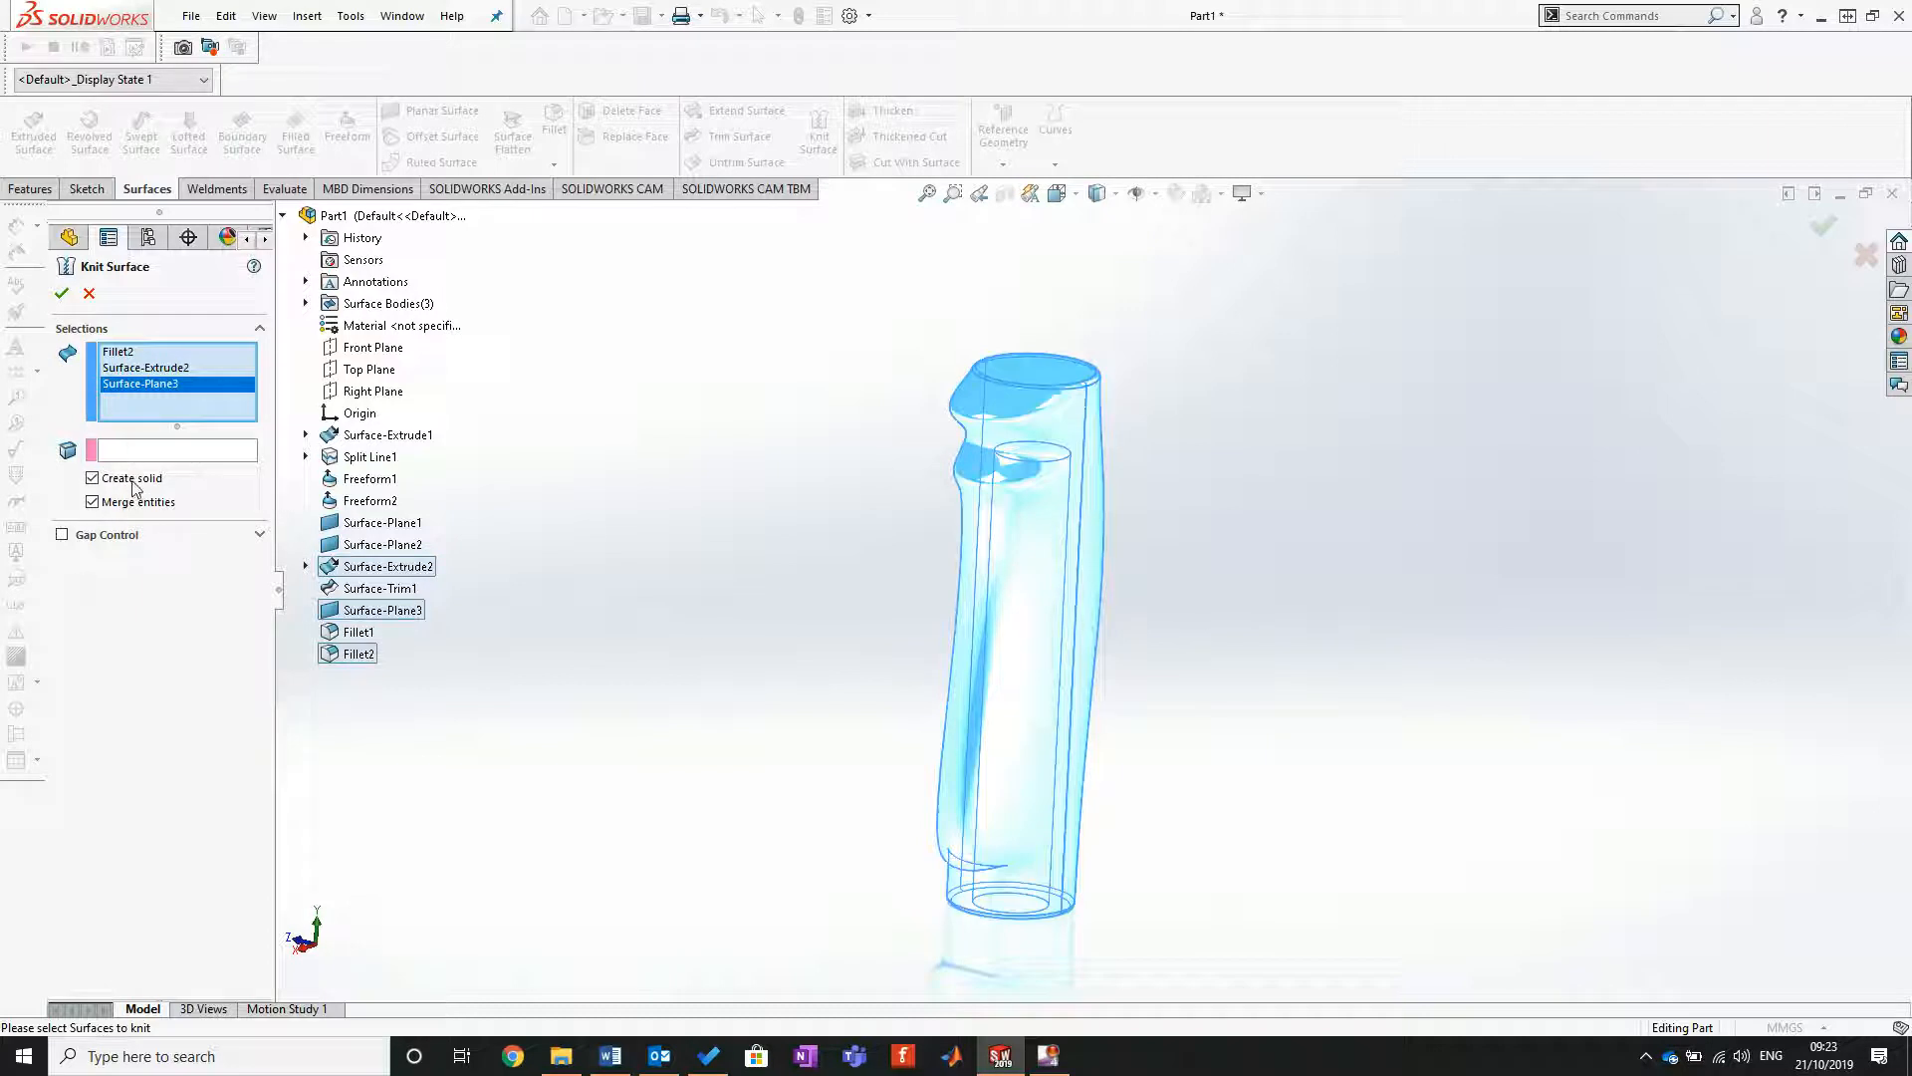
click(62, 294)
Step: Section the knitted handle along the Front Plane to inspect the solid wall and blind bore, and turn the section off
middle_drag(863, 829, 807, 853)
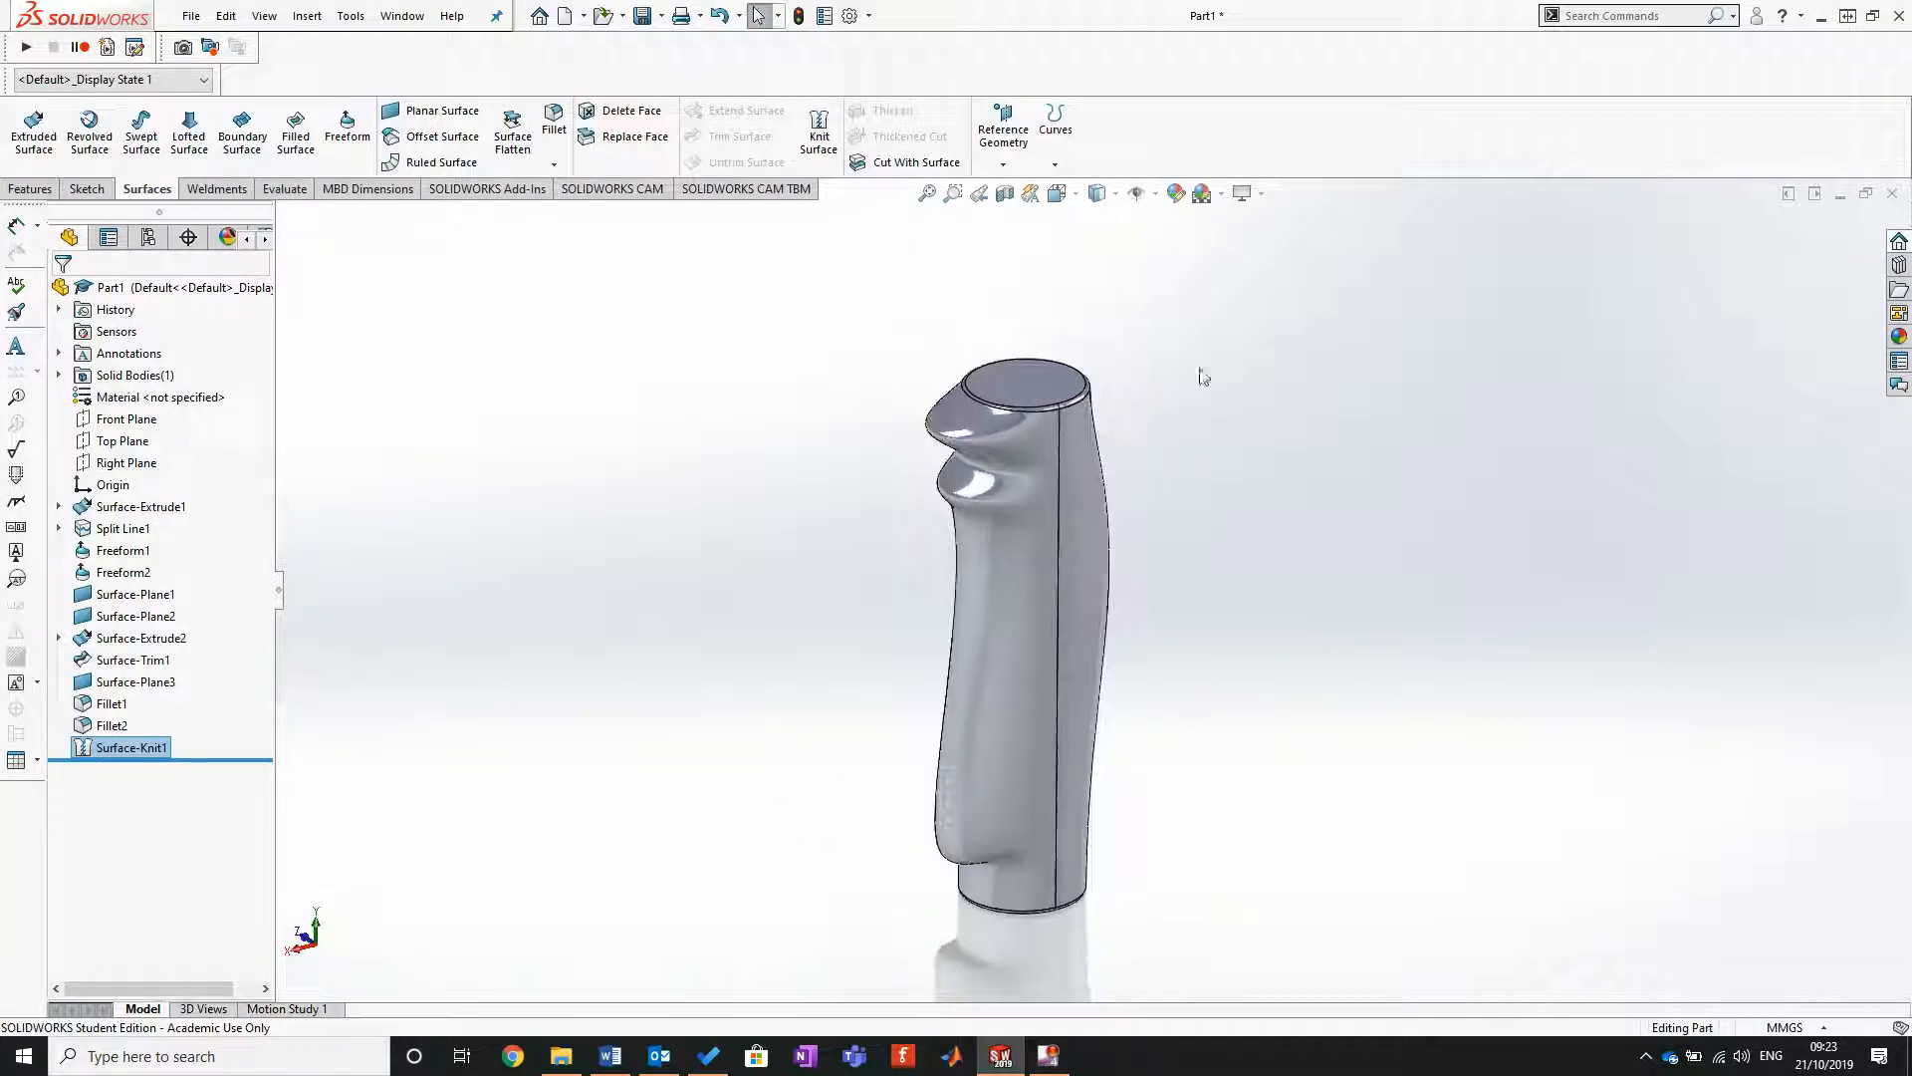
click(1005, 193)
middle_drag(783, 702, 1106, 719)
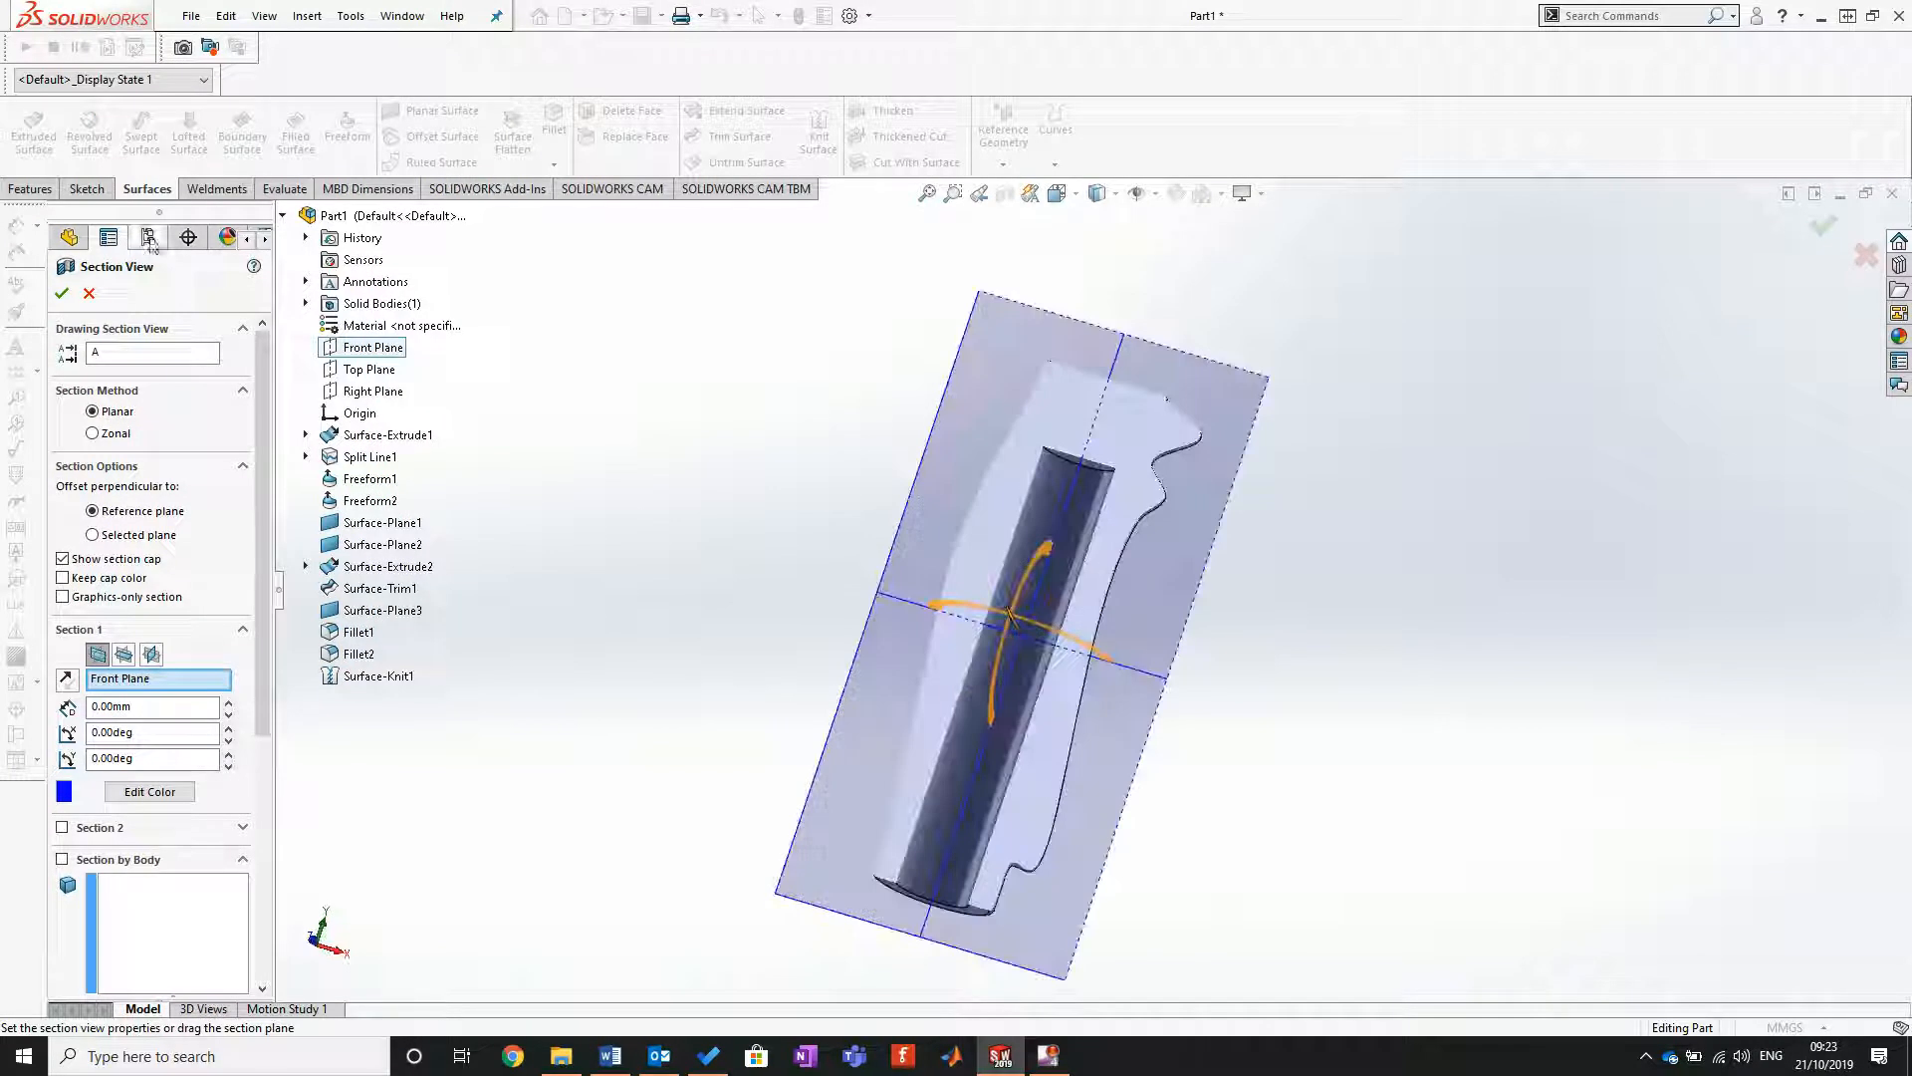
click(61, 294)
middle_drag(1344, 628, 1131, 667)
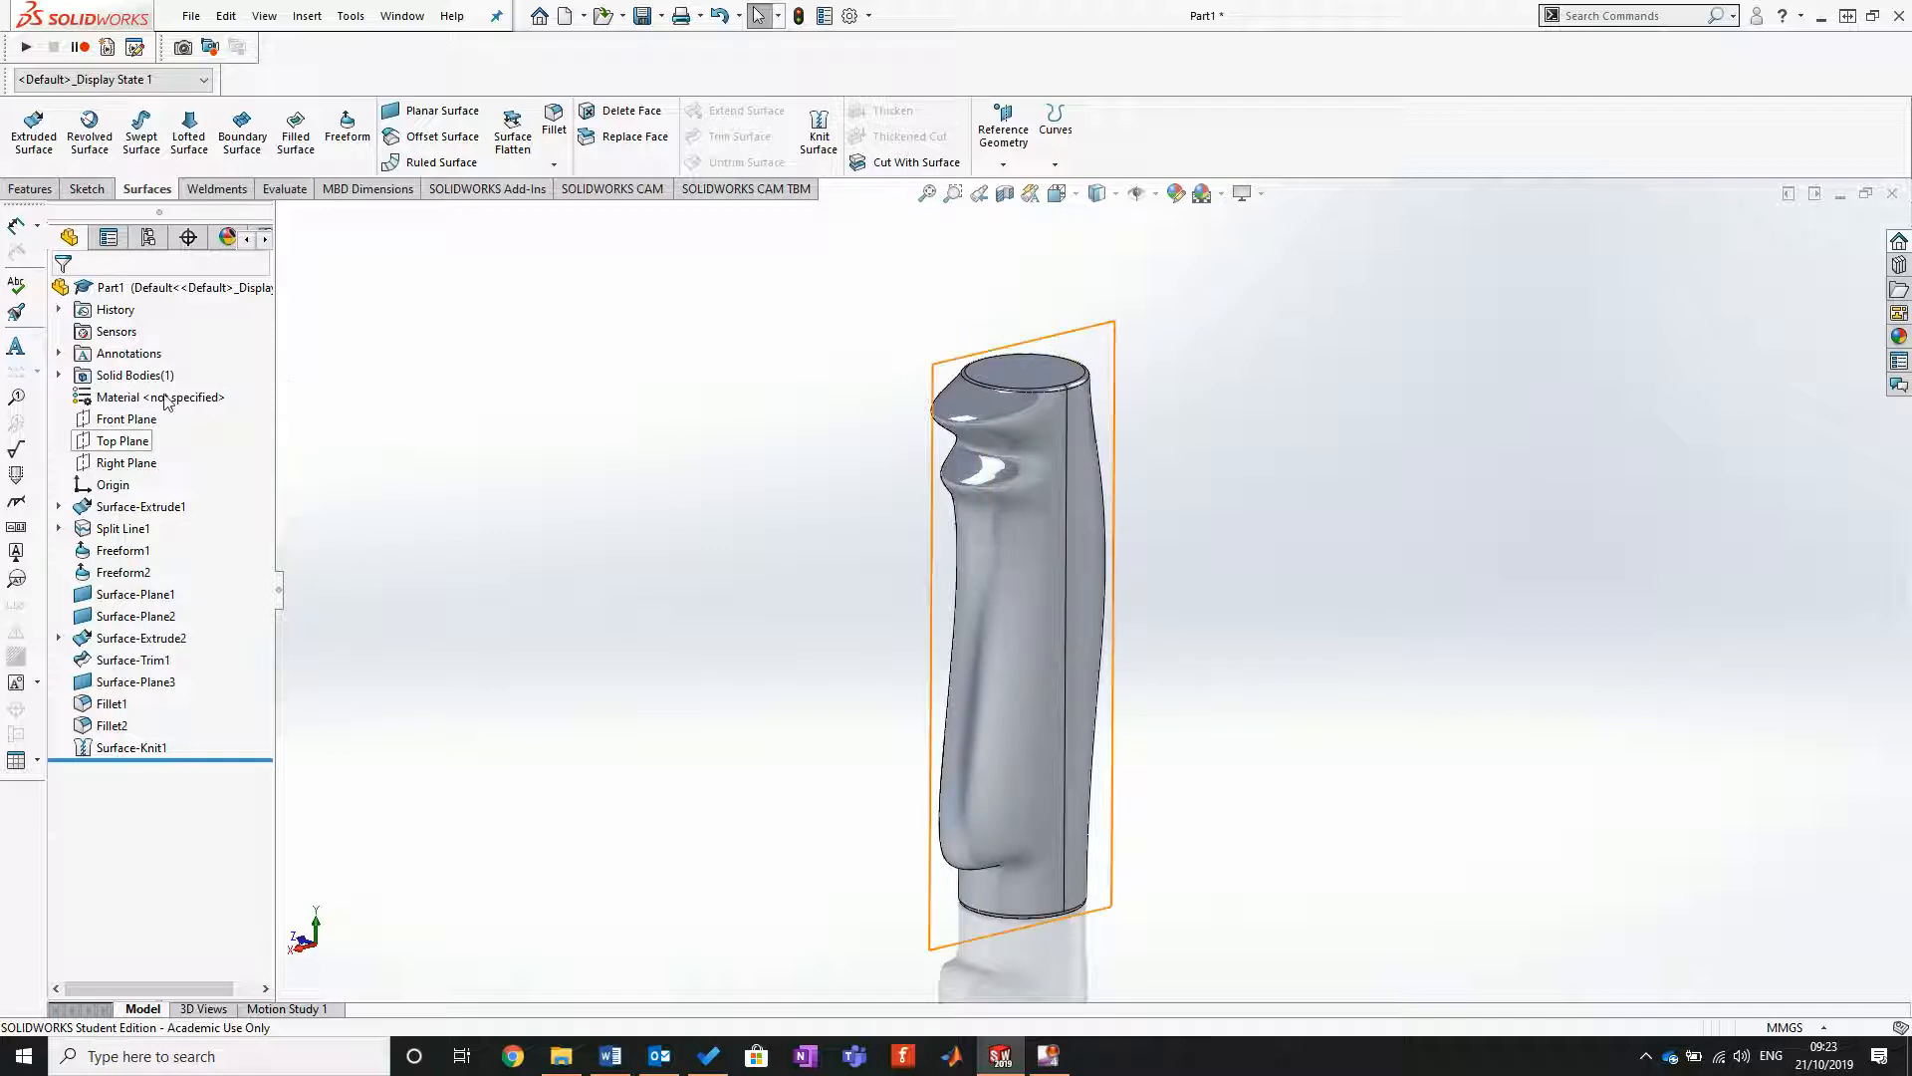
Step: Start editing the whole part's appearance and browse the appearance library to the Organic Wood finishes
click(1225, 189)
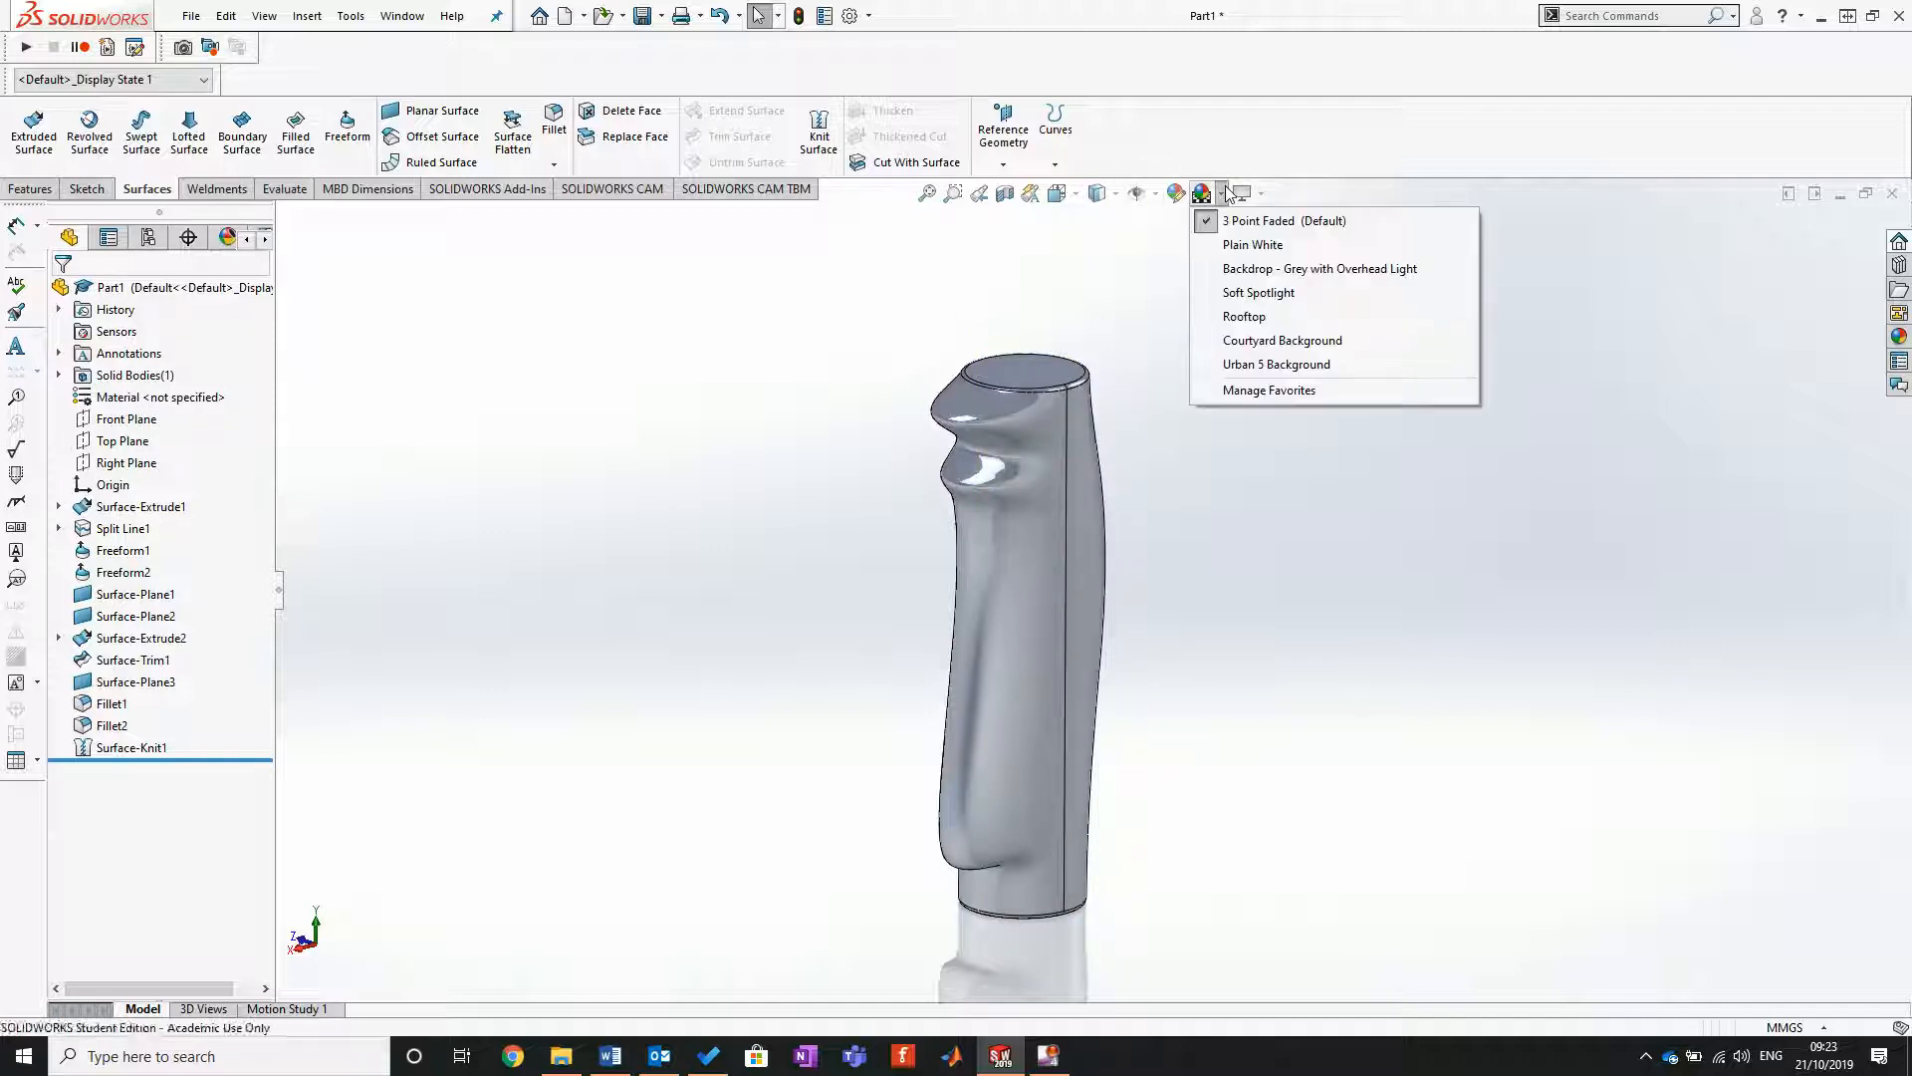
click(1183, 194)
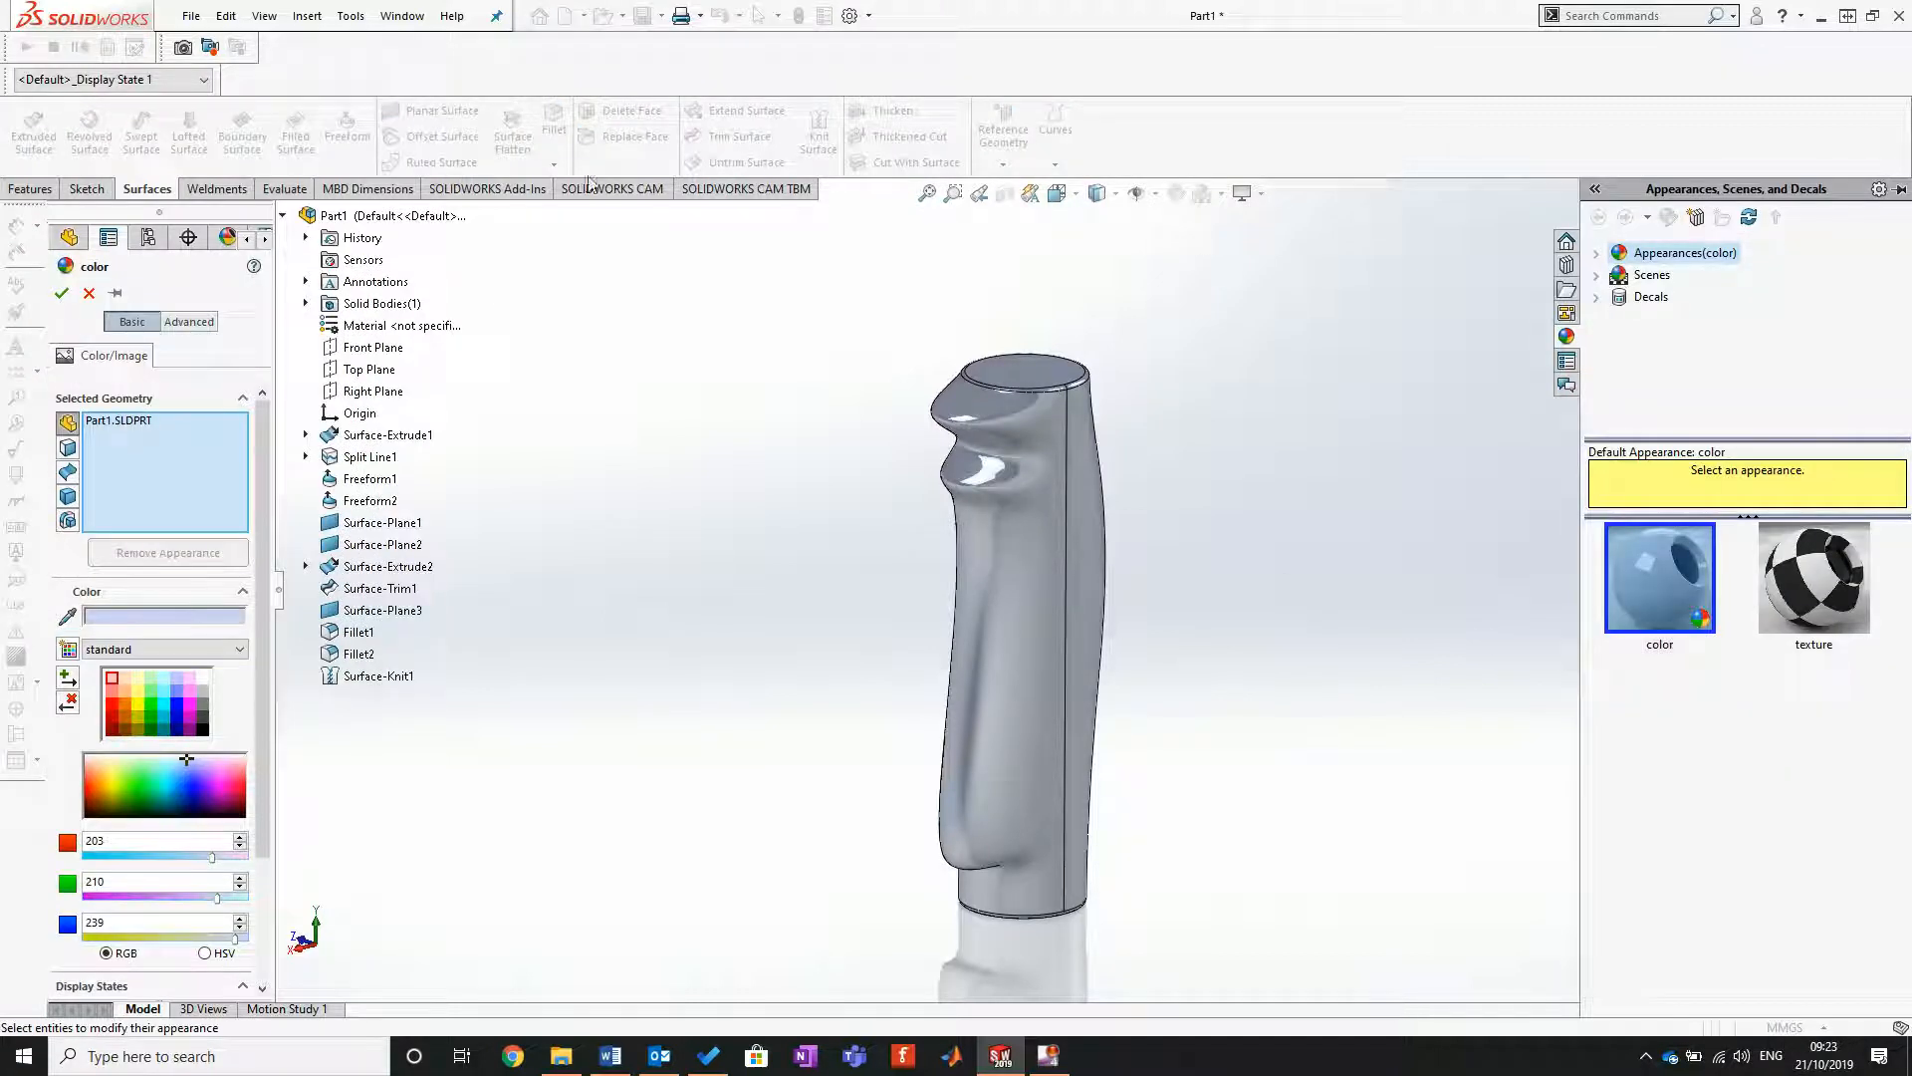
click(122, 426)
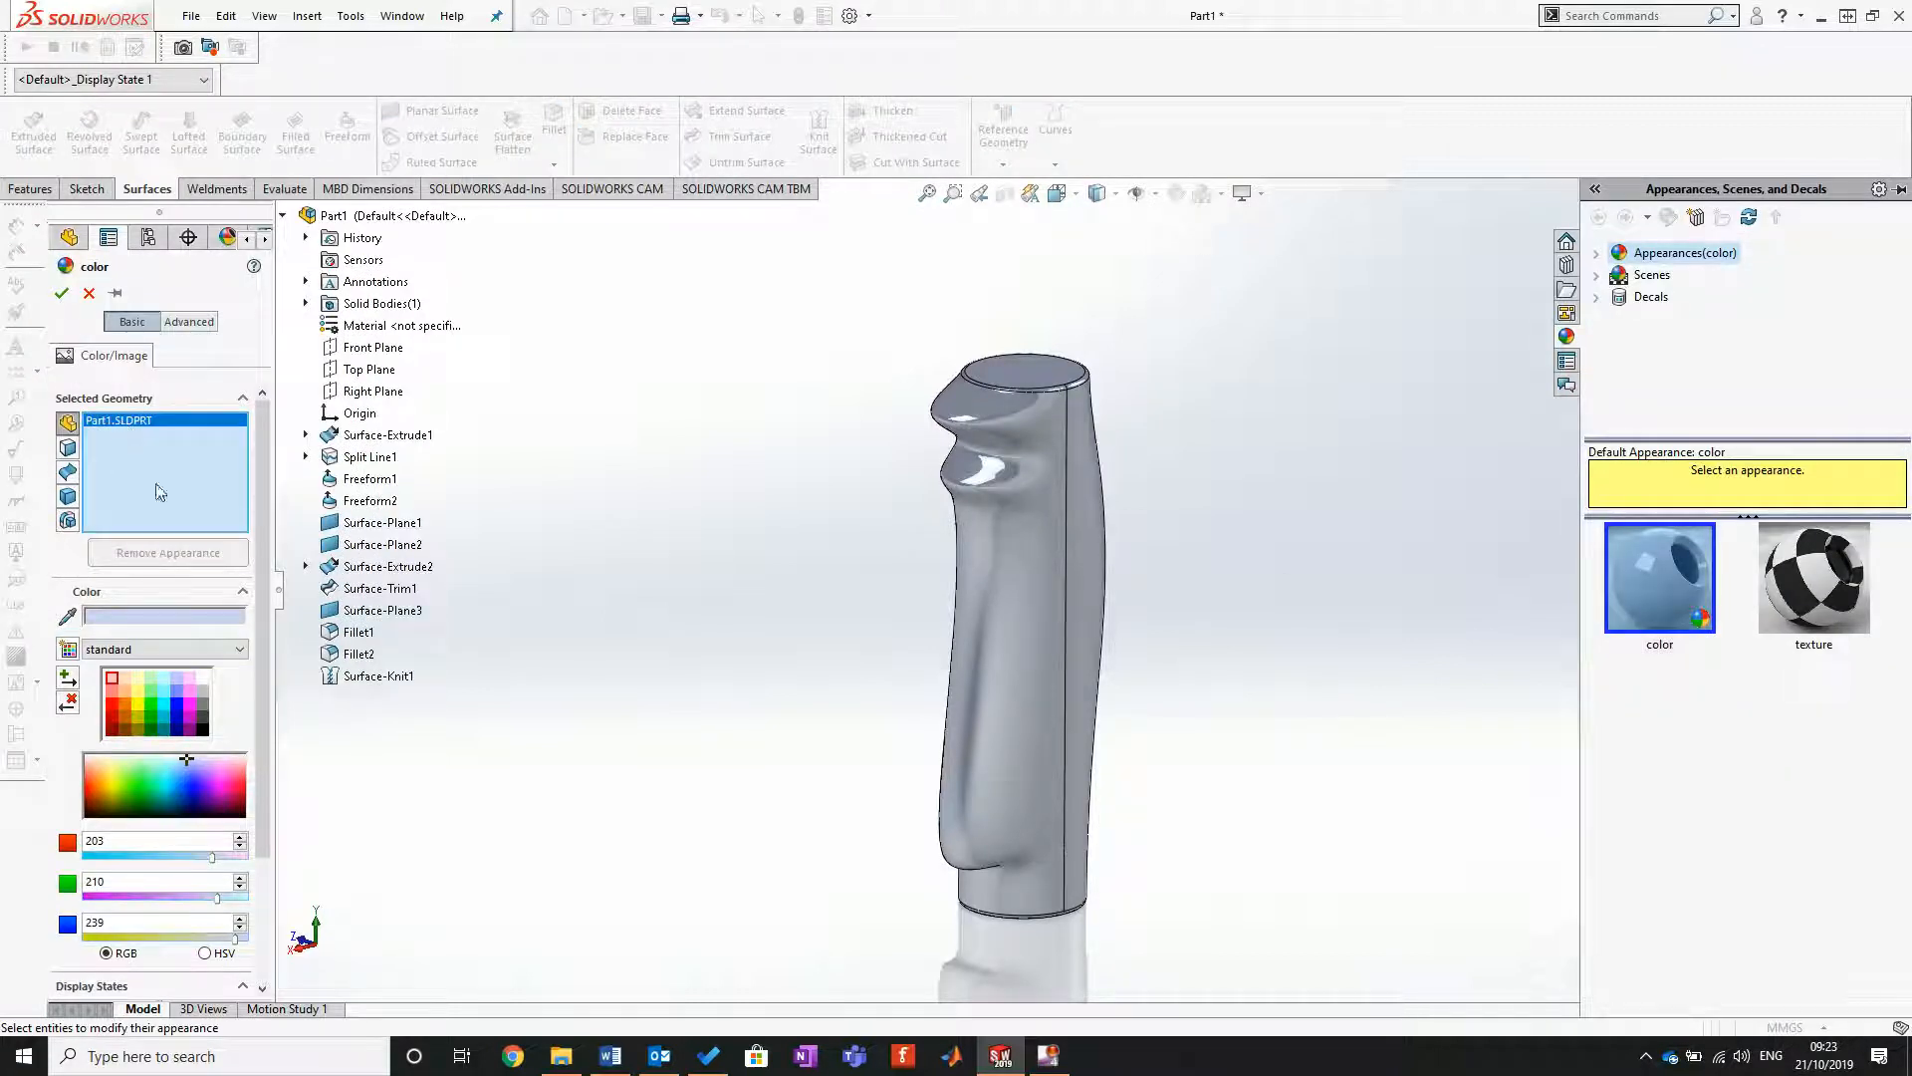
click(1597, 256)
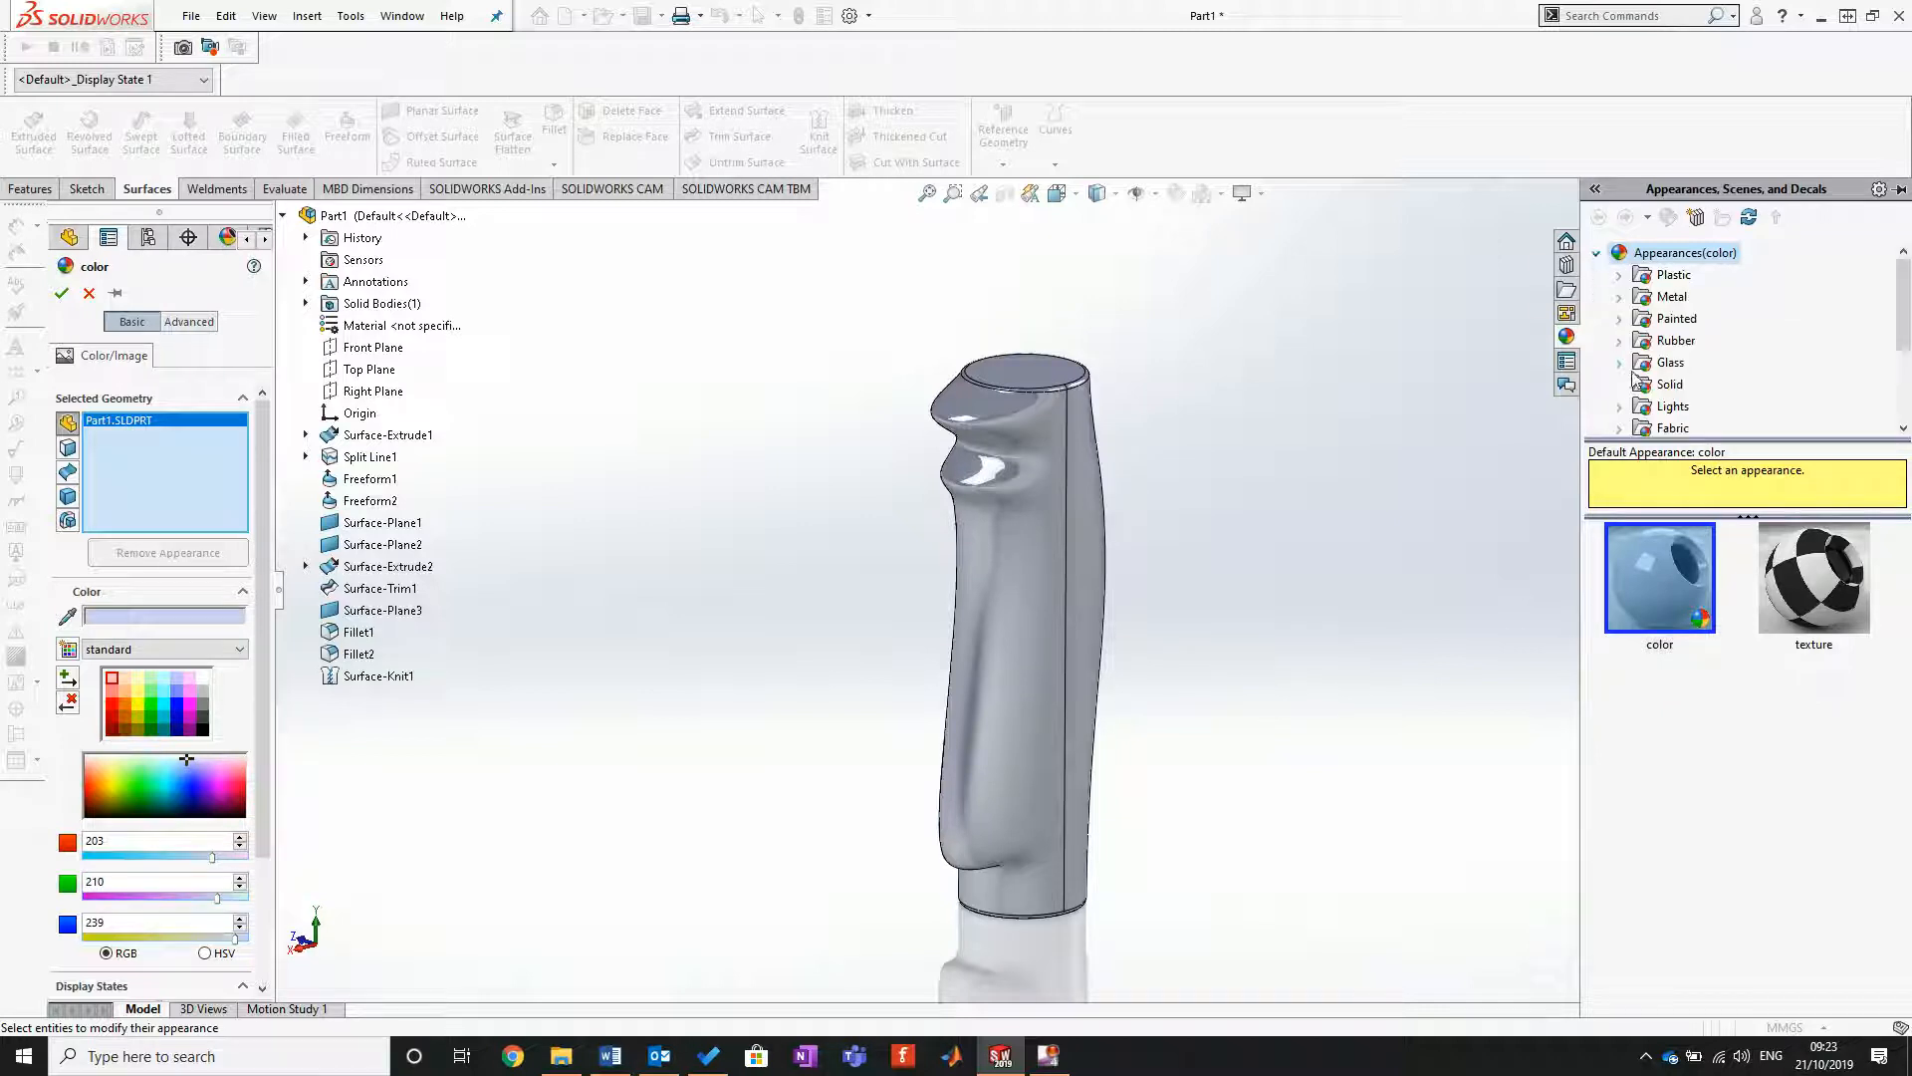
scroll(1630, 375, down, 2)
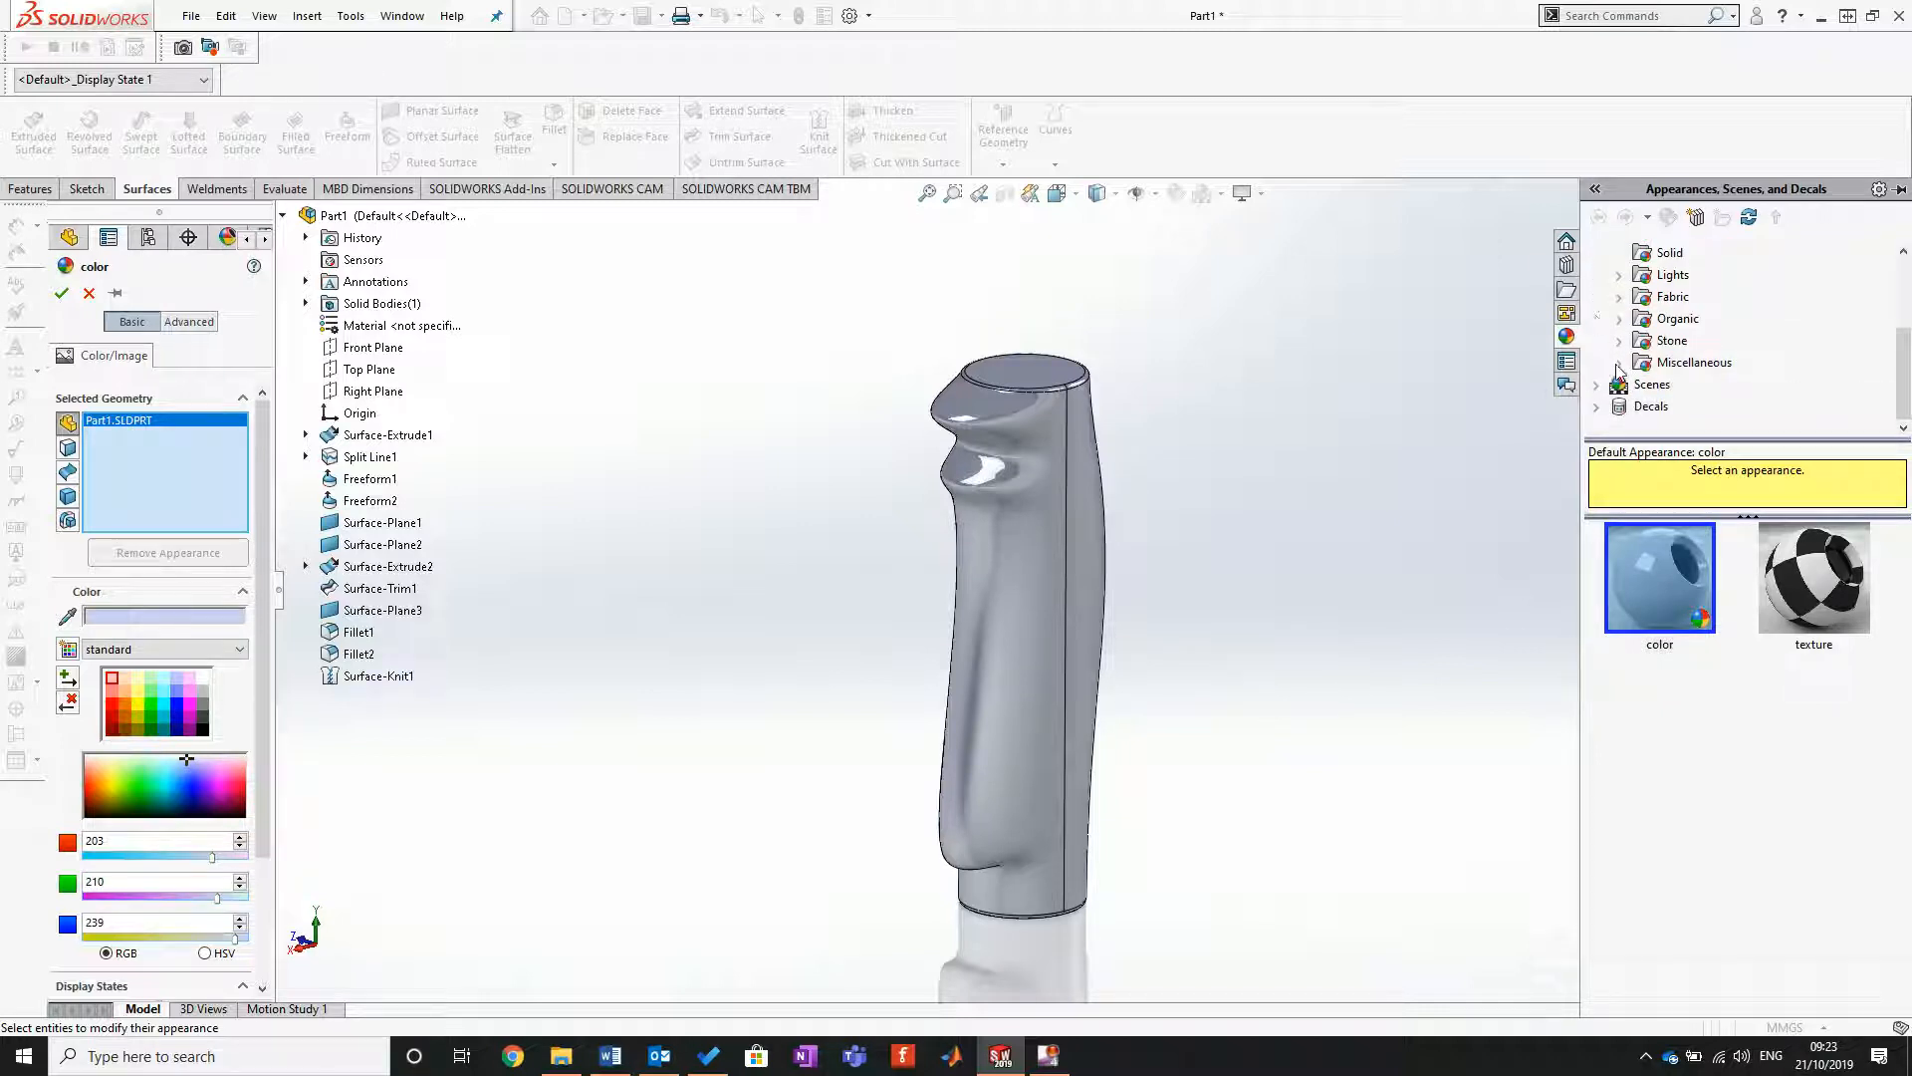
click(1618, 321)
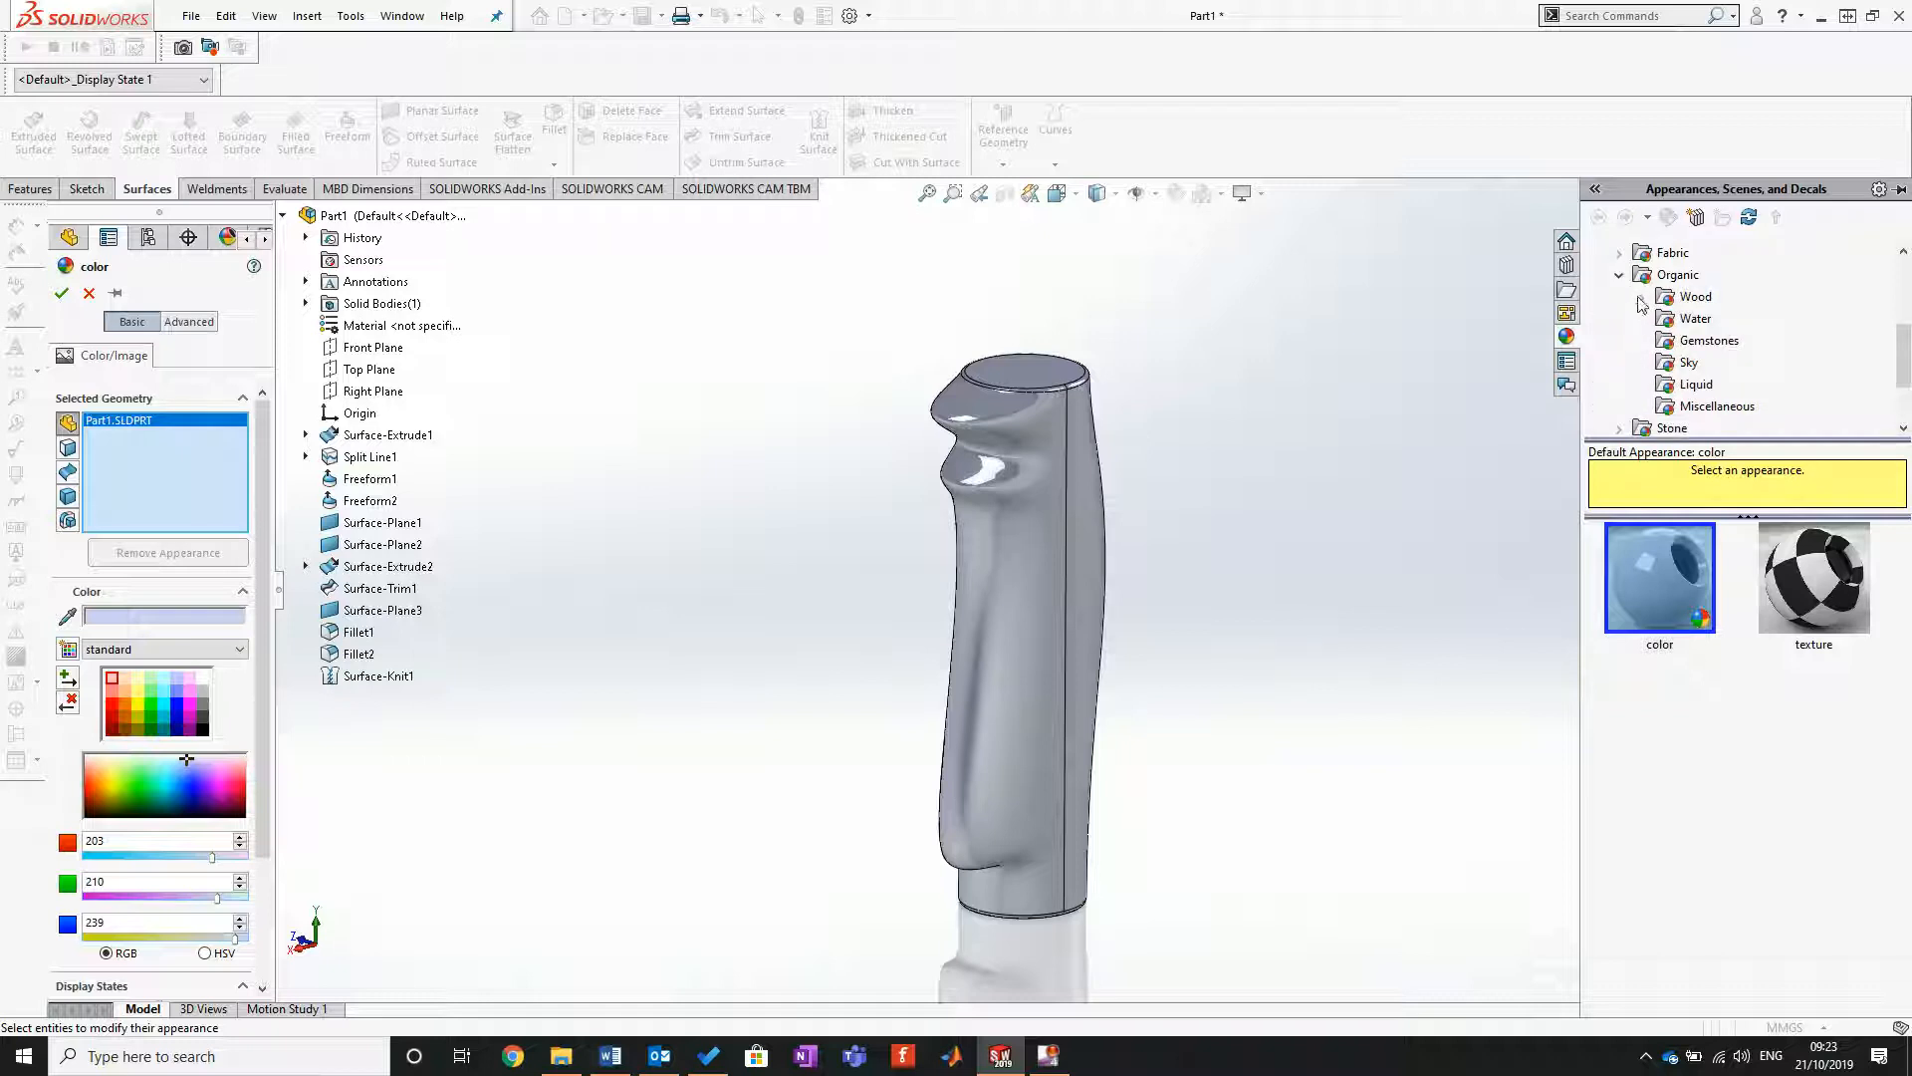
click(1642, 297)
click(1695, 253)
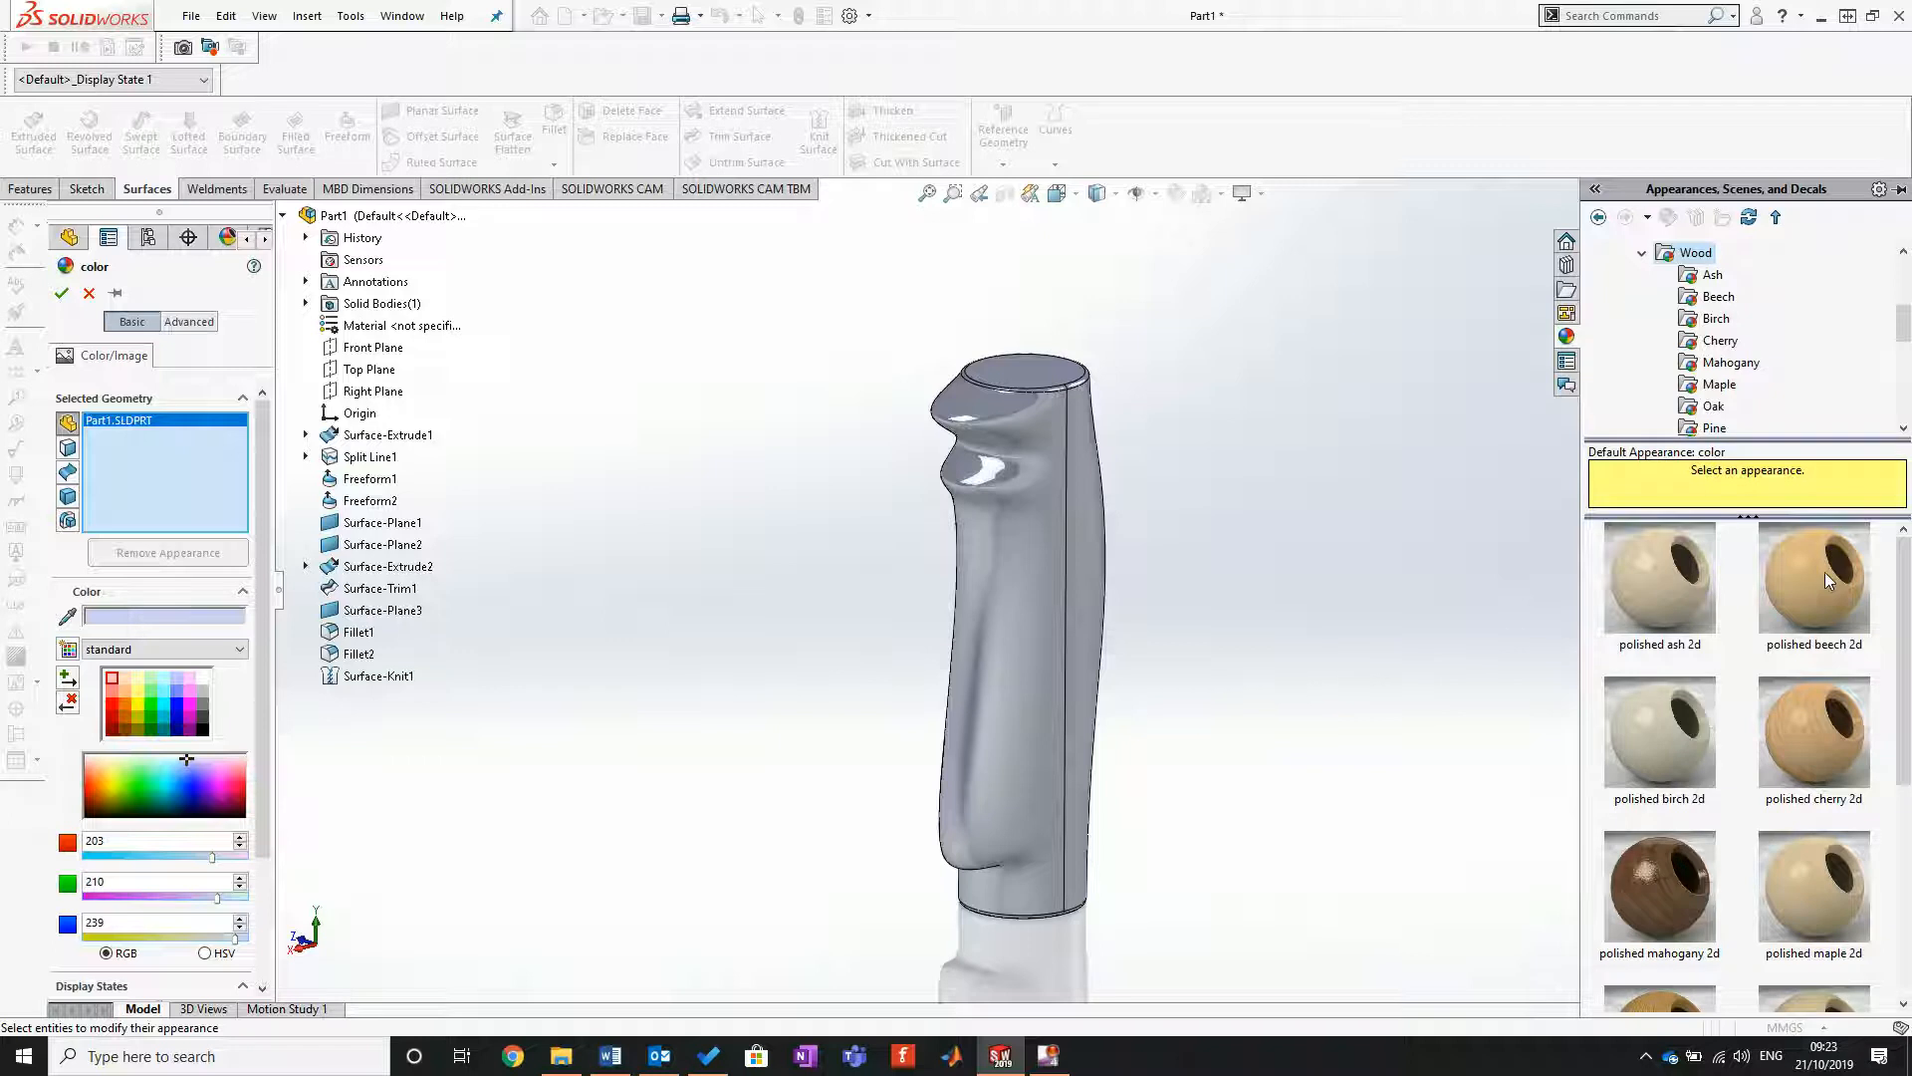
Step: Try polished cherry 2d on the whole part, and apply polished mahogany 2d as its appearance instead
mouse_move(1799, 765)
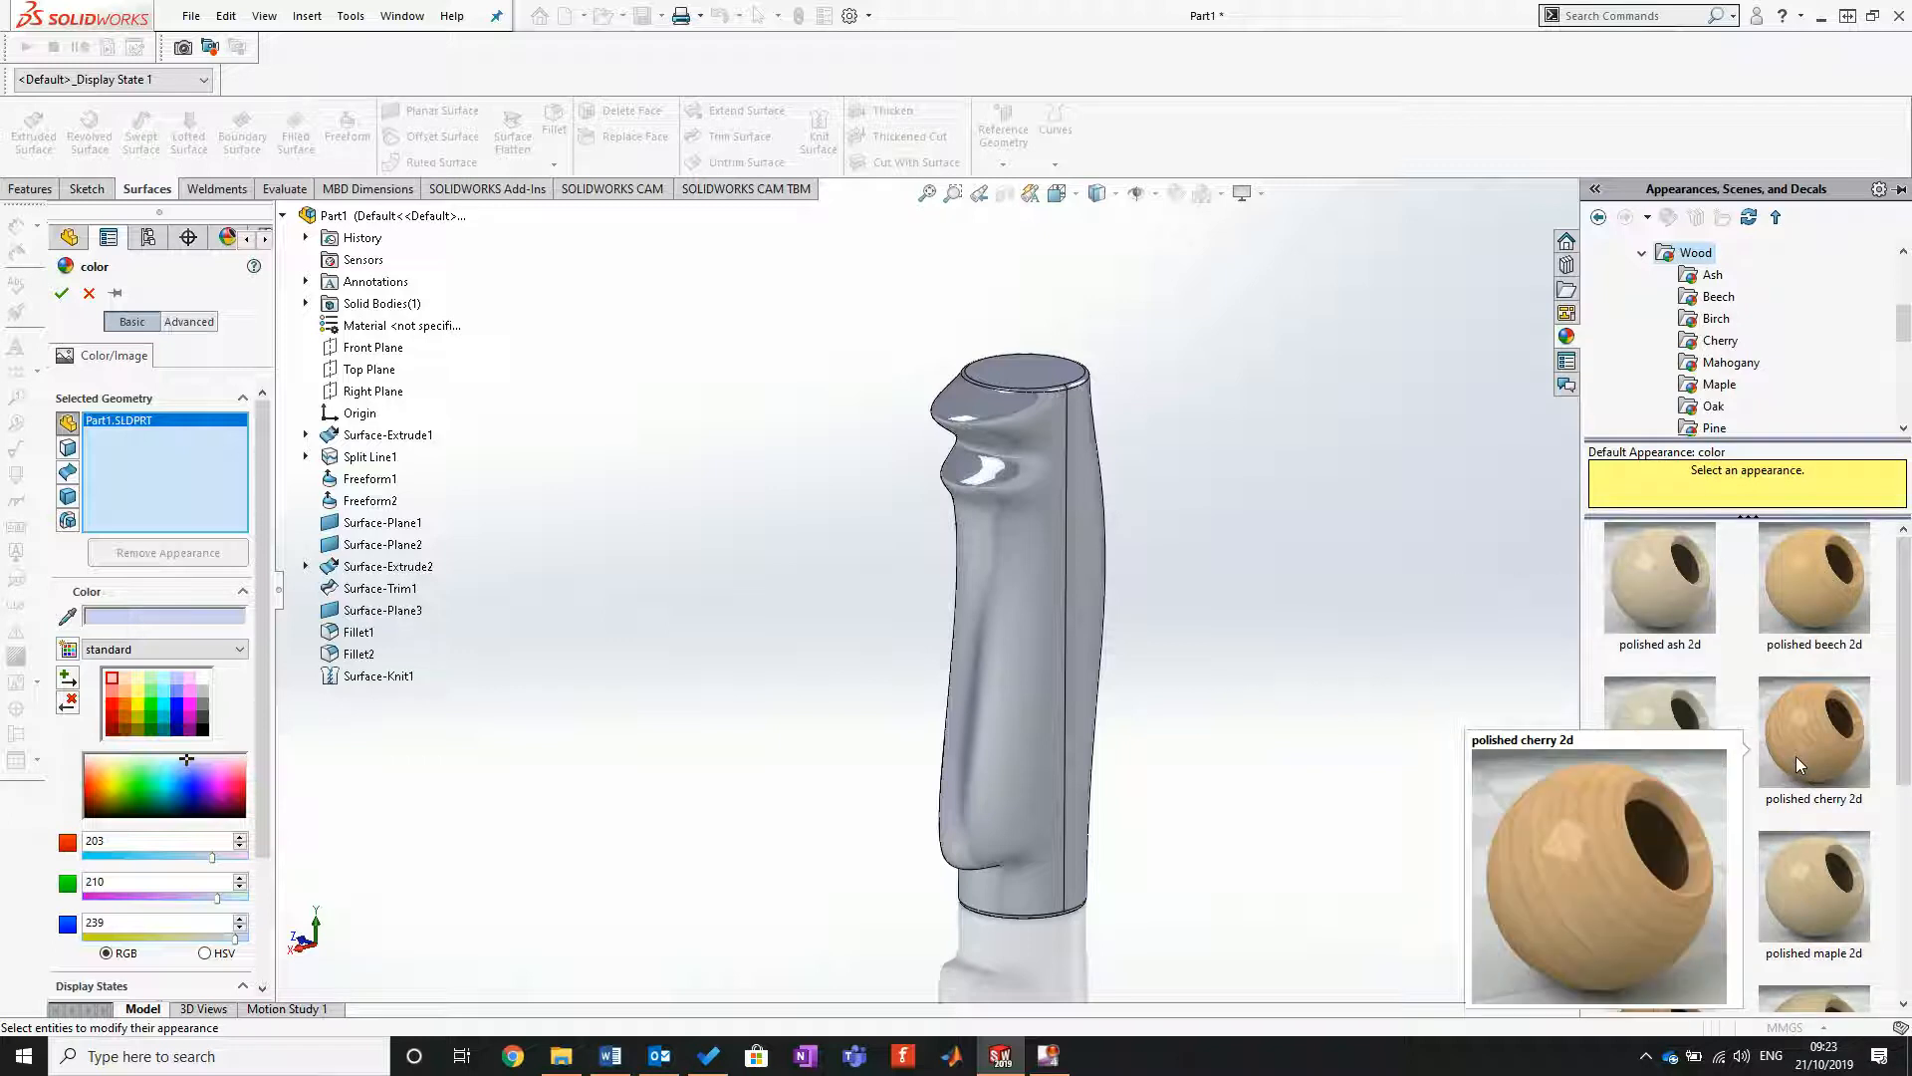
click(1796, 747)
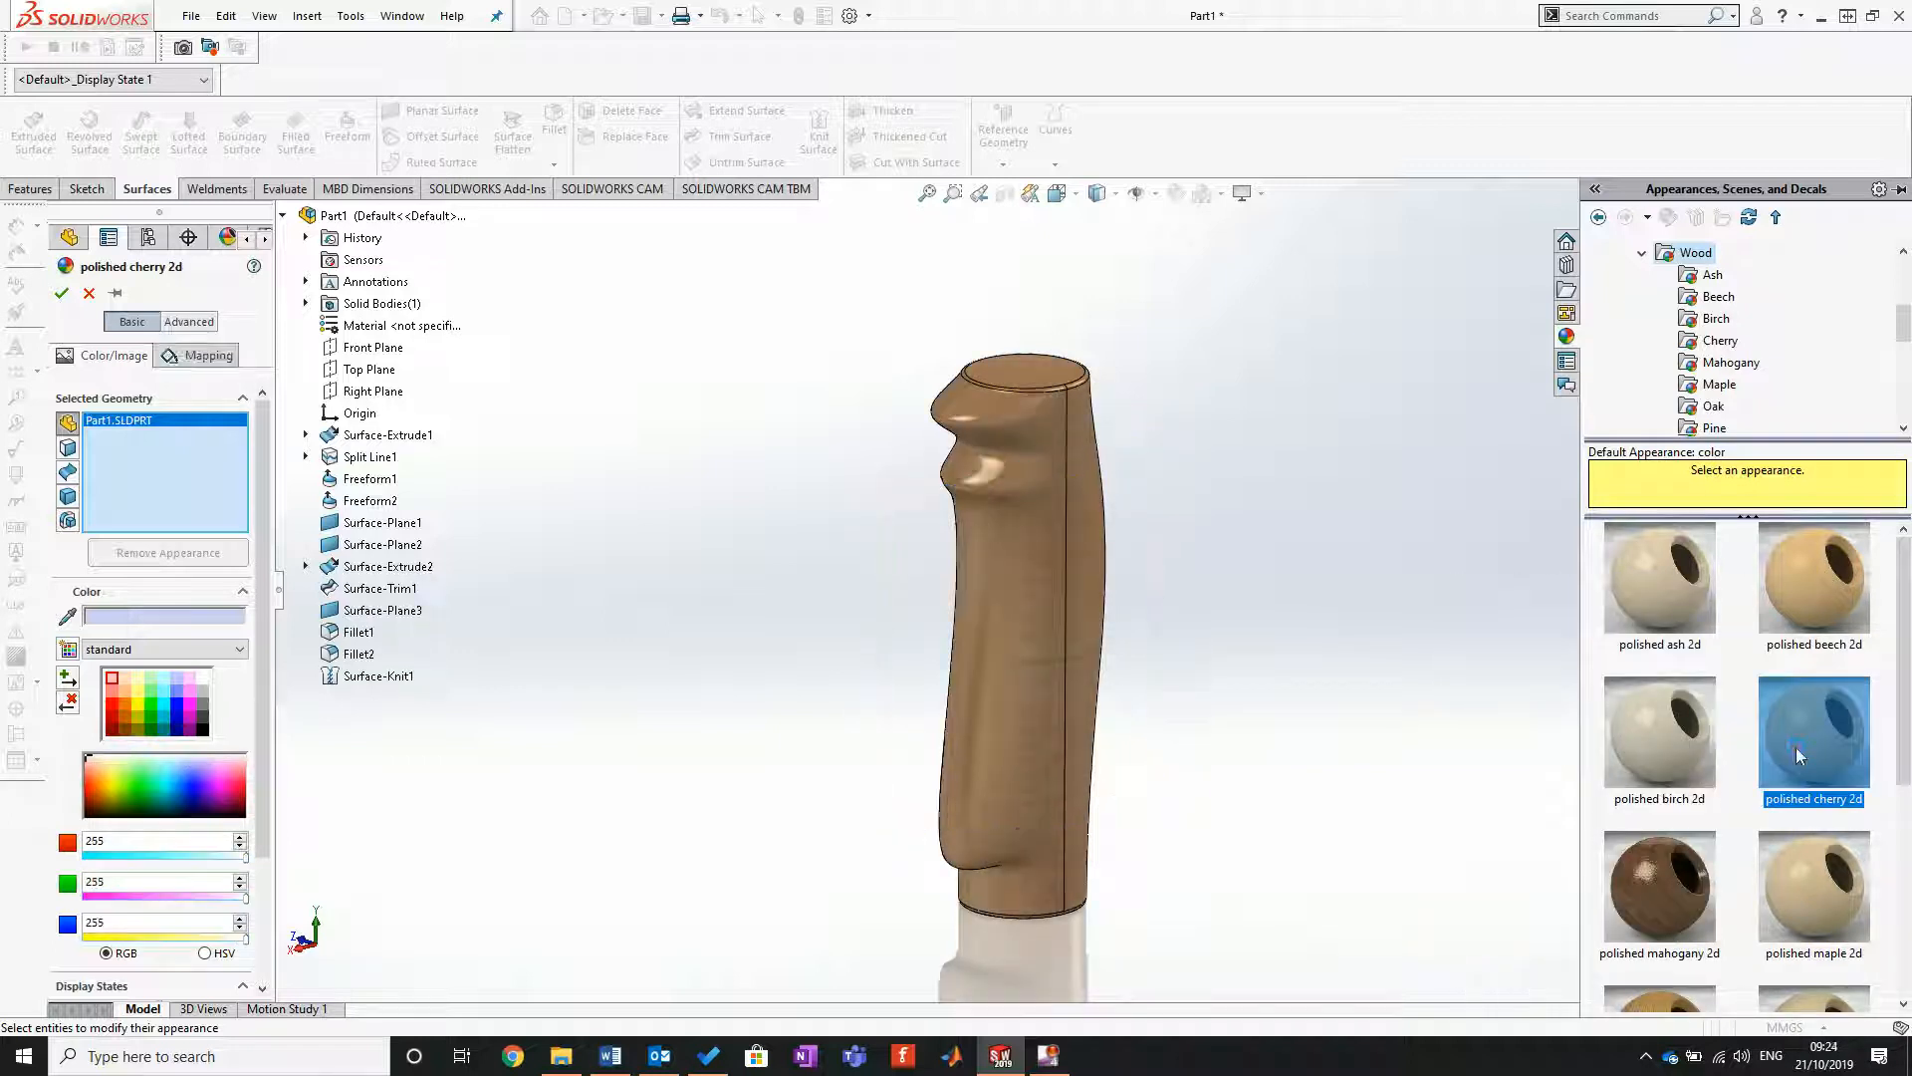
click(1643, 881)
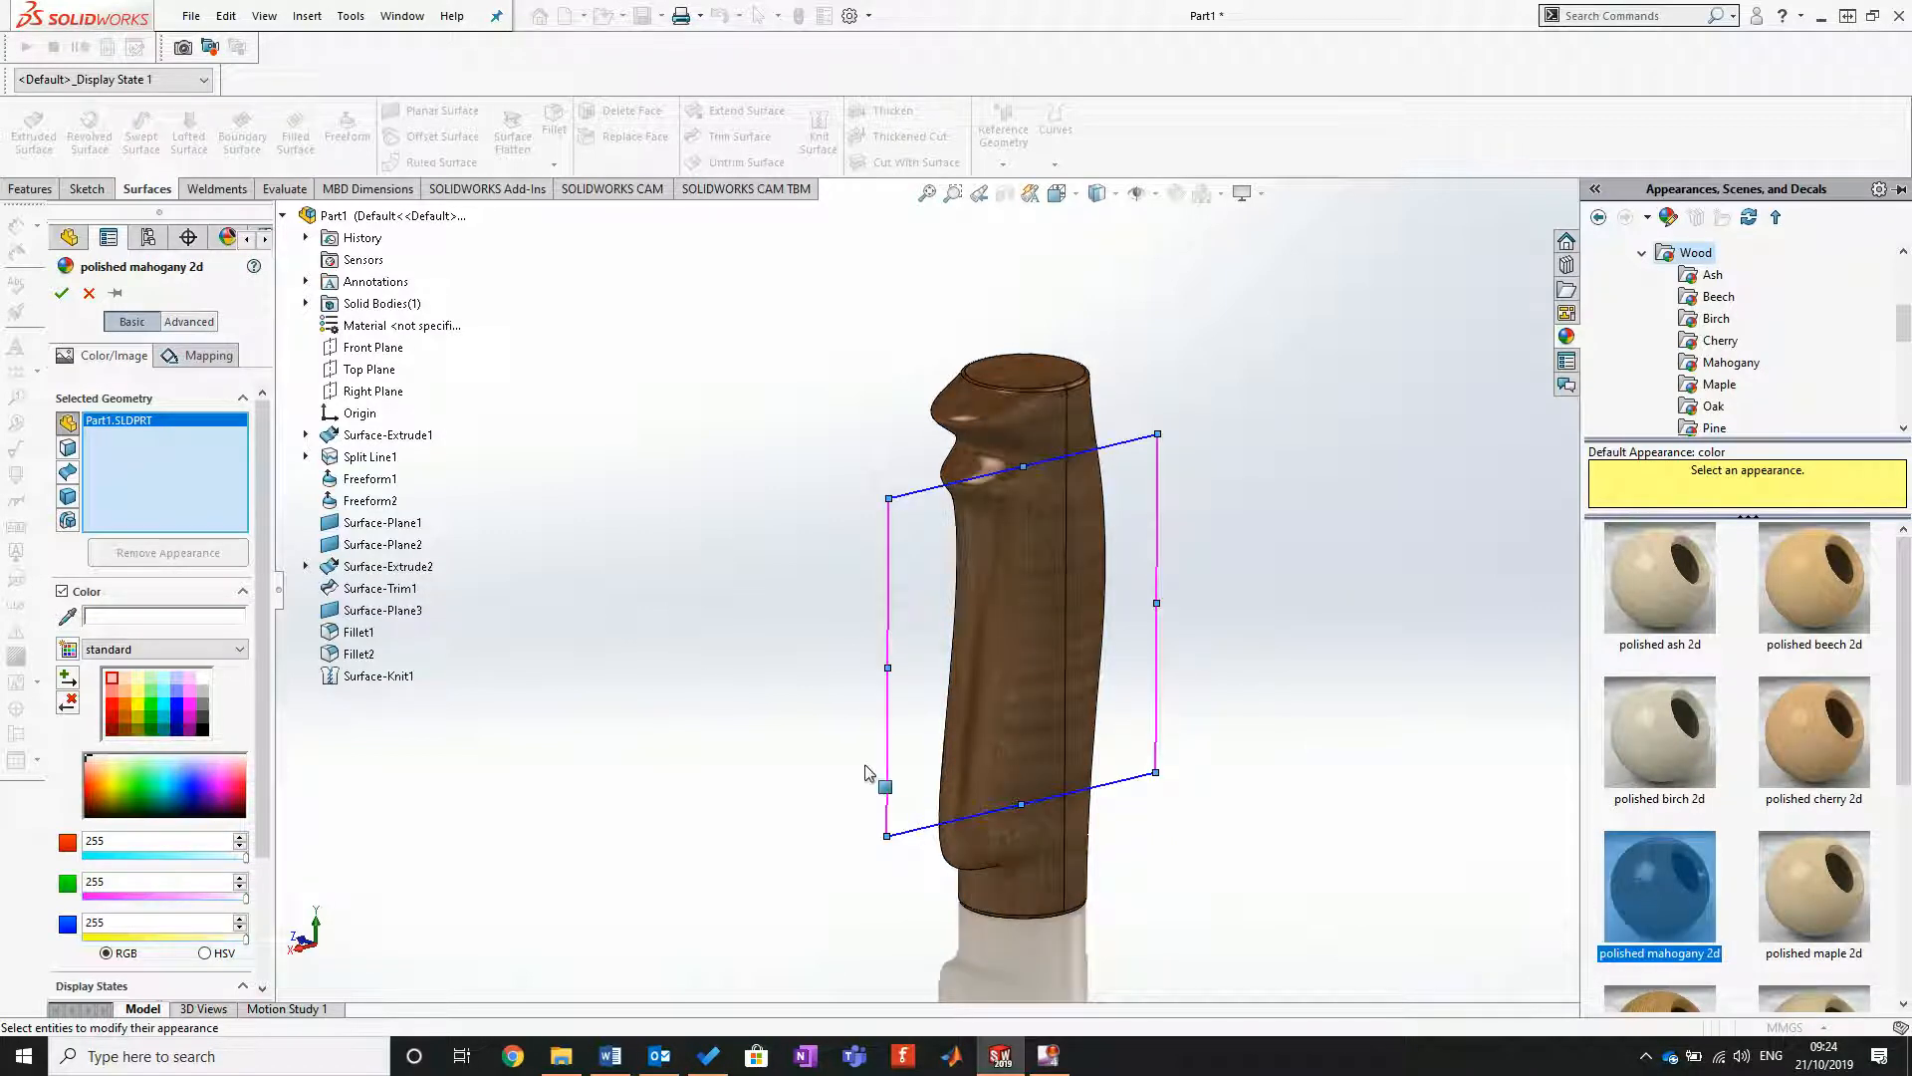
click(61, 291)
Step: Display the mahogany handle shaded without edges and inspect its finish from different angles
middle_drag(1524, 527, 1060, 500)
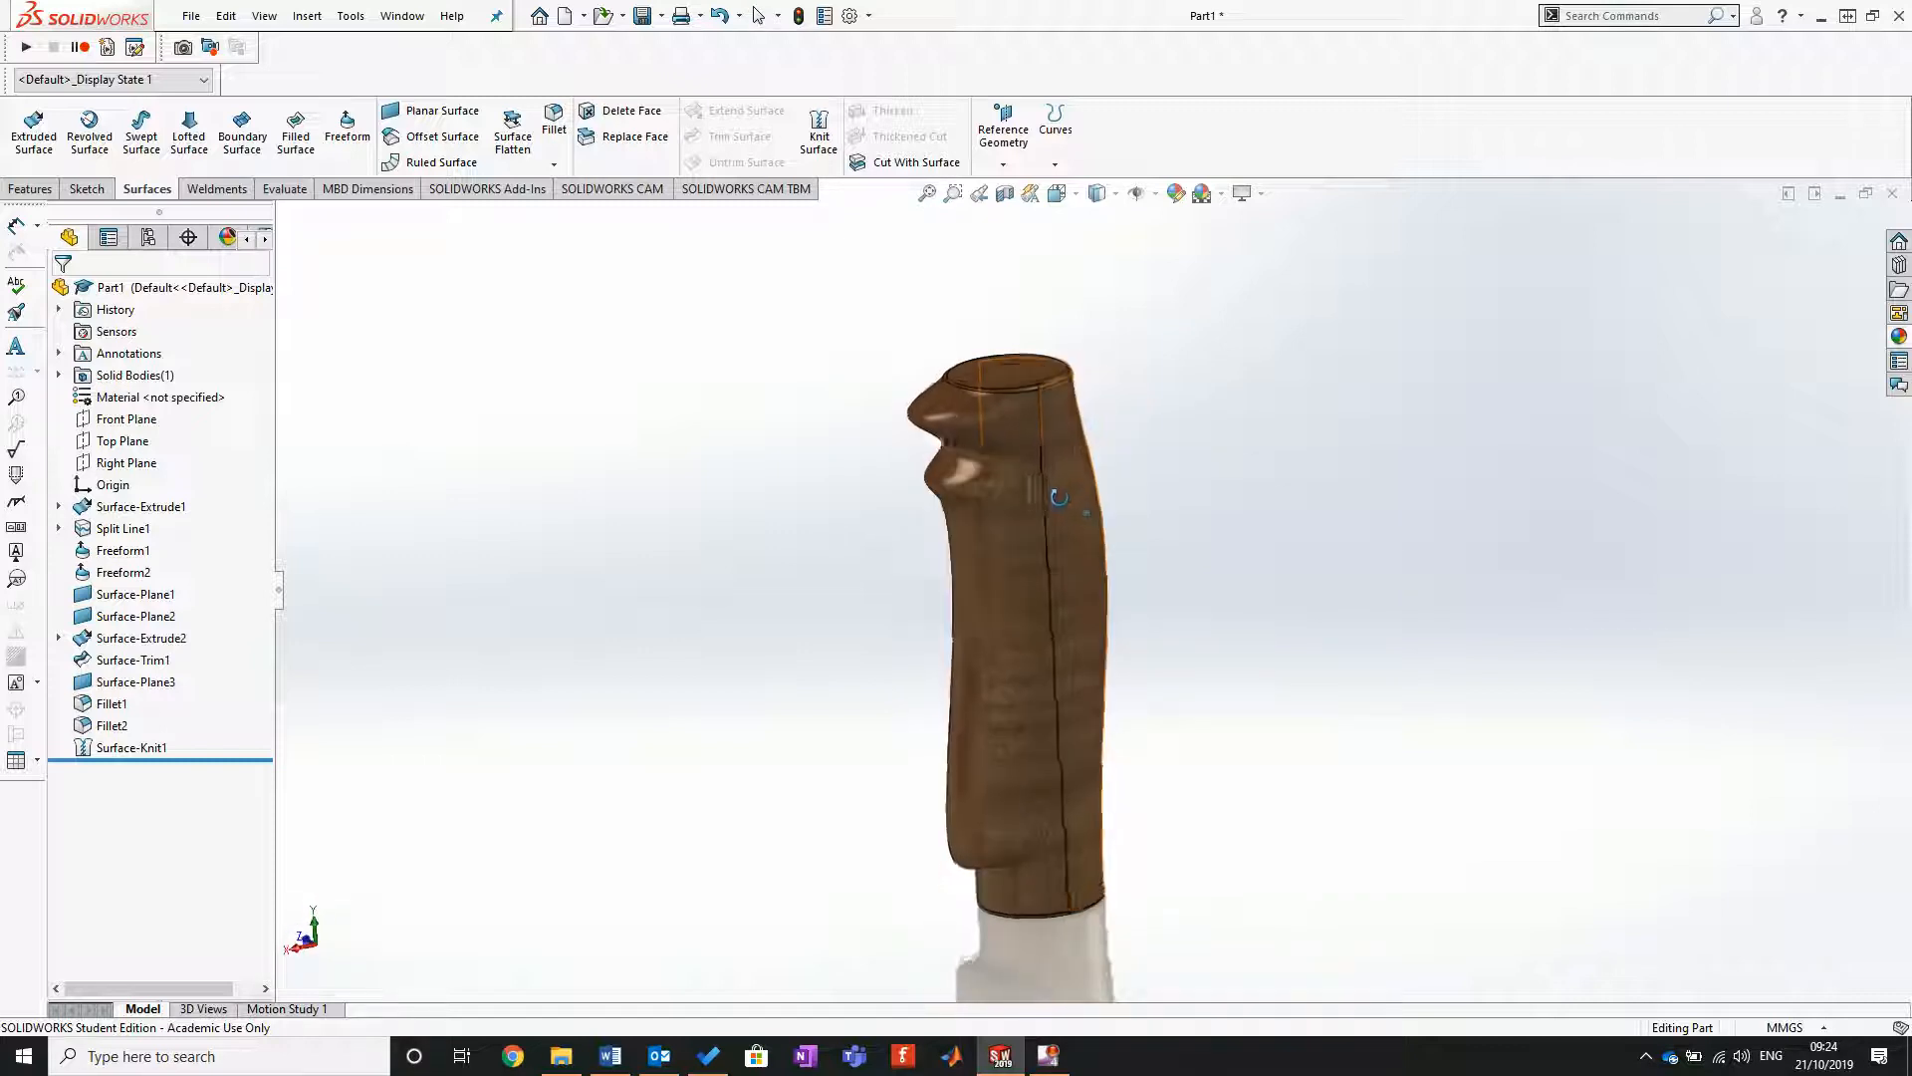
click(1106, 197)
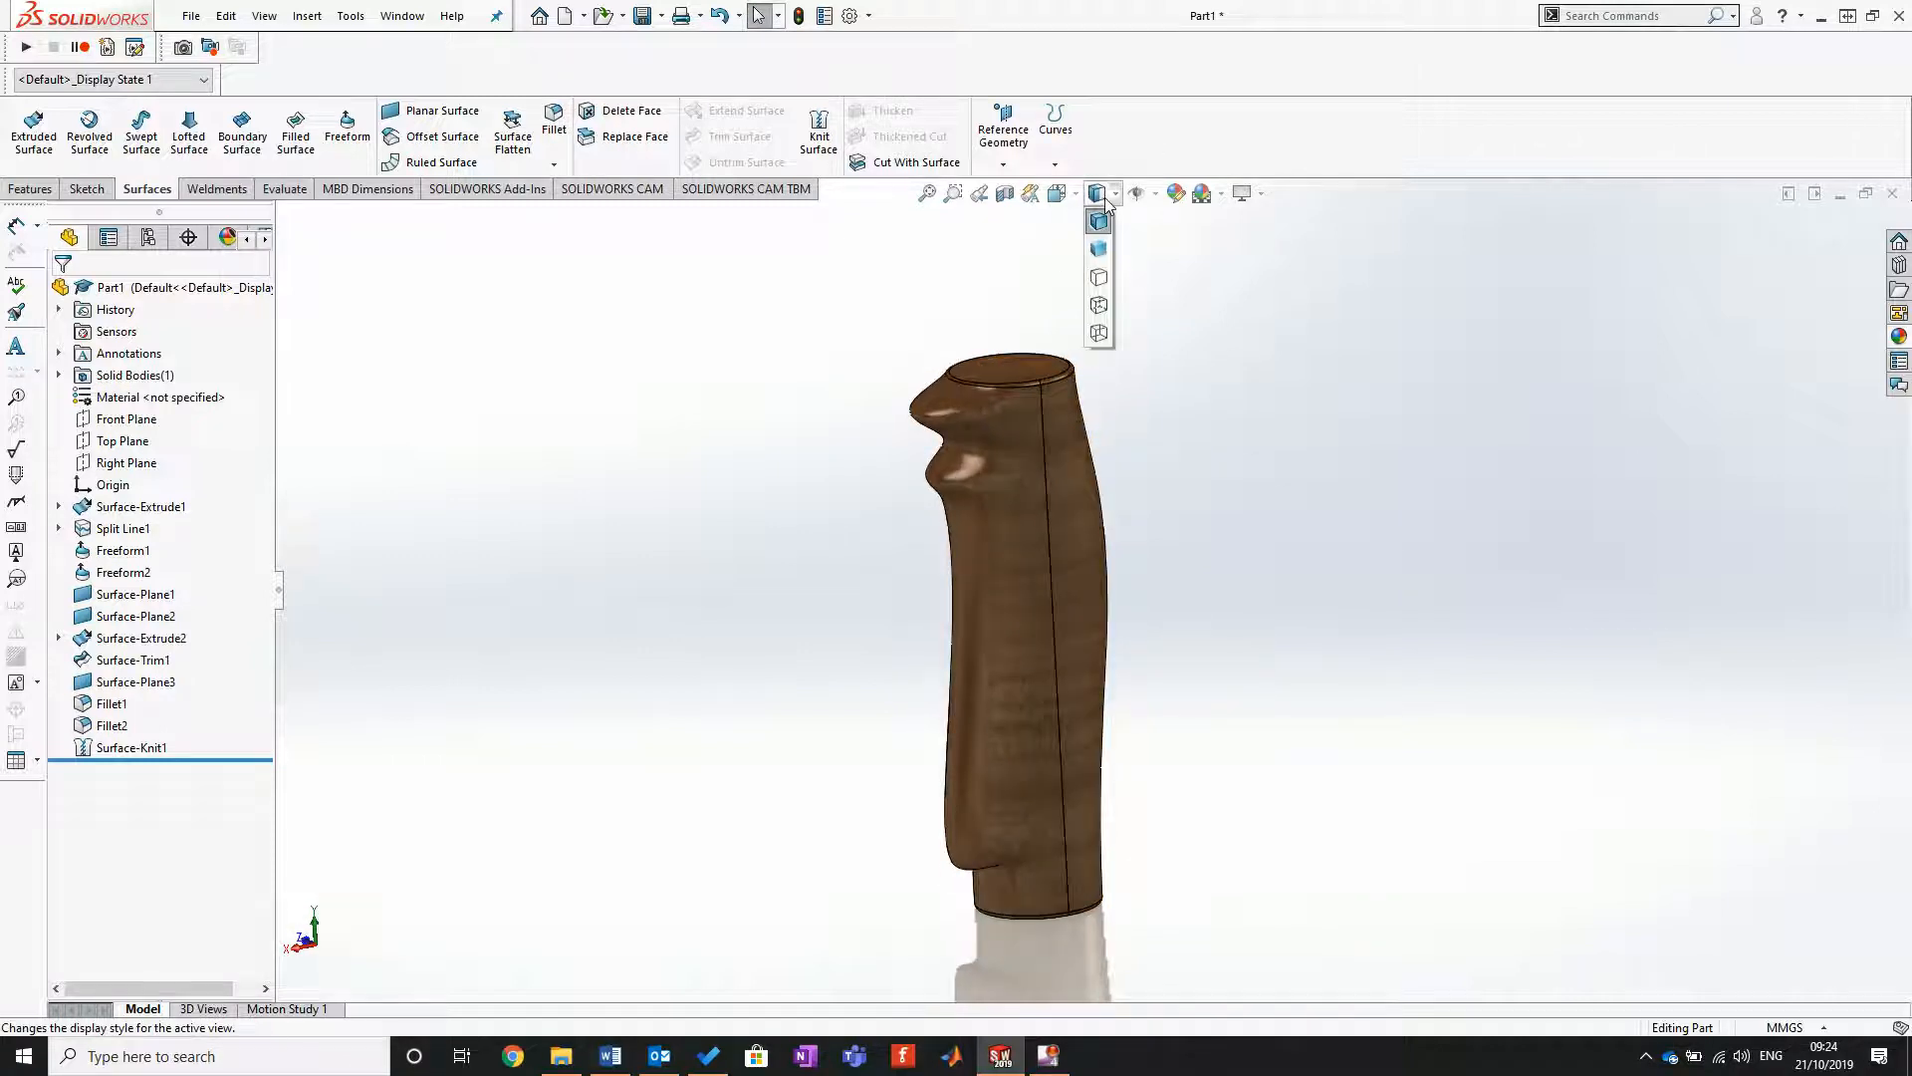
click(1098, 248)
middle_drag(1369, 673, 1307, 594)
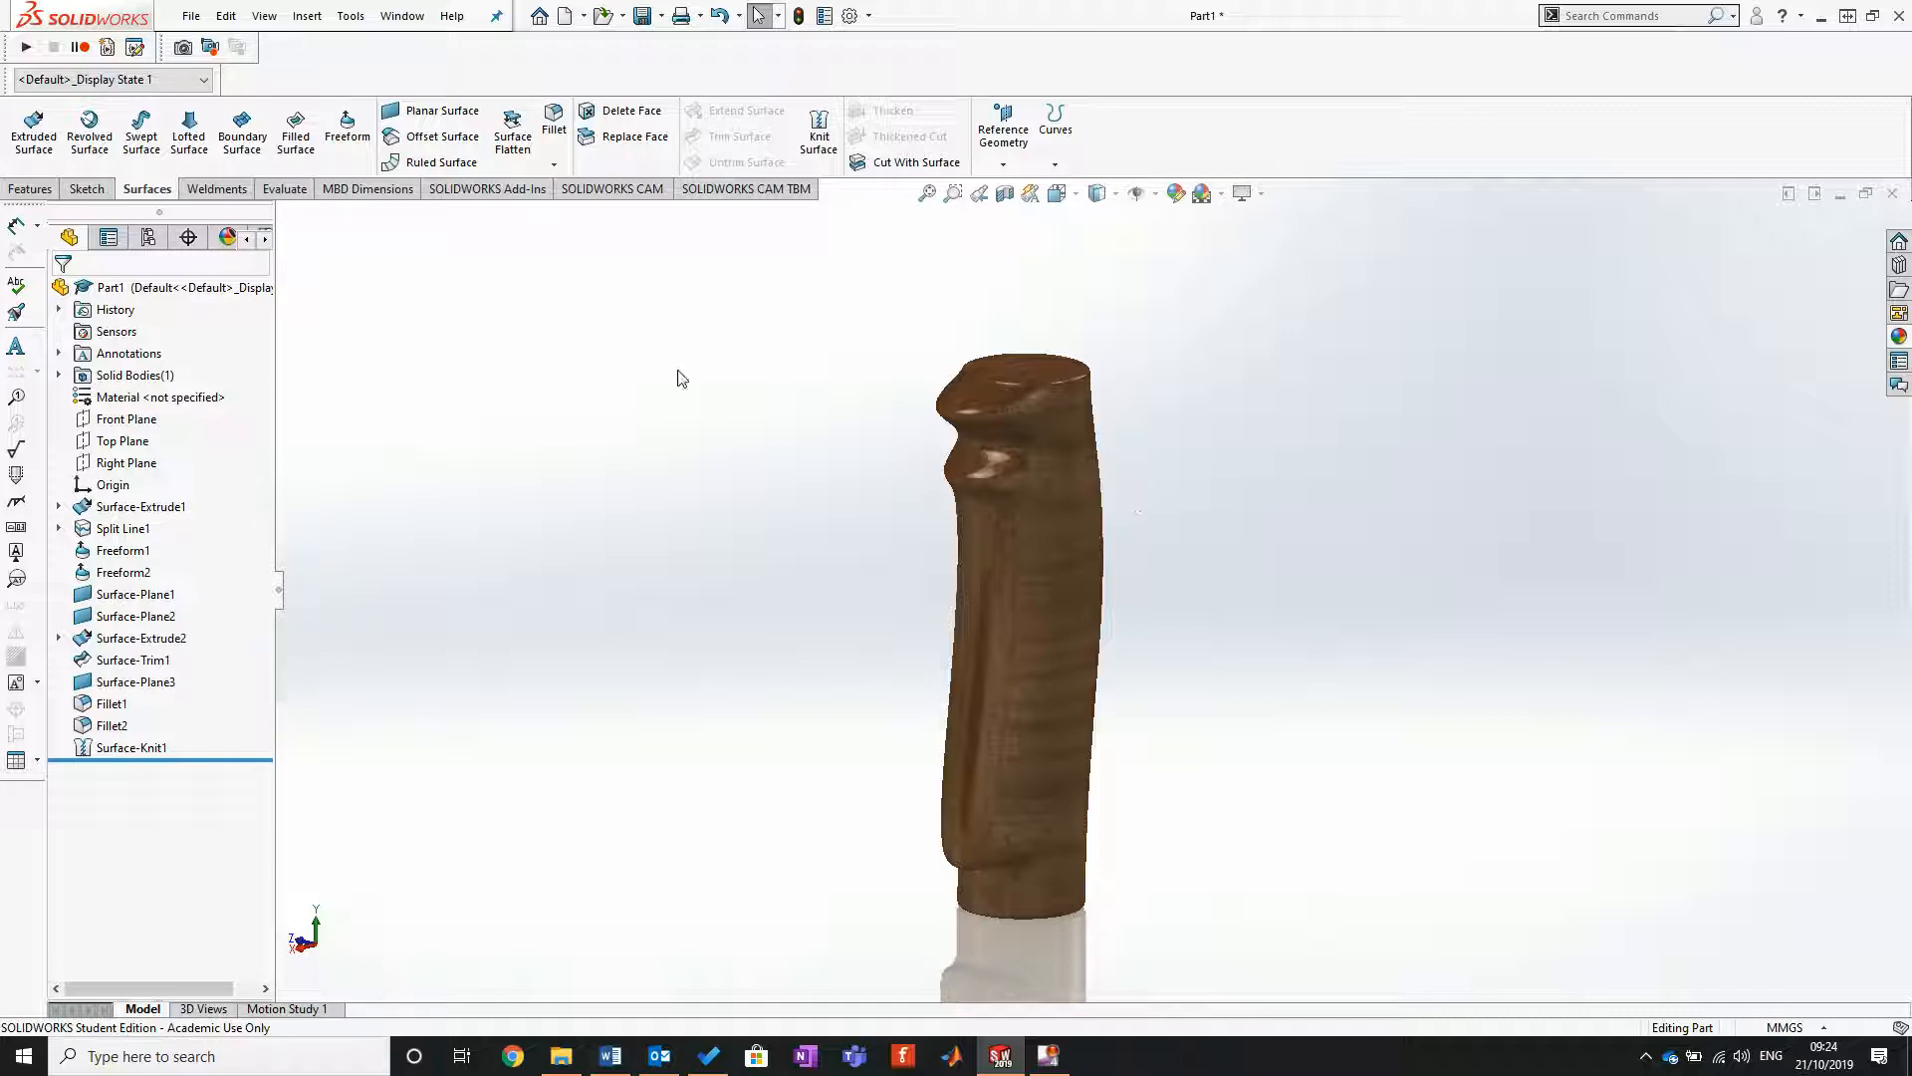
mouse_move(1114, 803)
middle_down()
mouse_move(1000, 481)
mouse_move(1115, 551)
mouse_move(1026, 644)
mouse_move(1054, 773)
mouse_move(1102, 833)
middle_up()
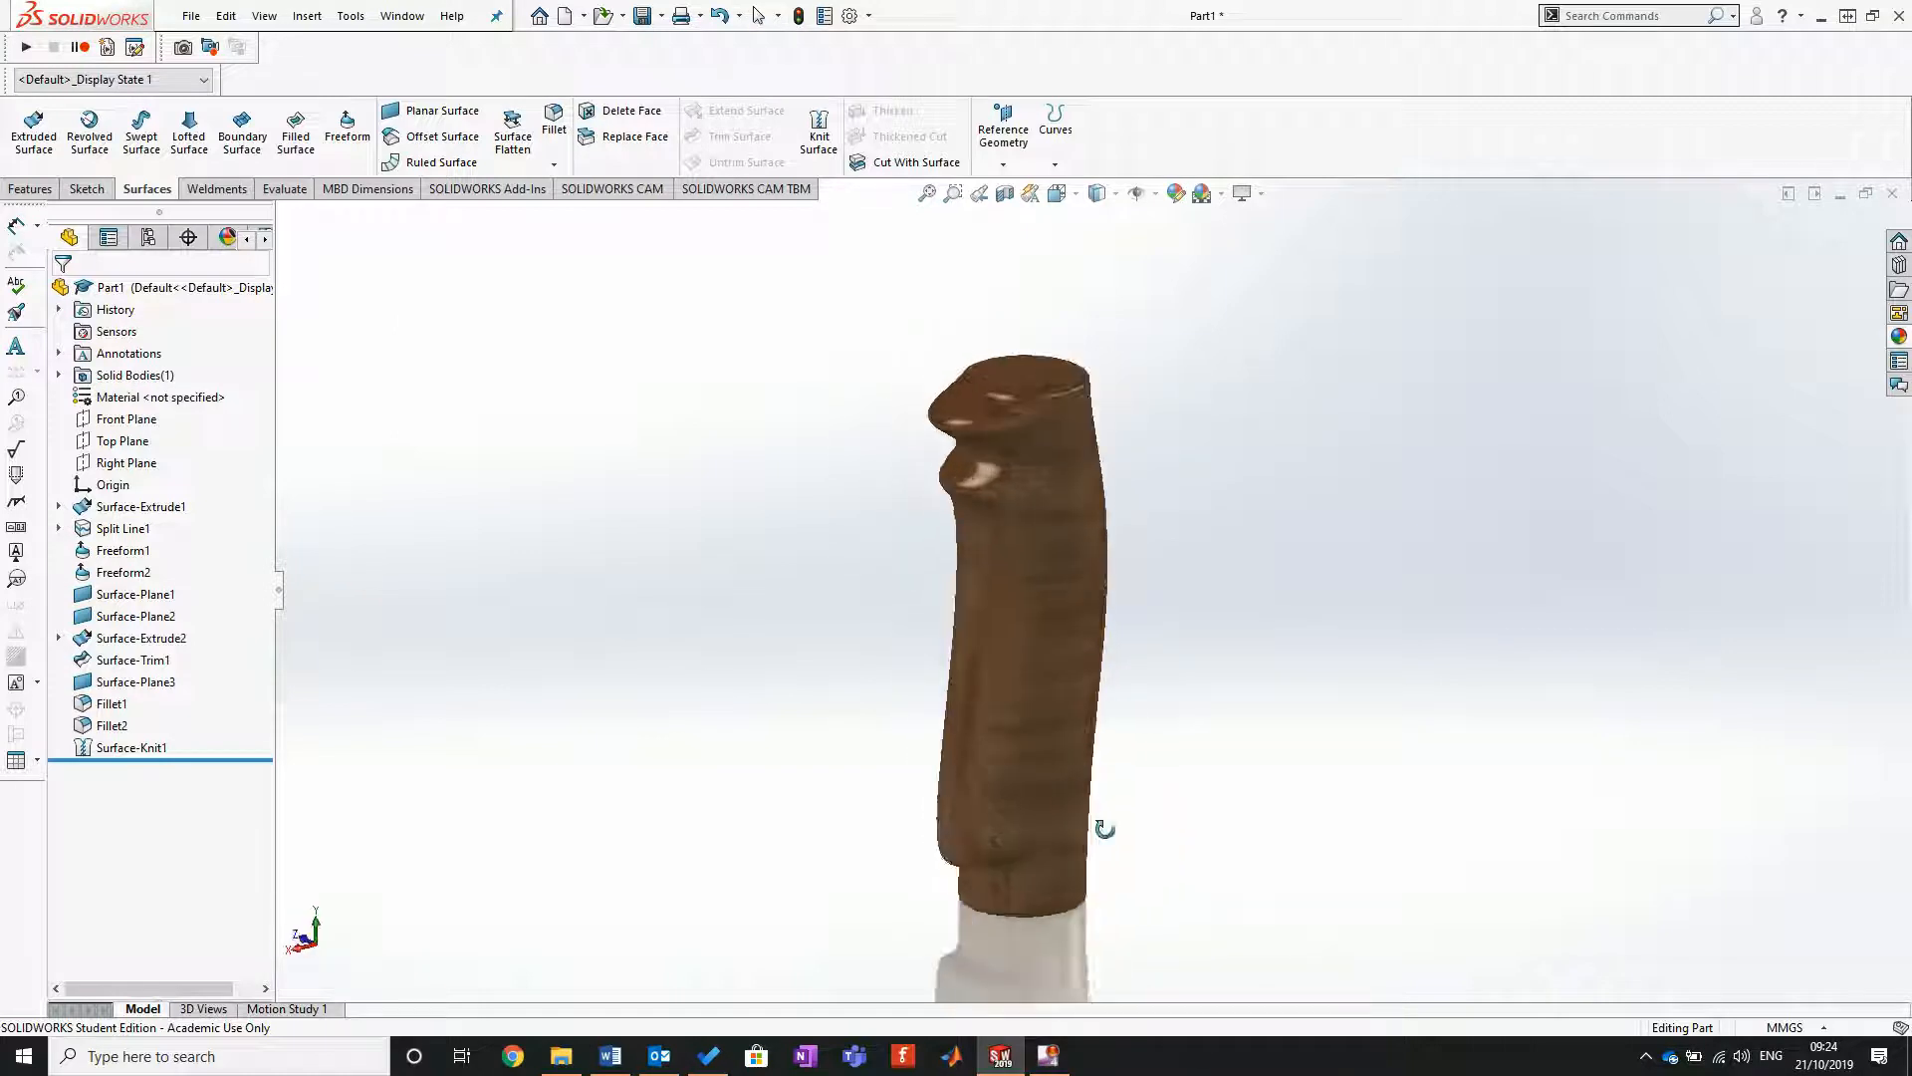